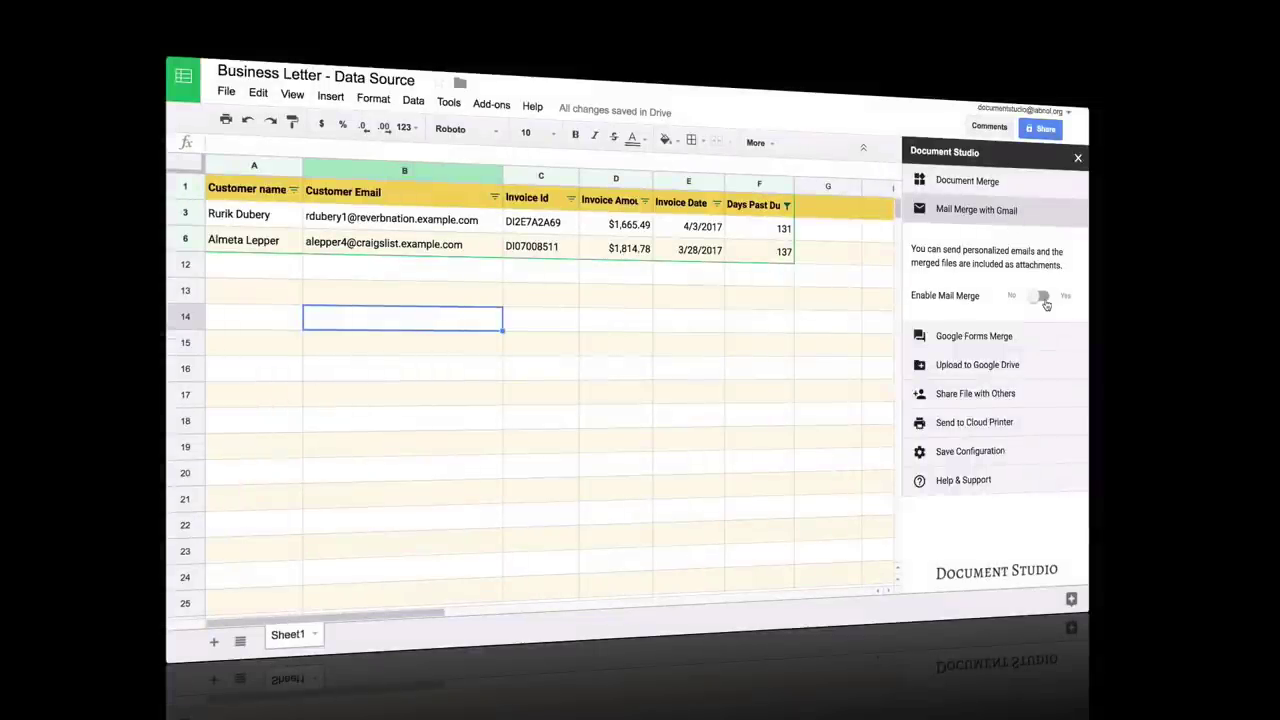
- Enable Gmail mail merge and begin the email body with 'Dear {{Customer Name}}' plus a merge field
{"action": "left_click", "coordinate": [1041, 297]}
{"action": "left_click", "coordinate": [975, 335]}
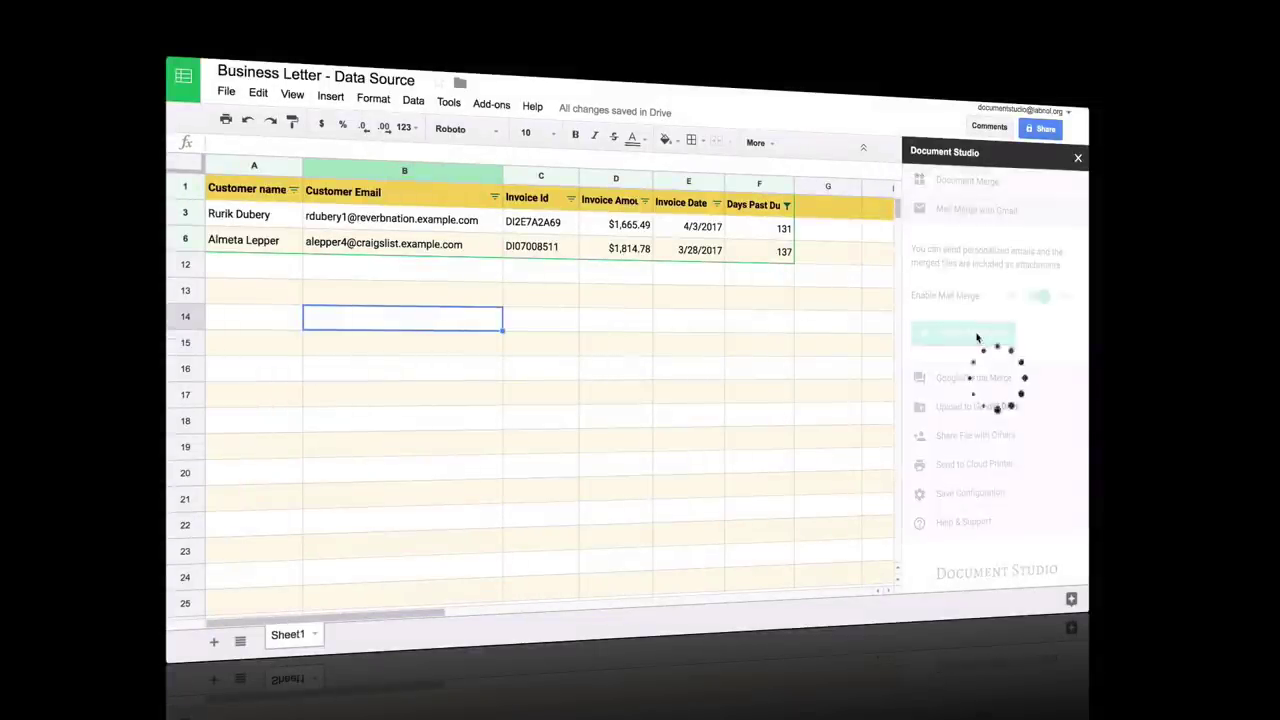
{"action": "type", "text": "Dear {"}
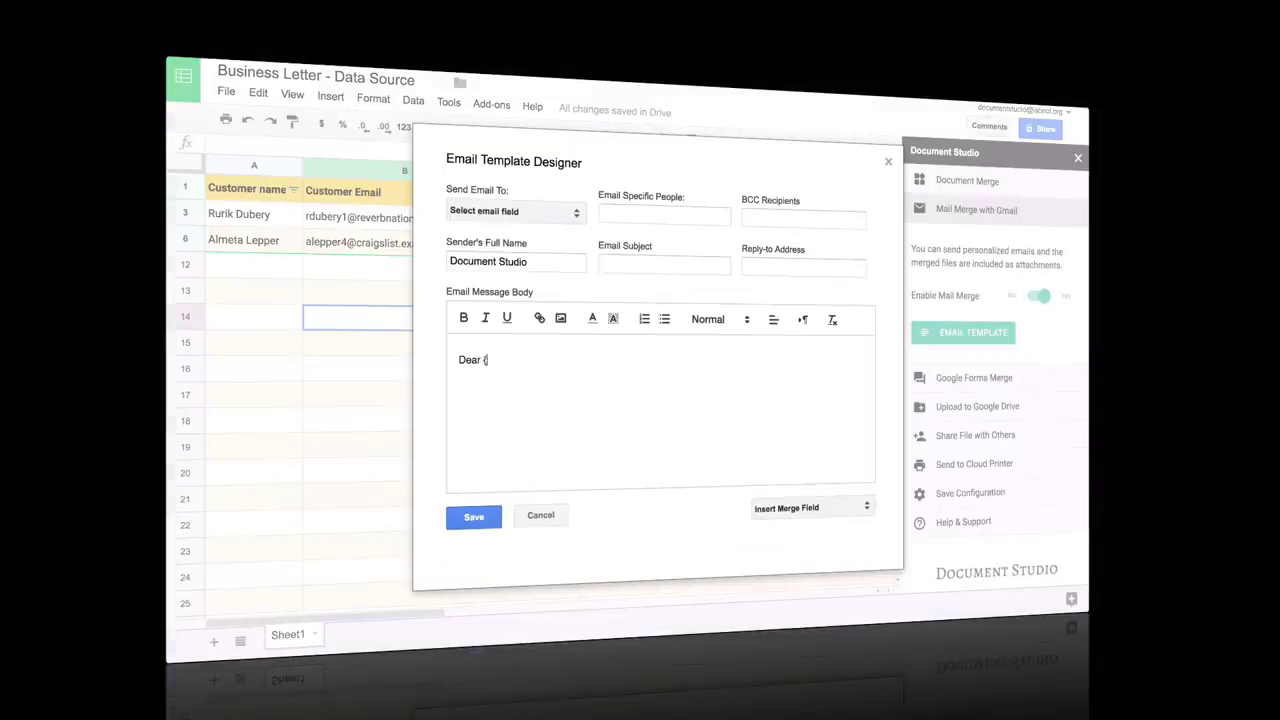
{"action": "type", "text": "{Customer Name}}"}
{"action": "left_click", "coordinate": [812, 508]}
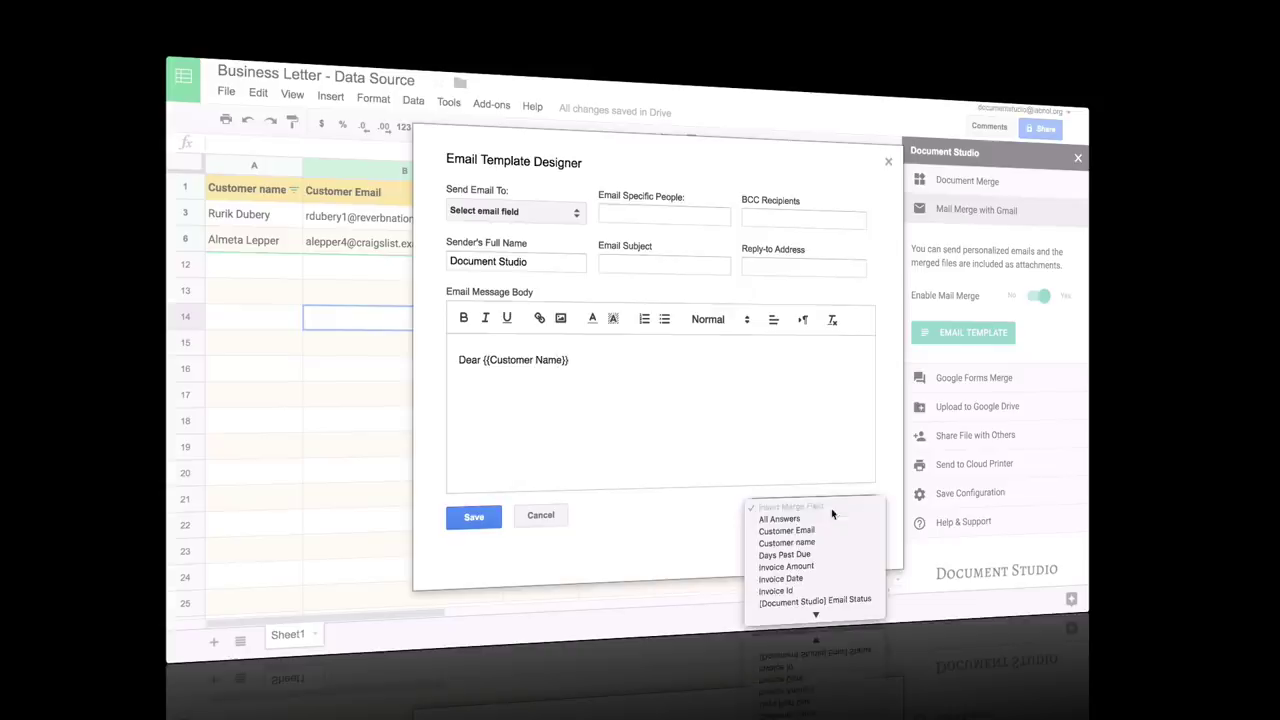
{"action": "left_click", "coordinate": [800, 578]}
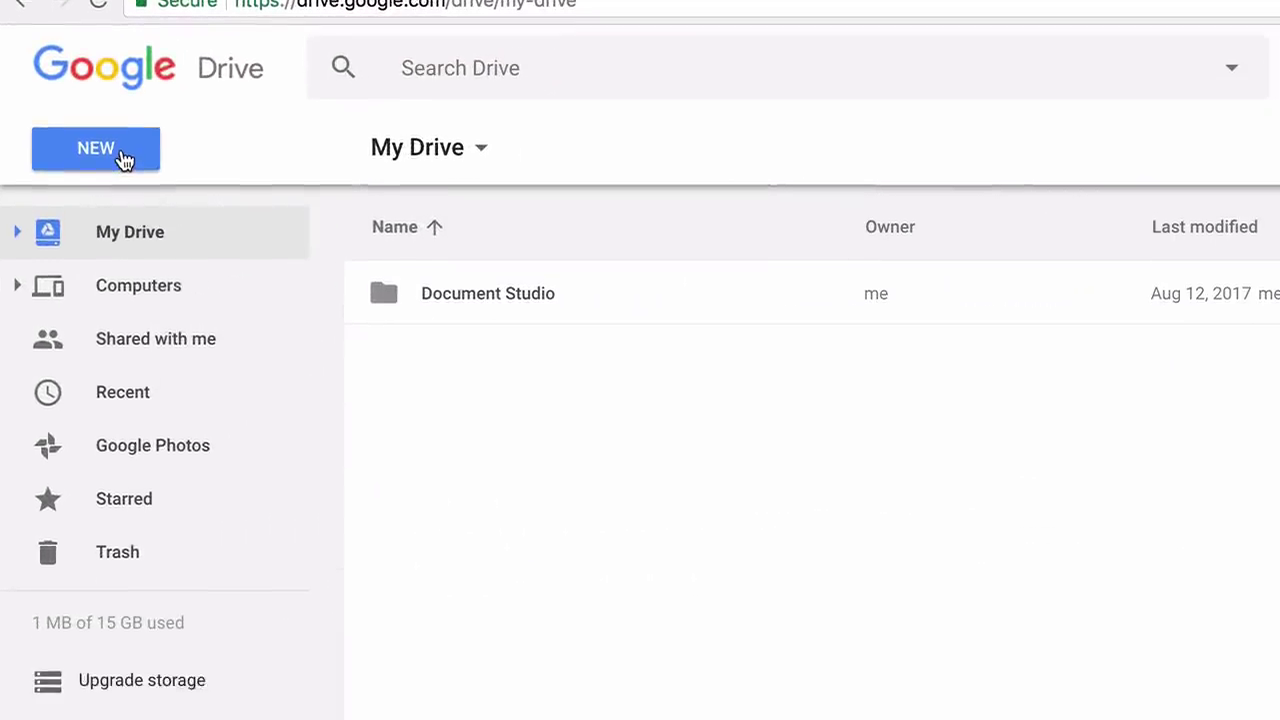
- From Drive's New > More menu, create a blank Google Form
{"action": "left_click", "coordinate": [240, 230]}
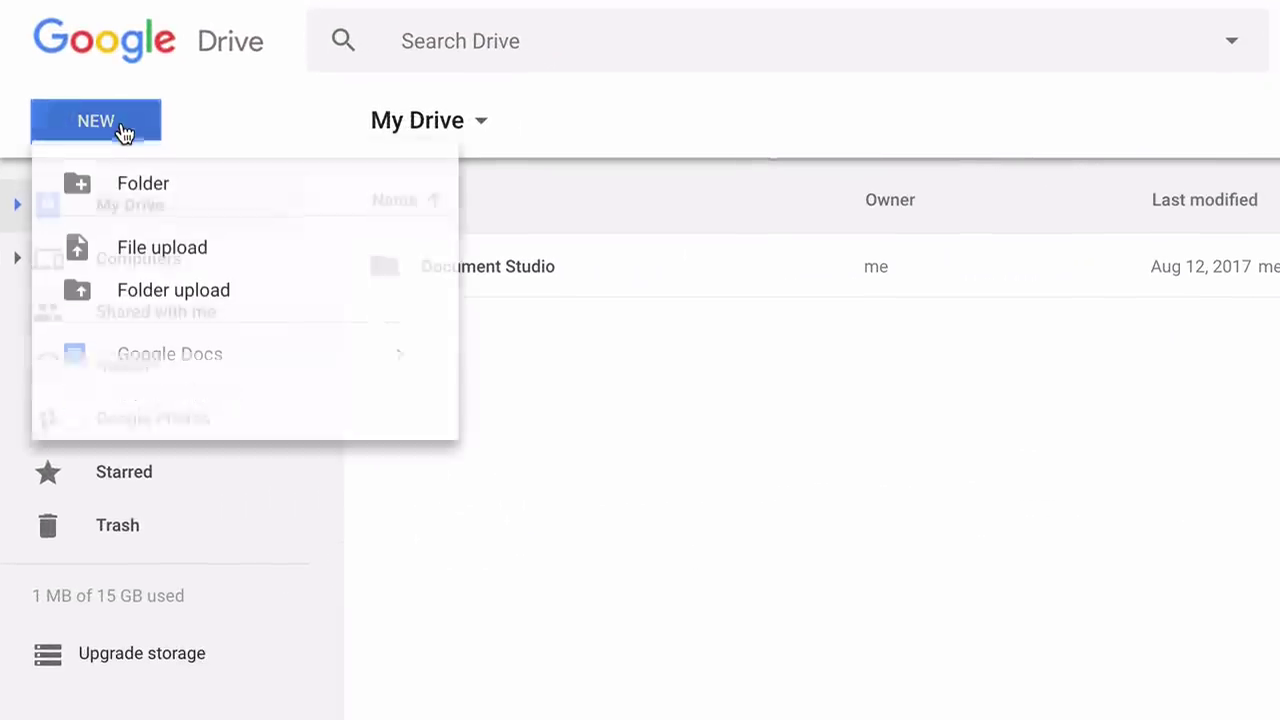
{"action": "mouse_move", "coordinate": [418, 490]}
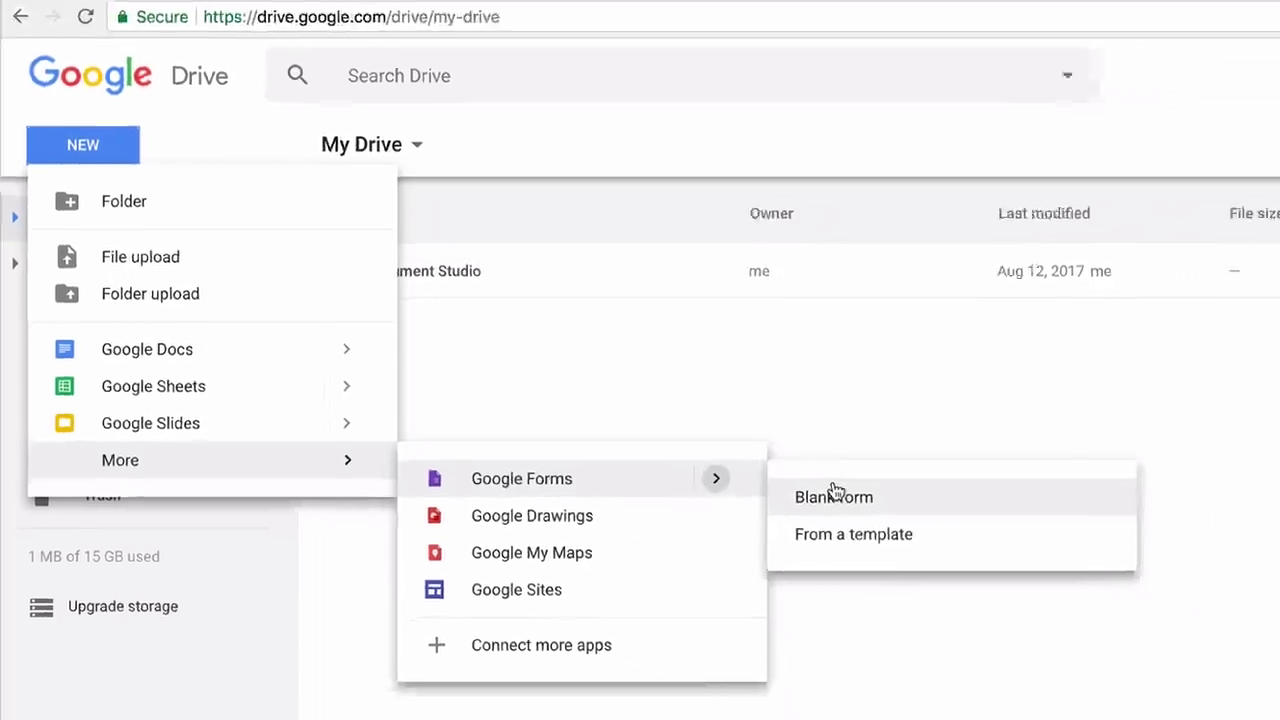
{"action": "left_click", "coordinate": [835, 497]}
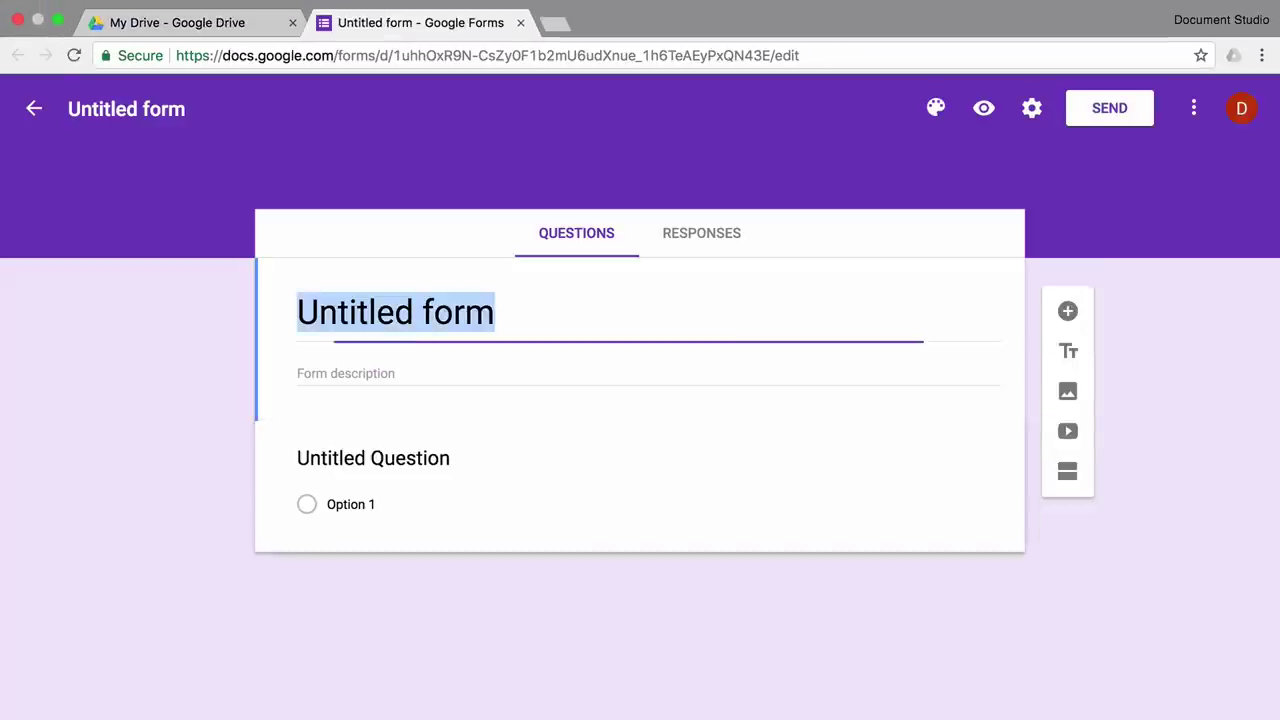
- Title the form 'Cake Studio' and apply the Birthday cake-with-candles header image theme
{"action": "type", "text": "Cake "}
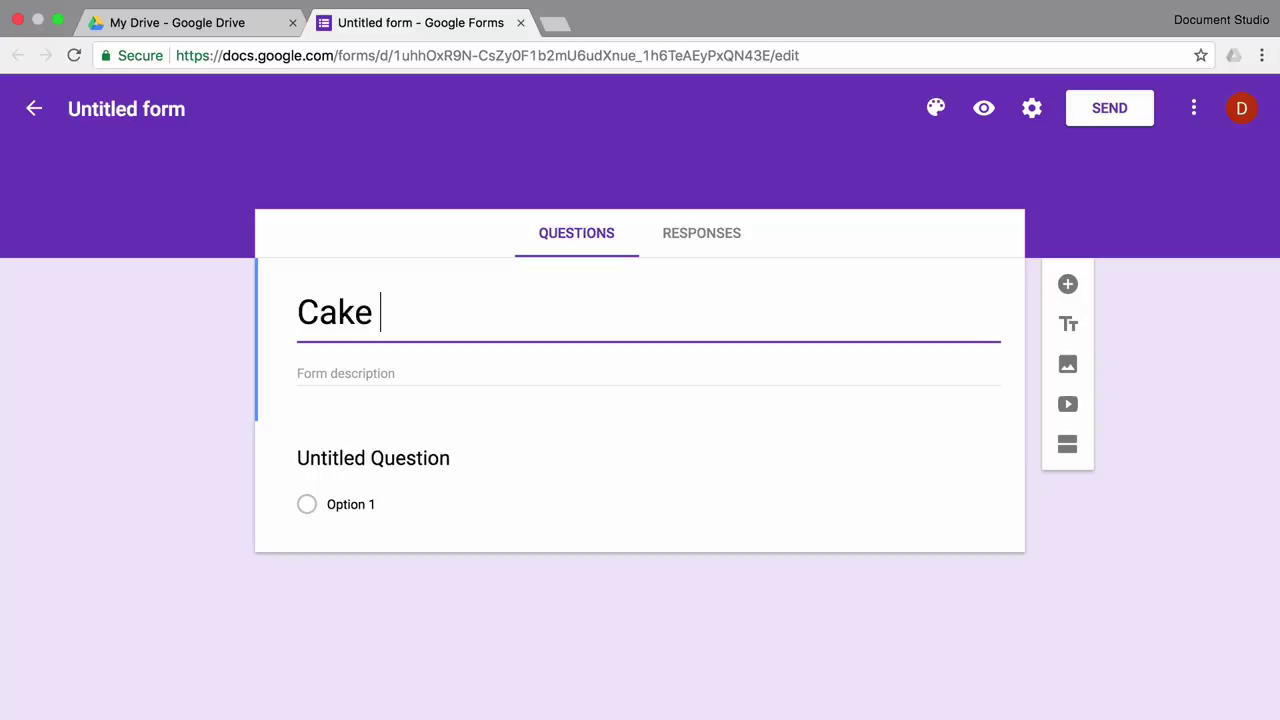
{"action": "type", "text": "Studio"}
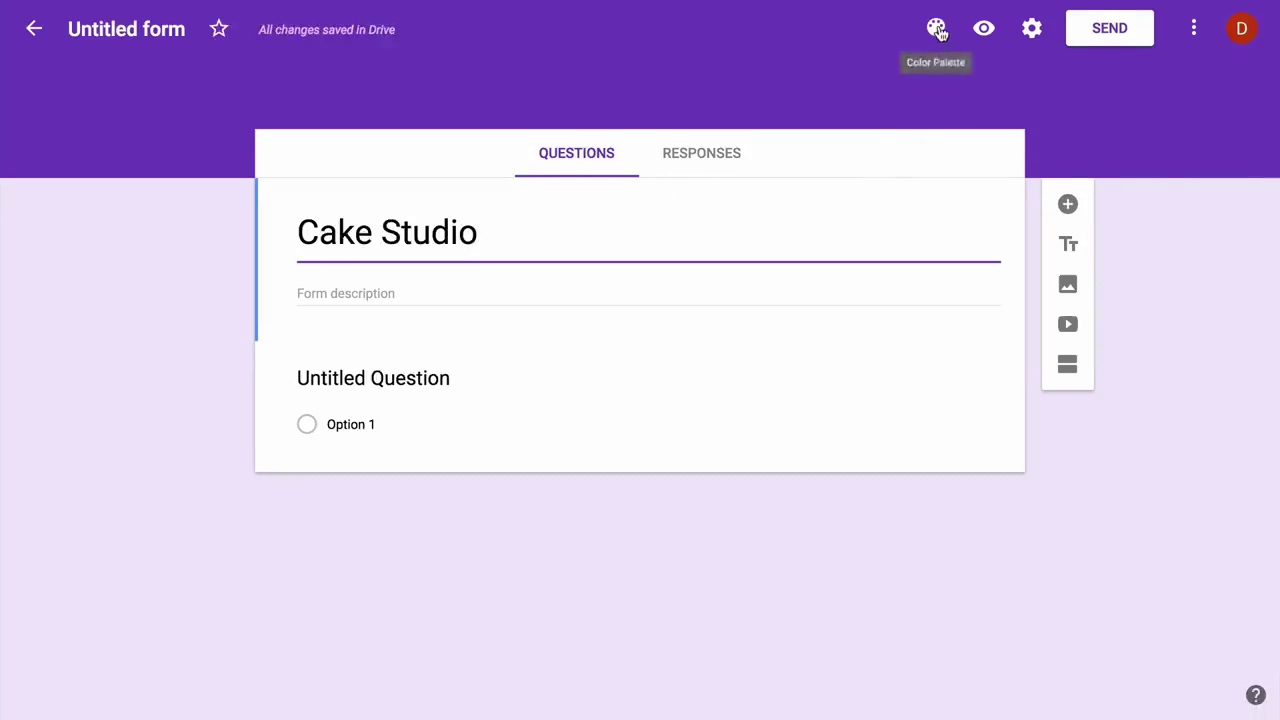
{"action": "left_click", "coordinate": [935, 27]}
{"action": "left_click", "coordinate": [1140, 304]}
{"action": "left_click", "coordinate": [340, 200]}
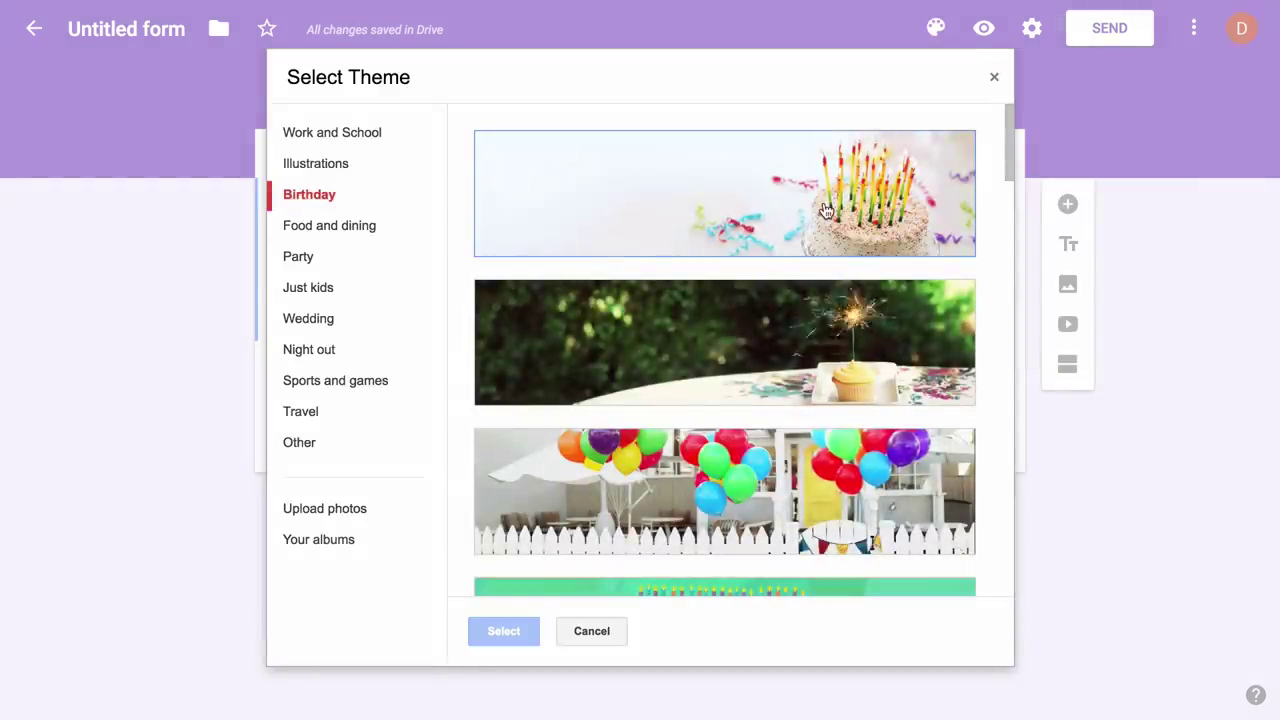
{"action": "left_click", "coordinate": [826, 212]}
{"action": "left_click", "coordinate": [504, 634]}
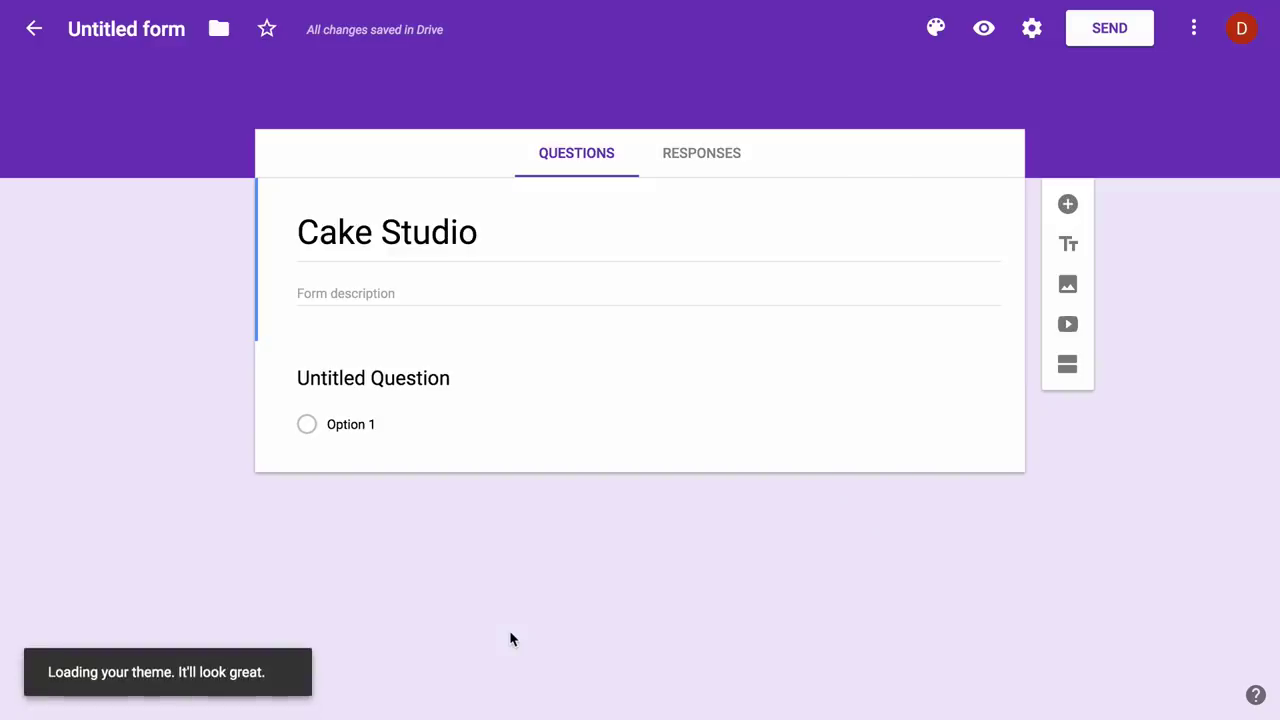
- Add the 'Your name' and 'Your email address' questions
{"action": "left_click", "coordinate": [425, 380]}
{"action": "type", "text": "Your name"}
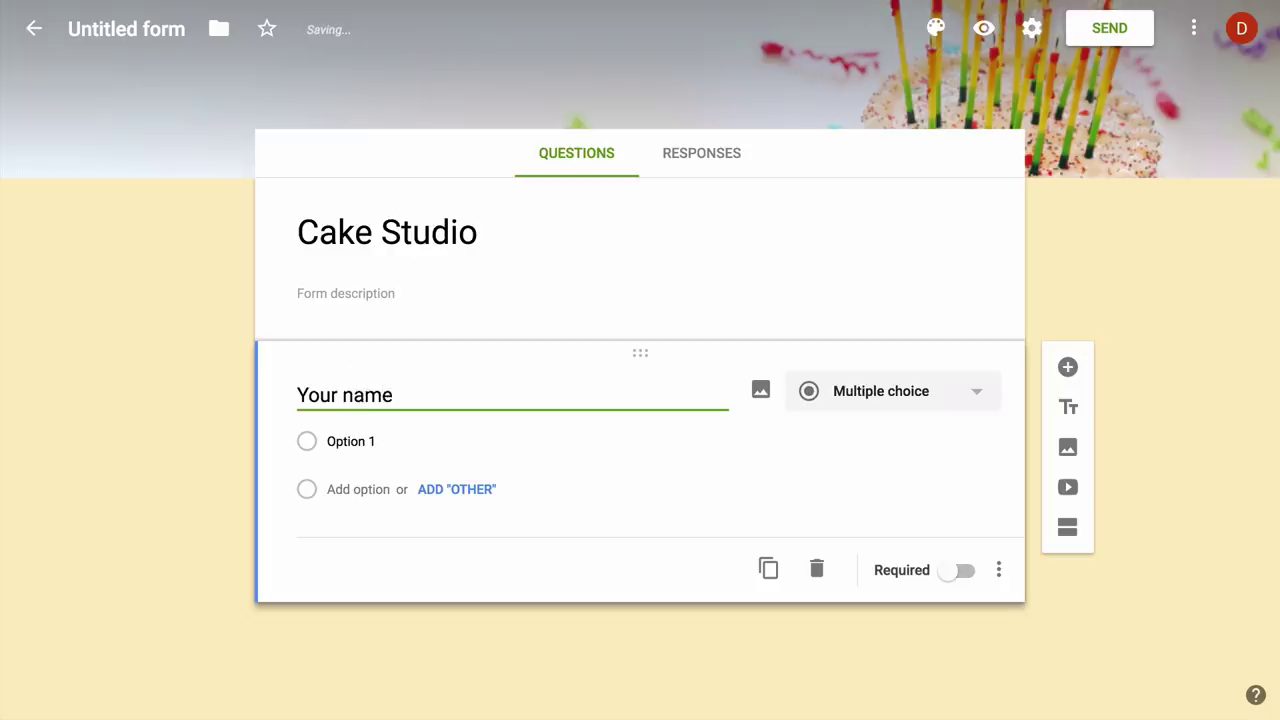
{"action": "left_click", "coordinate": [1067, 367]}
{"action": "type", "text": "Yo"}
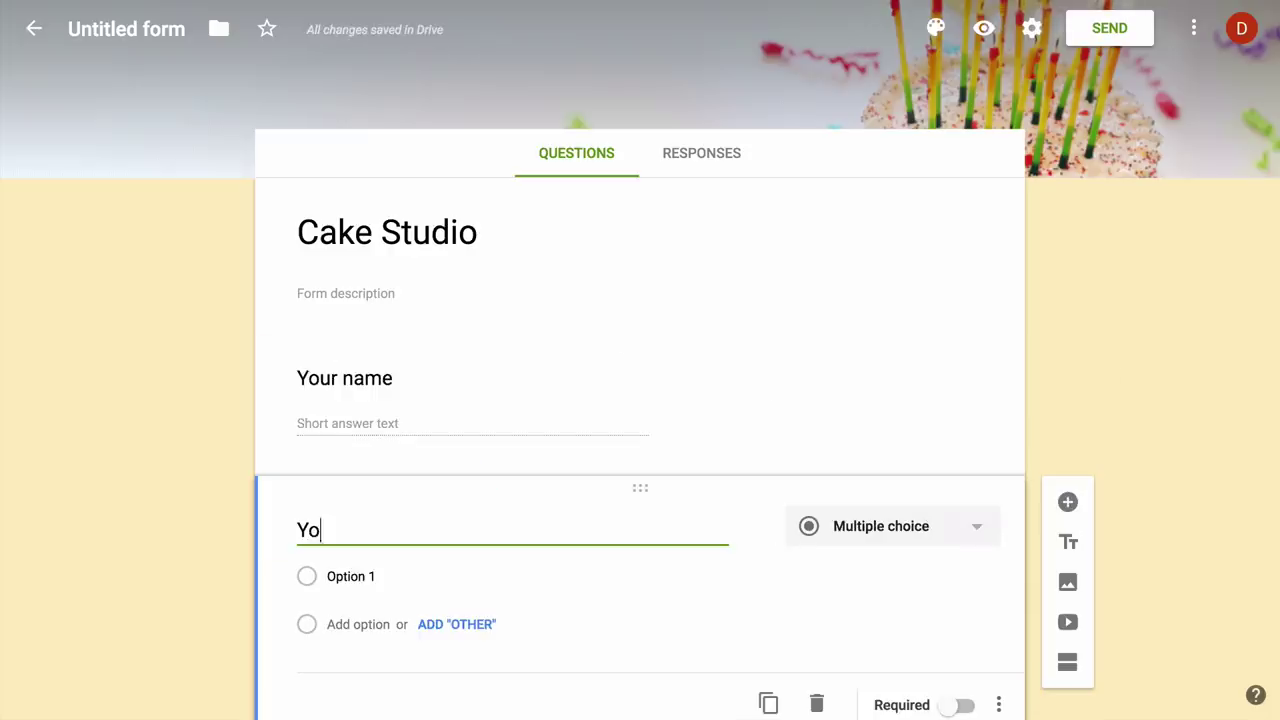
{"action": "type", "text": "ur email address"}
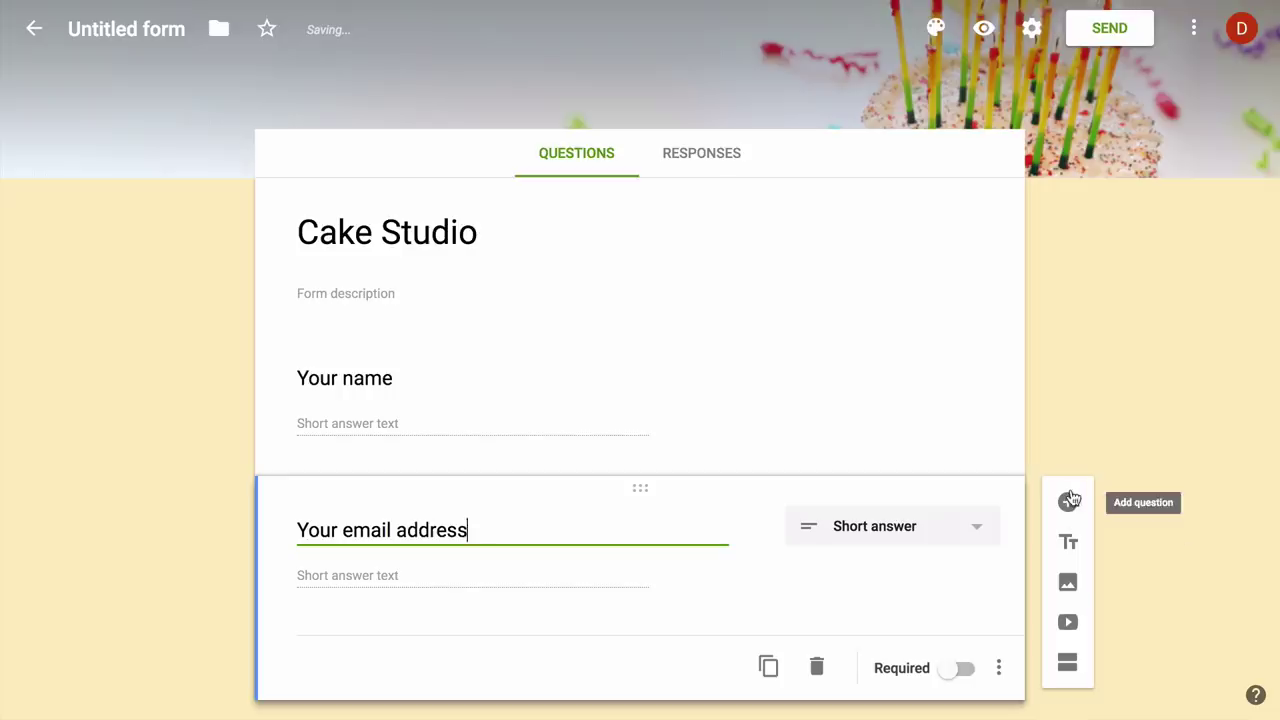
- Validate the email question as a text email address with a 'Please enter a valid' error, and make it required
{"action": "scroll", "coordinate": [1134, 409], "scroll_direction": "down", "scroll_amount": 1}
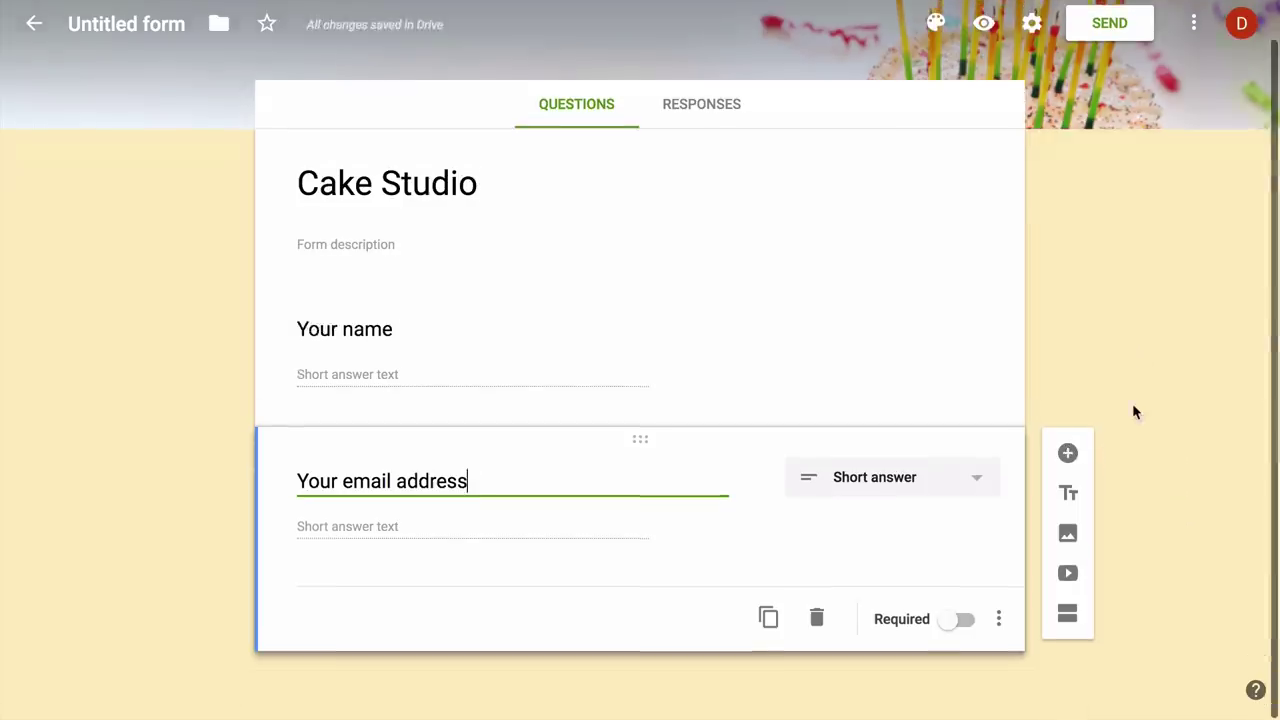
{"action": "left_click", "coordinate": [1002, 620]}
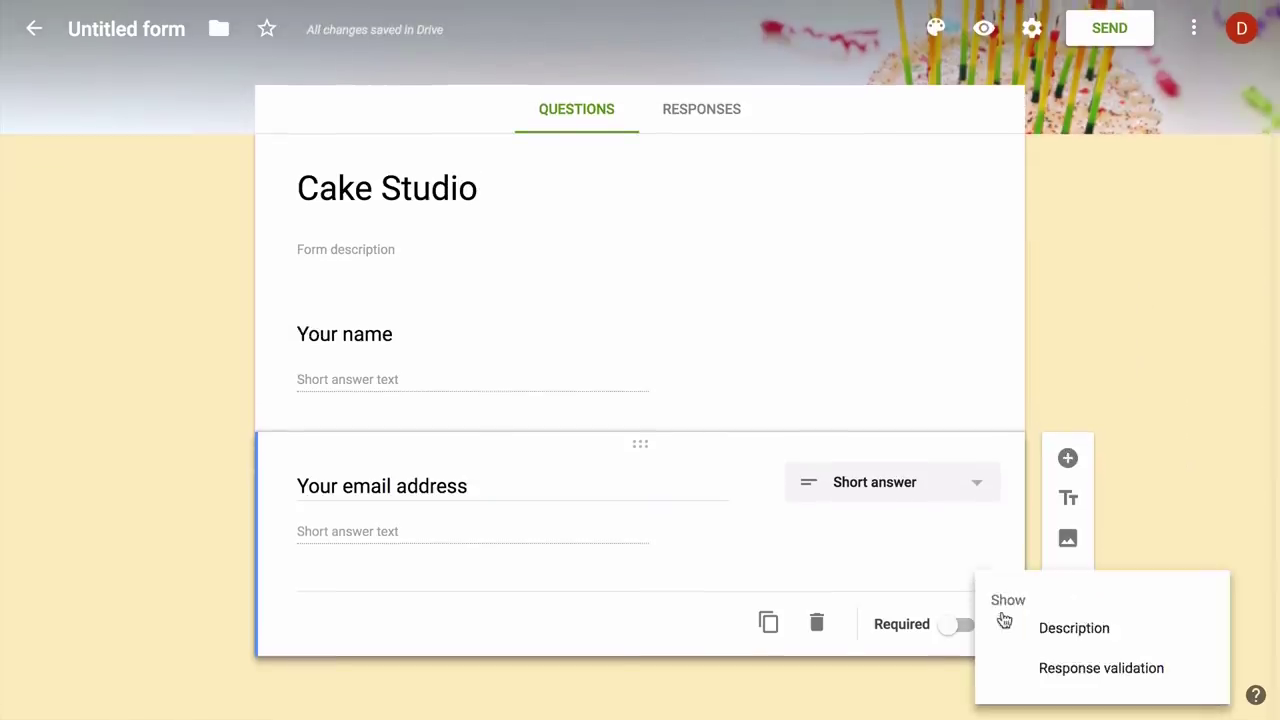
{"action": "left_click", "coordinate": [1076, 668]}
{"action": "left_click", "coordinate": [418, 588]}
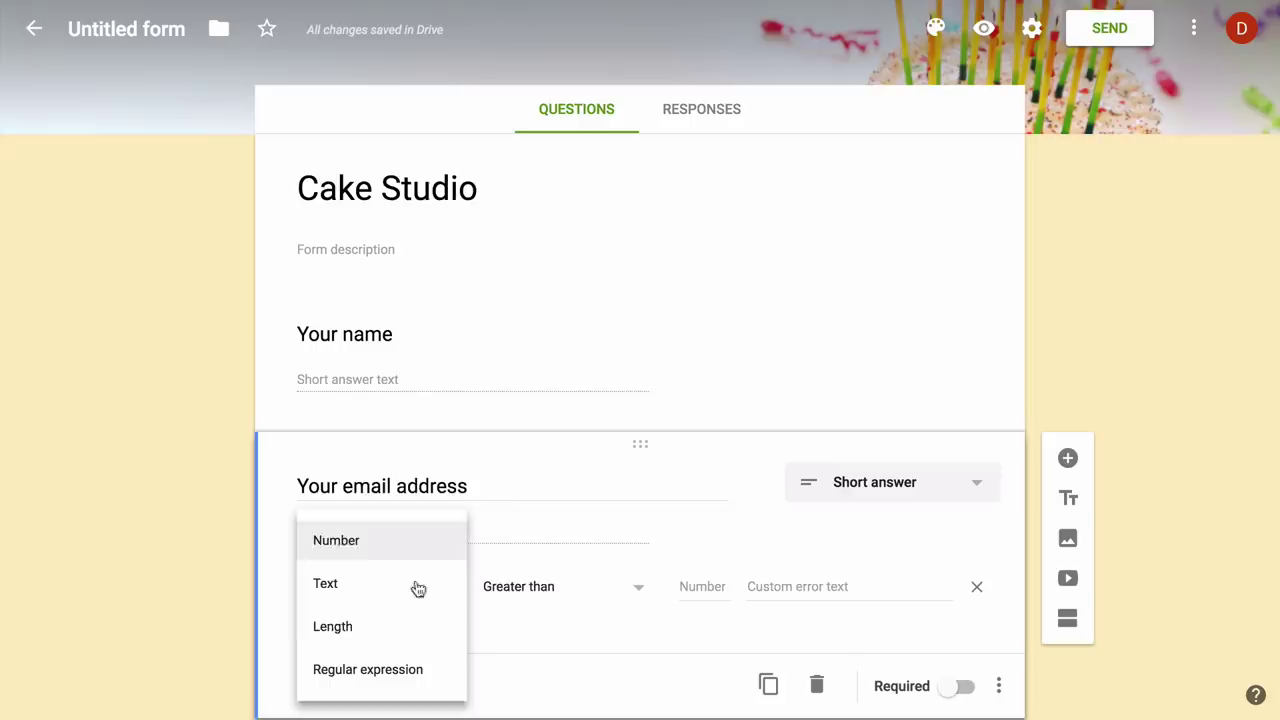
{"action": "left_click", "coordinate": [417, 590]}
{"action": "left_click", "coordinate": [577, 597]}
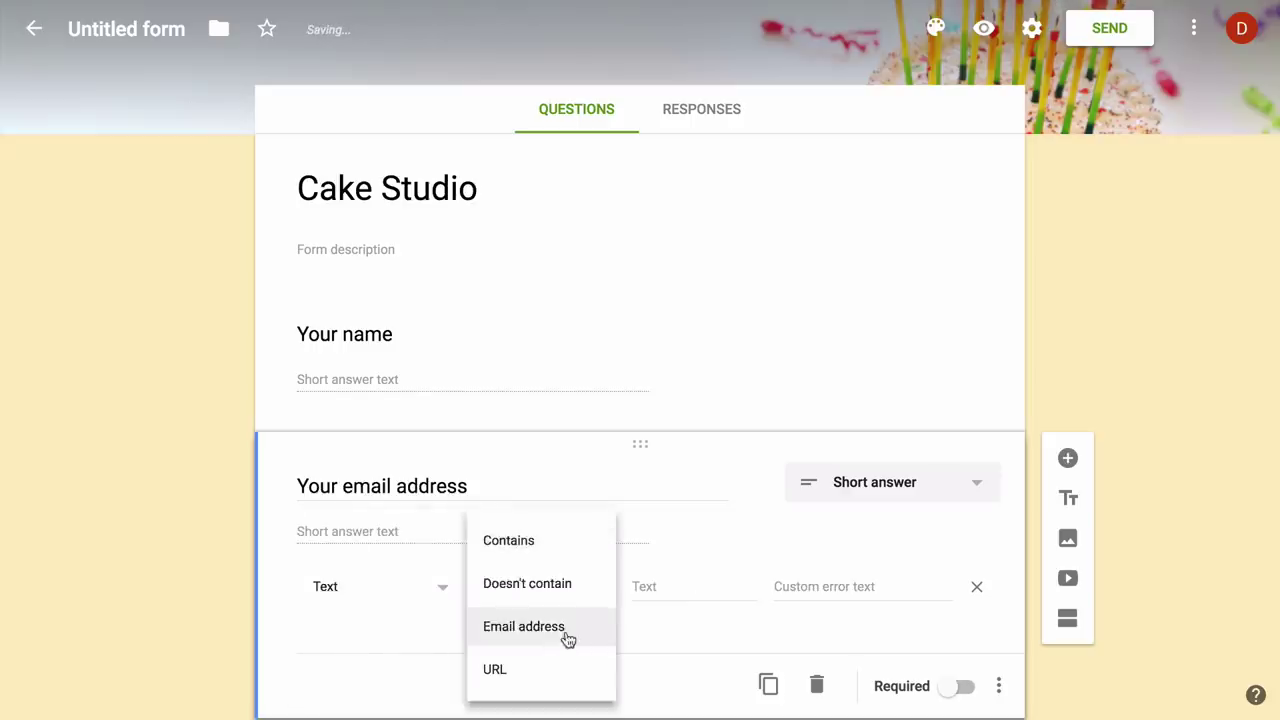
{"action": "left_click", "coordinate": [565, 628]}
{"action": "left_click", "coordinate": [718, 586]}
{"action": "type", "text": "Please enter a"}
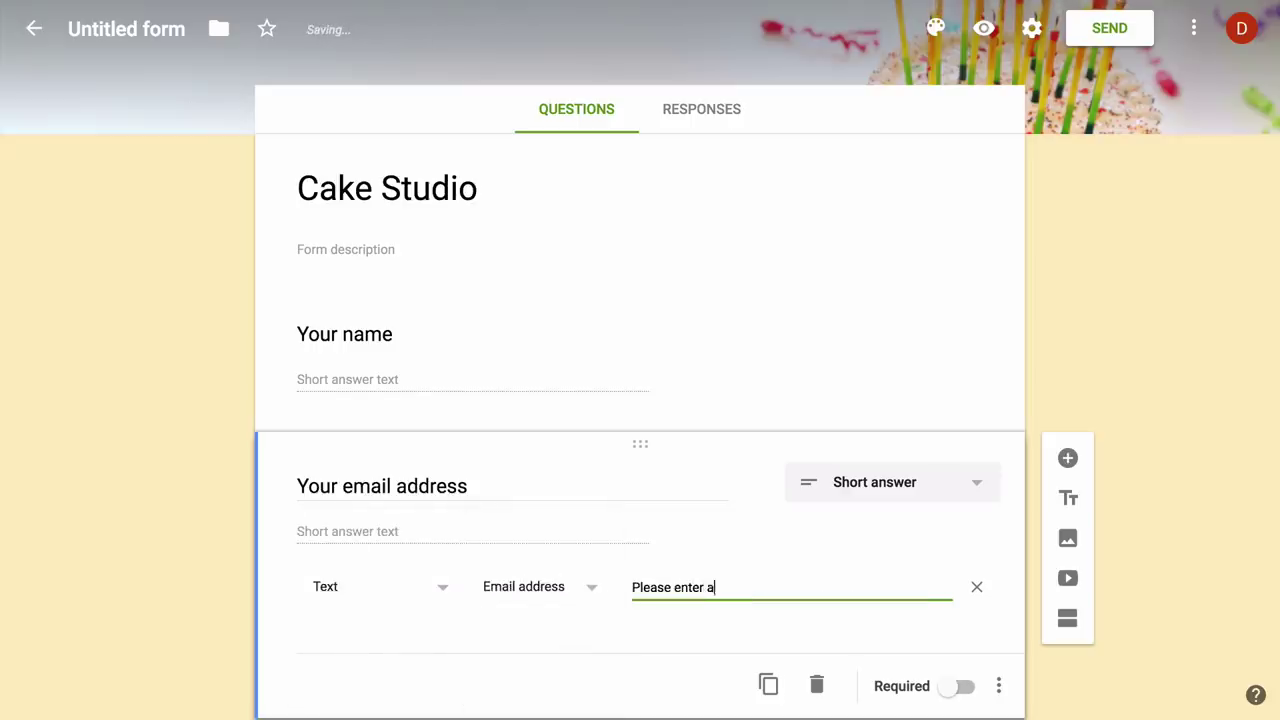
{"action": "type", "text": " valid email address"}
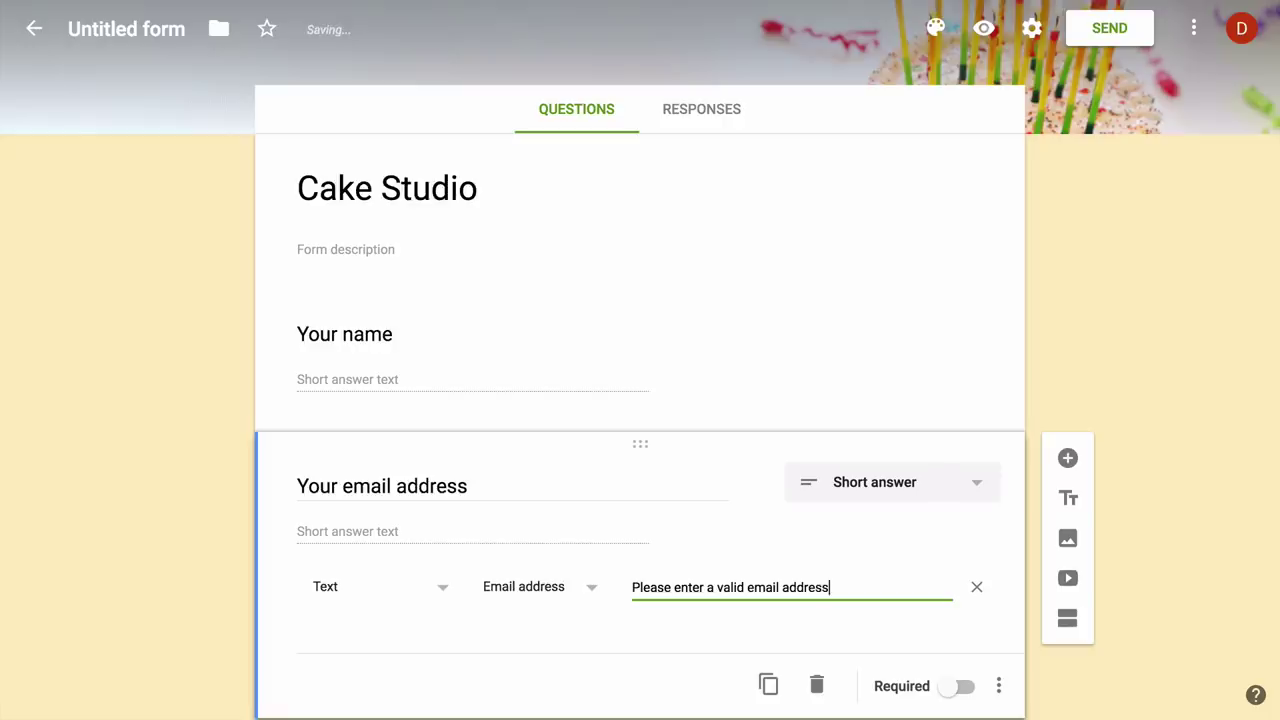
{"action": "left_click", "coordinate": [960, 686]}
- Add a required 'Your postal address' paragraph question
{"action": "scroll", "coordinate": [1151, 423], "scroll_direction": "down", "scroll_amount": 1}
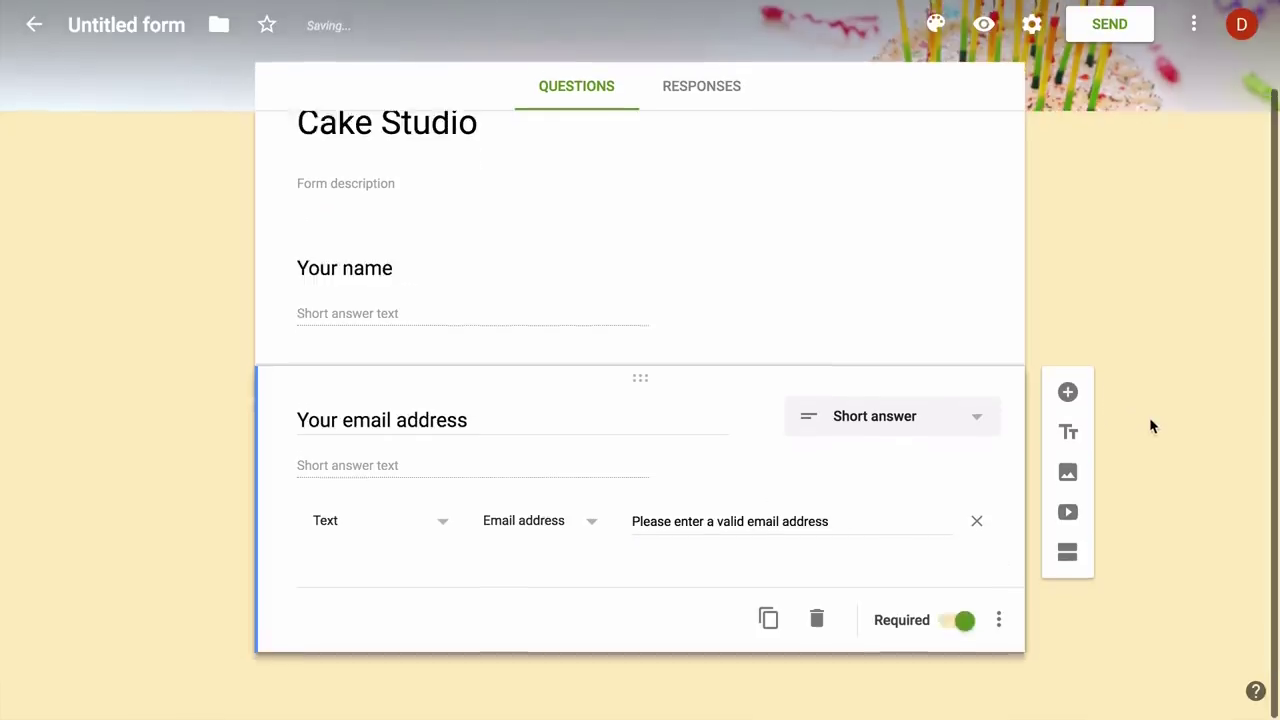
{"action": "left_click", "coordinate": [1067, 392]}
{"action": "type", "text": "Your po"}
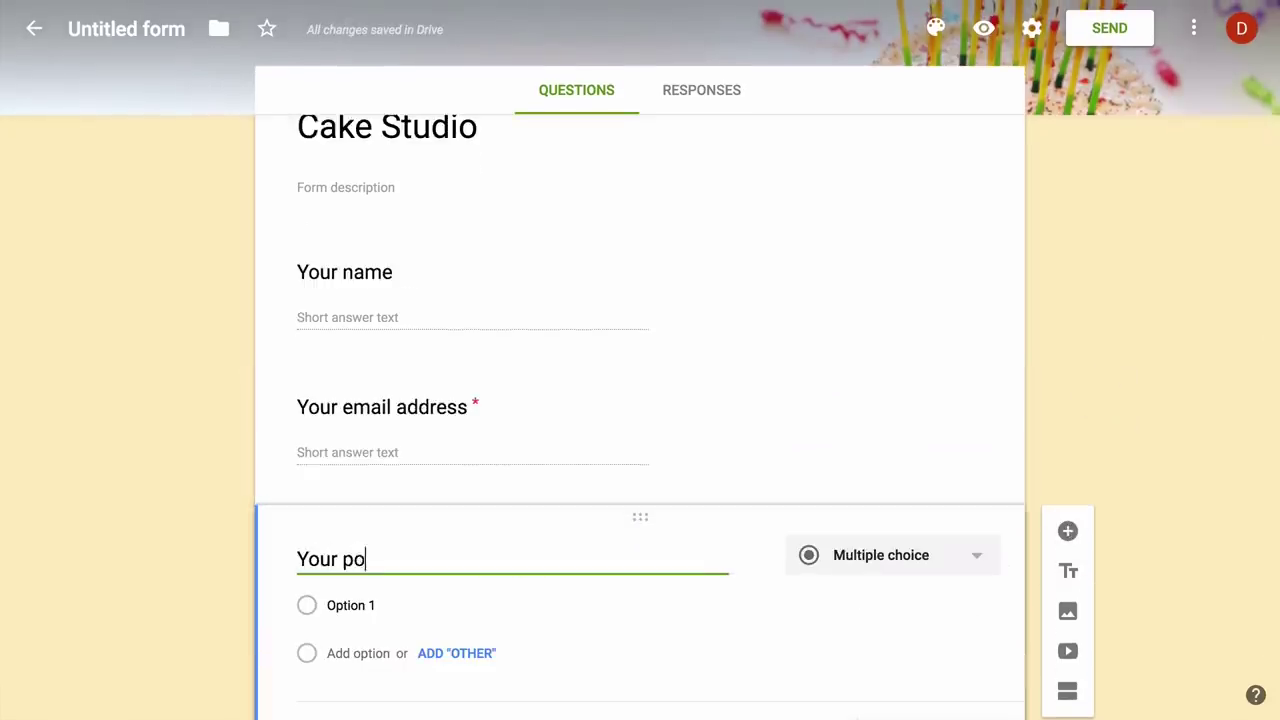
{"action": "type", "text": "stal address"}
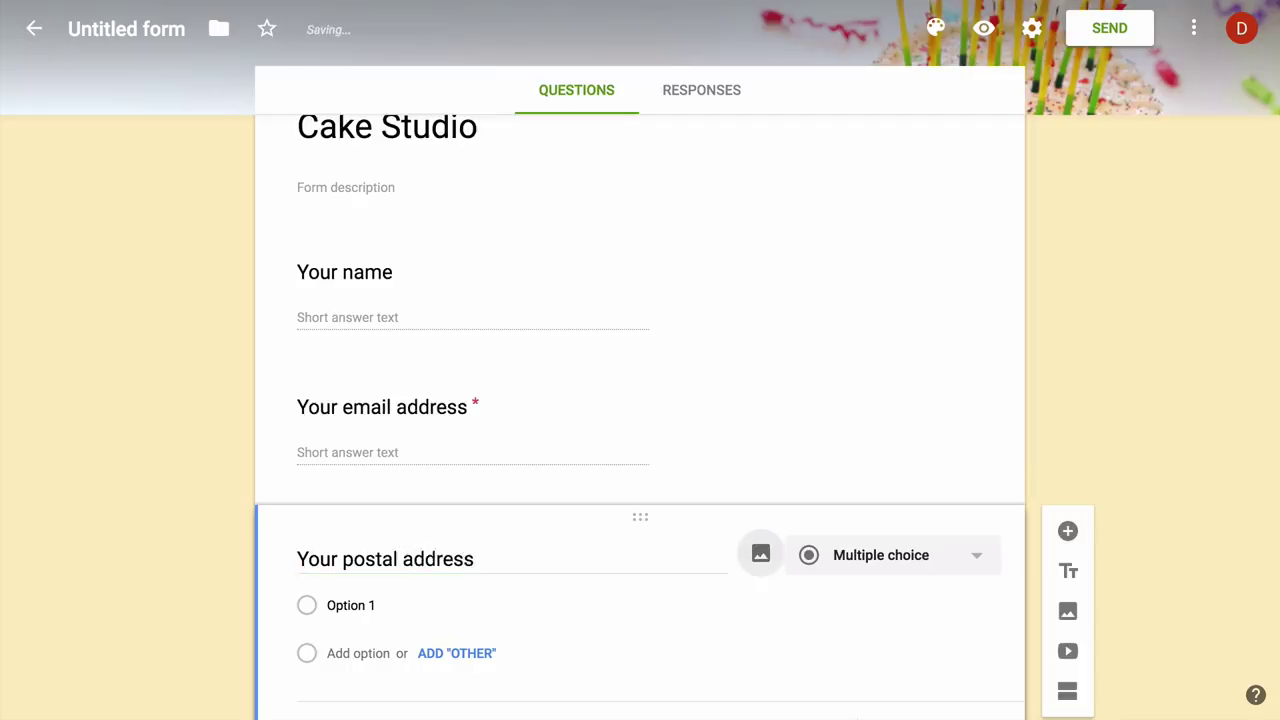
{"action": "left_click", "coordinate": [964, 626]}
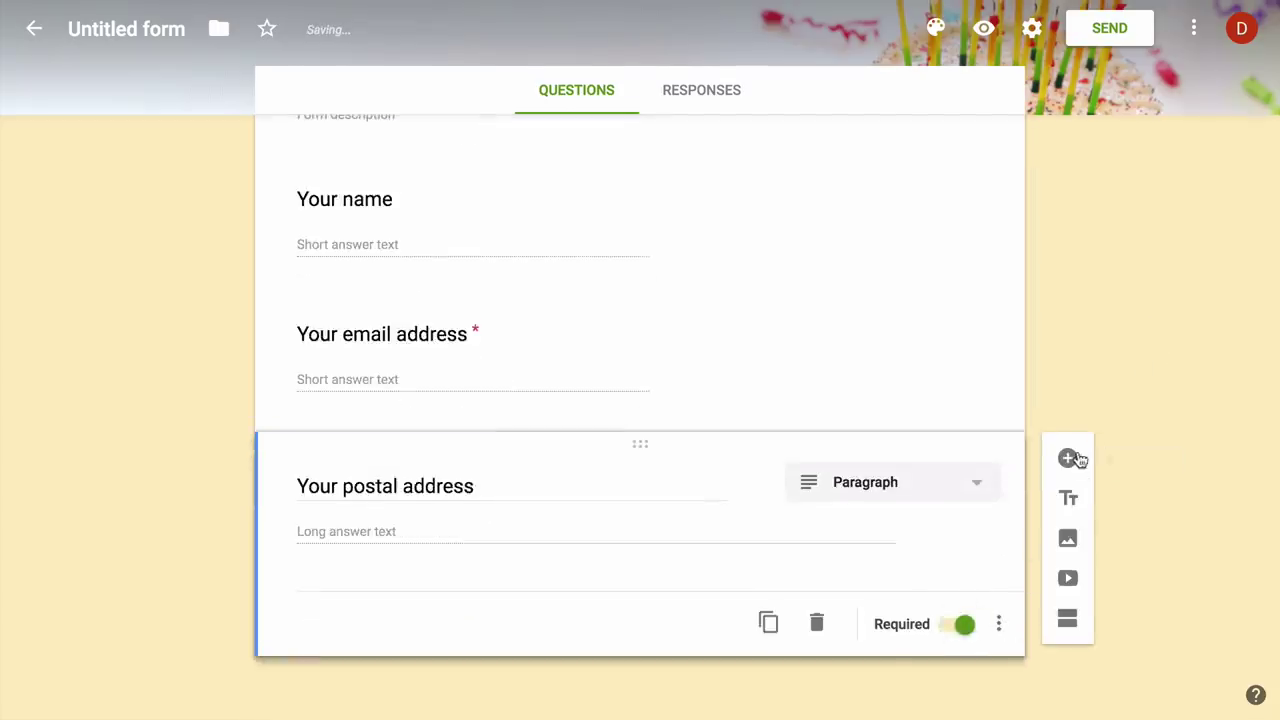
- Add a required 'Which cake would you like to order' question: Black Forest, Strawberry, Red Velvet, Chocolate Chip
{"action": "left_click", "coordinate": [1068, 458]}
{"action": "type", "text": "Which cake would you like t"}
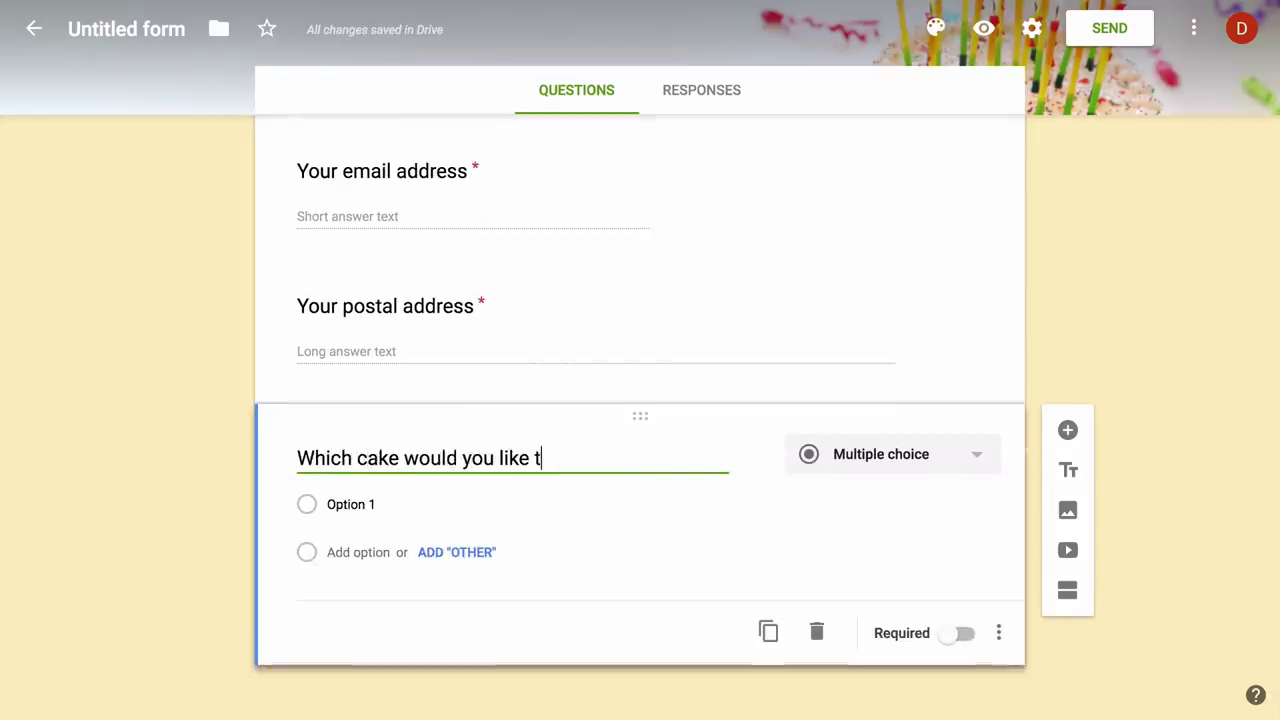
{"action": "type", "text": "o order"}
{"action": "left_click", "coordinate": [429, 503]}
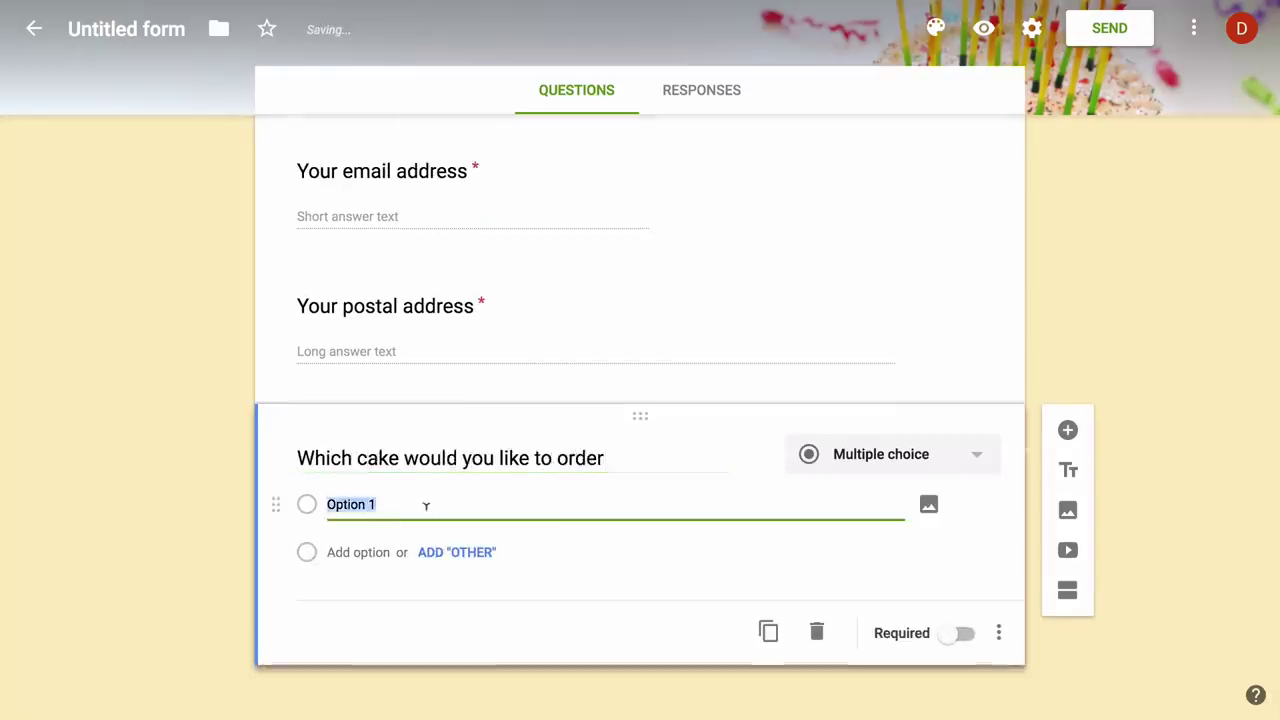
{"action": "type", "text": "Black Forest"}
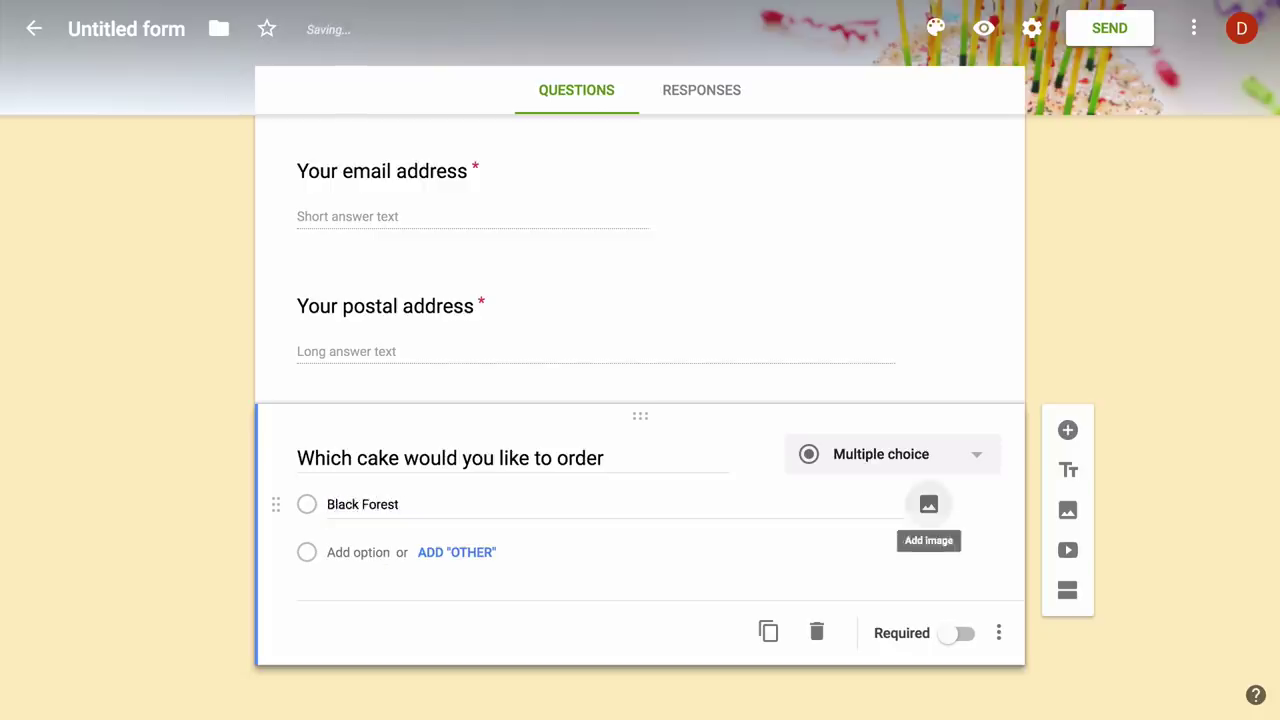
{"action": "key", "text": "Return"}
{"action": "type", "text": "Stra"}
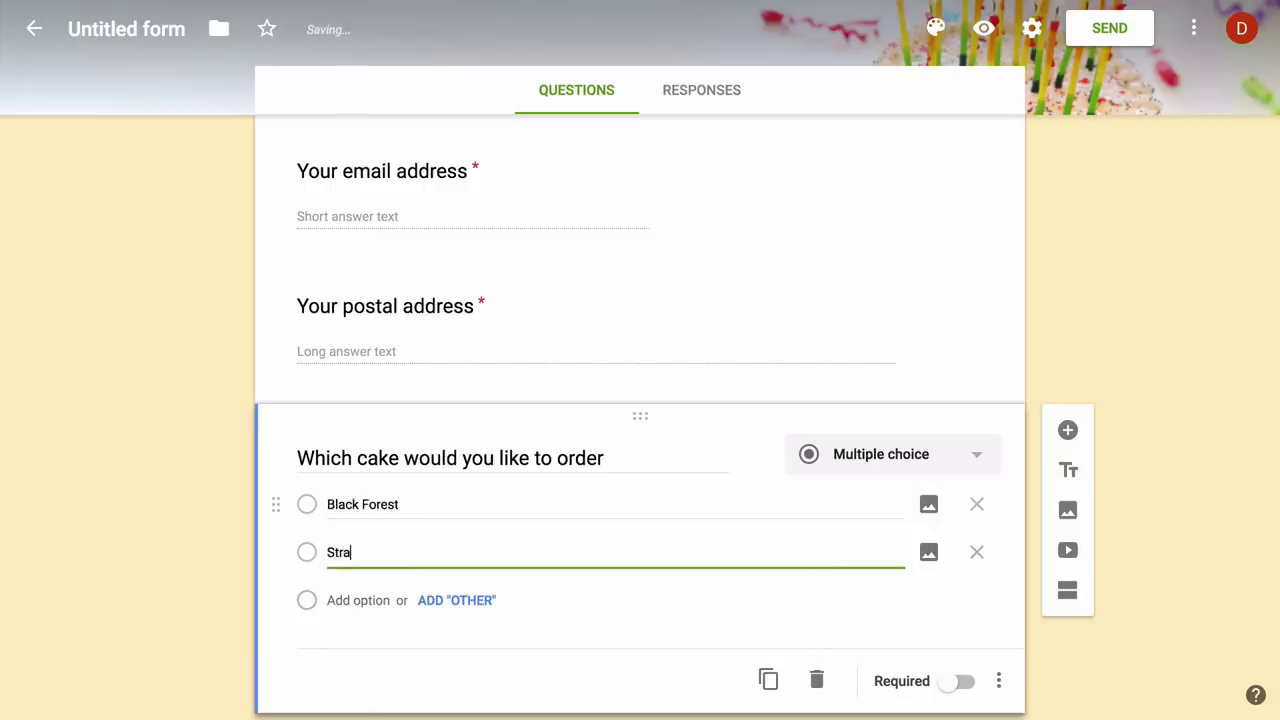
{"action": "type", "text": "wberry"}
{"action": "key", "text": "Tab"}
{"action": "key", "text": "Tab"}
{"action": "key", "text": "Tab"}
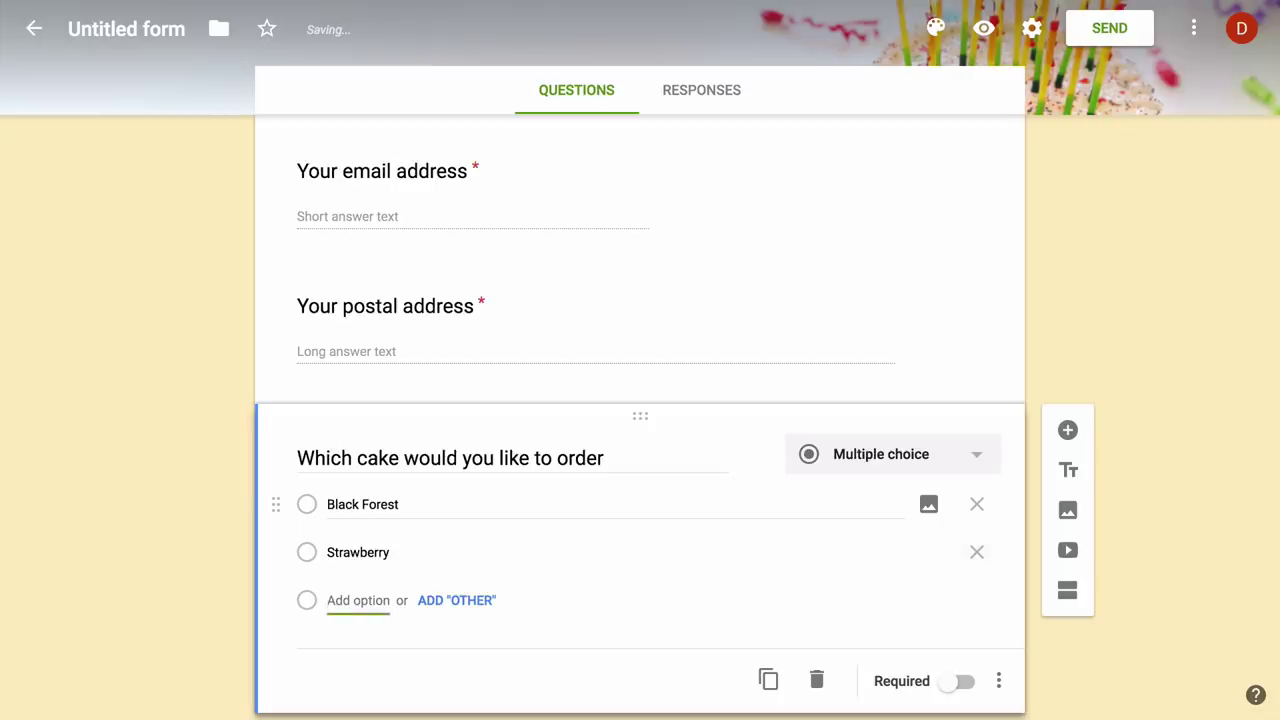
{"action": "type", "text": "Red Velvet"}
{"action": "key", "text": "Tab"}
{"action": "key", "text": "Tab"}
{"action": "key", "text": "Tab"}
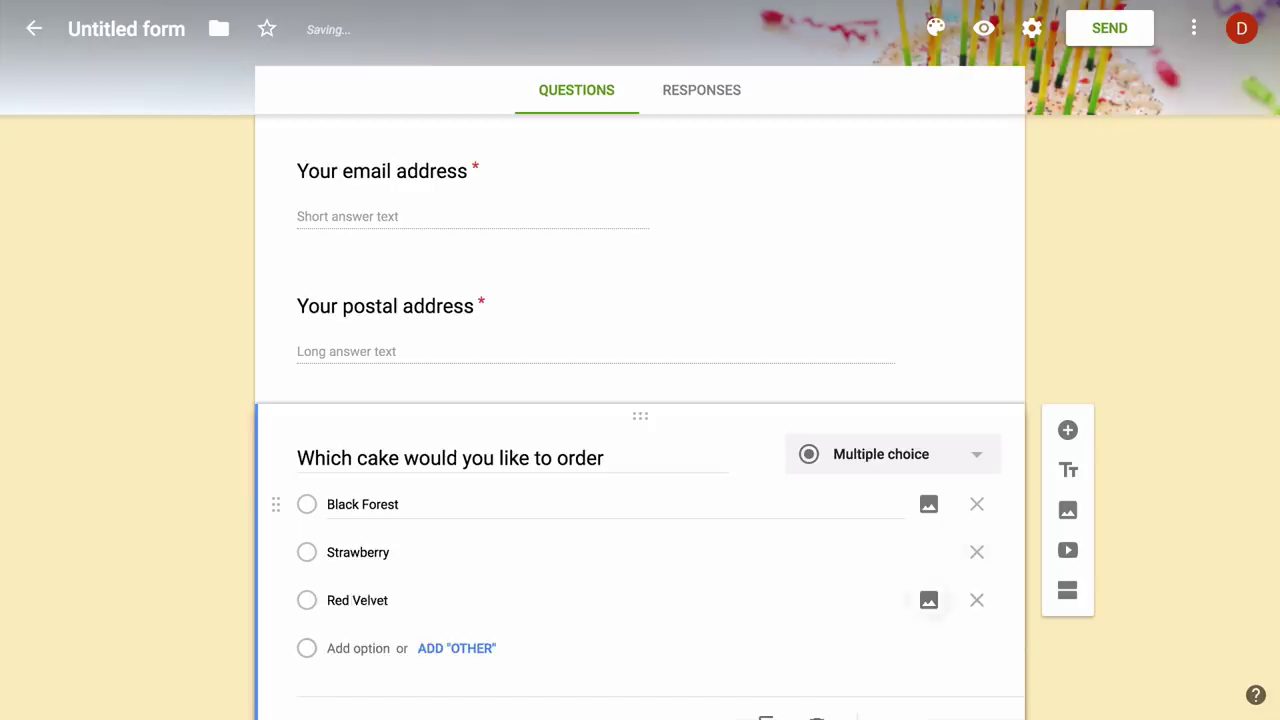
{"action": "type", "text": "Choco"}
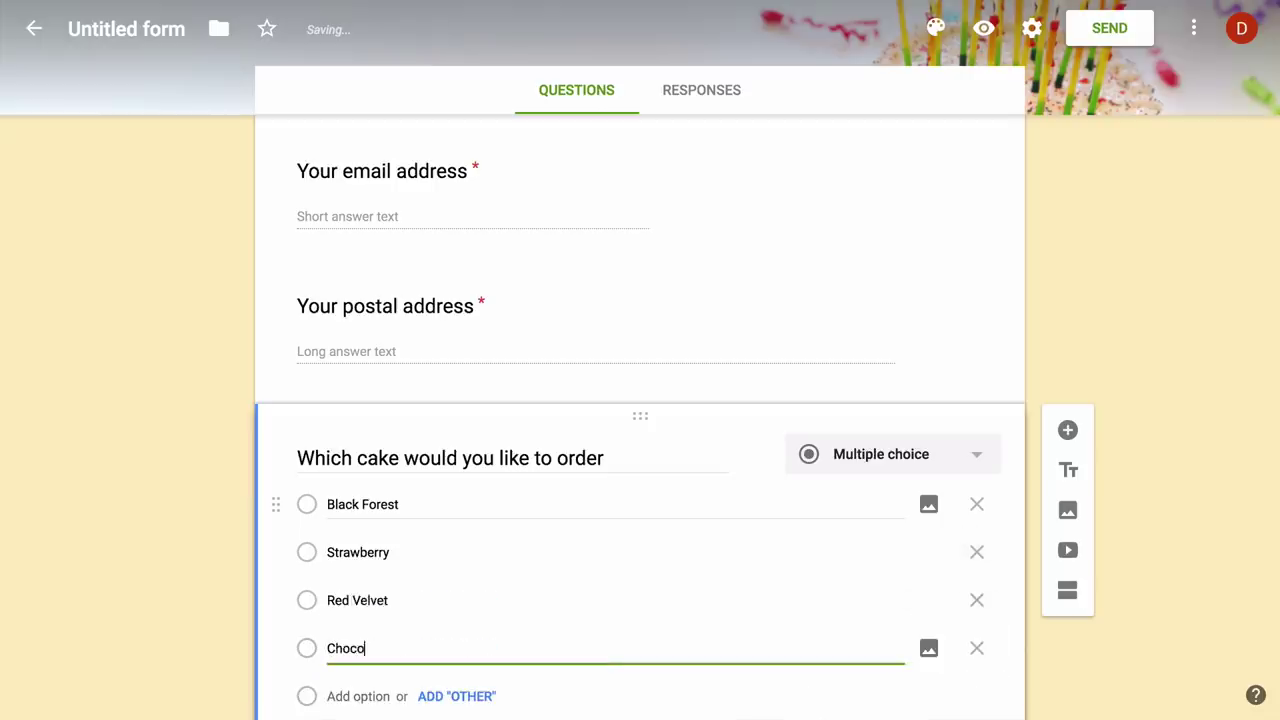
{"action": "type", "text": "late Chip"}
{"action": "scroll", "coordinate": [471, 491], "scroll_direction": "down", "scroll_amount": 2}
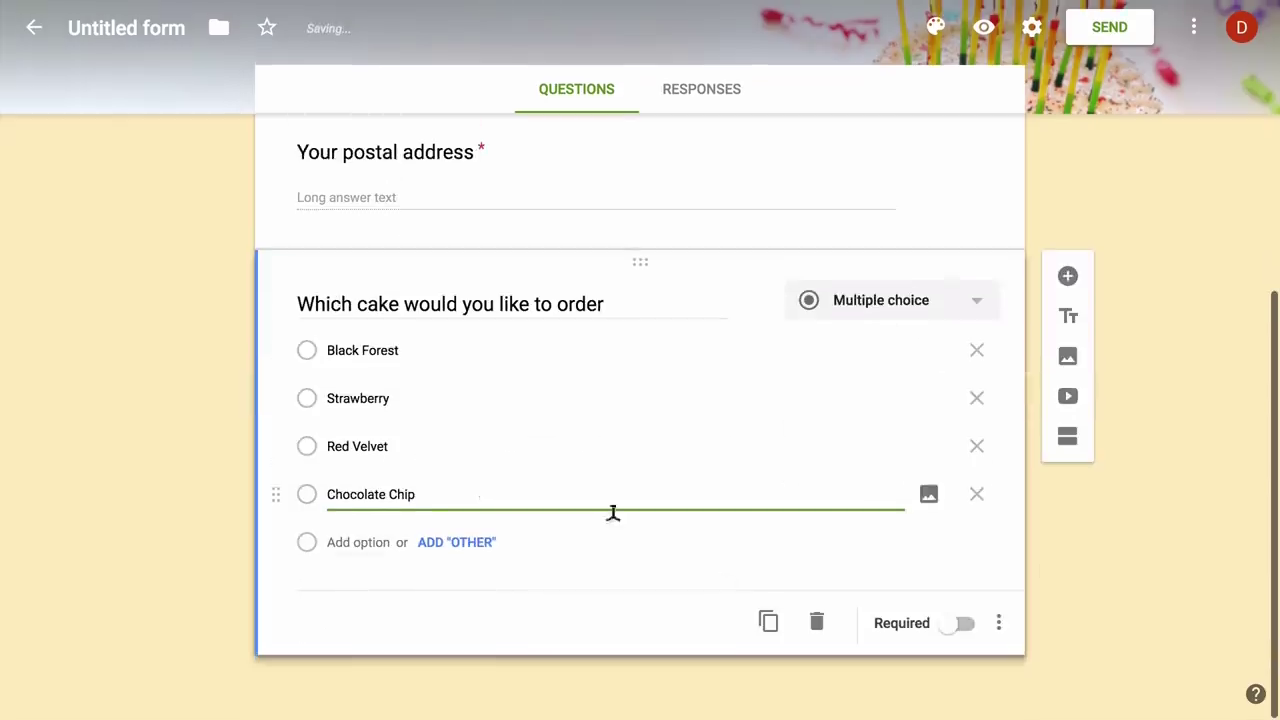
{"action": "left_click", "coordinate": [965, 626]}
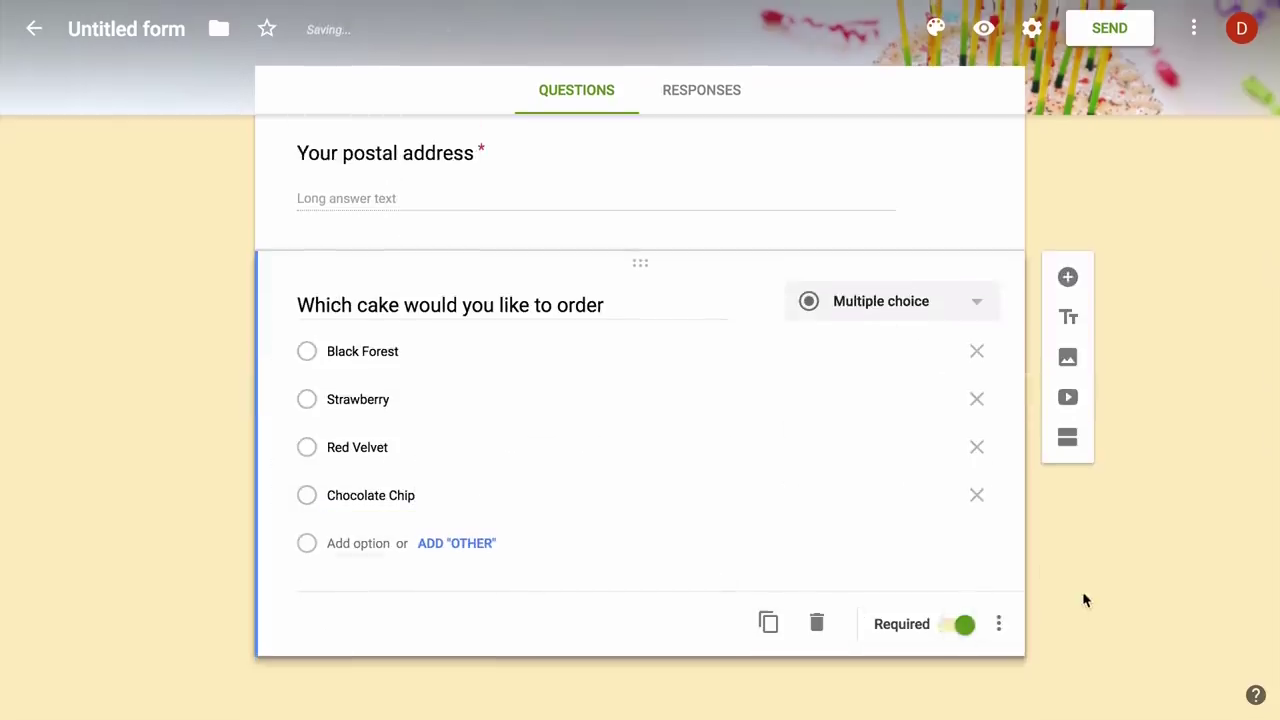
- Add a 'Would you like extra decoration' question with Yes and No options
{"action": "left_click", "coordinate": [1067, 277]}
{"action": "type", "text": "Woul"}
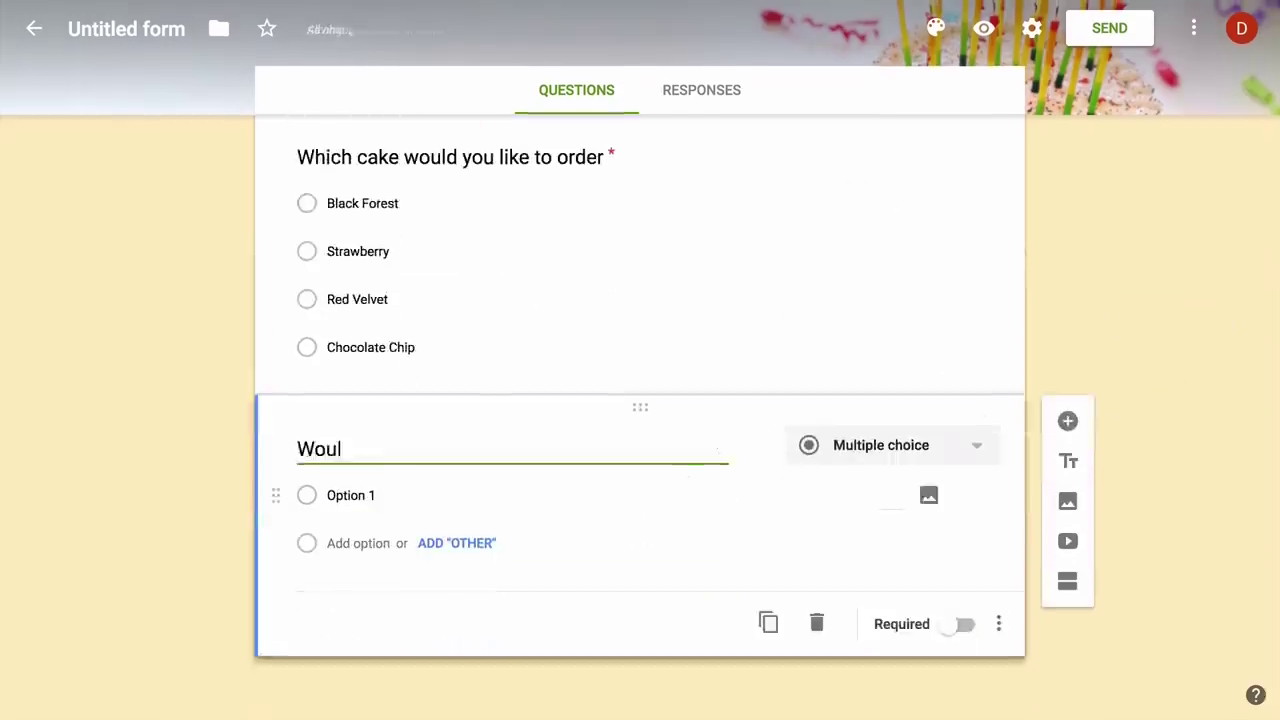
{"action": "type", "text": "d you like extra d"}
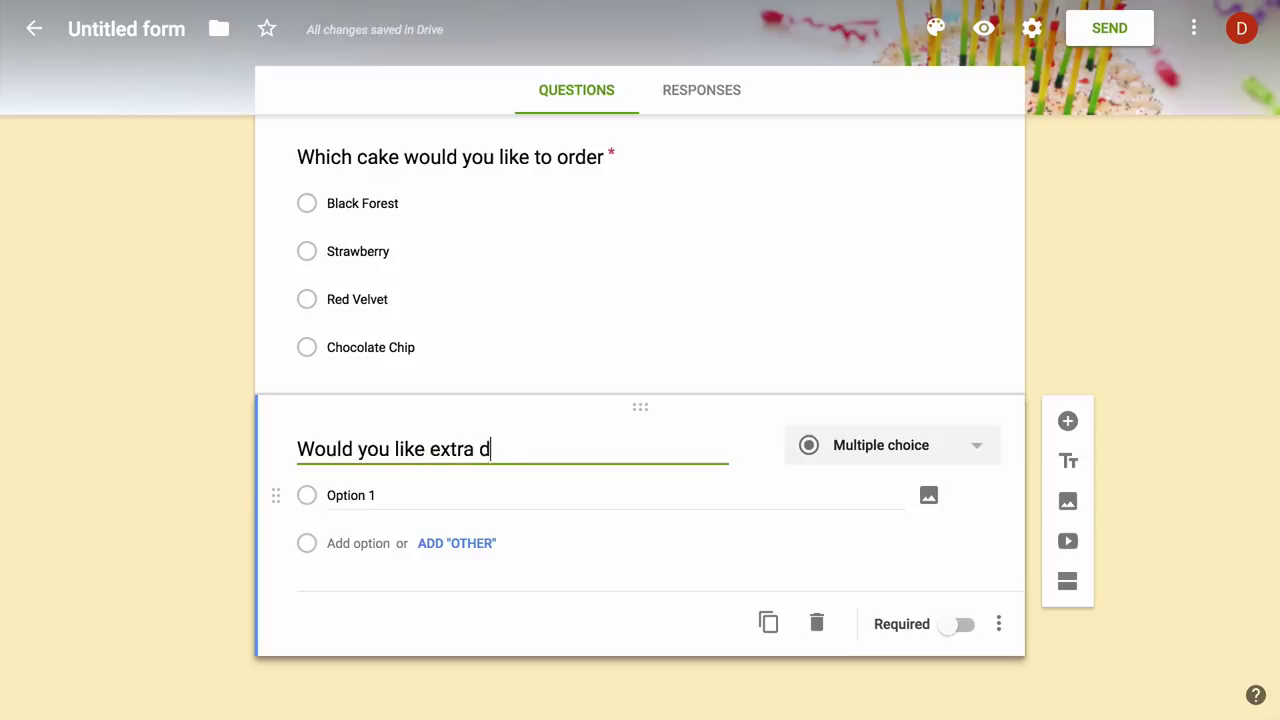
{"action": "type", "text": "ecoration"}
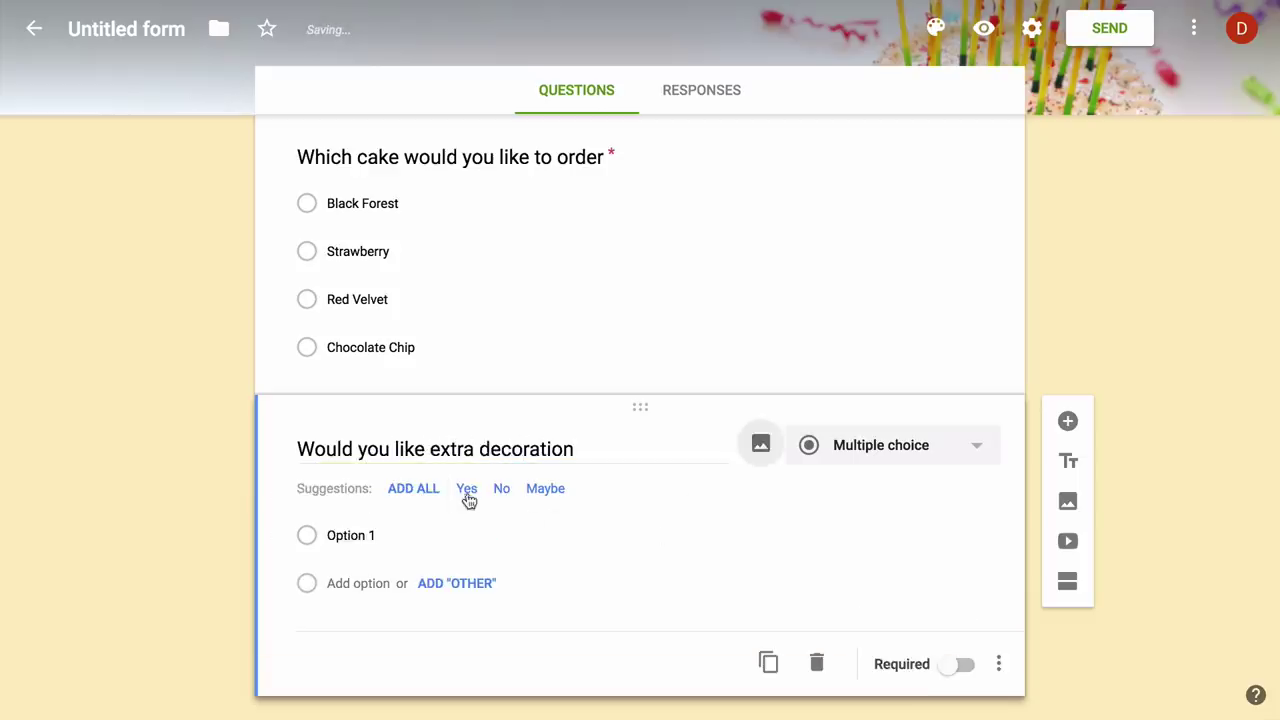
{"action": "left_click", "coordinate": [466, 492]}
{"action": "left_click", "coordinate": [466, 492]}
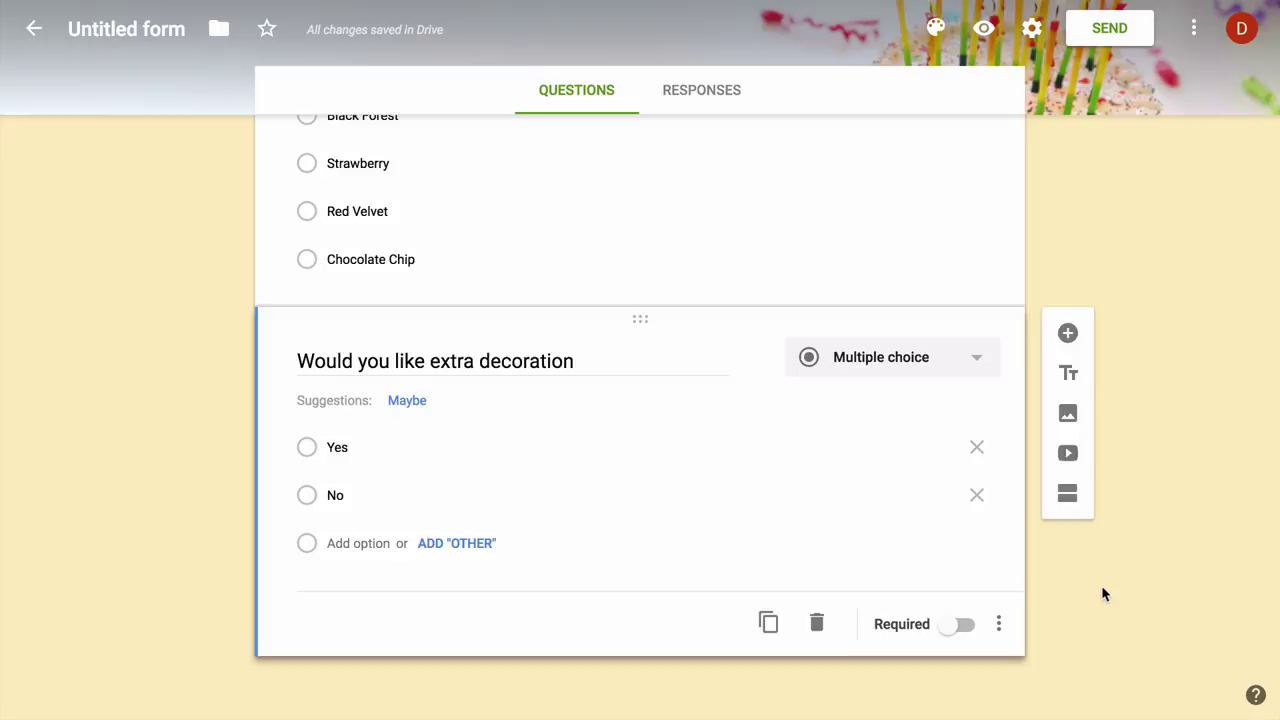
- Send the form's responses to a new spreadsheet named 'Cake Studio Responses'
{"action": "scroll", "coordinate": [1101, 588], "scroll_direction": "up", "scroll_amount": 5}
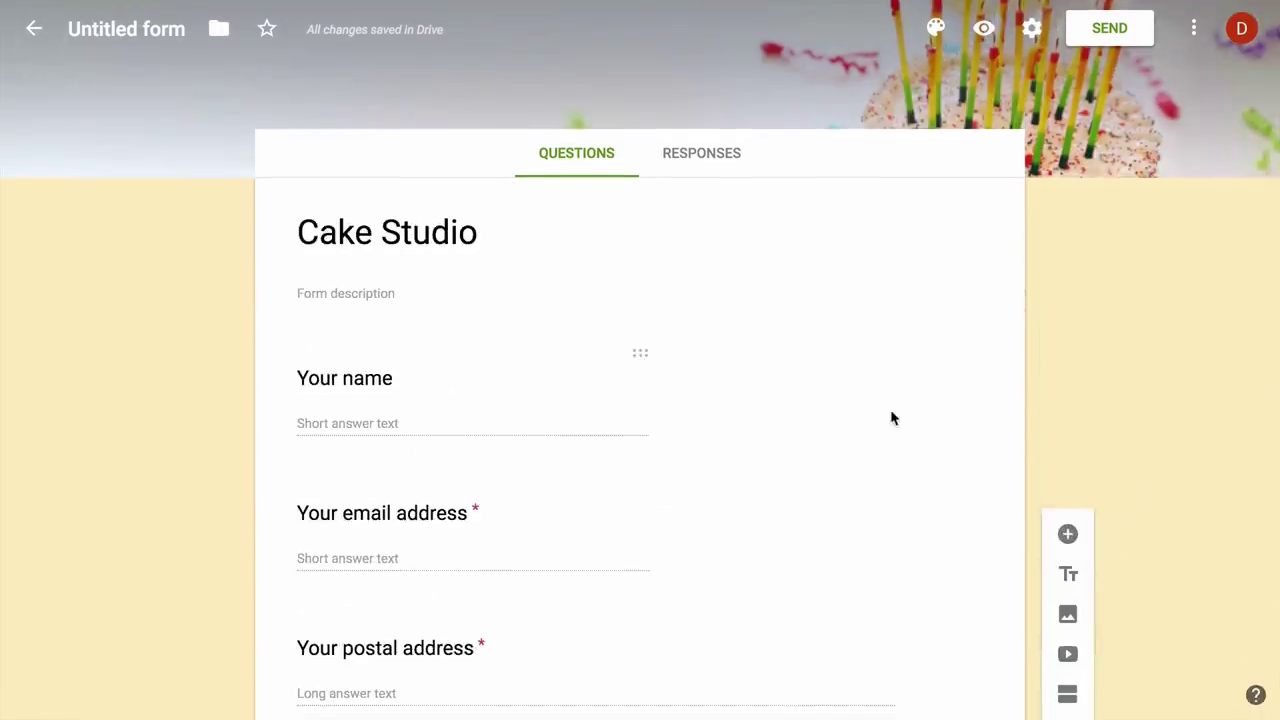
{"action": "left_click", "coordinate": [716, 163]}
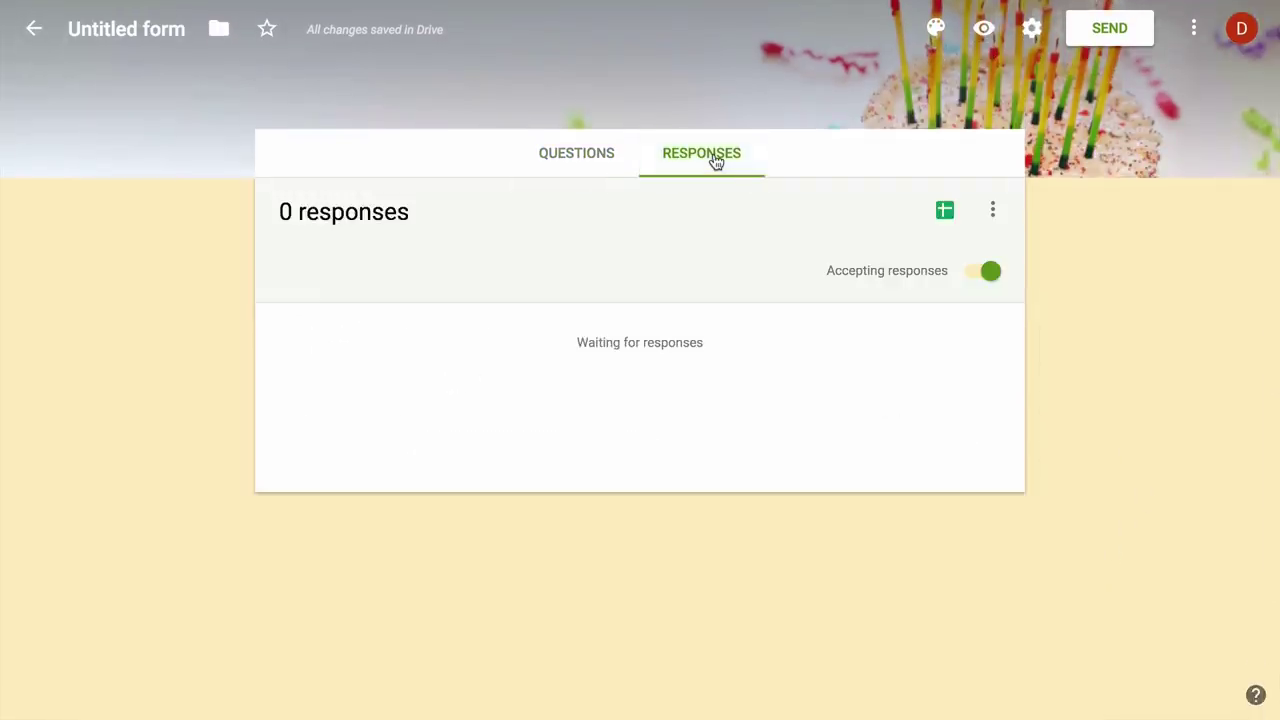
{"action": "left_click", "coordinate": [992, 209]}
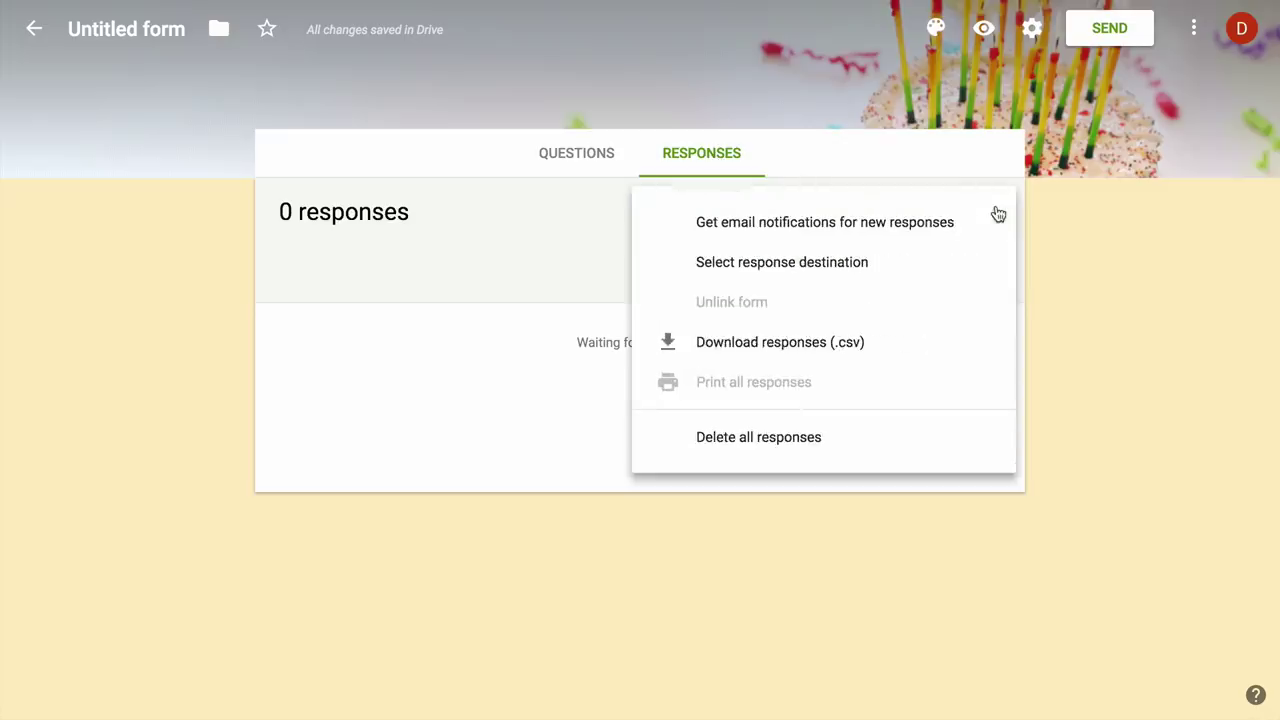
{"action": "left_click", "coordinate": [894, 263]}
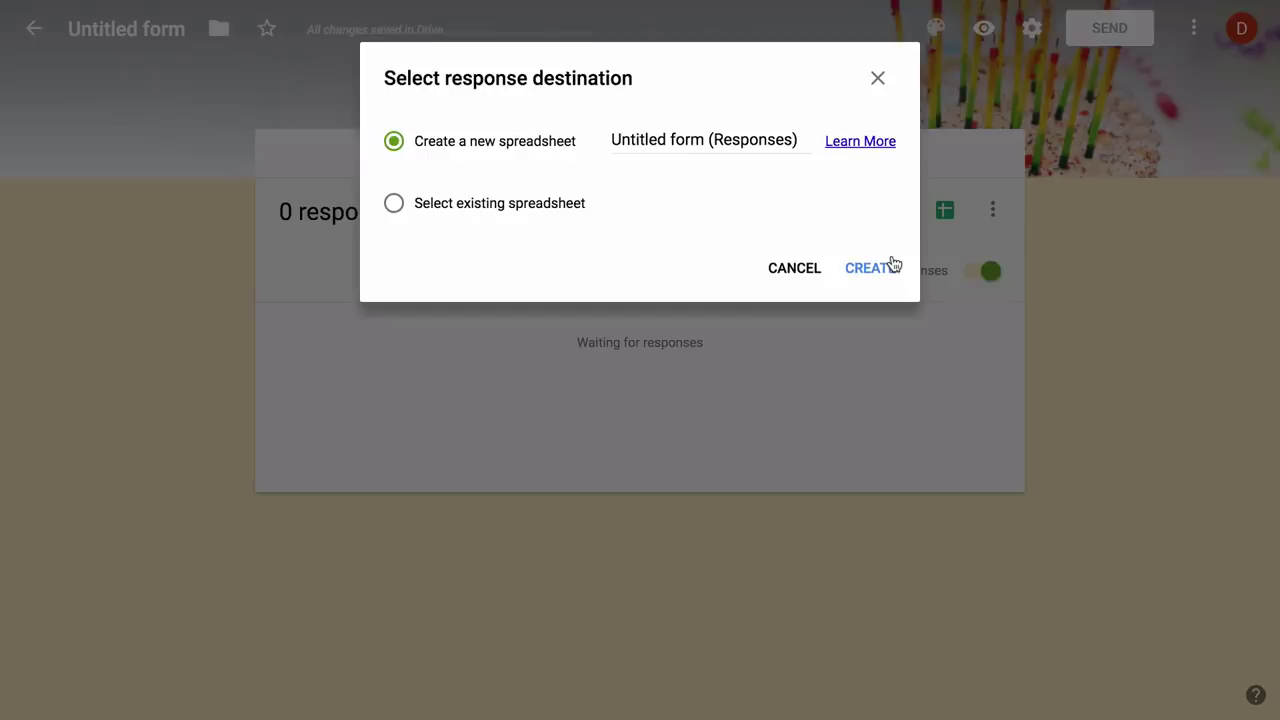
{"action": "triple_click", "coordinate": [686, 140]}
{"action": "type", "text": "C"}
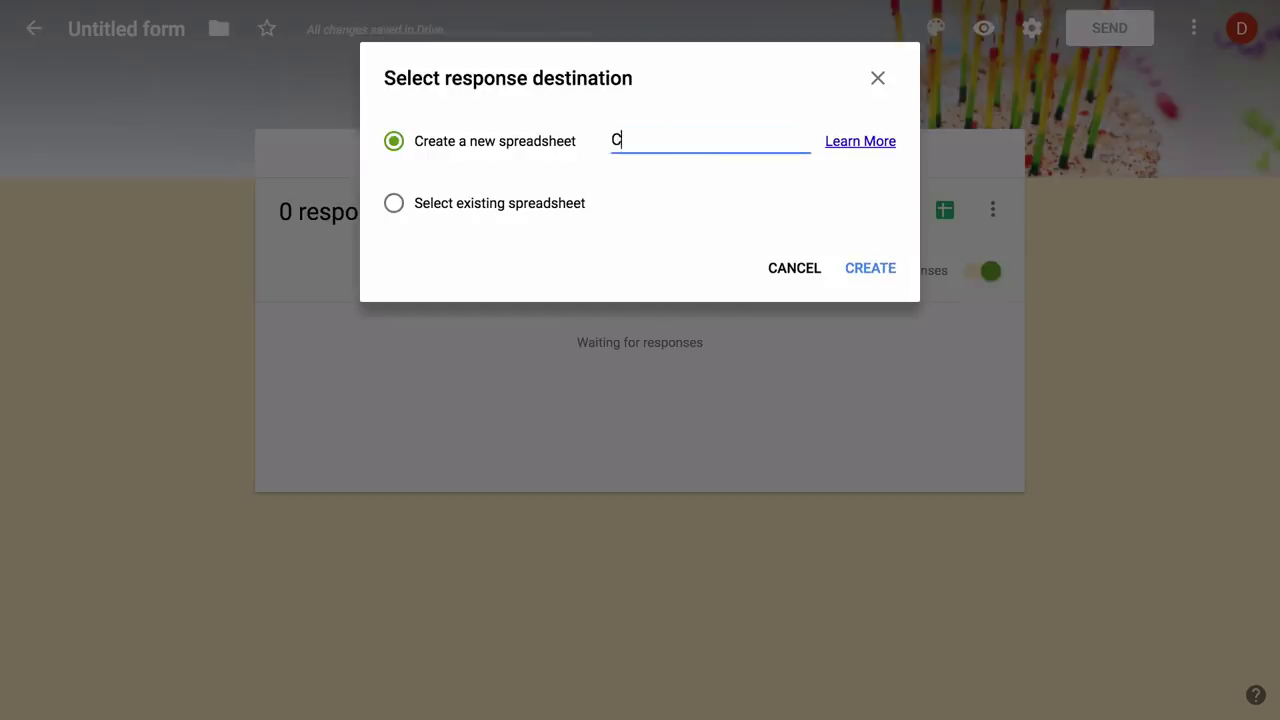
{"action": "type", "text": "ake Studio Responses"}
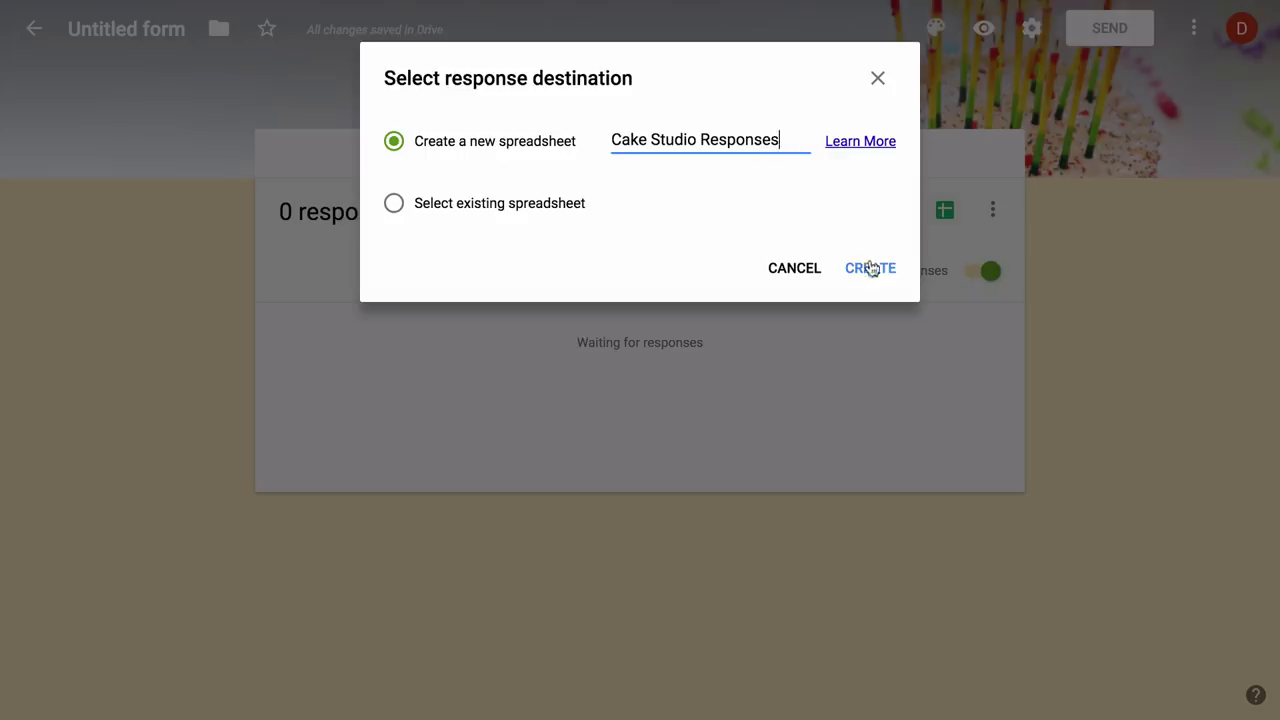
{"action": "left_click", "coordinate": [870, 268]}
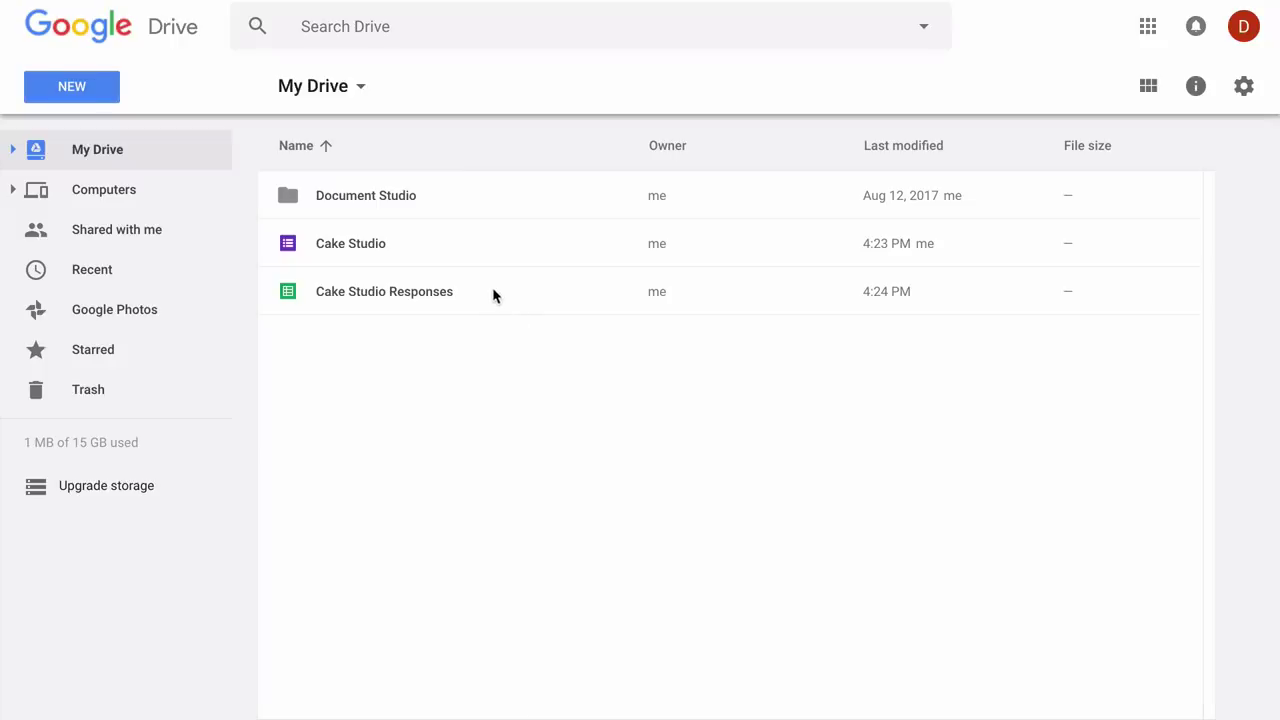
- Open the Cake Studio Responses spreadsheet from My Drive
{"action": "double_click", "coordinate": [493, 295]}
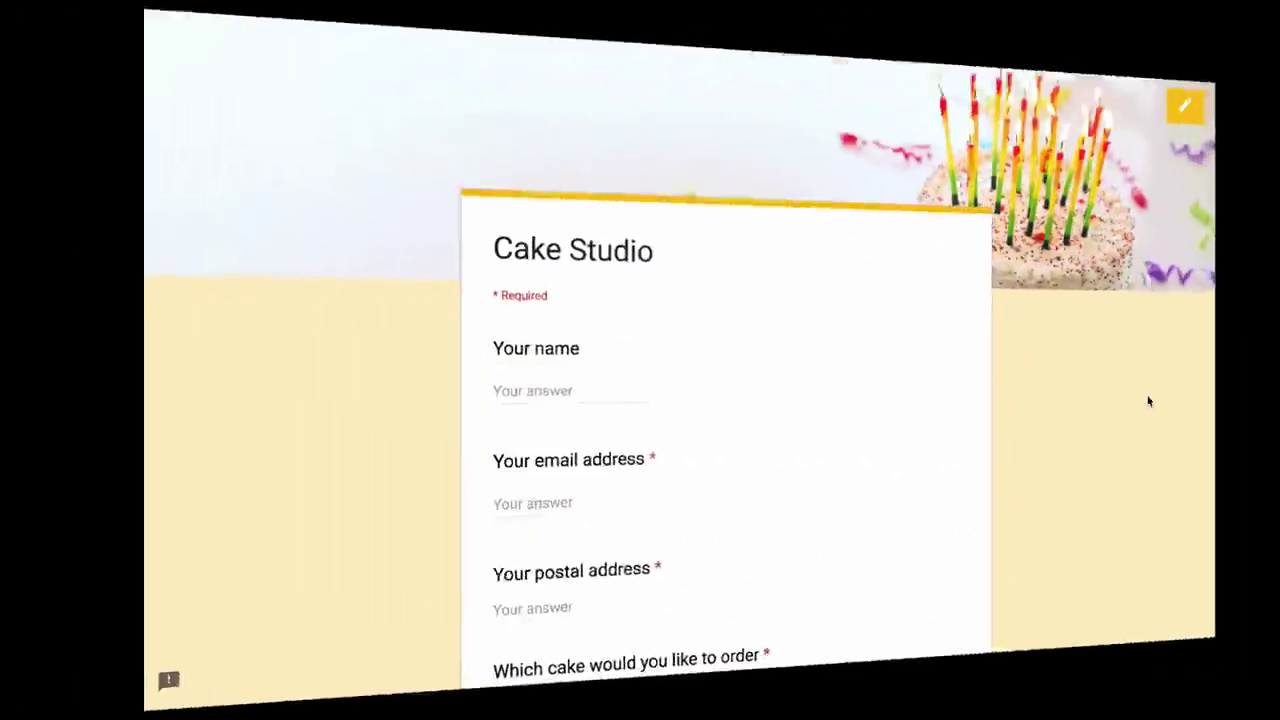
- Fill in a test customer's name, email address and a NY 100 postal address
{"action": "scroll", "coordinate": [1182, 413], "scroll_direction": "down", "scroll_amount": 2}
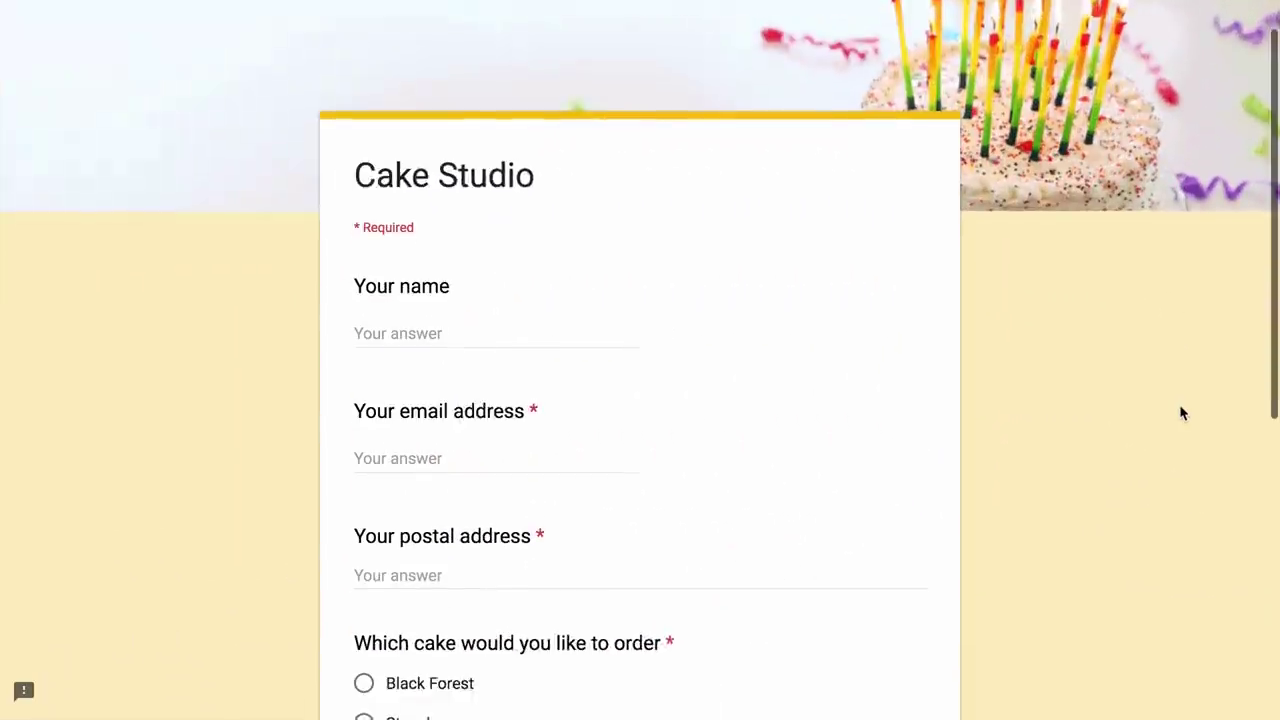
{"action": "left_click", "coordinate": [627, 245]}
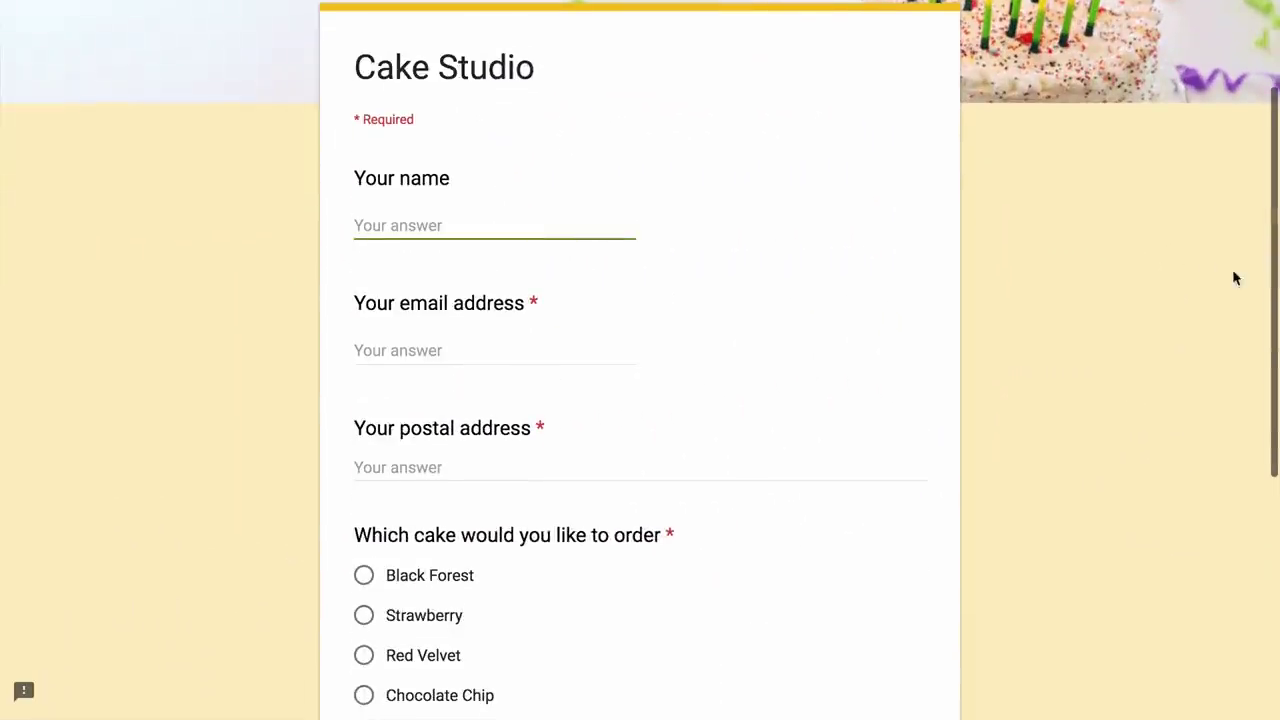
{"action": "type", "text": "Angus"}
{"action": "left_click", "coordinate": [398, 350]}
{"action": "type", "text": "angus"}
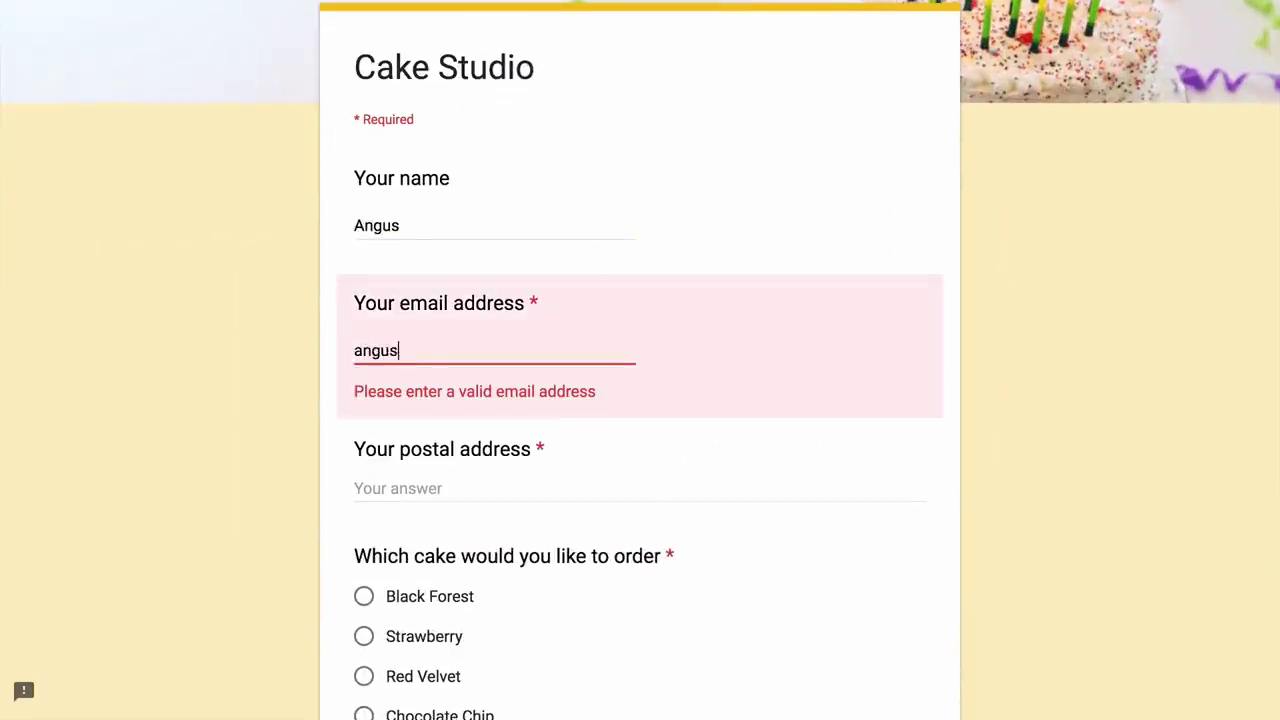
{"action": "type", "text": "@example.com"}
{"action": "left_click", "coordinate": [697, 468]}
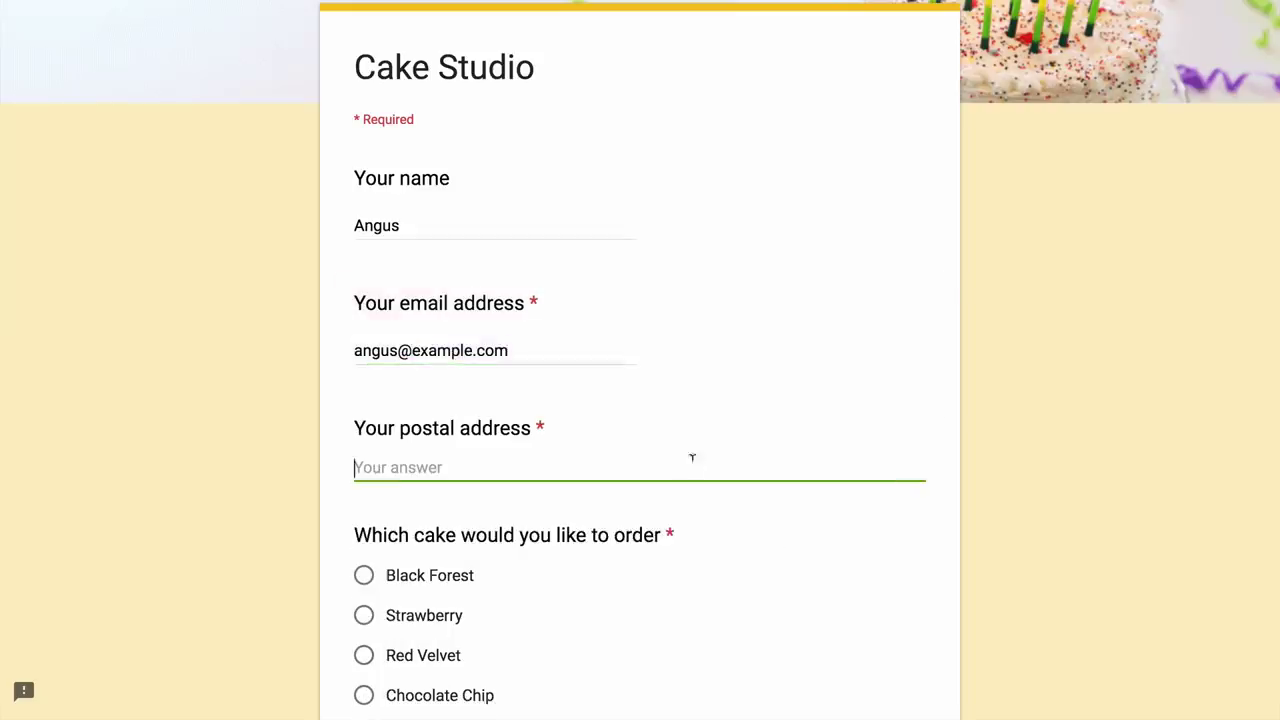
{"action": "type", "text": "NY 10005"}
- Choose Black Forest cake with extra decoration Yes and submit the order
{"action": "scroll", "coordinate": [1013, 410], "scroll_direction": "down", "scroll_amount": 4}
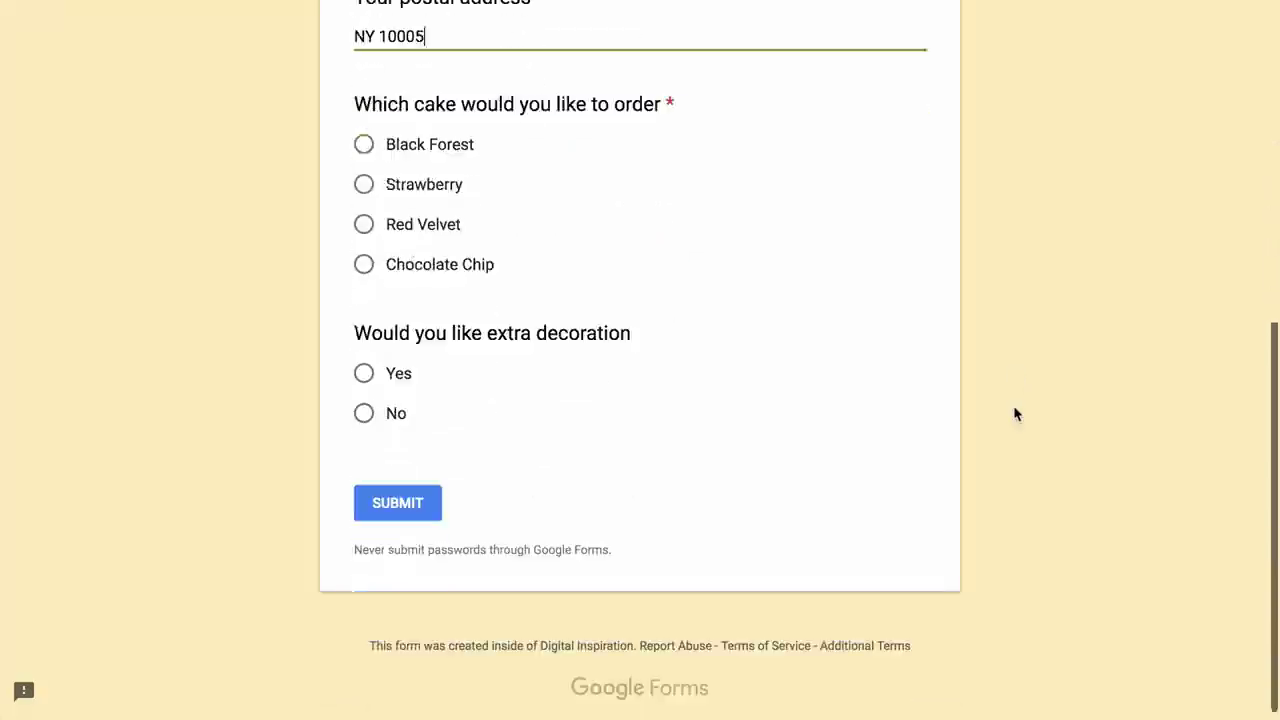
{"action": "left_click", "coordinate": [363, 145]}
{"action": "left_click", "coordinate": [363, 372]}
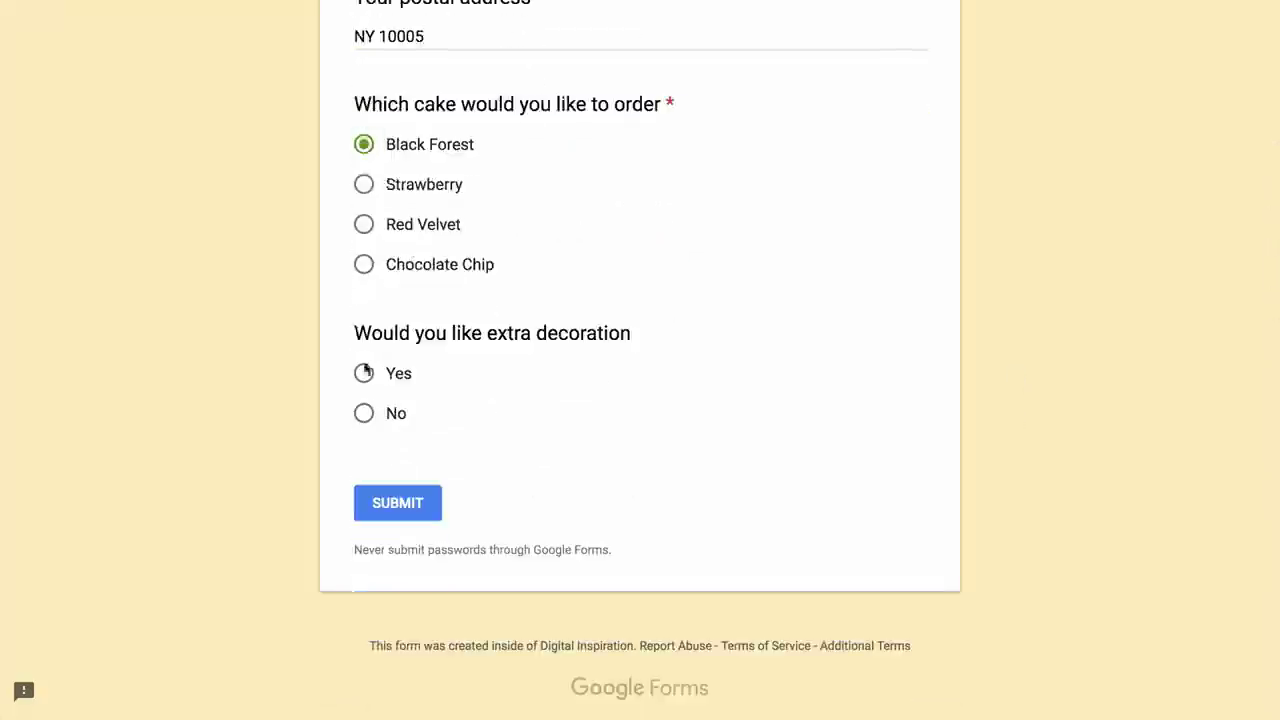
{"action": "left_click", "coordinate": [400, 503]}
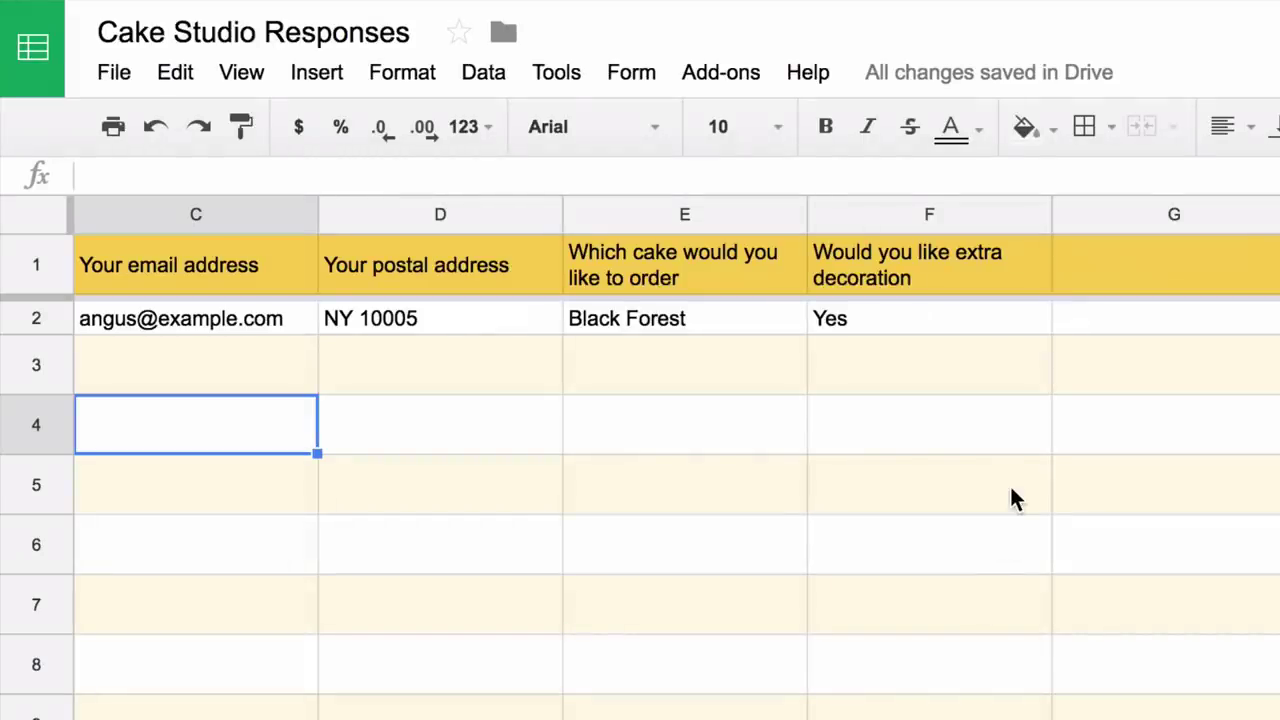
- Insert a new column left of the extra decoration column F, headed 'Cake Price'
{"action": "left_click", "coordinate": [956, 212]}
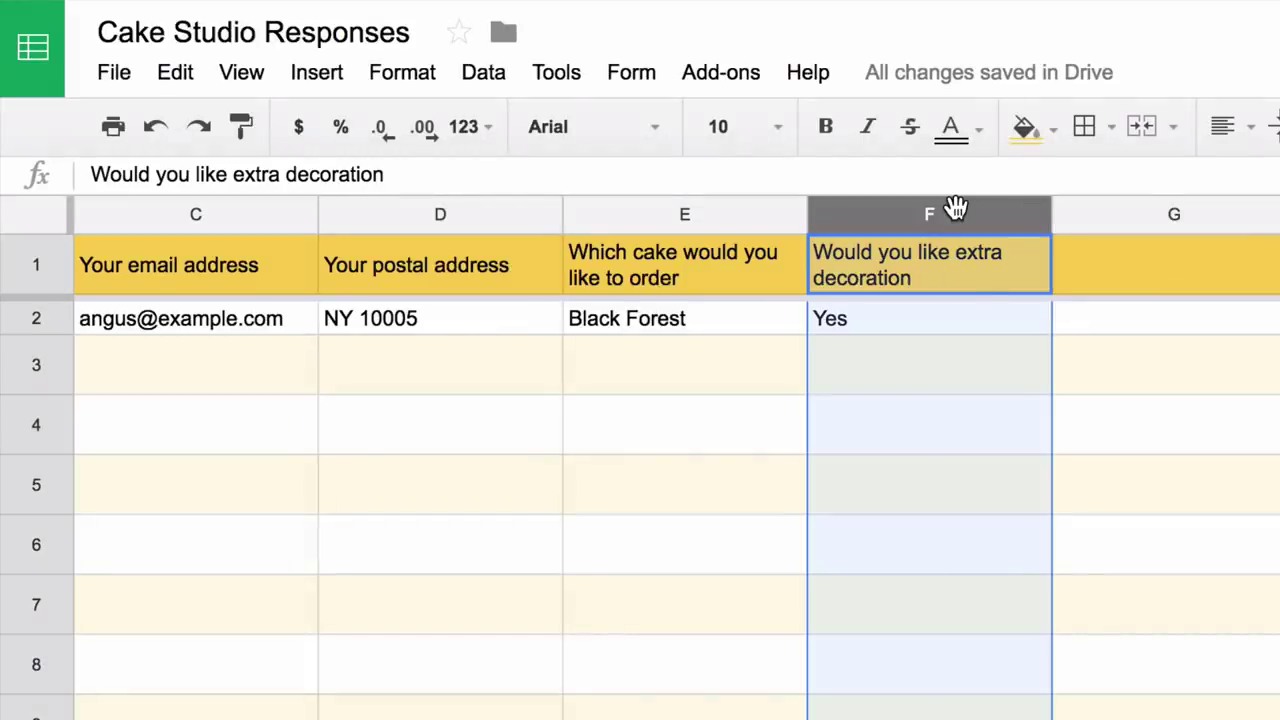
{"action": "right_click", "coordinate": [956, 210]}
{"action": "left_click", "coordinate": [1117, 446]}
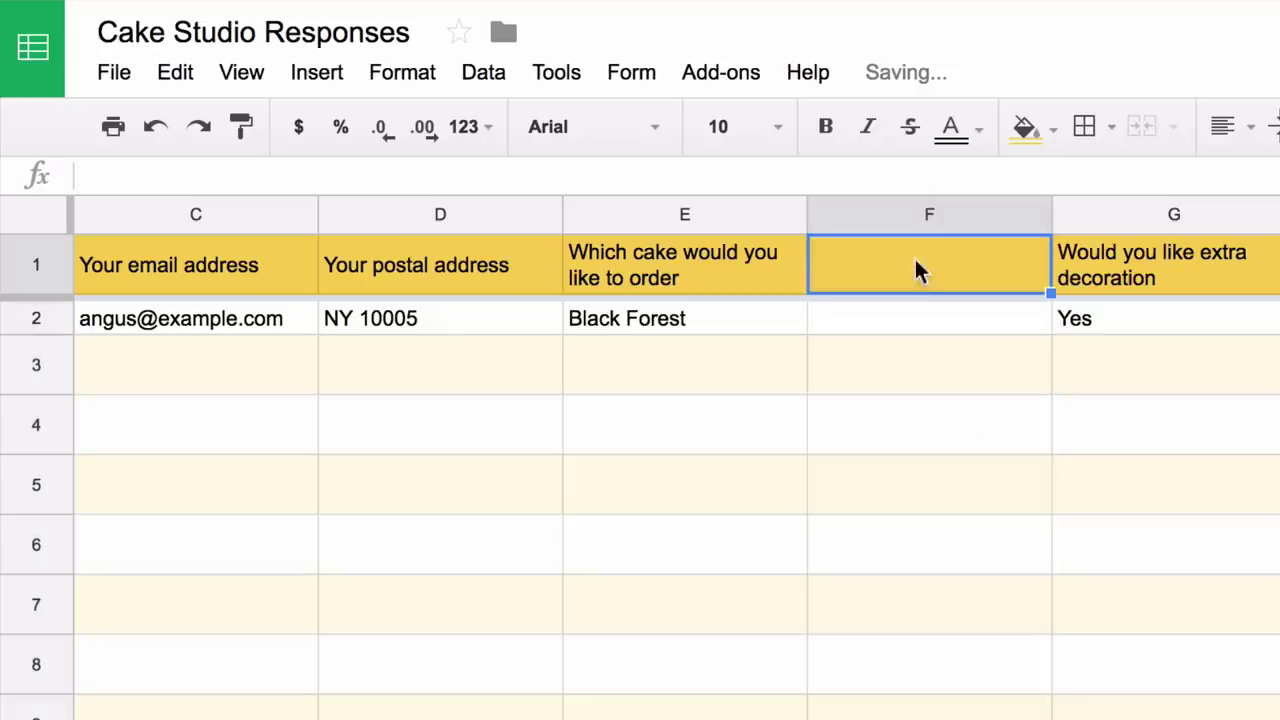
{"action": "type", "text": "Cake Pri"}
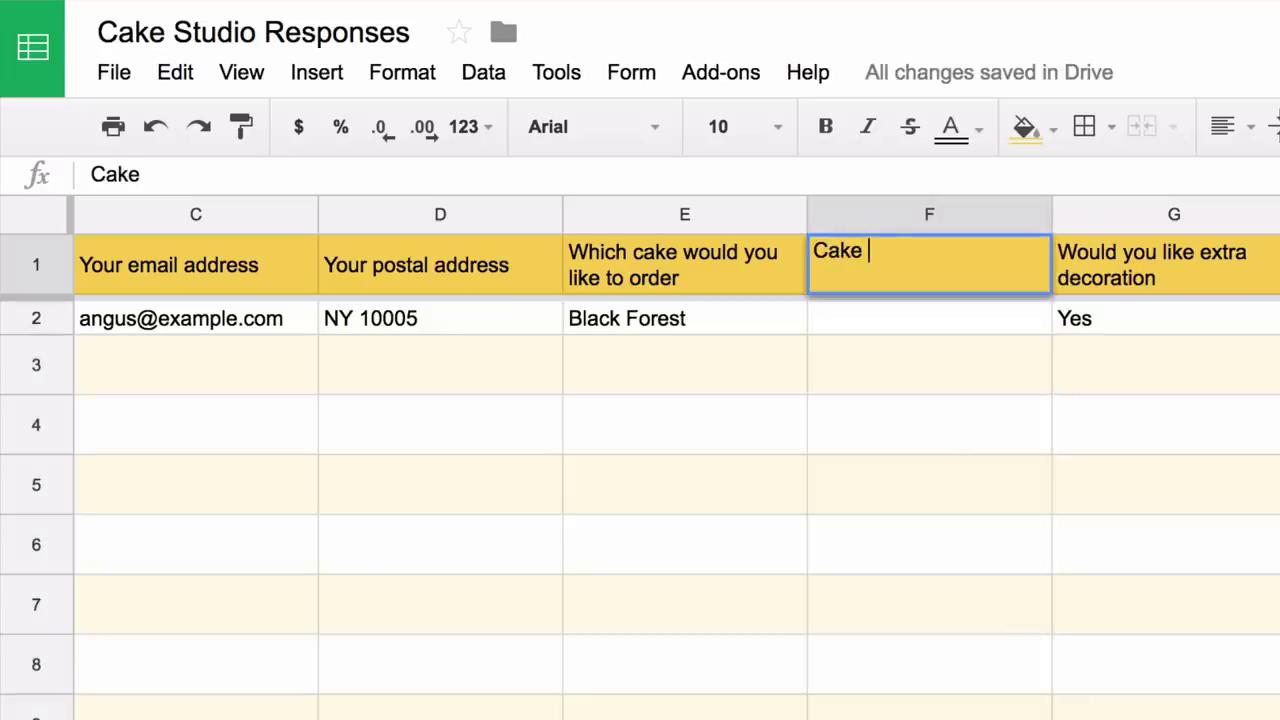
{"action": "type", "text": "ce"}
{"action": "key", "text": "Return"}
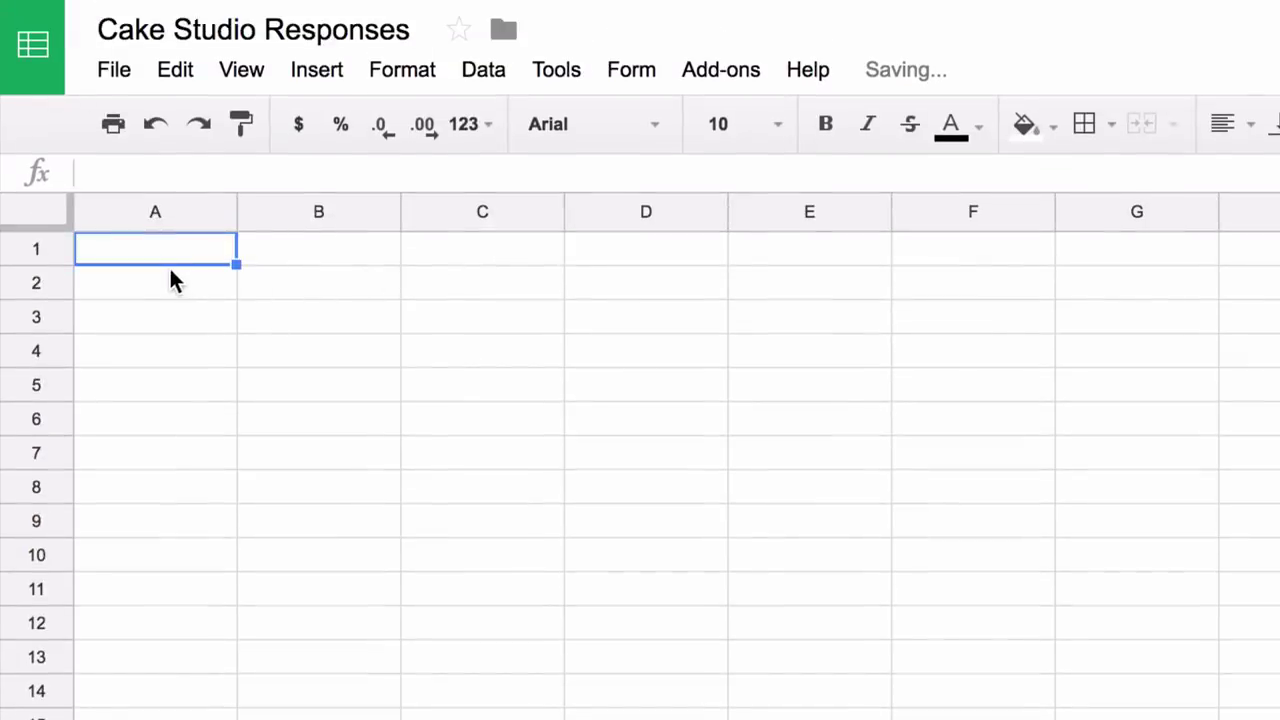
- Add 'Cake Name' and 'Cake Price' headings and list Black Forest, Strawberry, Red Velvet, Chocolate Chip
{"action": "type", "text": "C"}
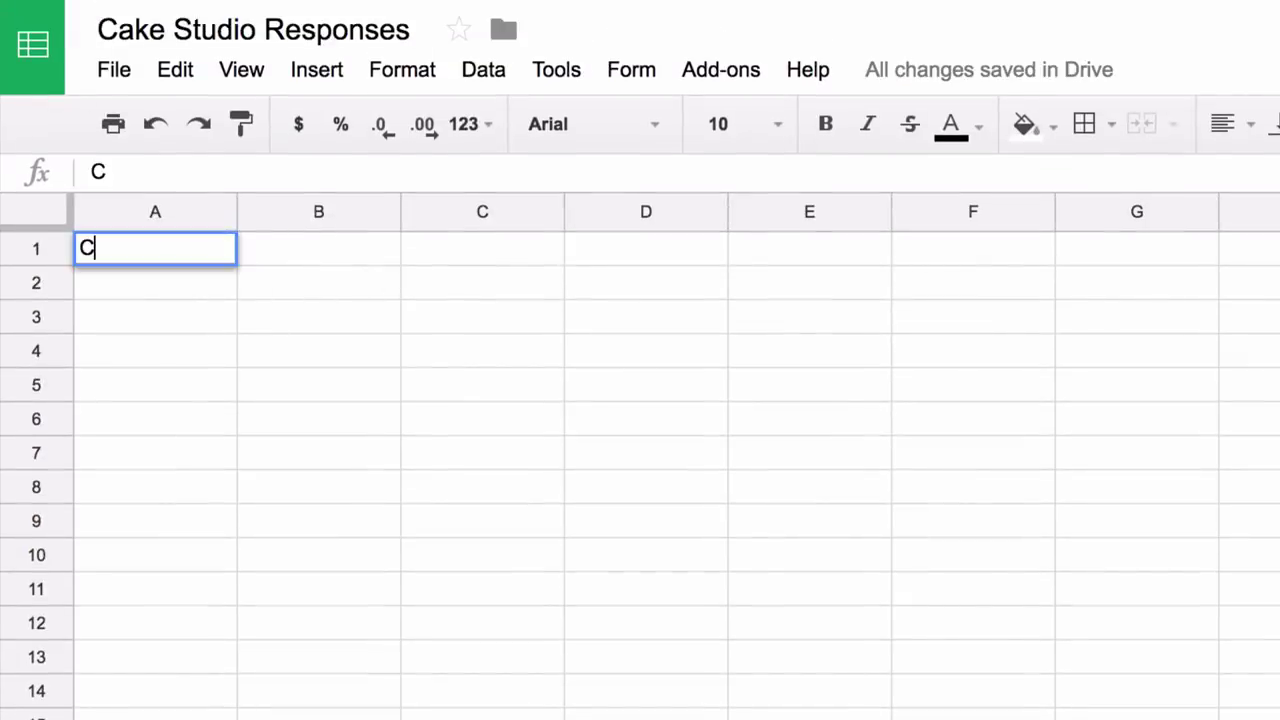
{"action": "type", "text": "ake Name"}
{"action": "key", "text": "Tab"}
{"action": "type", "text": "Cake Price"}
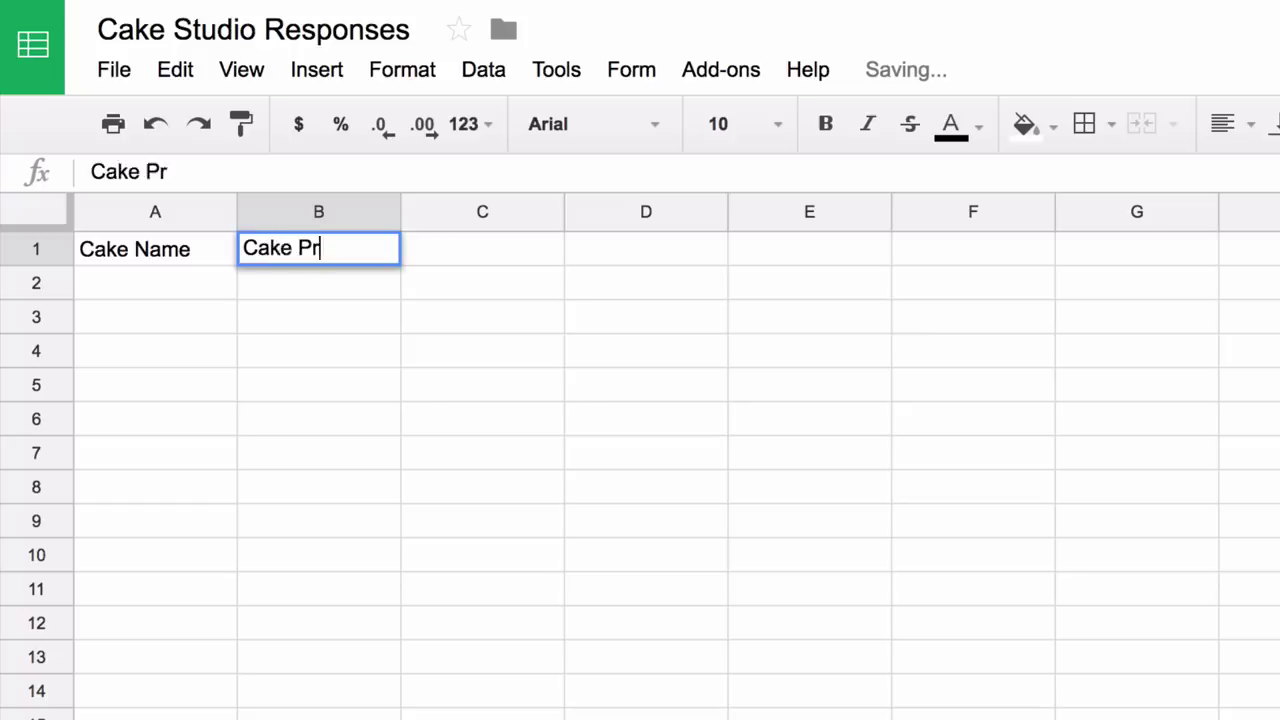
{"action": "key", "text": "Return"}
{"action": "type", "text": "Black Forest"}
{"action": "key", "text": "Return"}
{"action": "type", "text": "S"}
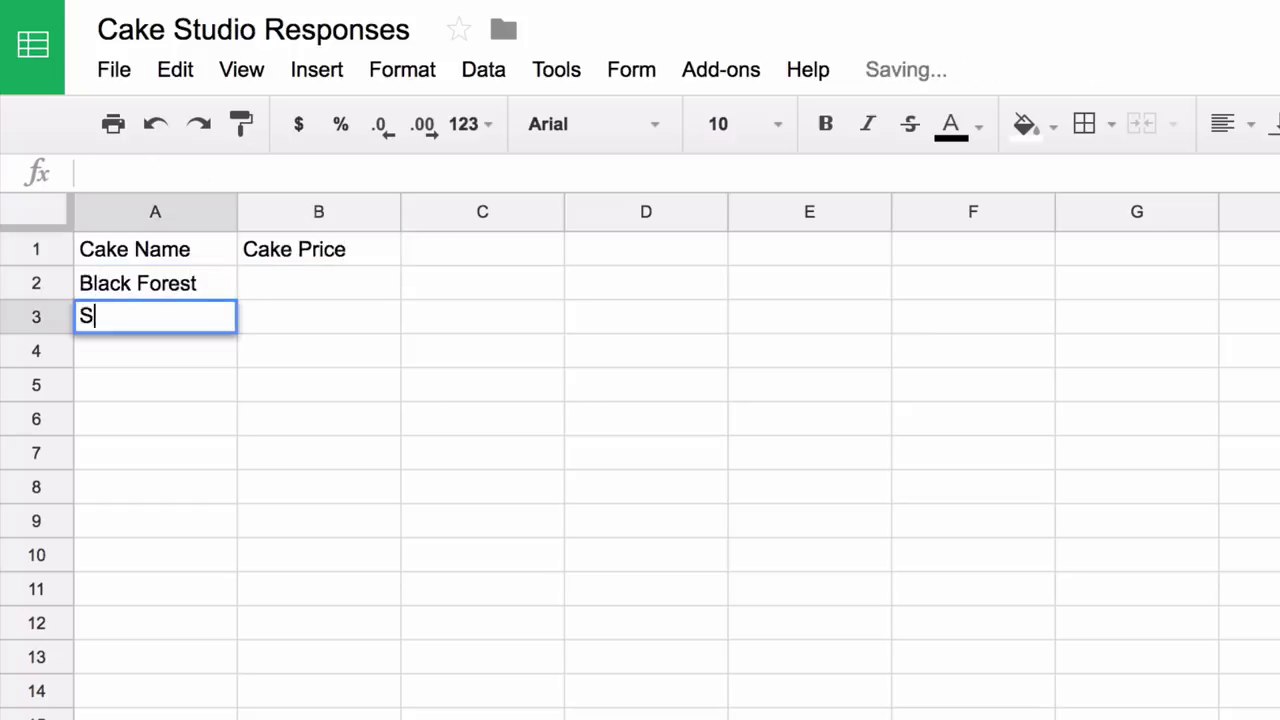
{"action": "type", "text": "trawberry"}
{"action": "key", "text": "Return"}
{"action": "type", "text": "Red Velvet"}
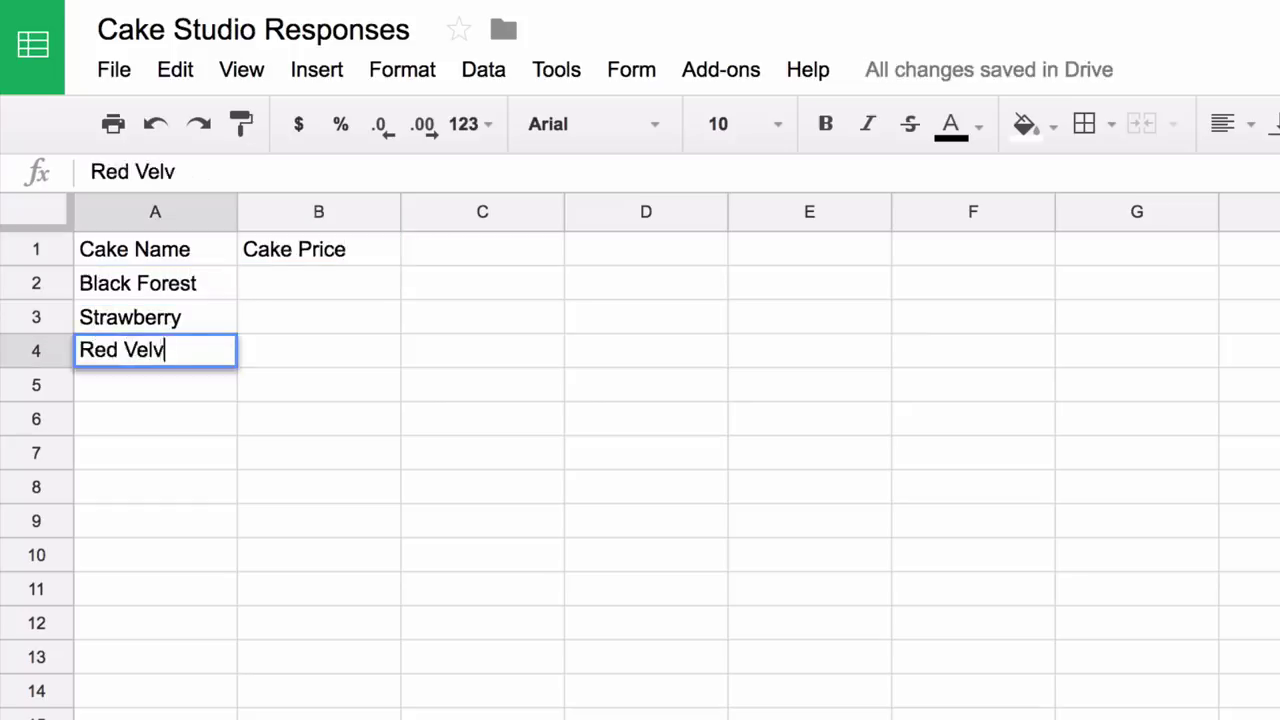
{"action": "key", "text": "Return"}
{"action": "type", "text": "Chocolate Chip"}
{"action": "key", "text": "Return"}
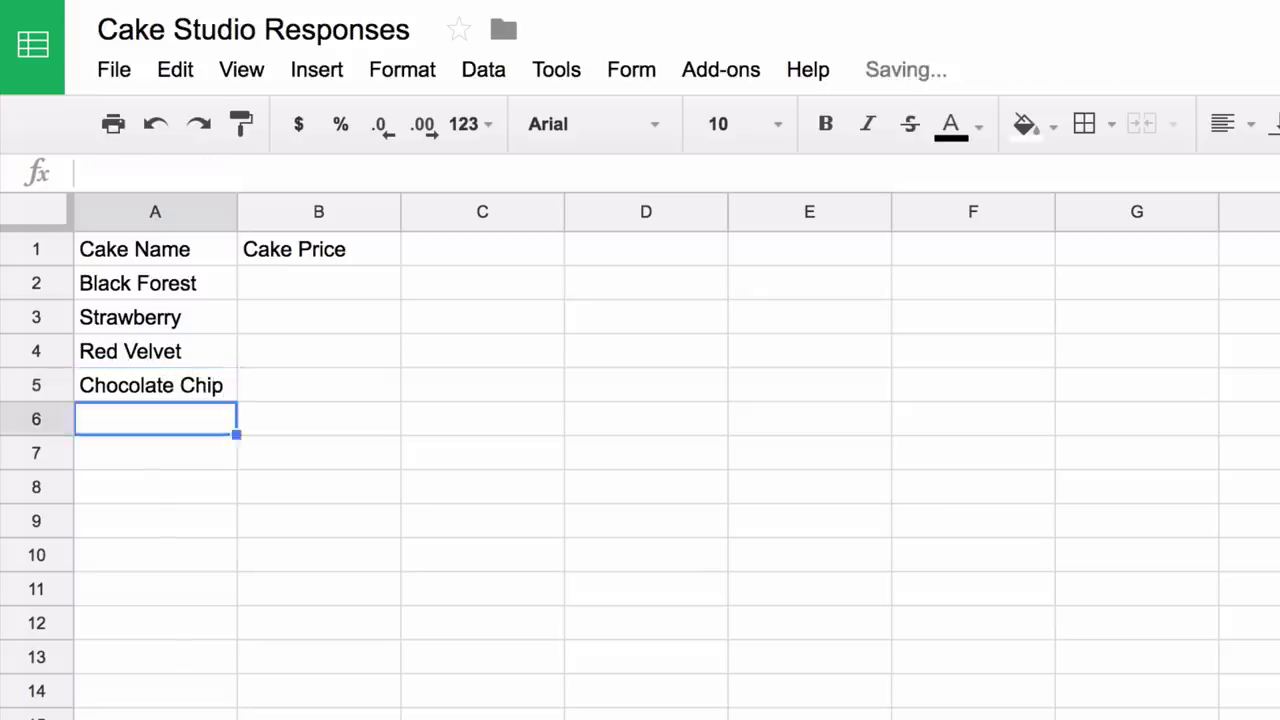
- Enter the cake prices 12.22, 2.21, 12.87 and 15.22 in column B
{"action": "left_click", "coordinate": [318, 317]}
{"action": "left_click", "coordinate": [318, 283]}
{"action": "type", "text": "12.22"}
{"action": "key", "text": "Return"}
{"action": "type", "text": "2.21"}
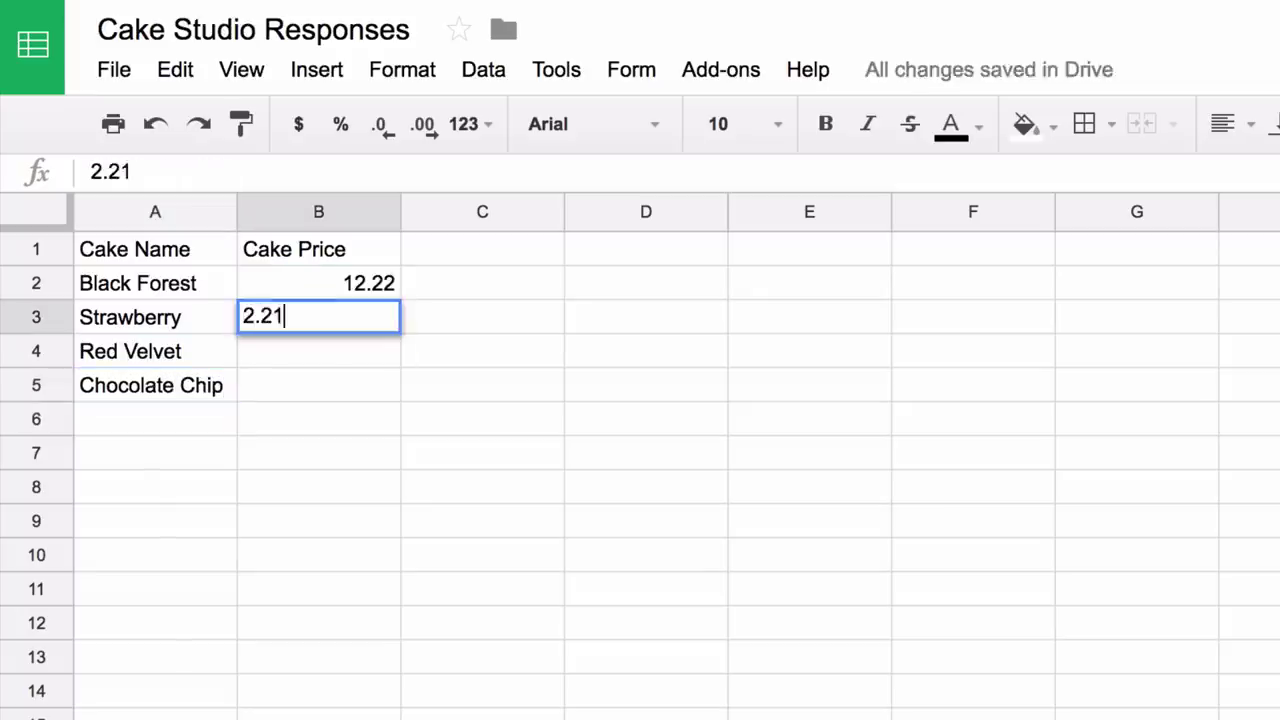
{"action": "key", "text": "Return"}
{"action": "type", "text": "12.87"}
{"action": "key", "text": "Return"}
{"action": "type", "text": "1"}
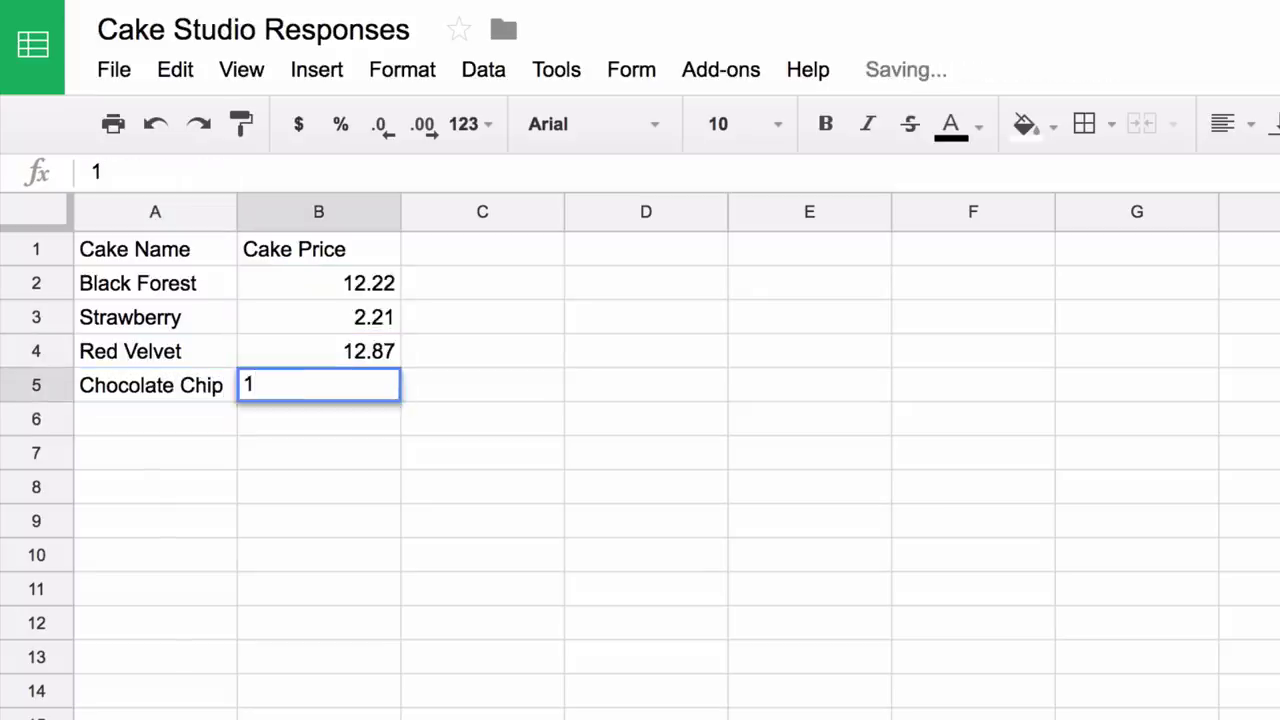
{"action": "type", "text": "5.22"}
{"action": "left_click", "coordinate": [318, 351]}
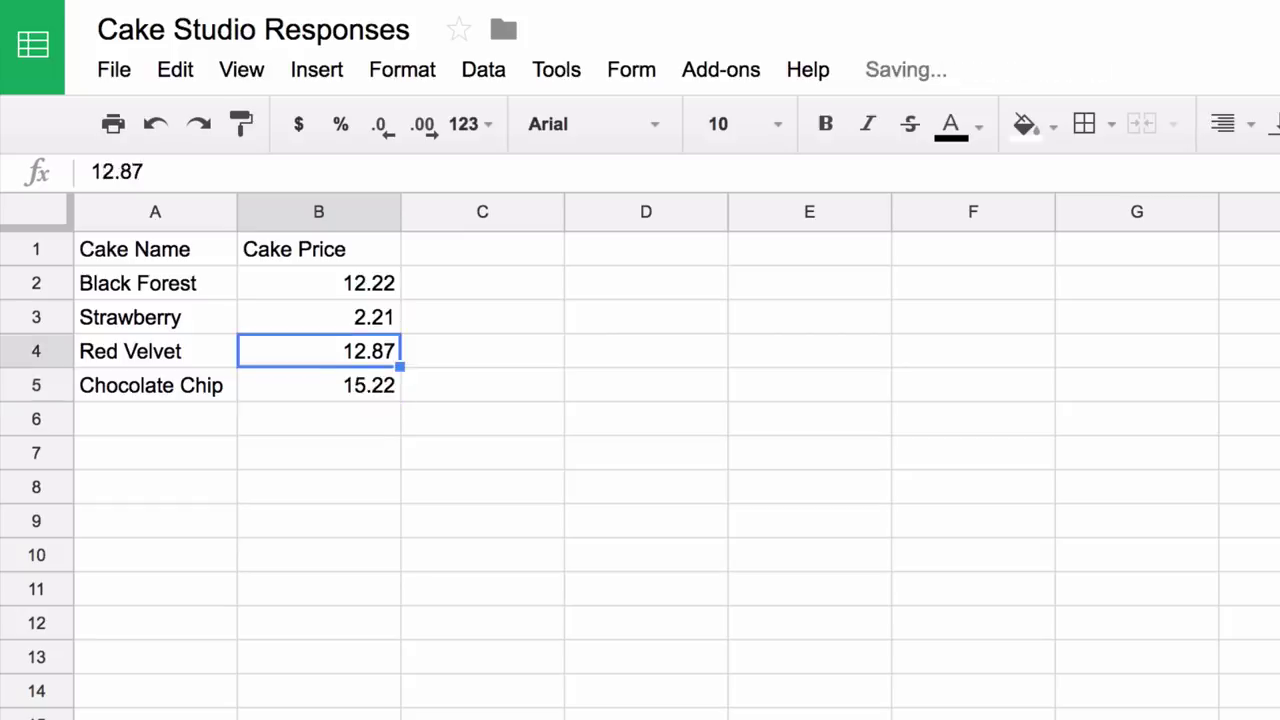
{"action": "key", "text": "Down"}
{"action": "key", "text": "Down"}
{"action": "key", "text": "Down"}
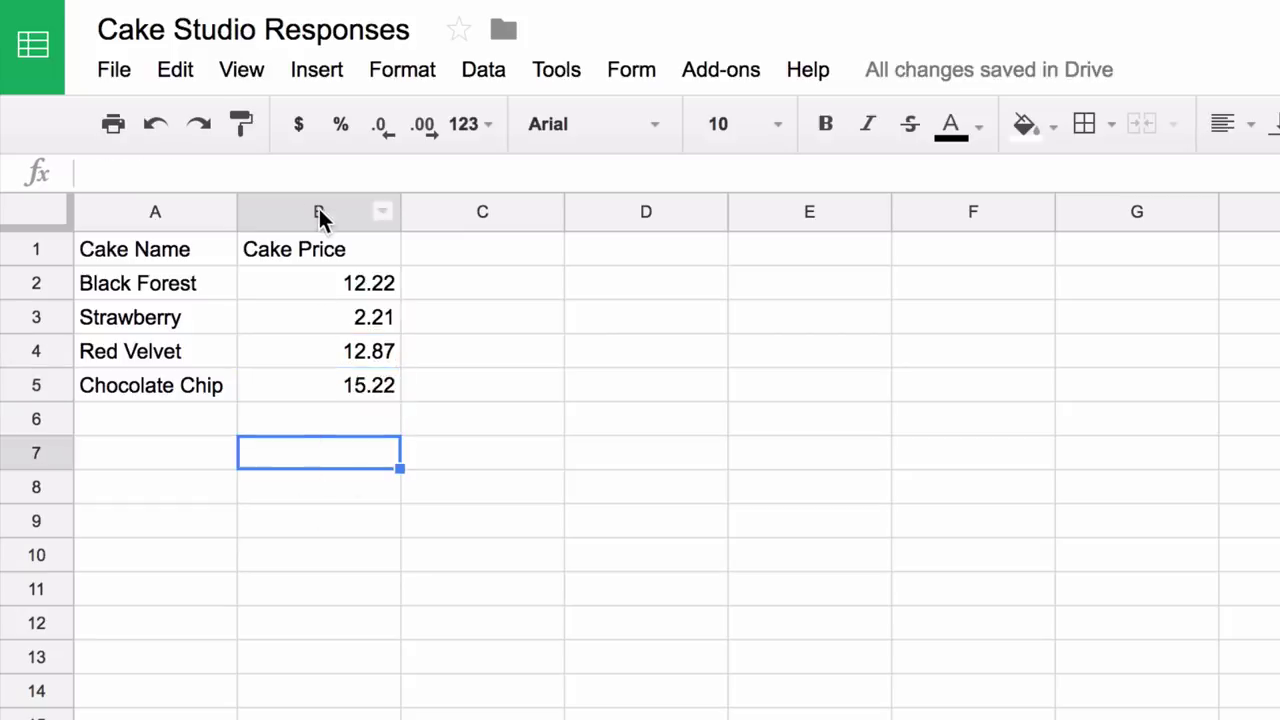
- Format the Cake Price column as currency
{"action": "left_click", "coordinate": [319, 209]}
{"action": "left_click", "coordinate": [418, 68]}
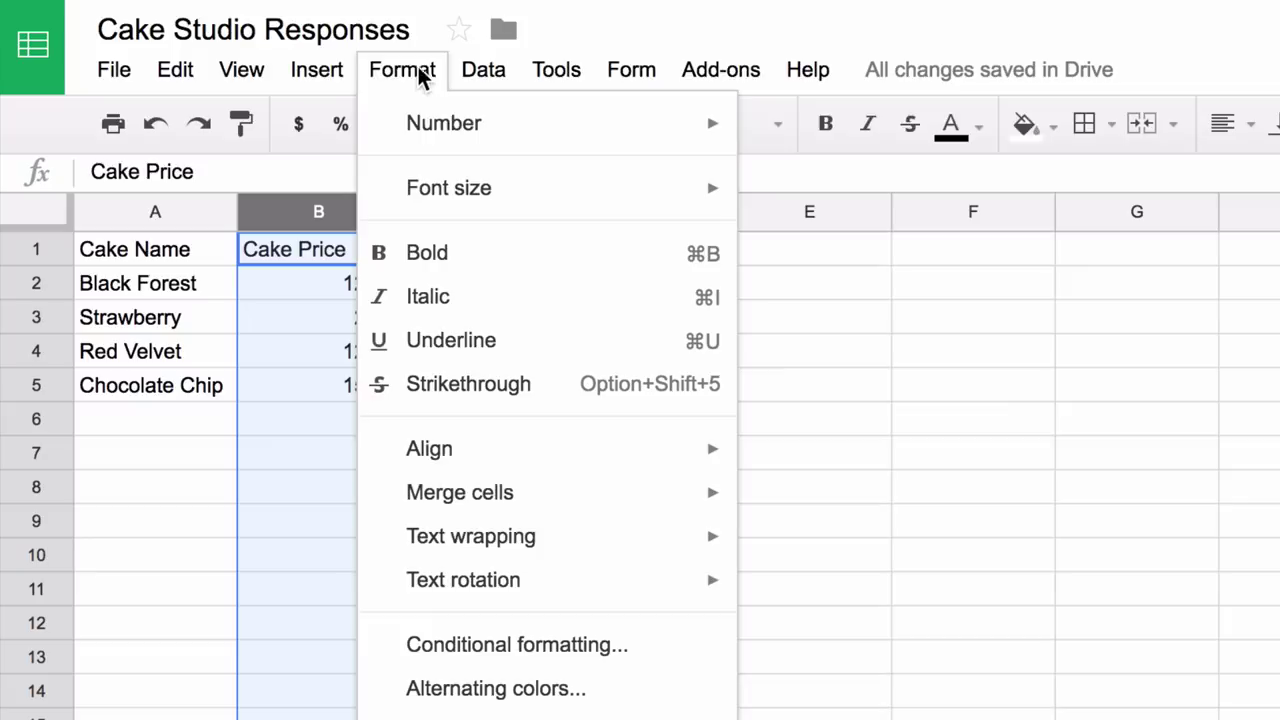
{"action": "mouse_move", "coordinate": [449, 128]}
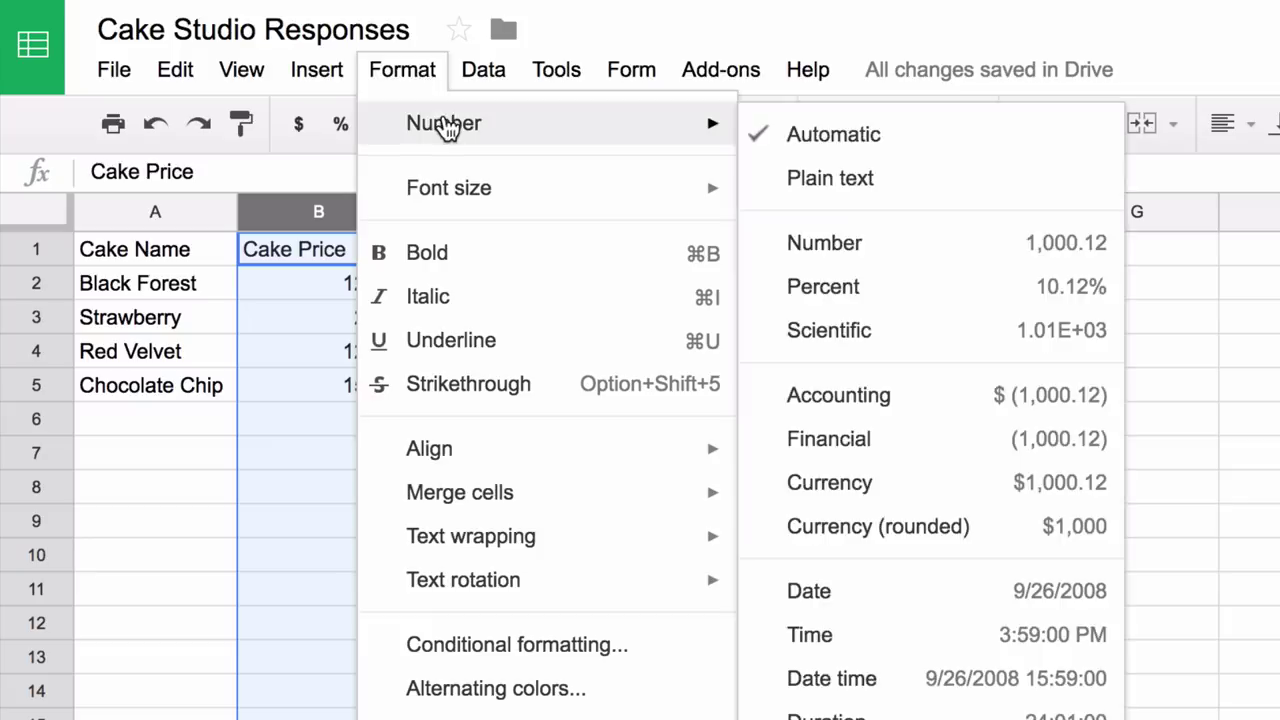
{"action": "left_click", "coordinate": [878, 492]}
{"action": "left_click", "coordinate": [673, 396]}
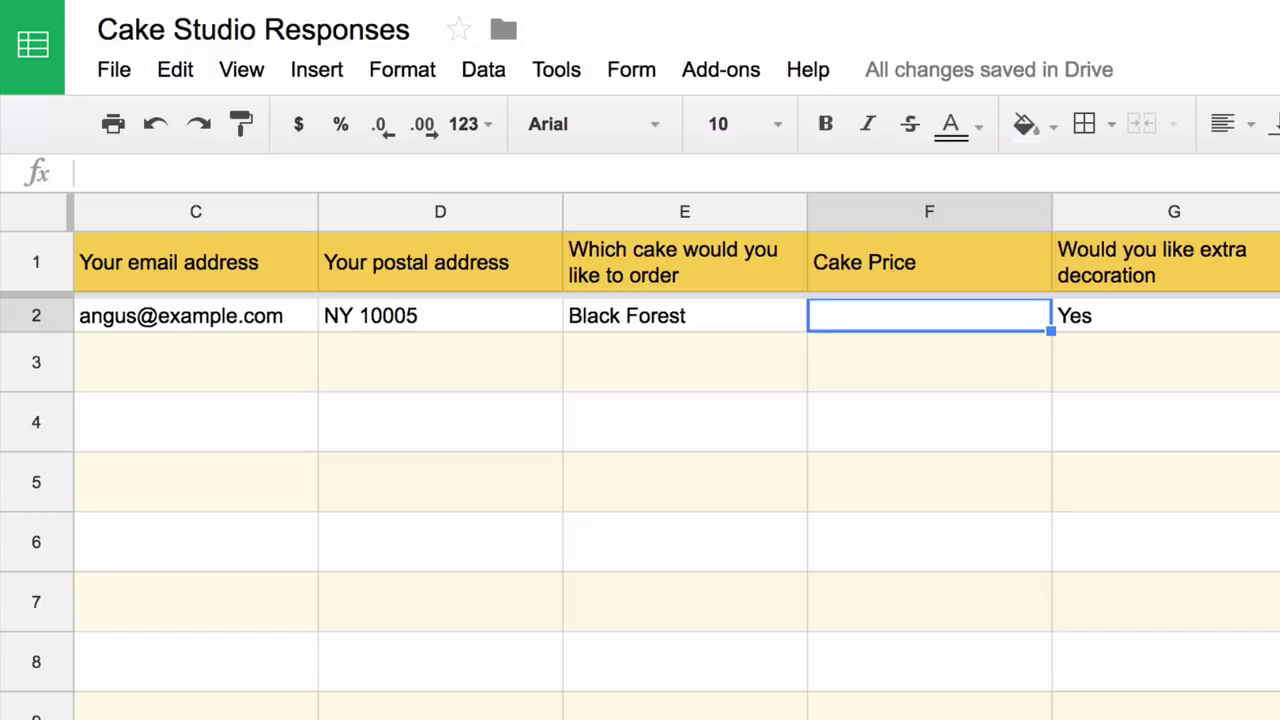
- Enter =VLOOKUP(E2,Price!A2:B5,2,FALSE) in F2 to look up the cake's price
{"action": "type", "text": "="}
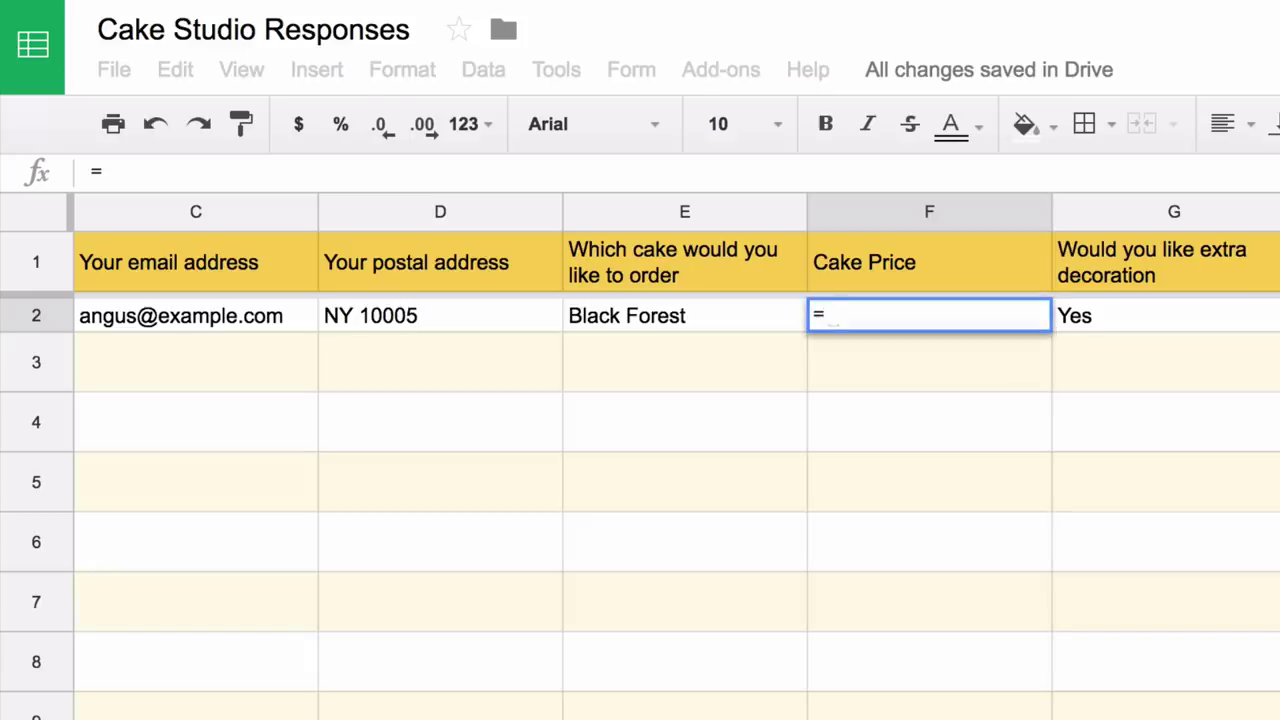
{"action": "type", "text": "VLOOKUP("}
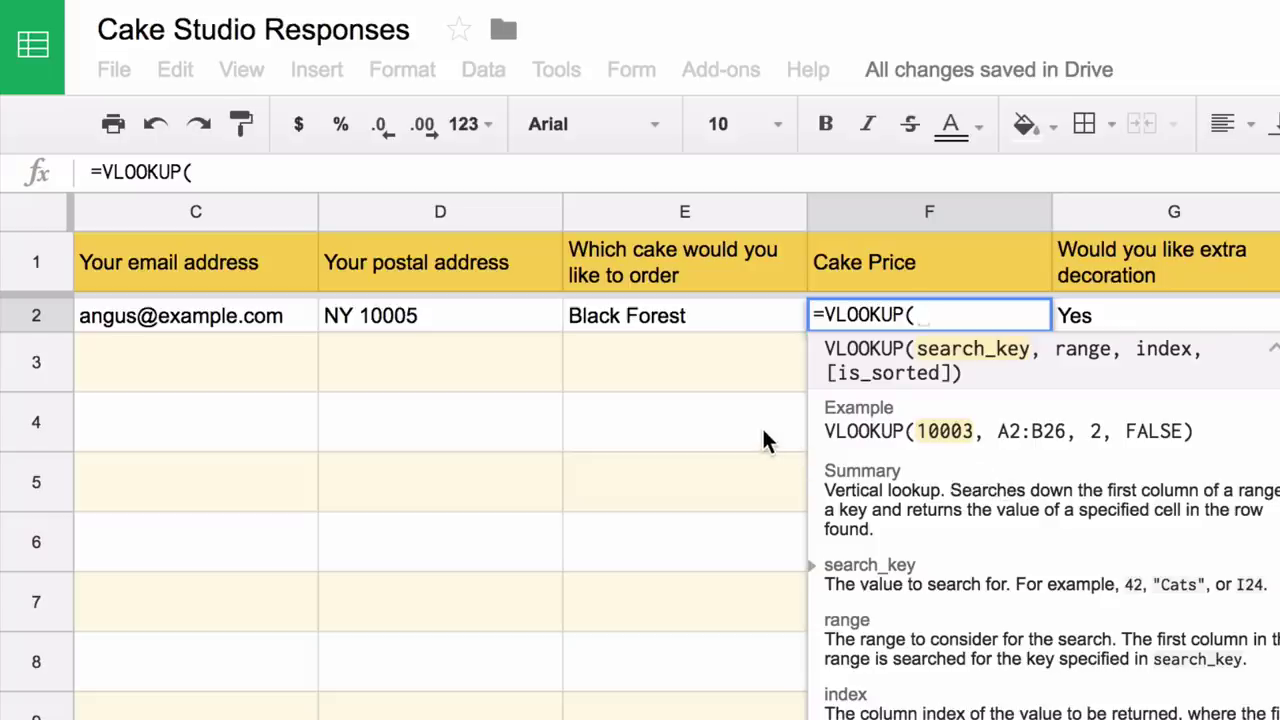
{"action": "left_click", "coordinate": [723, 316]}
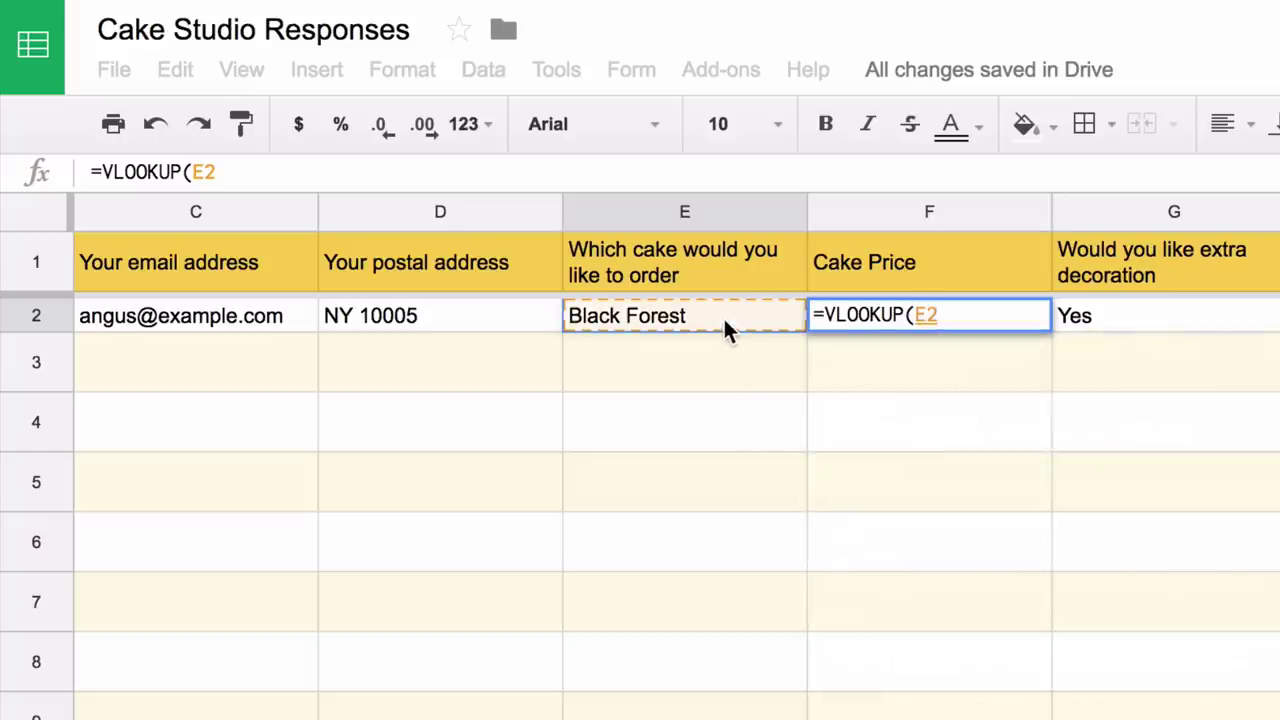
{"action": "type", "text": ","}
{"action": "key", "text": "ctrl+shift+Page_Down"}
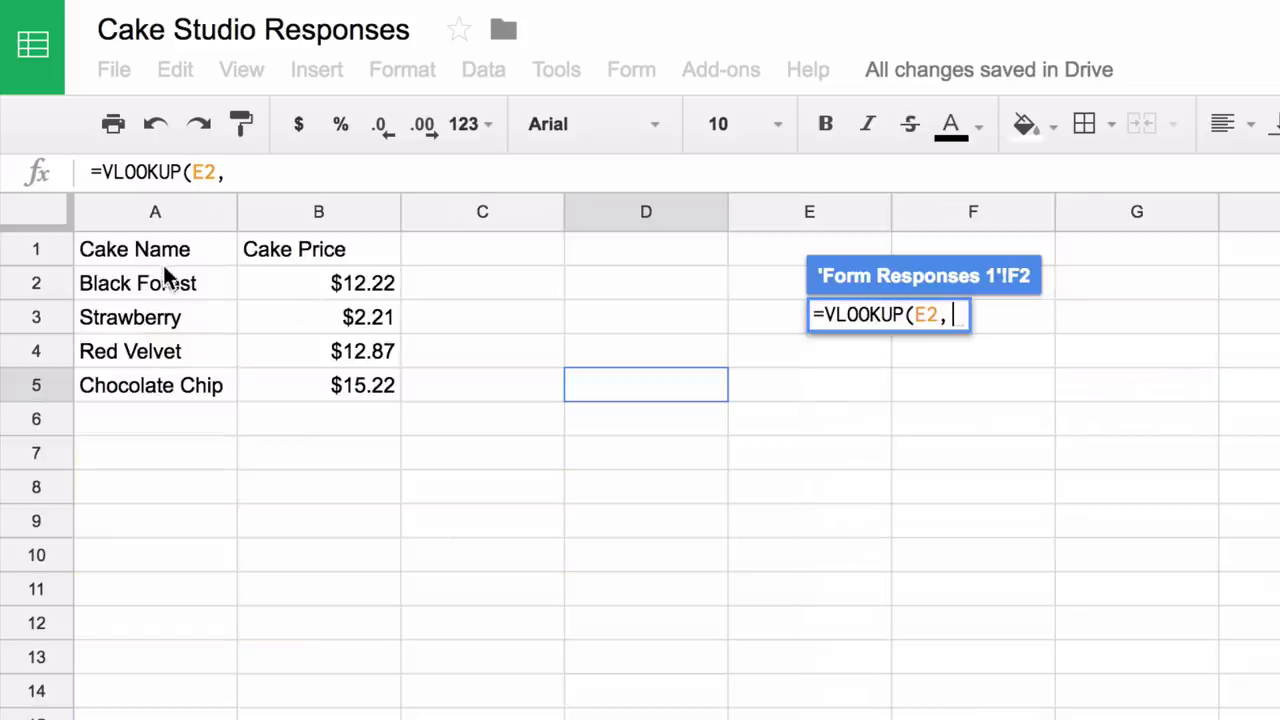
{"action": "left_click_drag", "start_coordinate": [176, 284], "coordinate": [323, 386]}
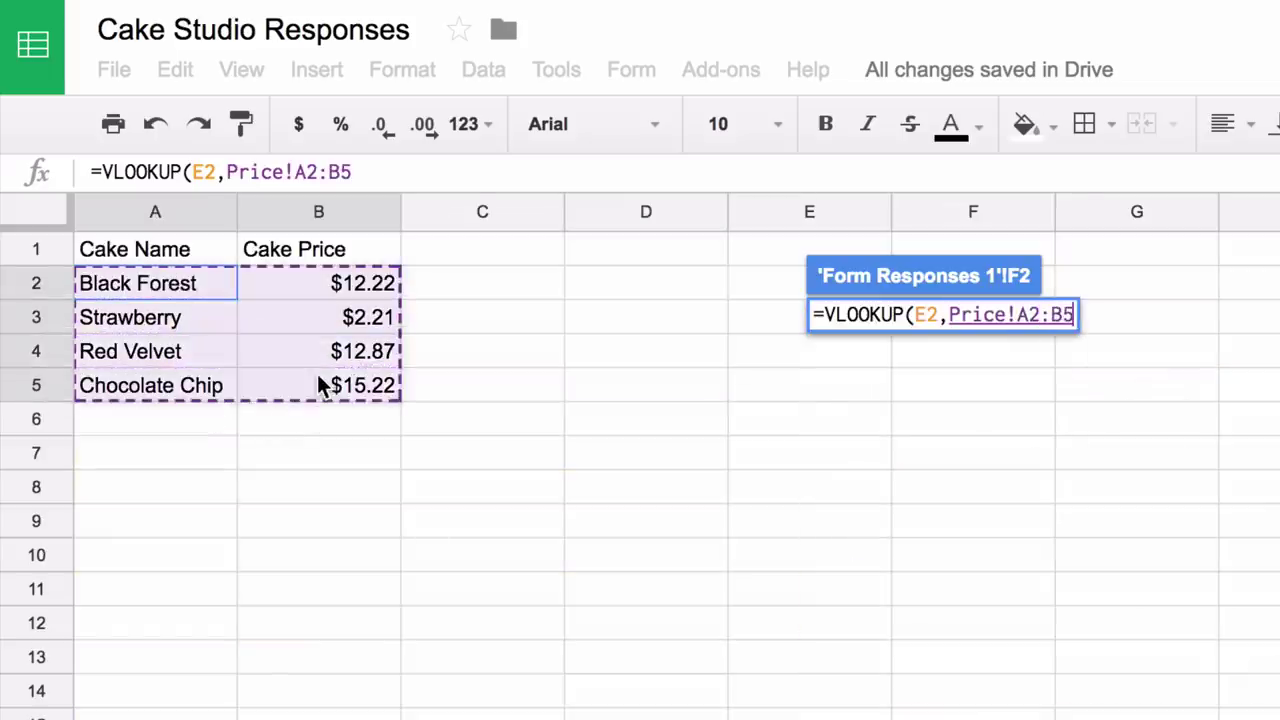
{"action": "type", "text": ","}
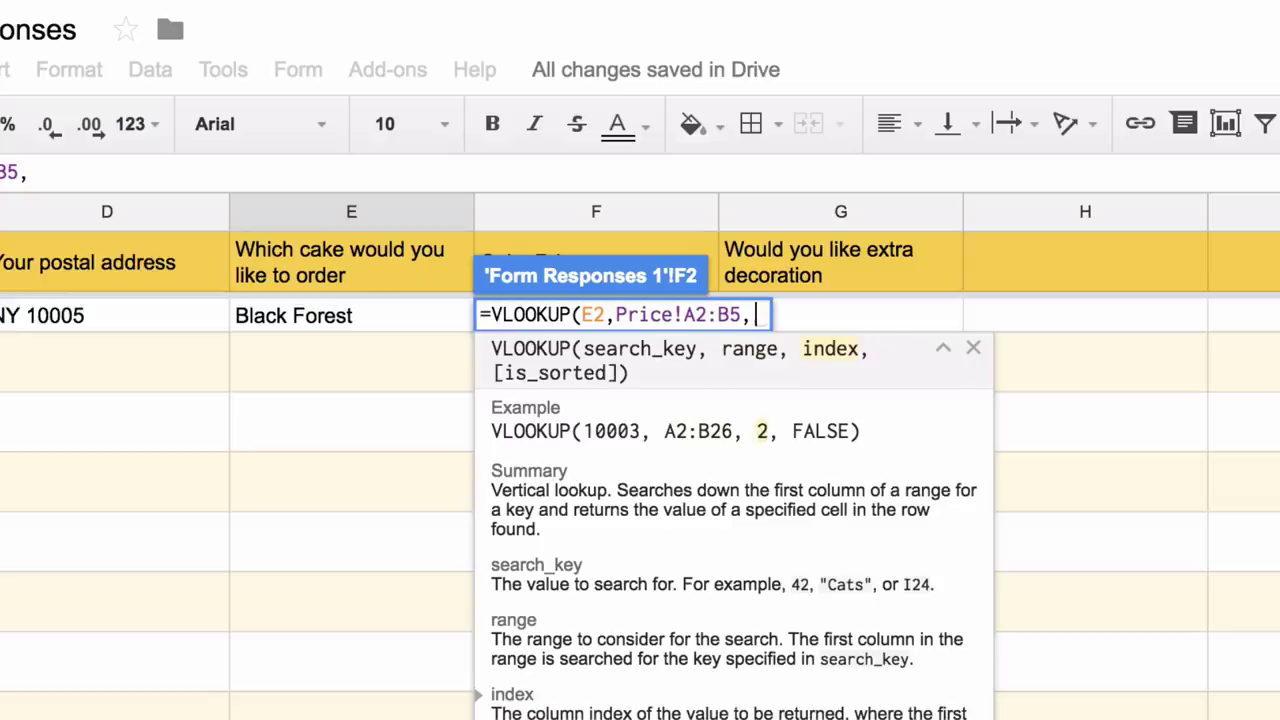
{"action": "type", "text": "2"}
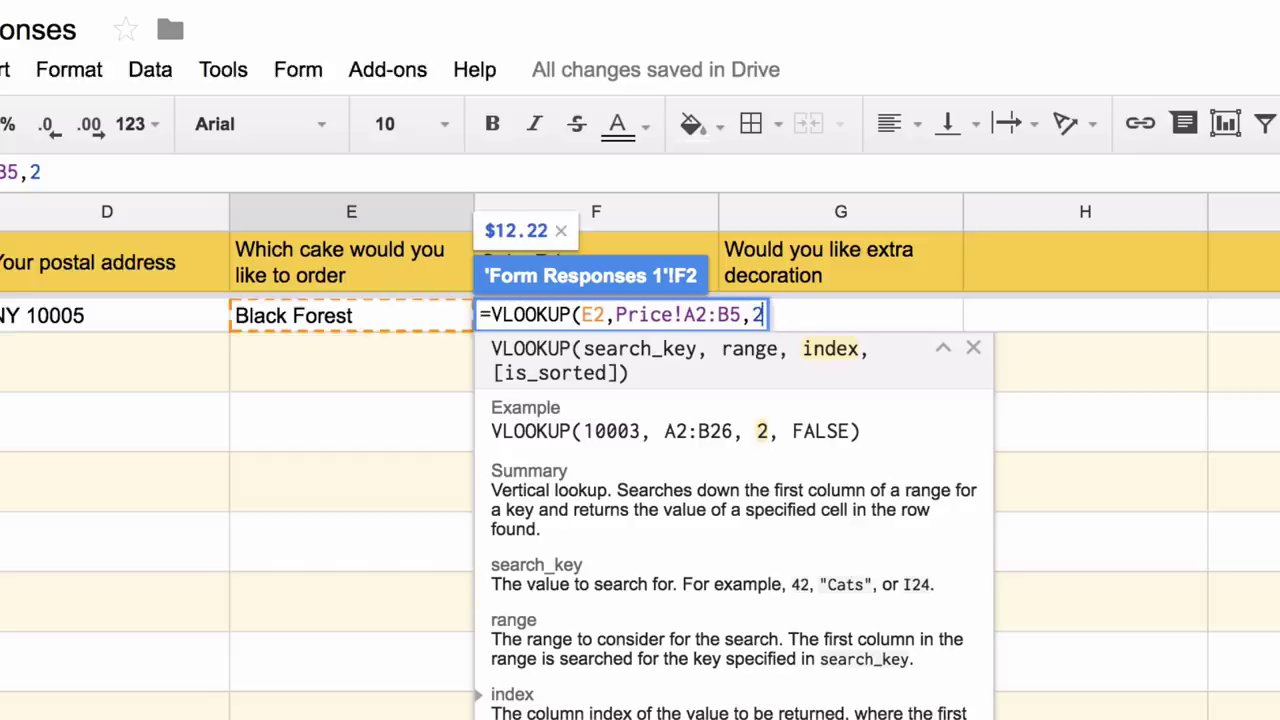
{"action": "type", "text": ", "}
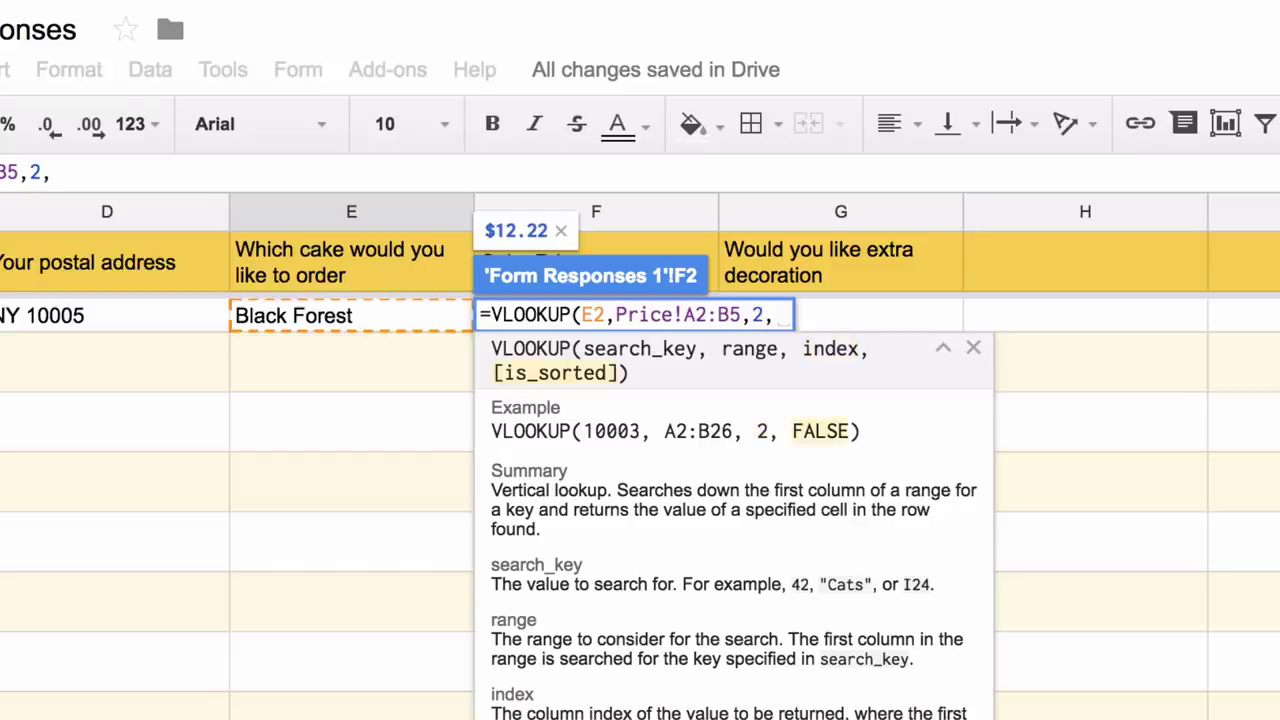
{"action": "type", "text": "FALSE)"}
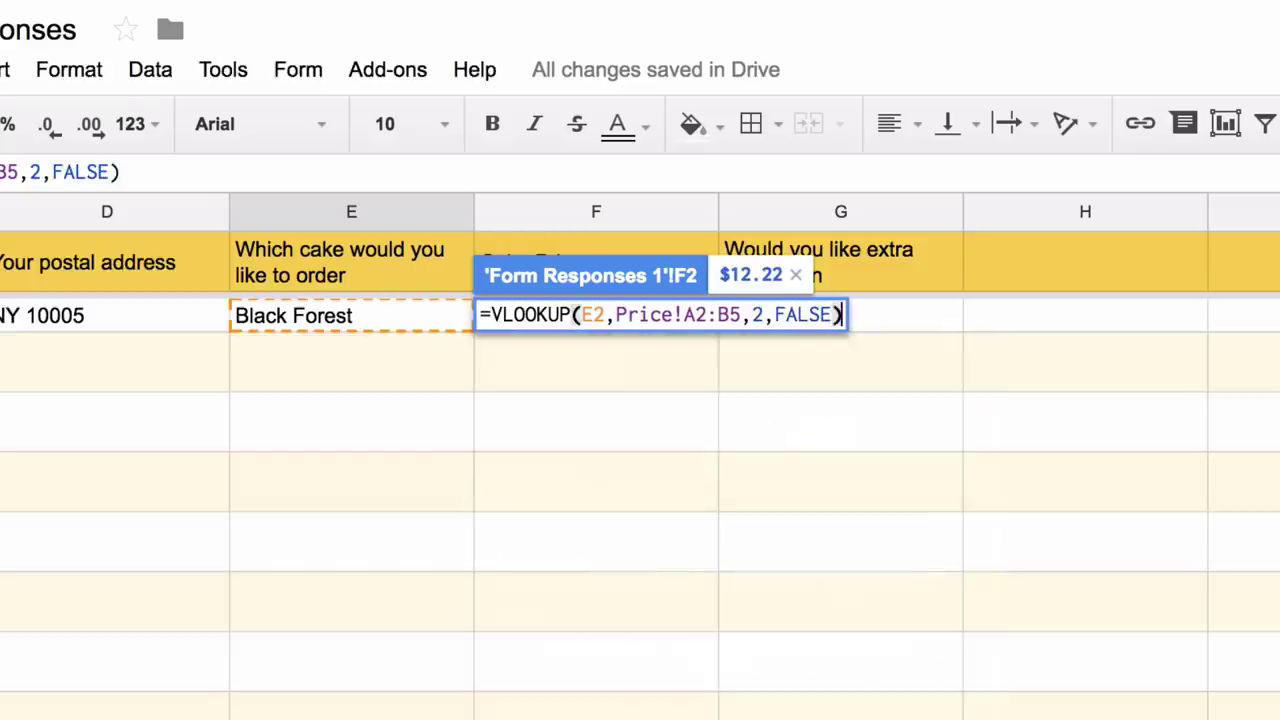
{"action": "key", "text": "Return"}
- Change the ordered cake in E2 to Strawberry to test the lookup, giving $2.21
{"action": "left_click", "coordinate": [414, 326]}
{"action": "type", "text": "S"}
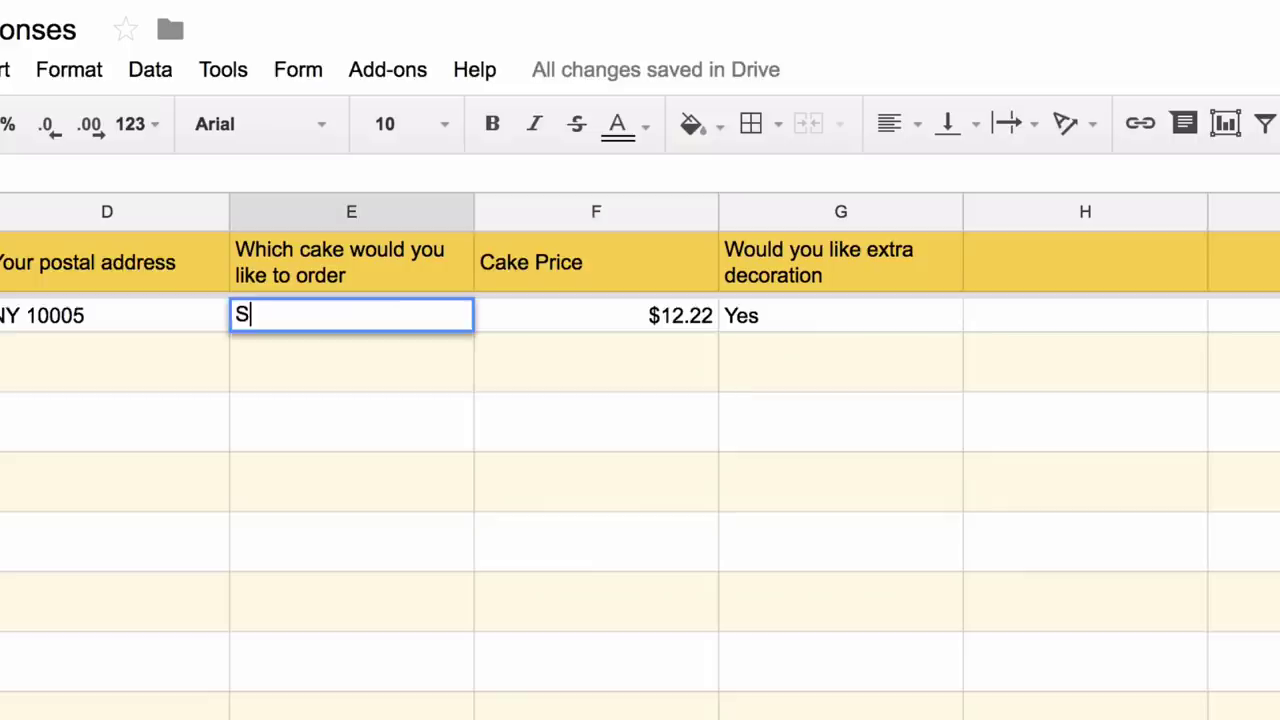
{"action": "type", "text": "trawbe"}
{"action": "key", "text": "BackSpace"}
{"action": "type", "text": "berry"}
{"action": "left_click", "coordinate": [609, 335]}
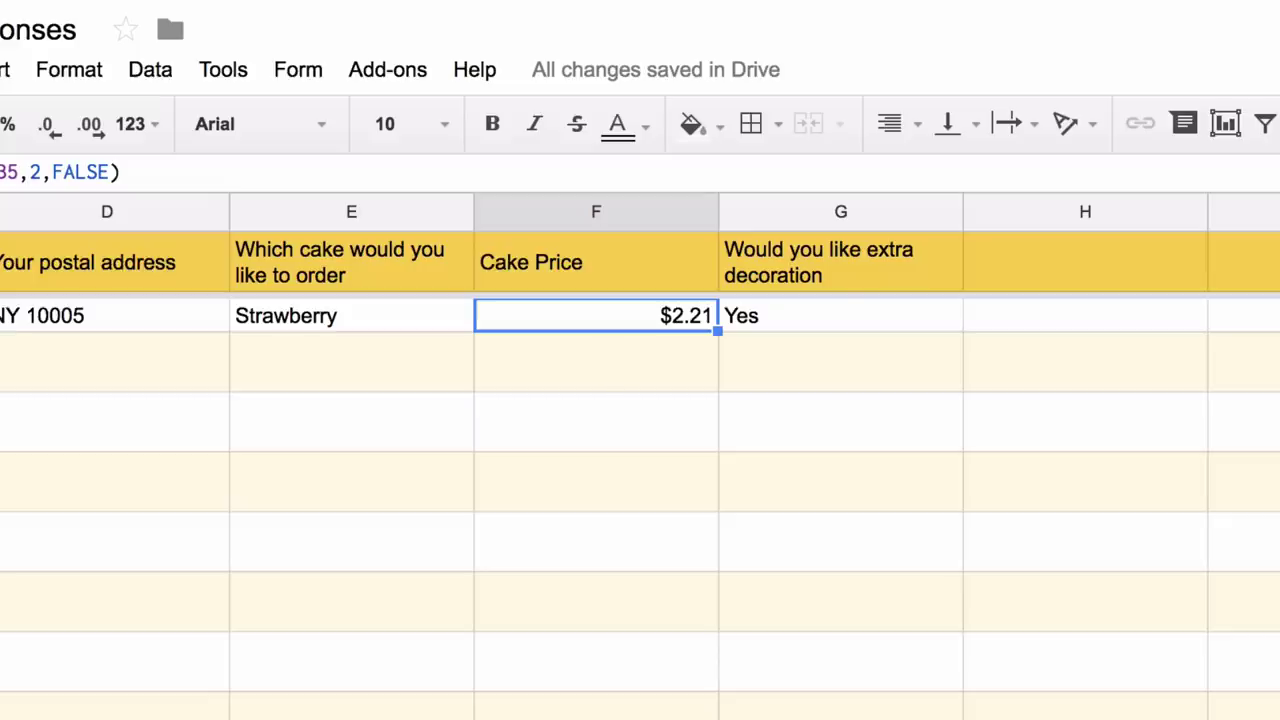
- Turn the F2 lookup into an ArrayFormula over E2:E so it fills the whole column
{"action": "key", "text": "Return"}
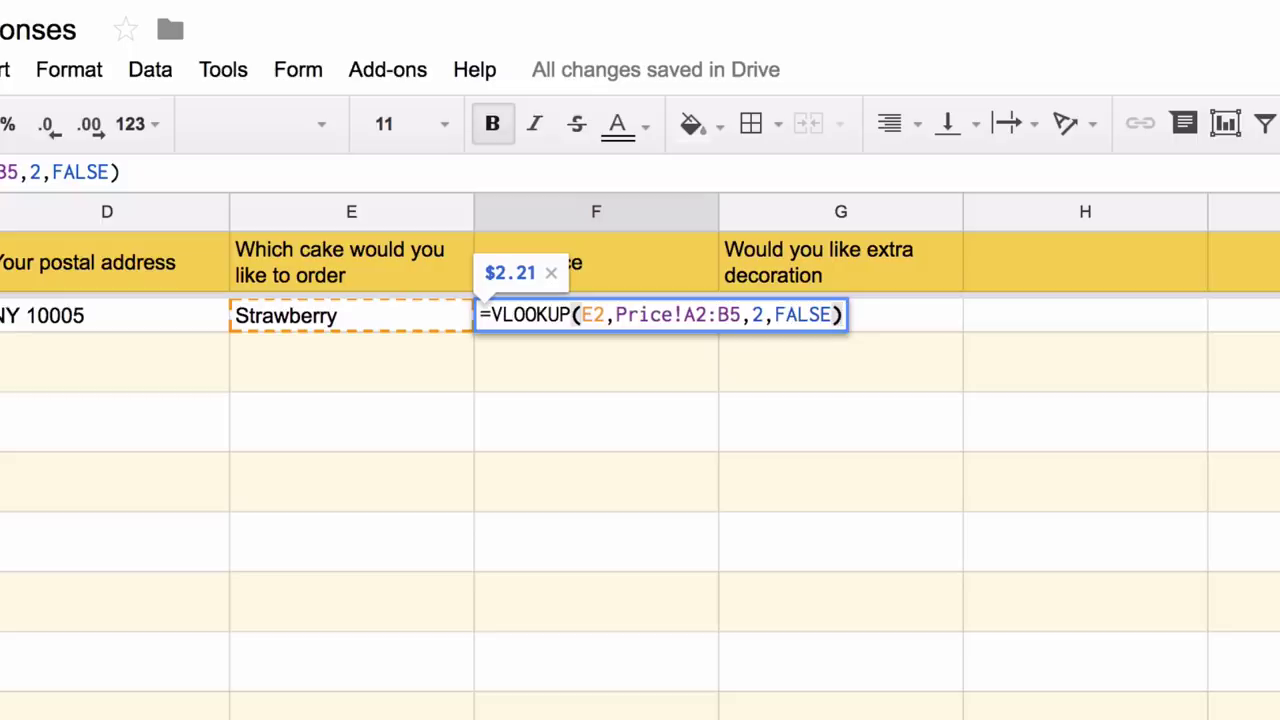
{"action": "left_click", "coordinate": [606, 314]}
{"action": "type", "text": ":"}
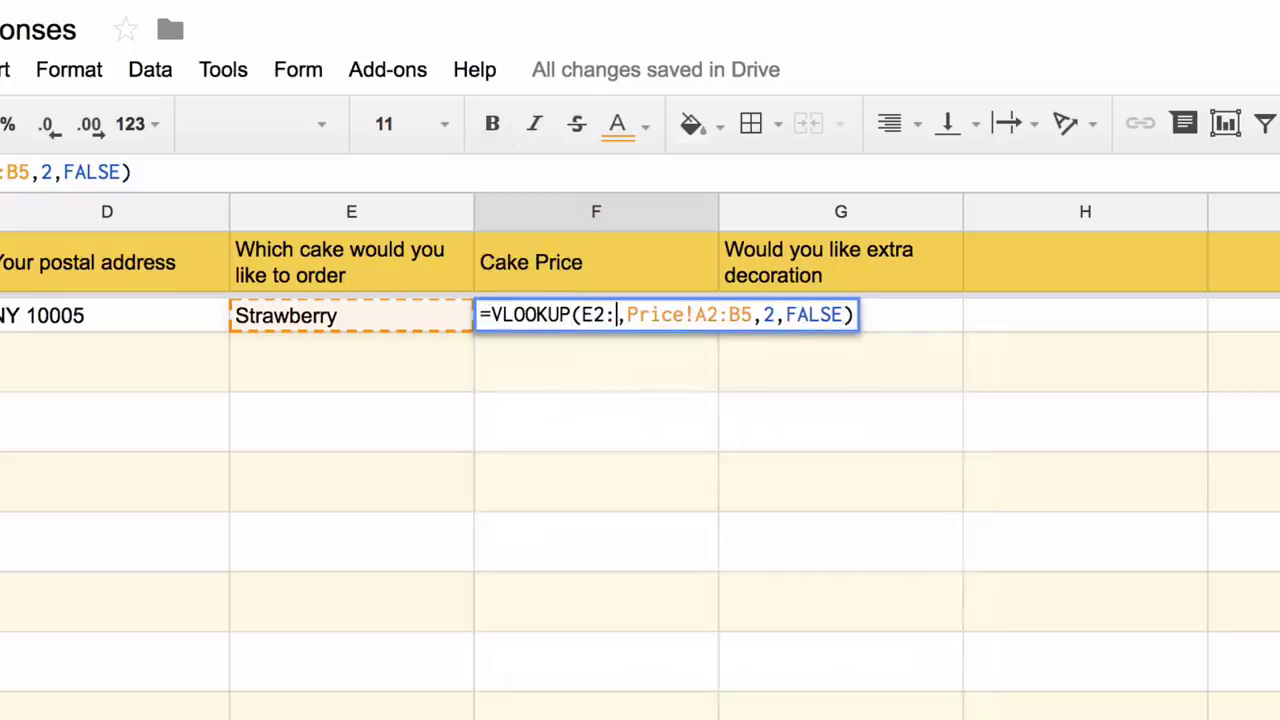
{"action": "type", "text": "E"}
{"action": "key", "text": "ctrl+shift+Return"}
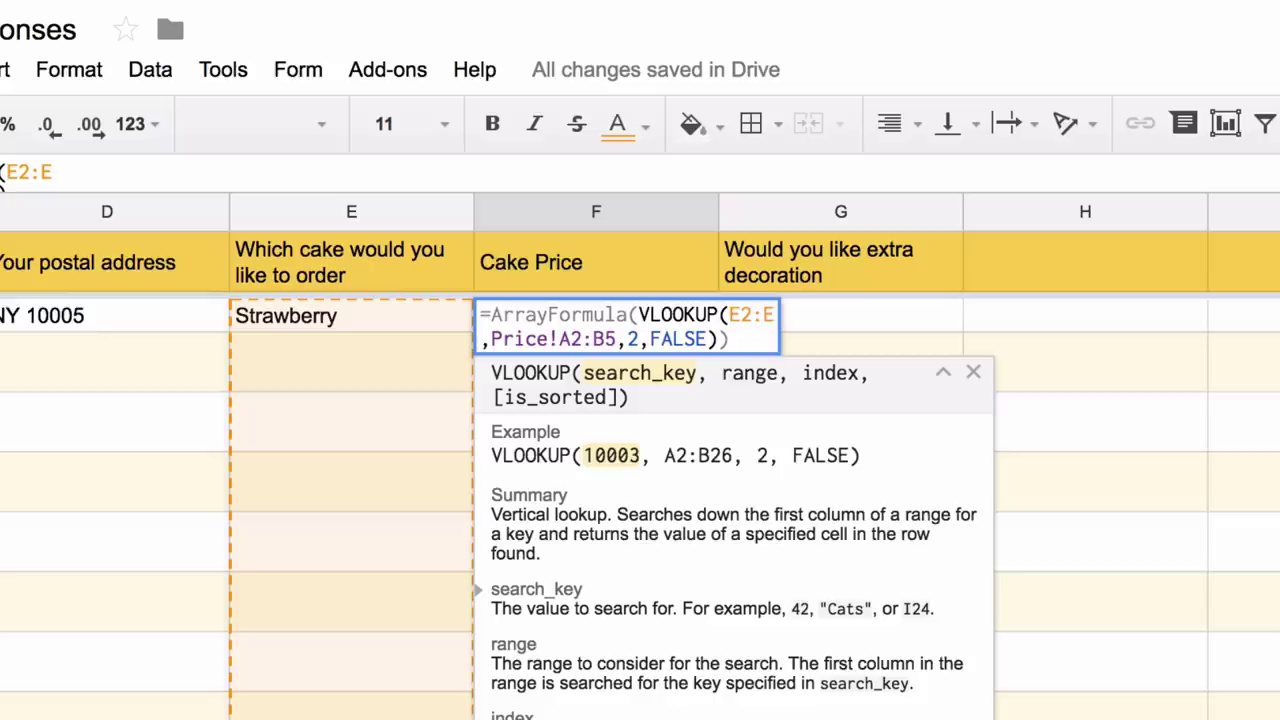
{"action": "key", "text": "Return"}
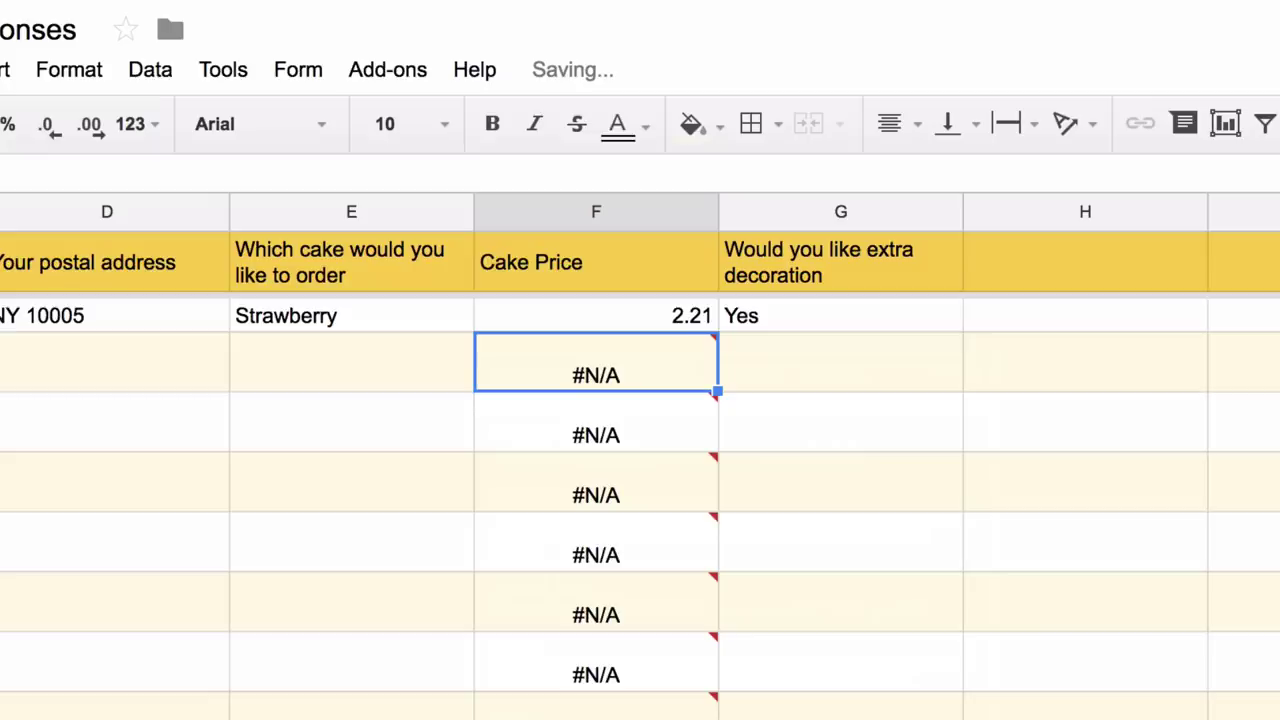
- Wrap the lookup in IF(NOT(ISBLANK(E2:E)), ...,) so blank order rows stay empty
{"action": "left_click", "coordinate": [596, 315]}
{"action": "key", "text": "Return"}
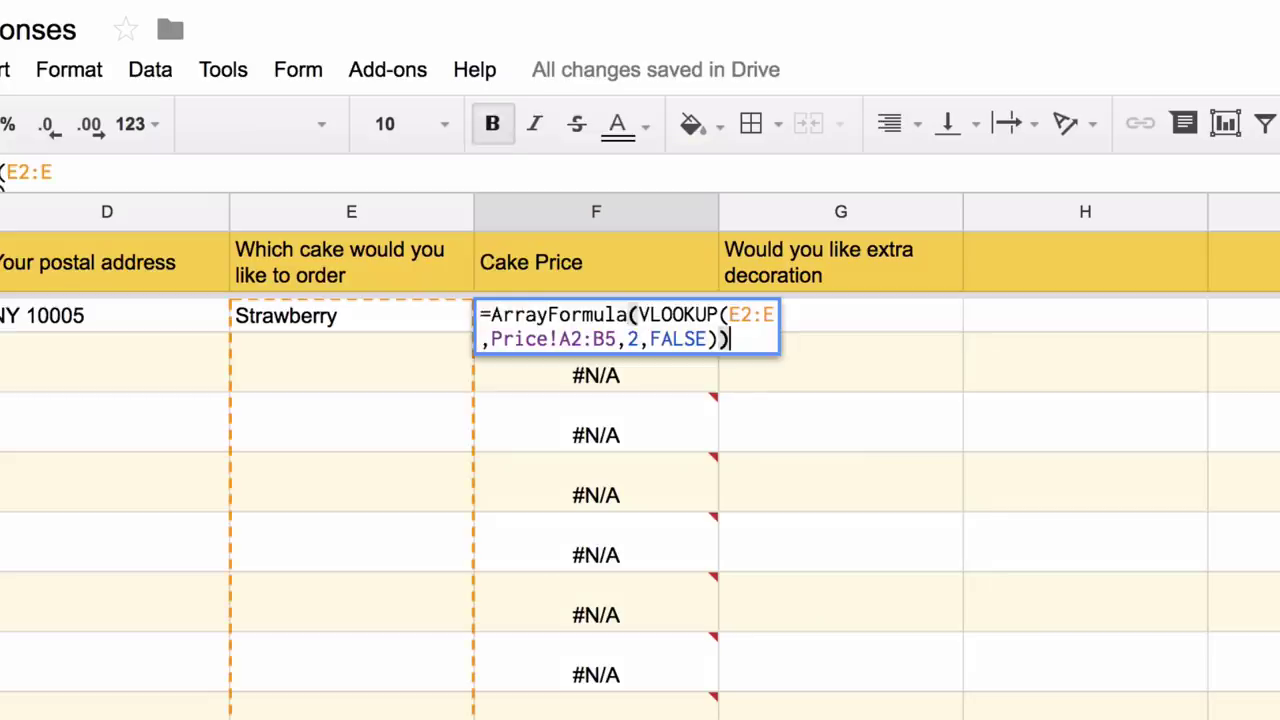
{"action": "key", "text": "Left"}
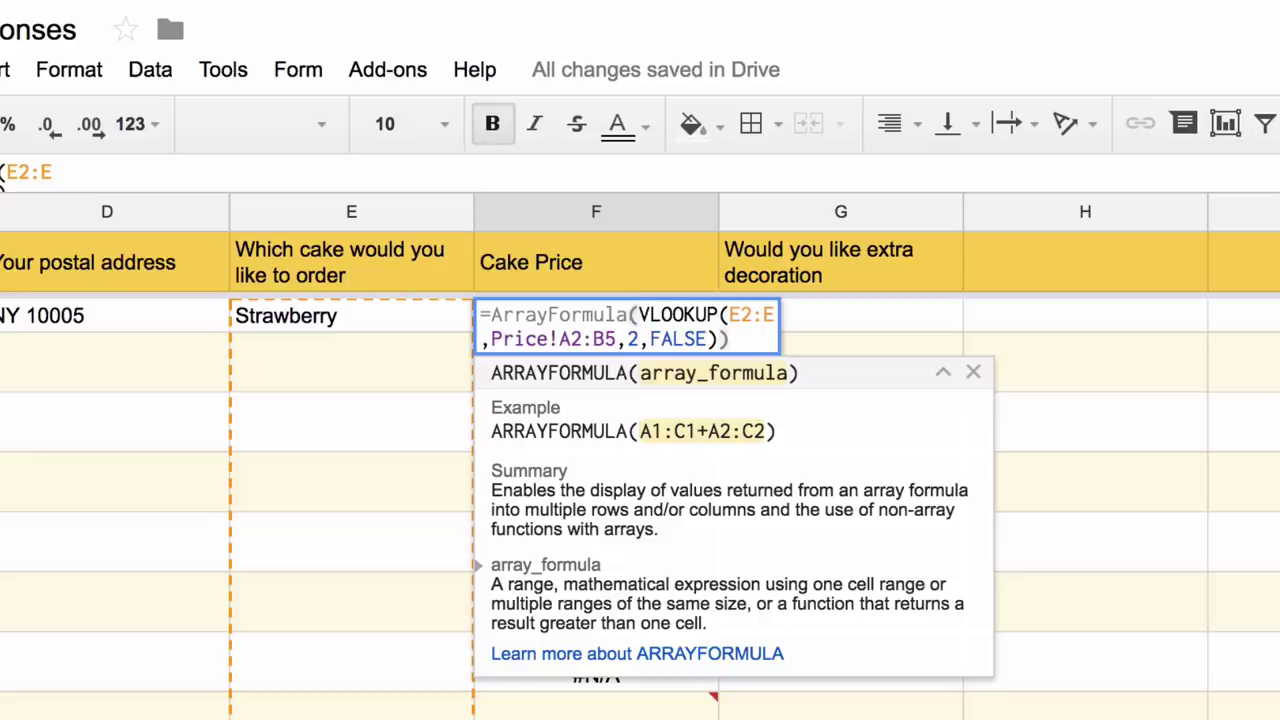
{"action": "type", "text": "IF(NOT(IS"}
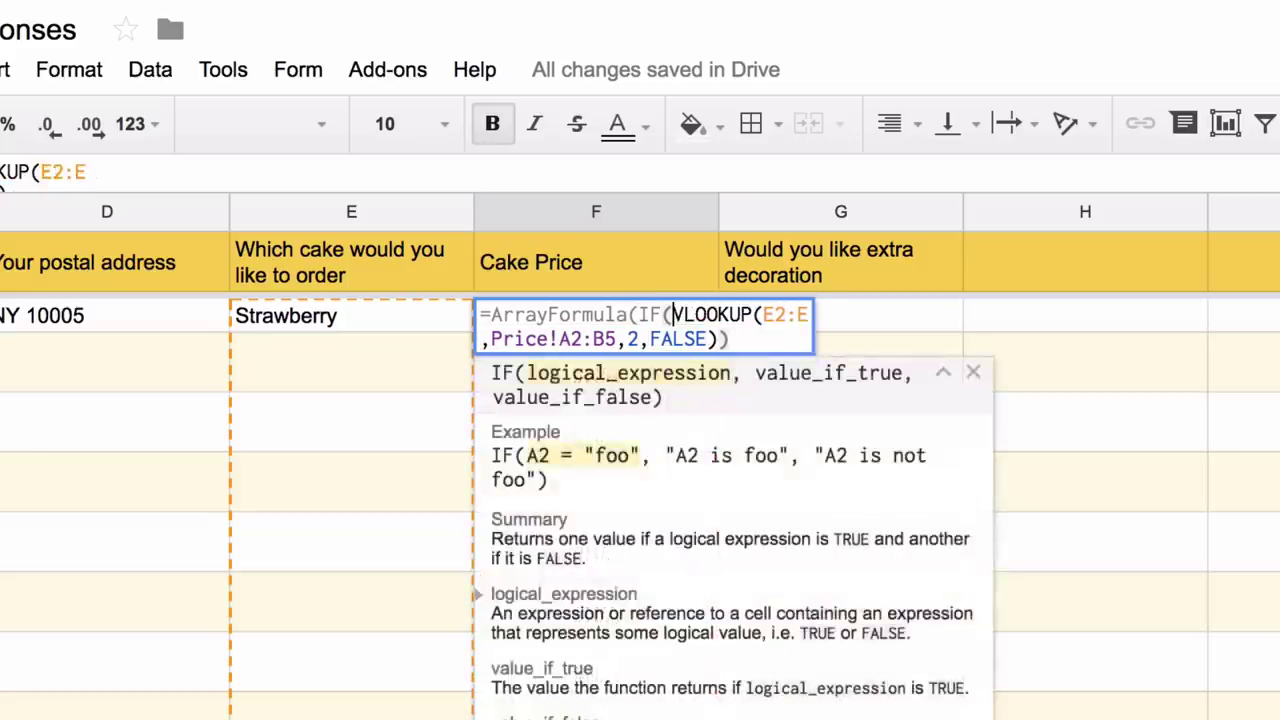
{"action": "type", "text": "BLANK("}
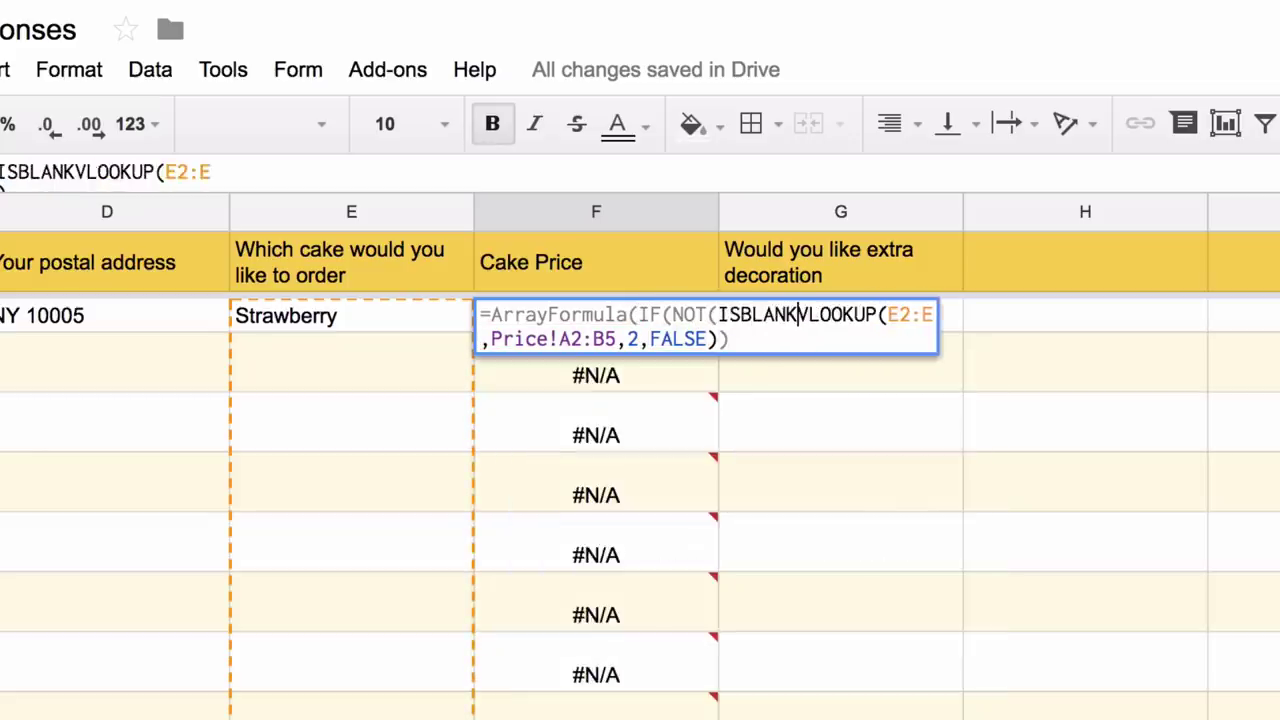
{"action": "type", "text": "E"}
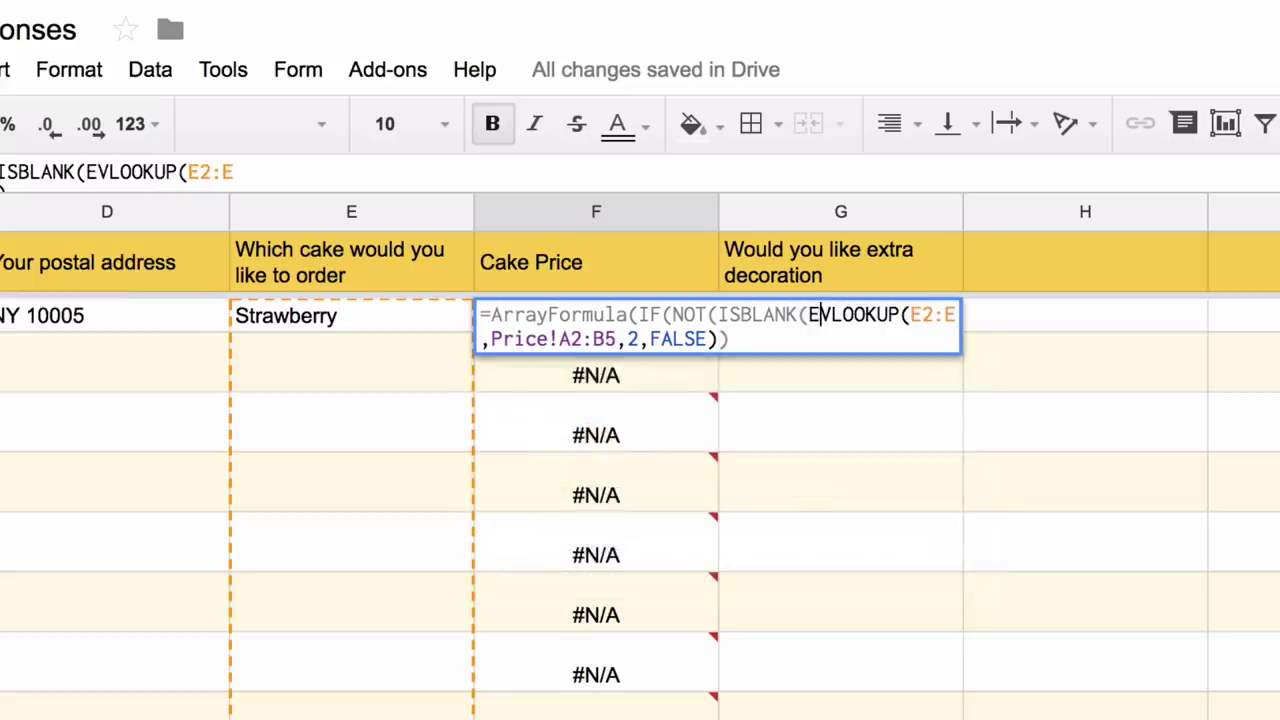
{"action": "type", "text": "e"}
{"action": "key", "text": "BackSpace"}
{"action": "type", "text": "2:E"}
{"action": "type", "text": ")),"}
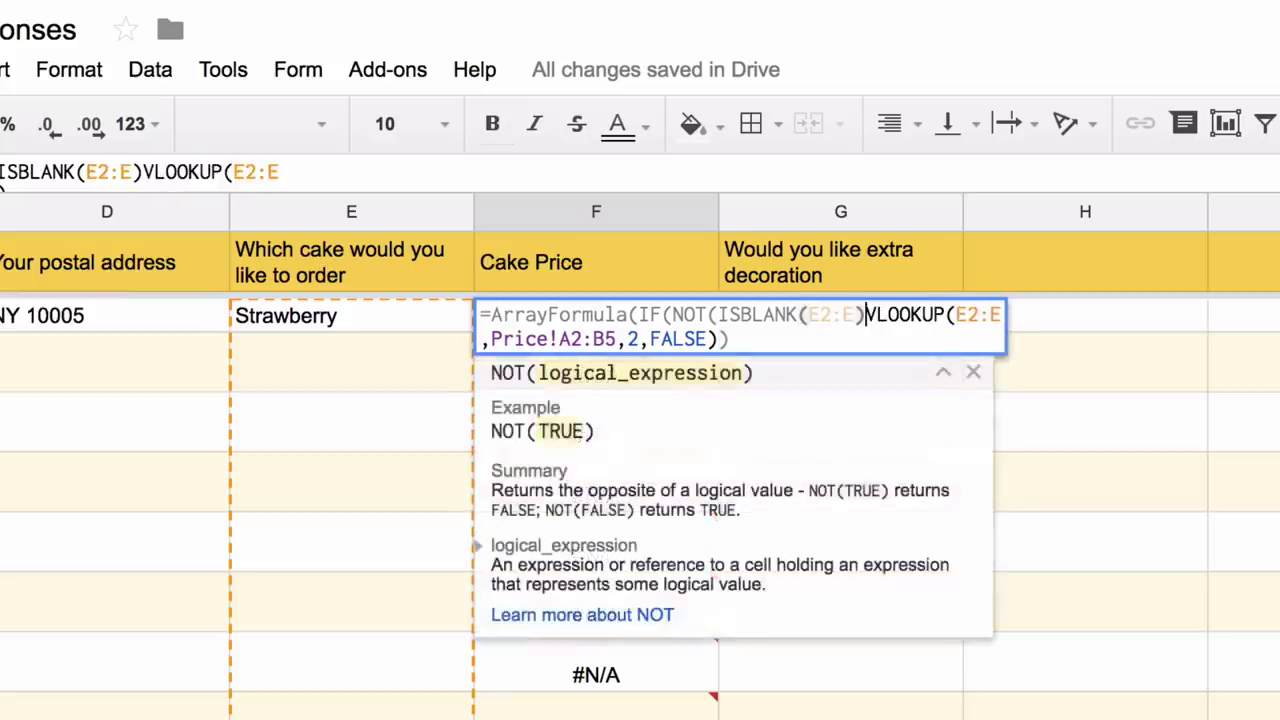
{"action": "left_click", "coordinate": [719, 339]}
{"action": "type", "text": ","}
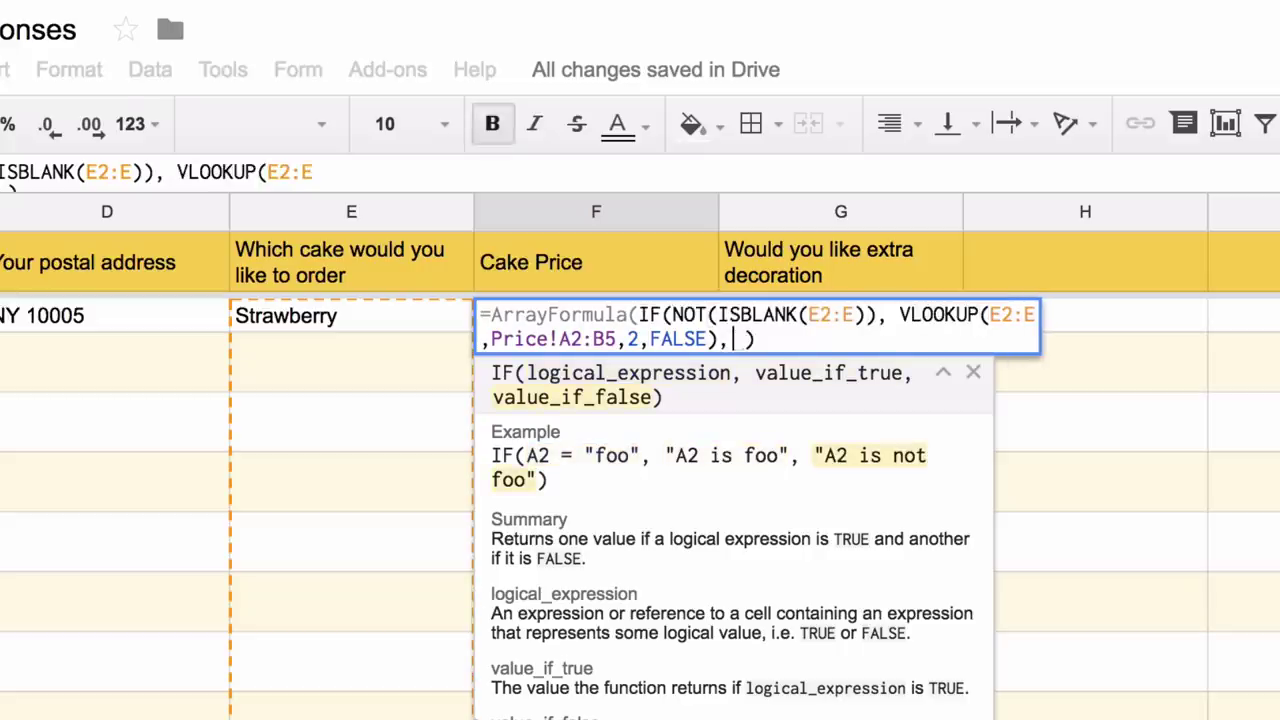
{"action": "key", "text": "Return"}
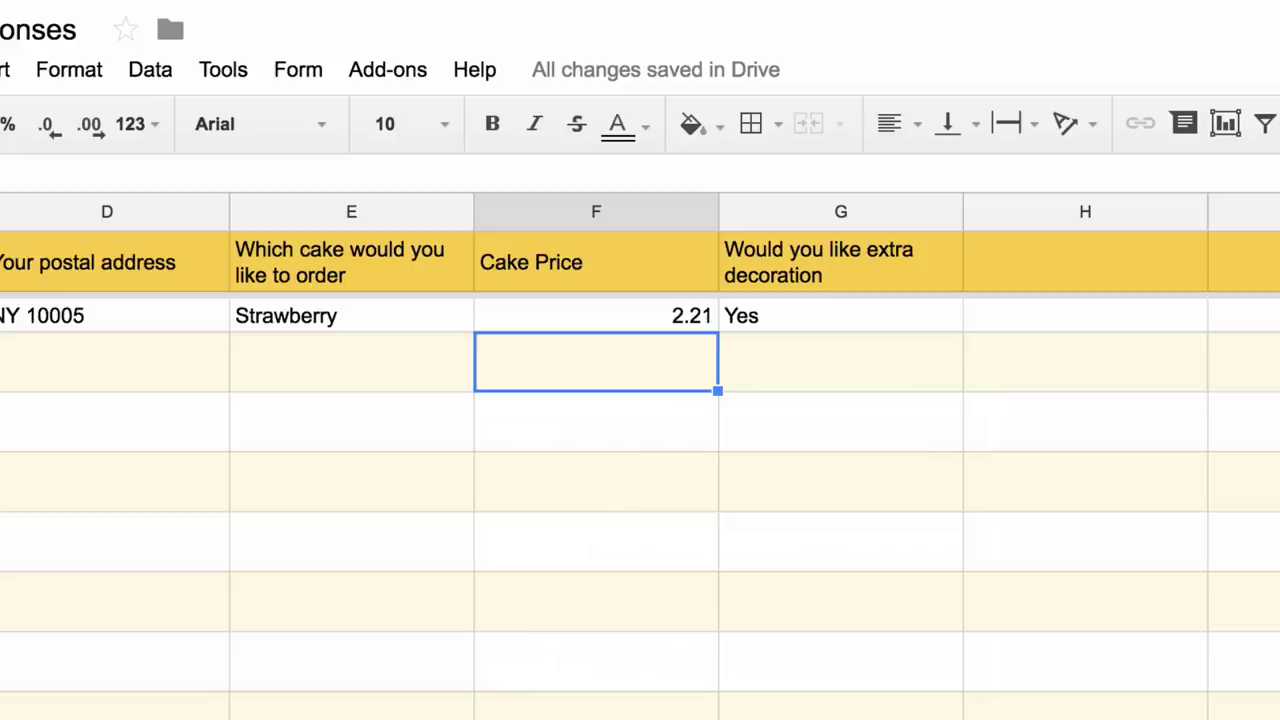
- Test the column with a Red Velvet order in E3, then delete that test entry
{"action": "left_click", "coordinate": [351, 361]}
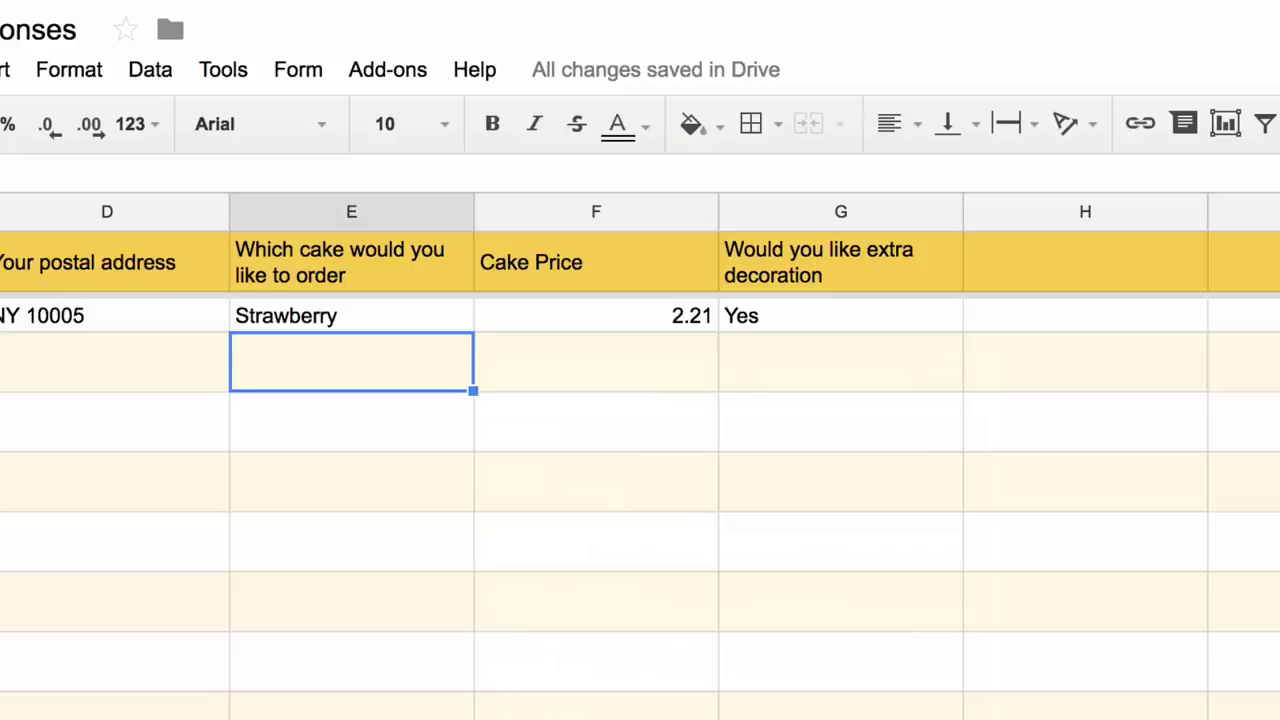
{"action": "type", "text": "Red Velvet"}
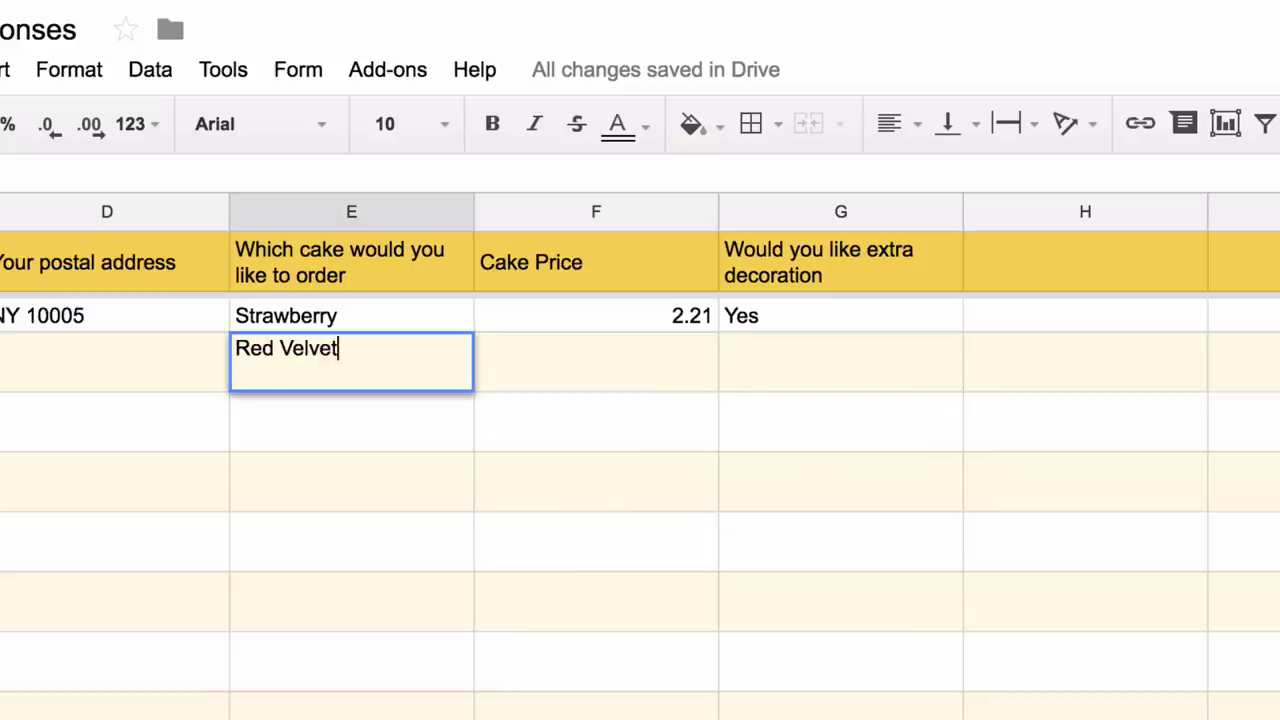
{"action": "key", "text": "Return"}
{"action": "left_click", "coordinate": [351, 361]}
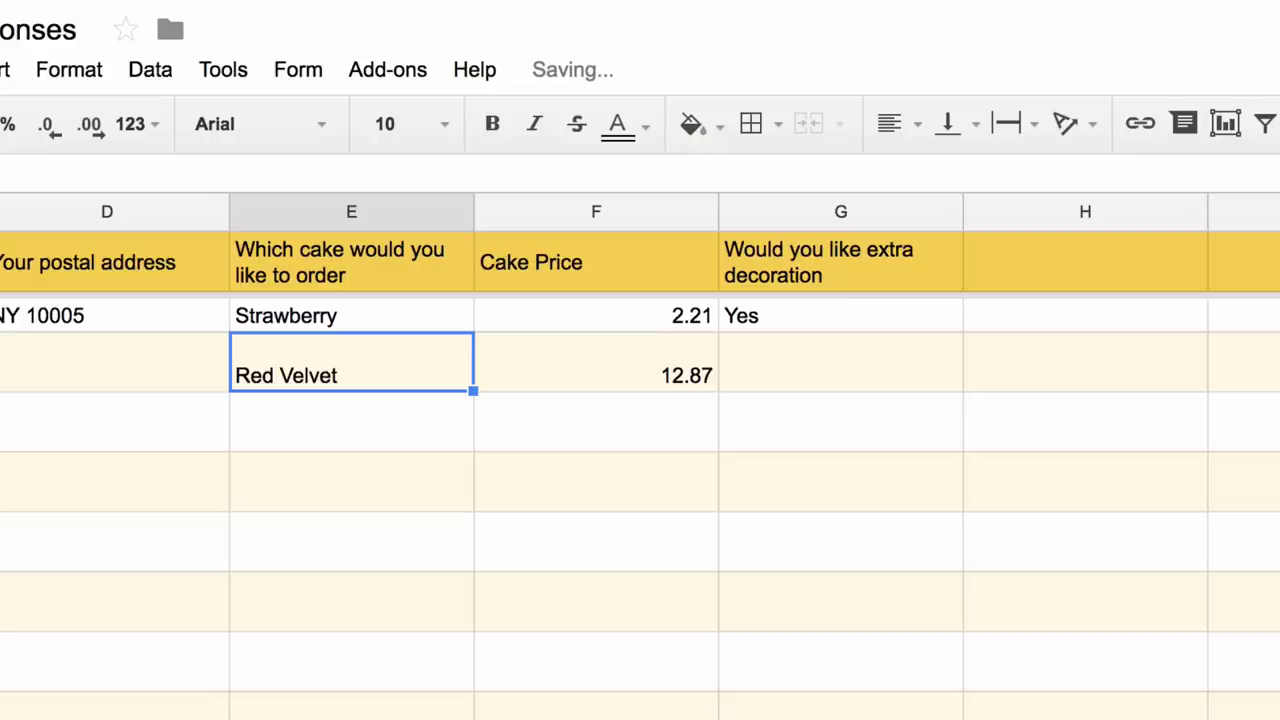
{"action": "key", "text": "Delete"}
- Add the header 'Decoration Charges' in H1
{"action": "scroll", "coordinate": [1068, 534], "scroll_direction": "right", "scroll_amount": 5}
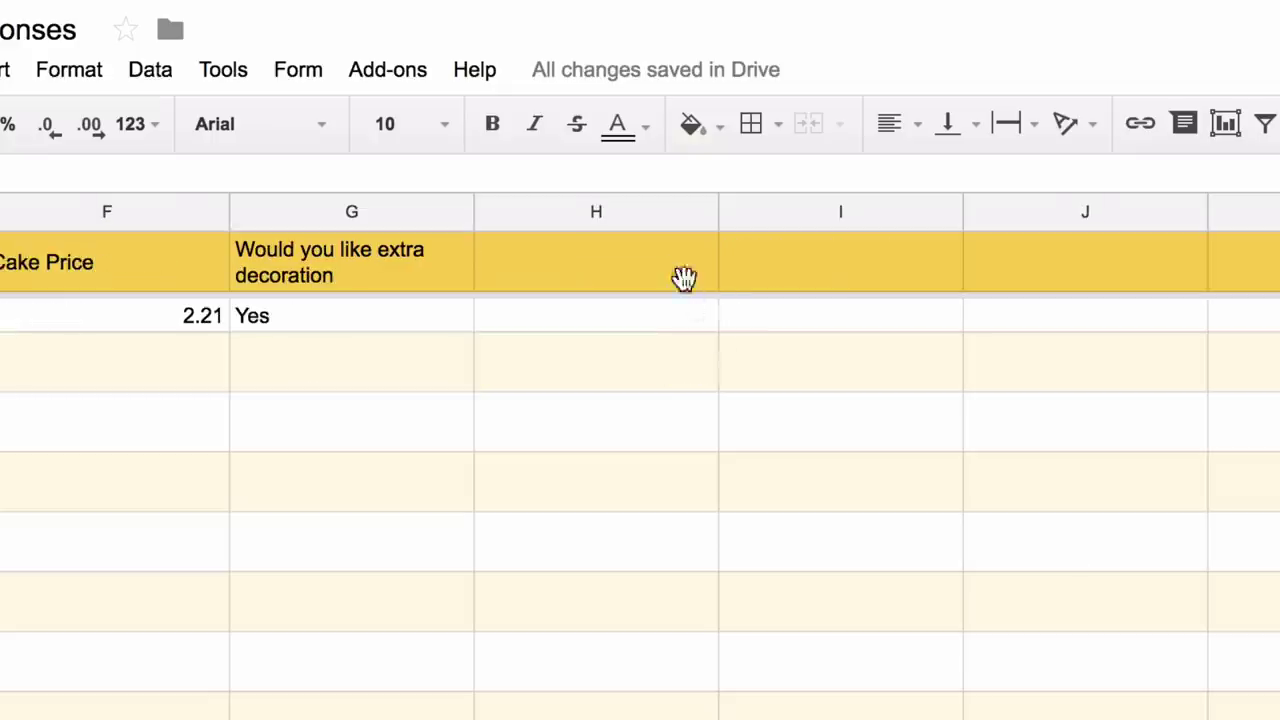
{"action": "left_click", "coordinate": [615, 245]}
{"action": "type", "text": "De"}
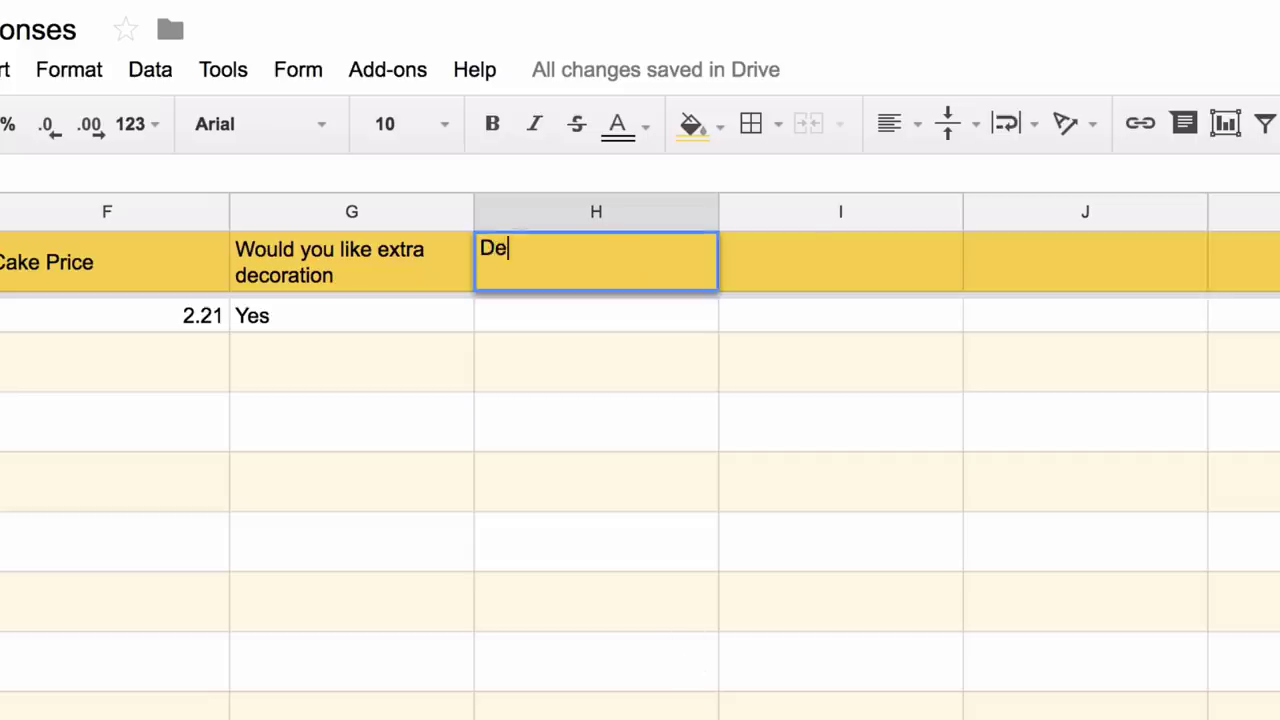
{"action": "type", "text": "coration Charges"}
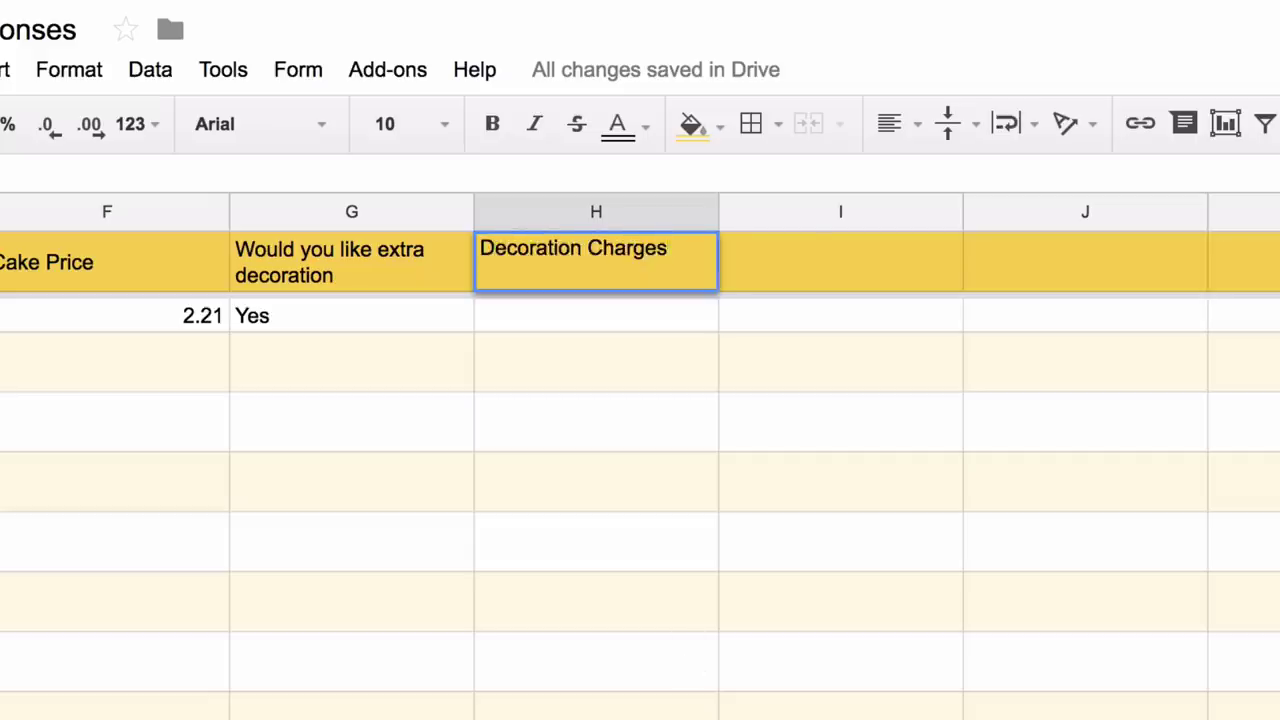
{"action": "key", "text": "Return"}
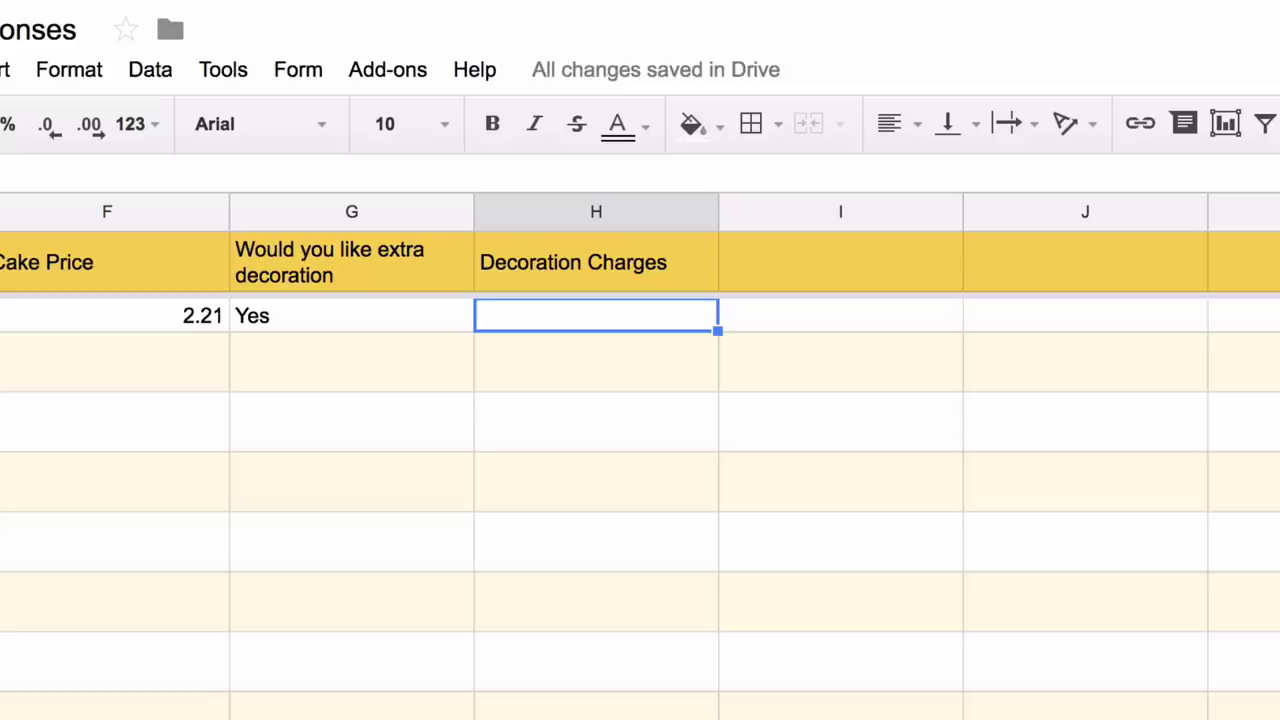
- Enter =ArrayFormula(if(not(isblank(G2:G)), if(G2:G="Yes", 99,),)) in H2
{"action": "type", "text": "=if("}
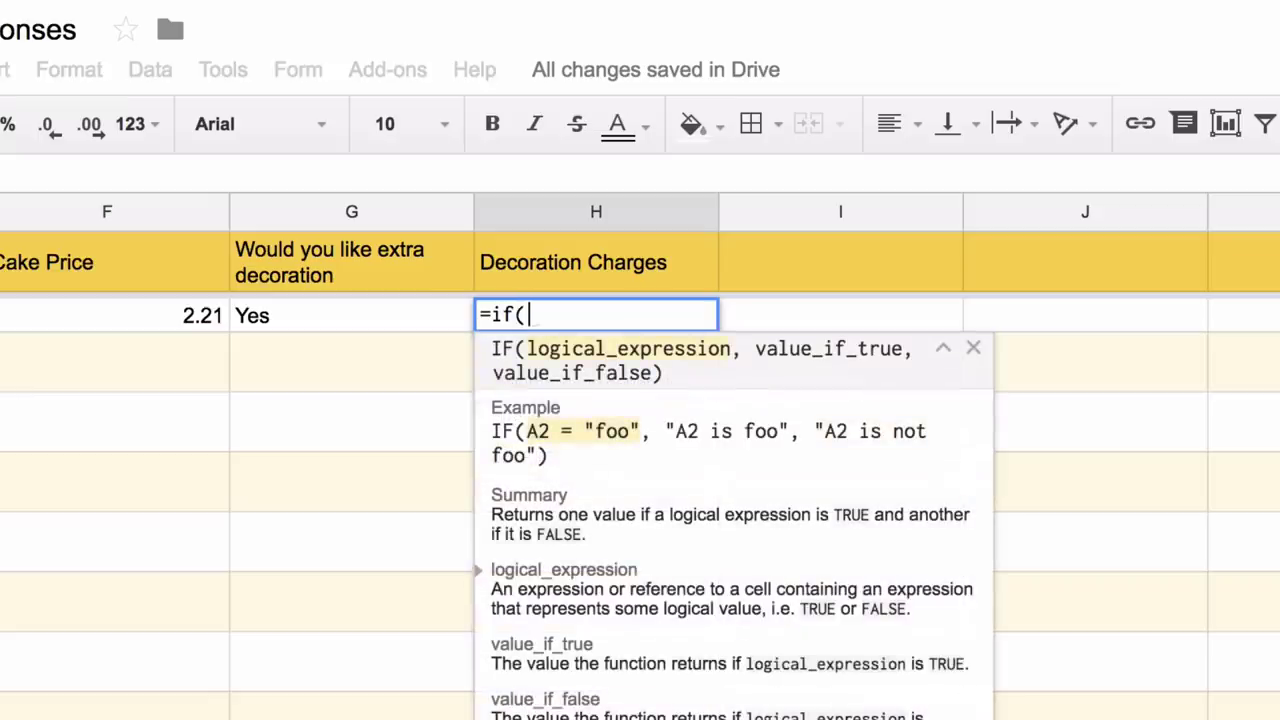
{"action": "type", "text": "G"}
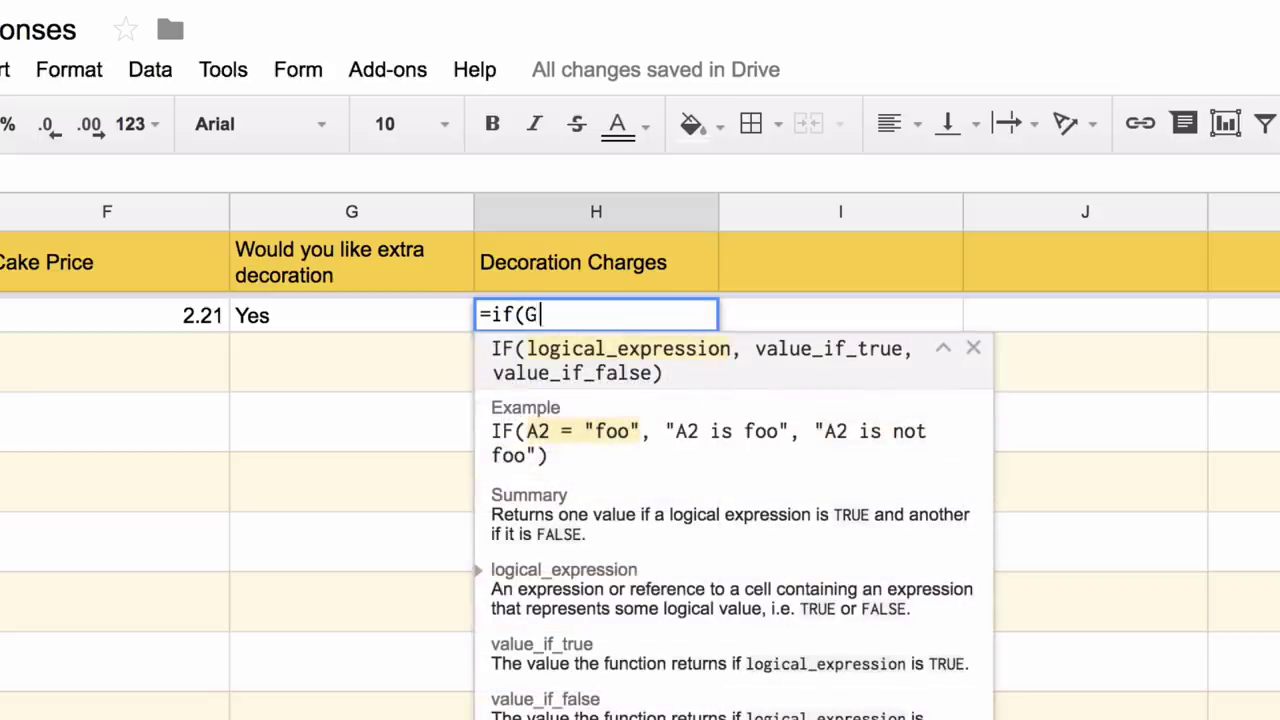
{"action": "type", "text": "2:G=\"Yes\", 99,"}
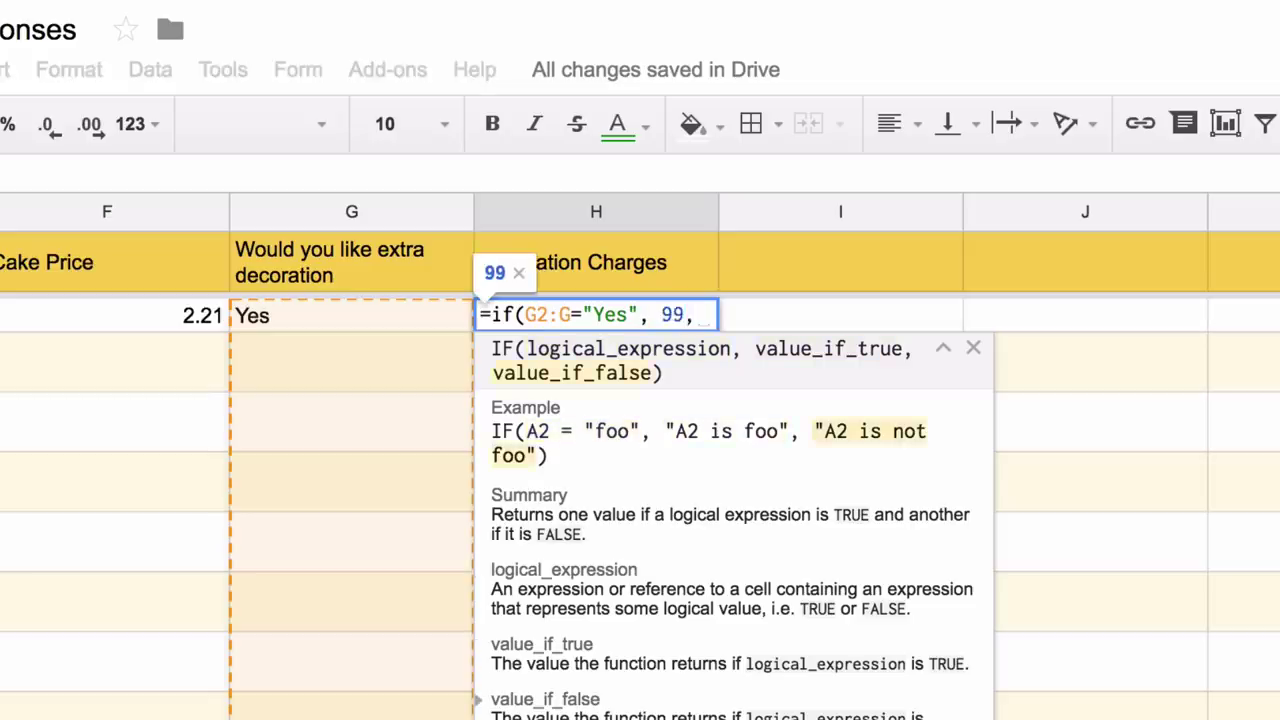
{"action": "key", "text": "ctrl+shift+Return"}
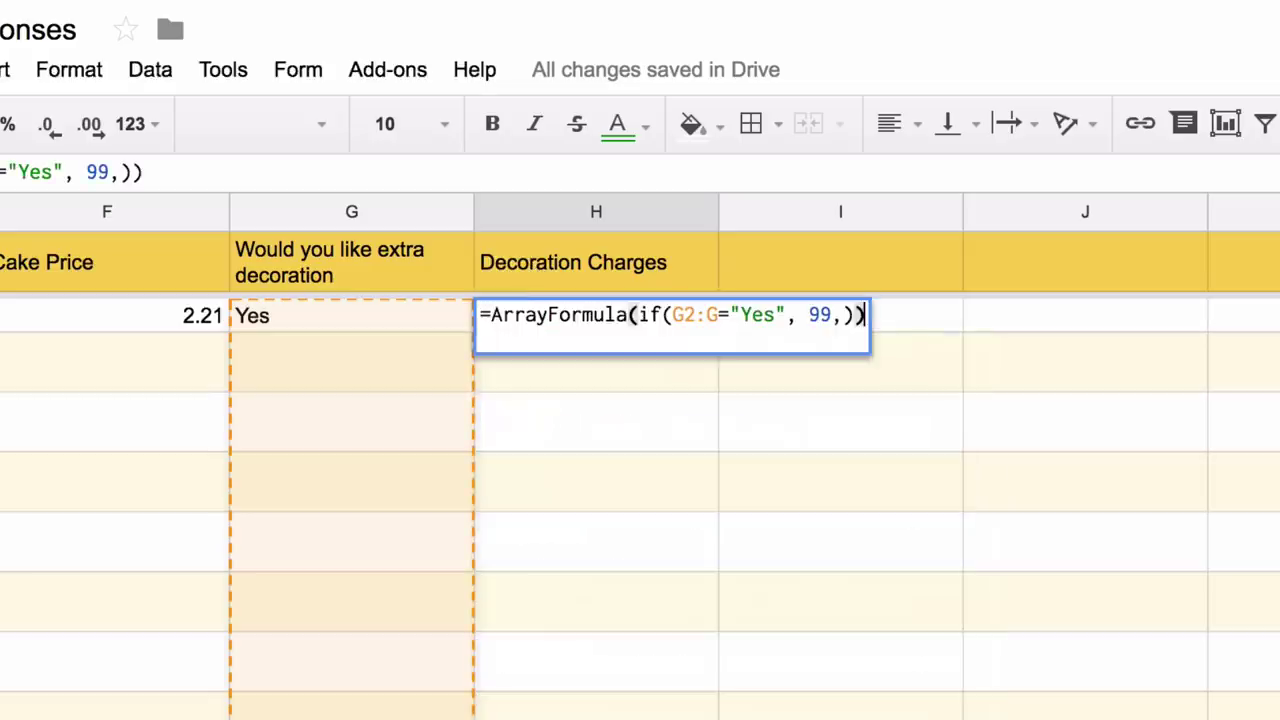
{"action": "left_click", "coordinate": [642, 315]}
{"action": "type", "text": "if(not(isblank("}
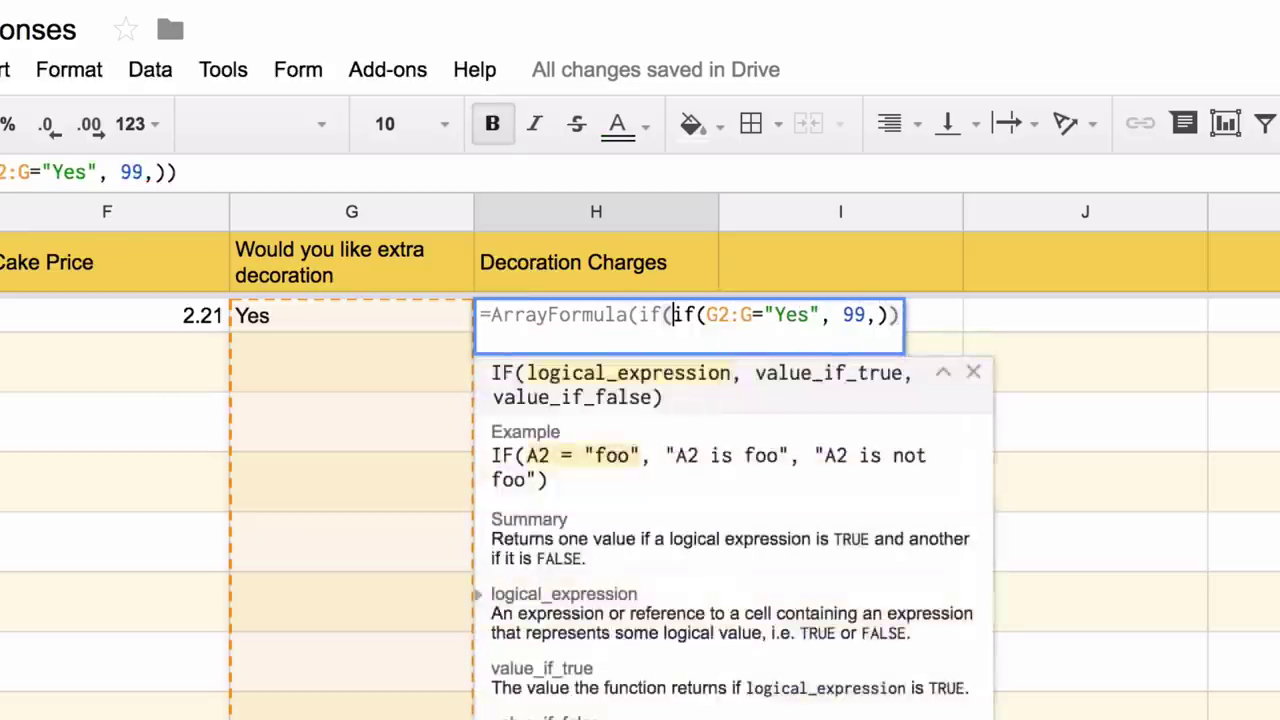
{"action": "type", "text": "g2:g"}
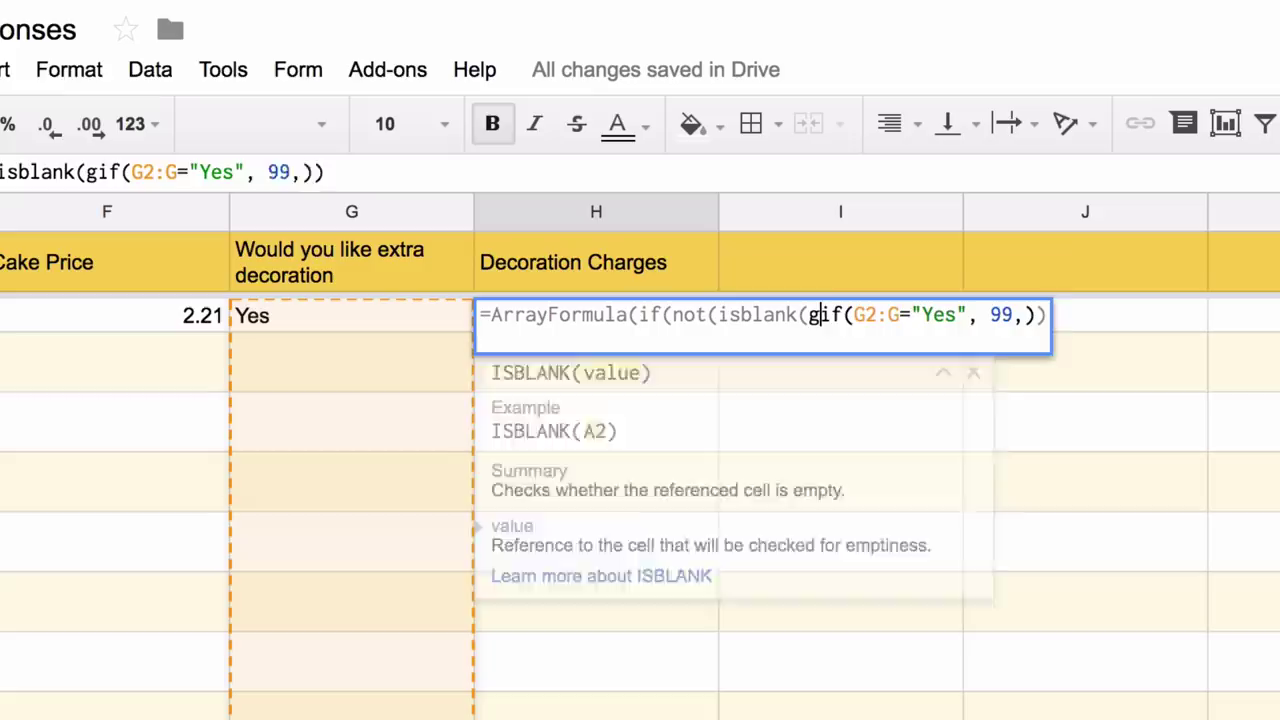
{"action": "type", "text": ")),"}
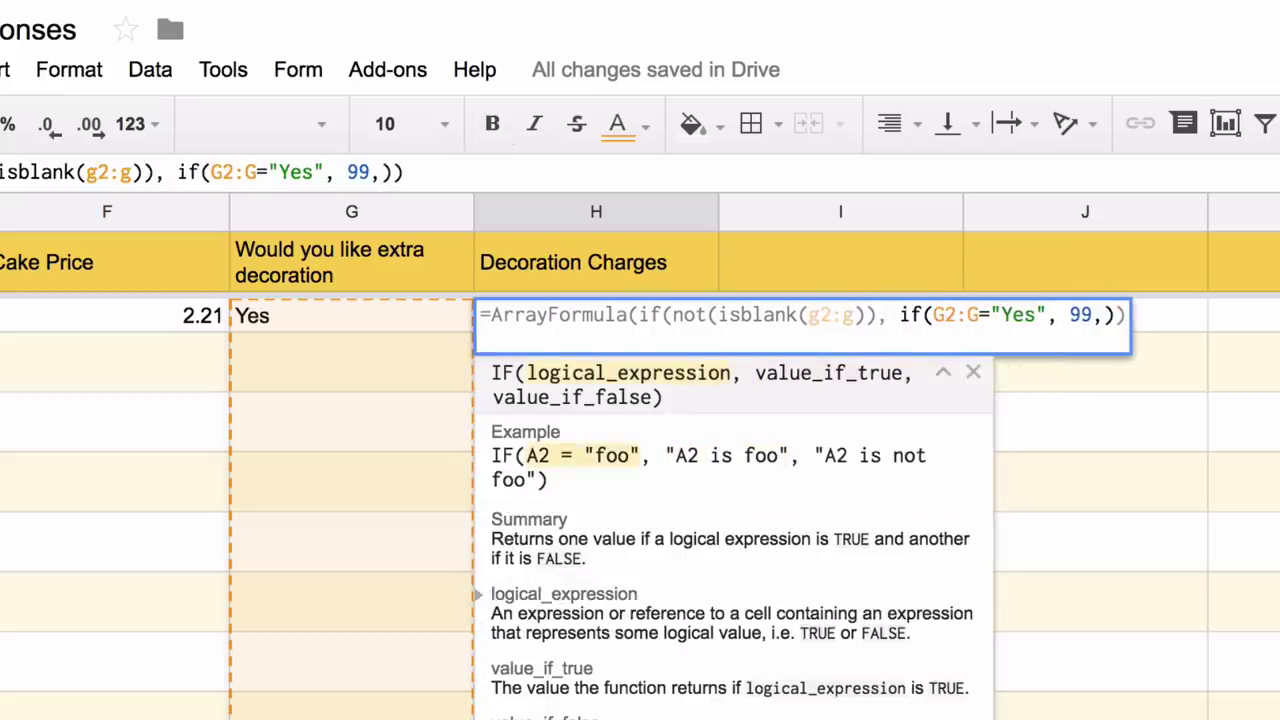
{"action": "left_click", "coordinate": [1116, 315]}
{"action": "type", "text": ","}
{"action": "key", "text": "Return"}
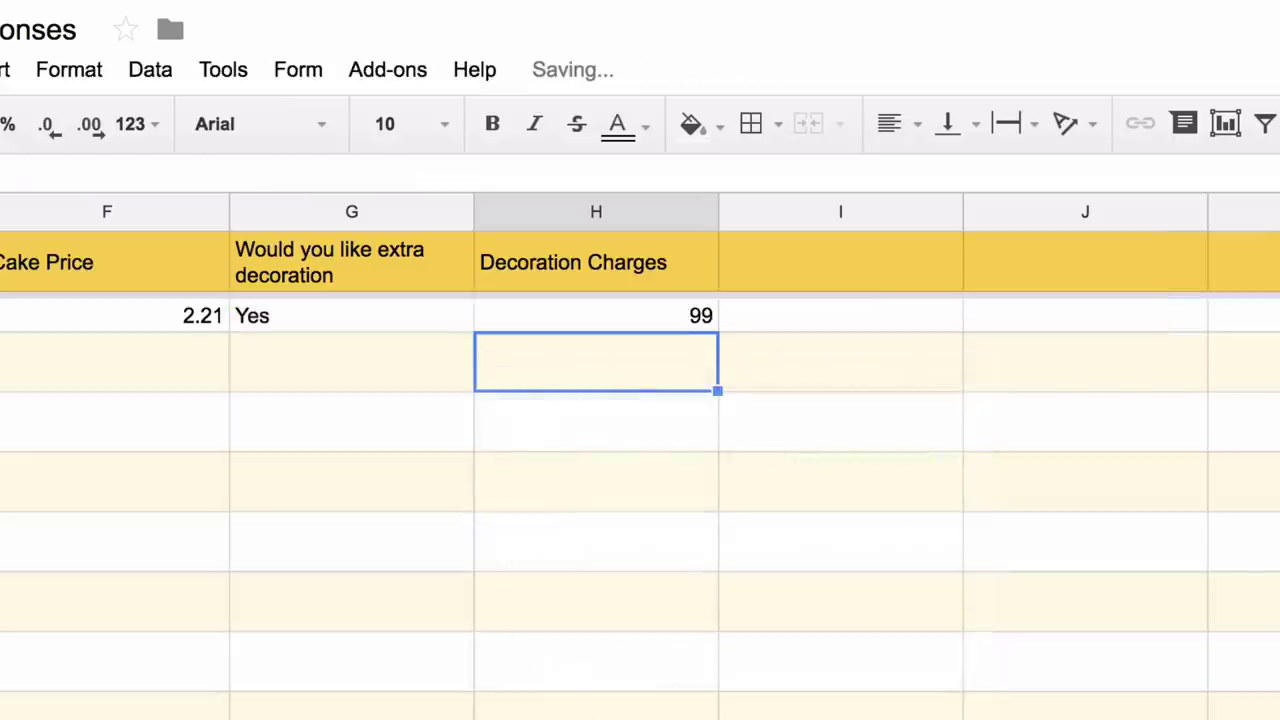
- Add the header 'Tax' in I1
{"action": "left_click", "coordinate": [596, 315]}
{"action": "left_click", "coordinate": [840, 262]}
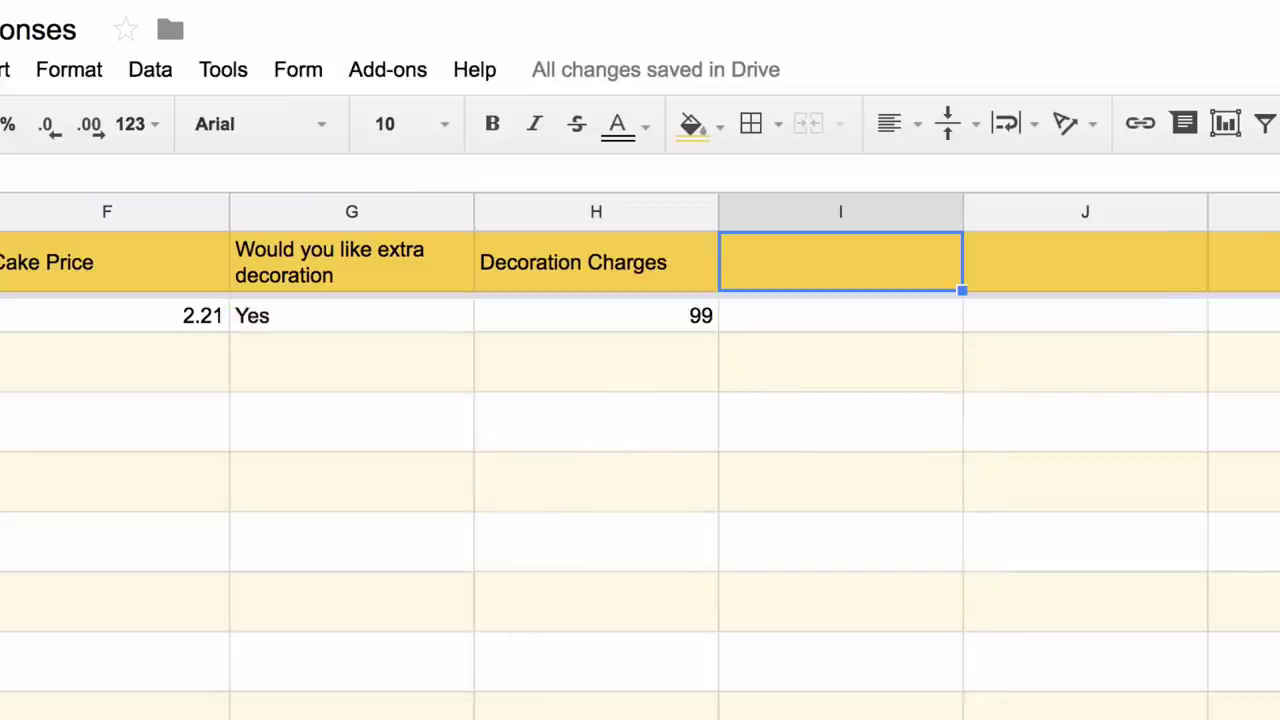
{"action": "type", "text": "Tax"}
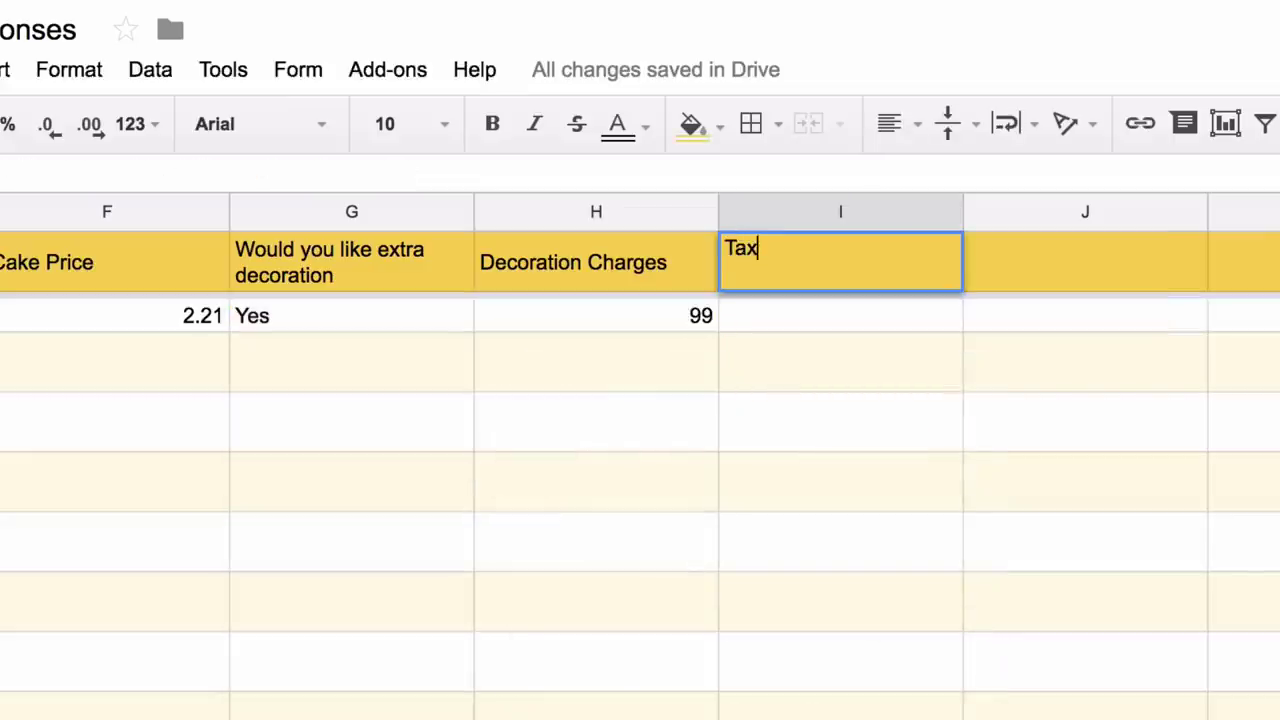
{"action": "key", "text": "Return"}
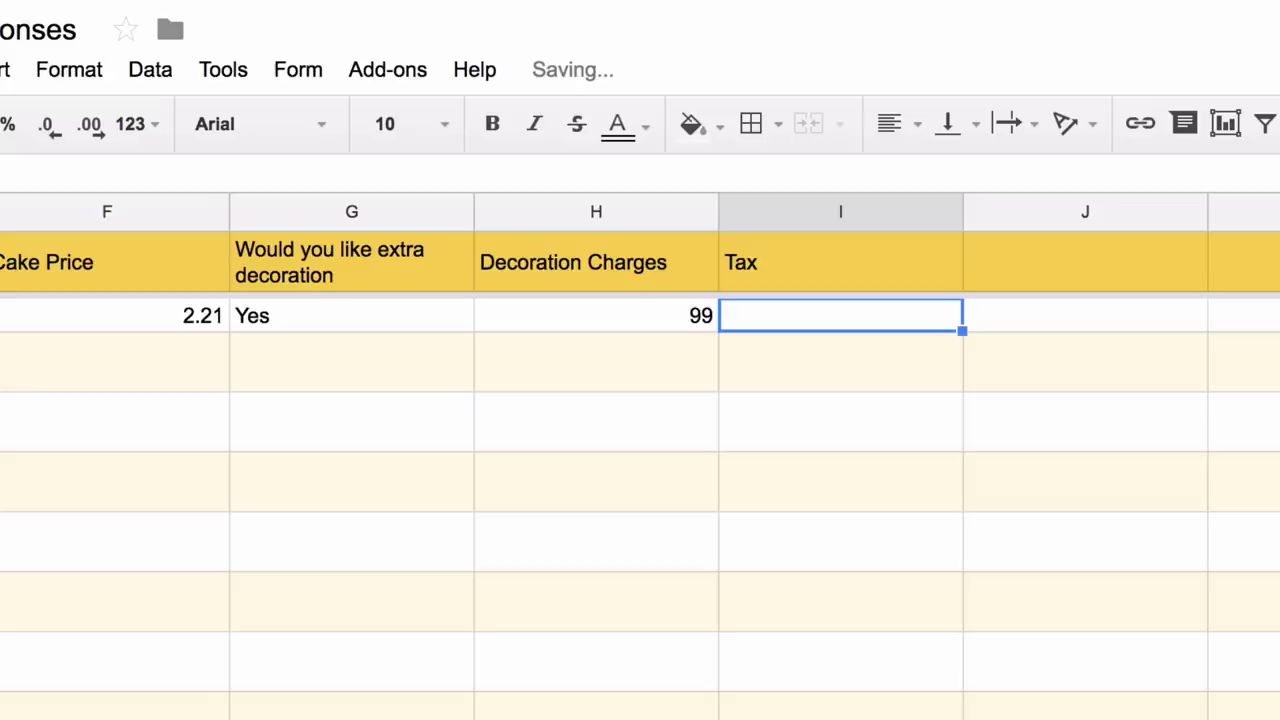
{"action": "left_click", "coordinate": [840, 262]}
- Start the I2 tax formula as (F2:F+H2:H)*.18
{"action": "left_click", "coordinate": [840, 315]}
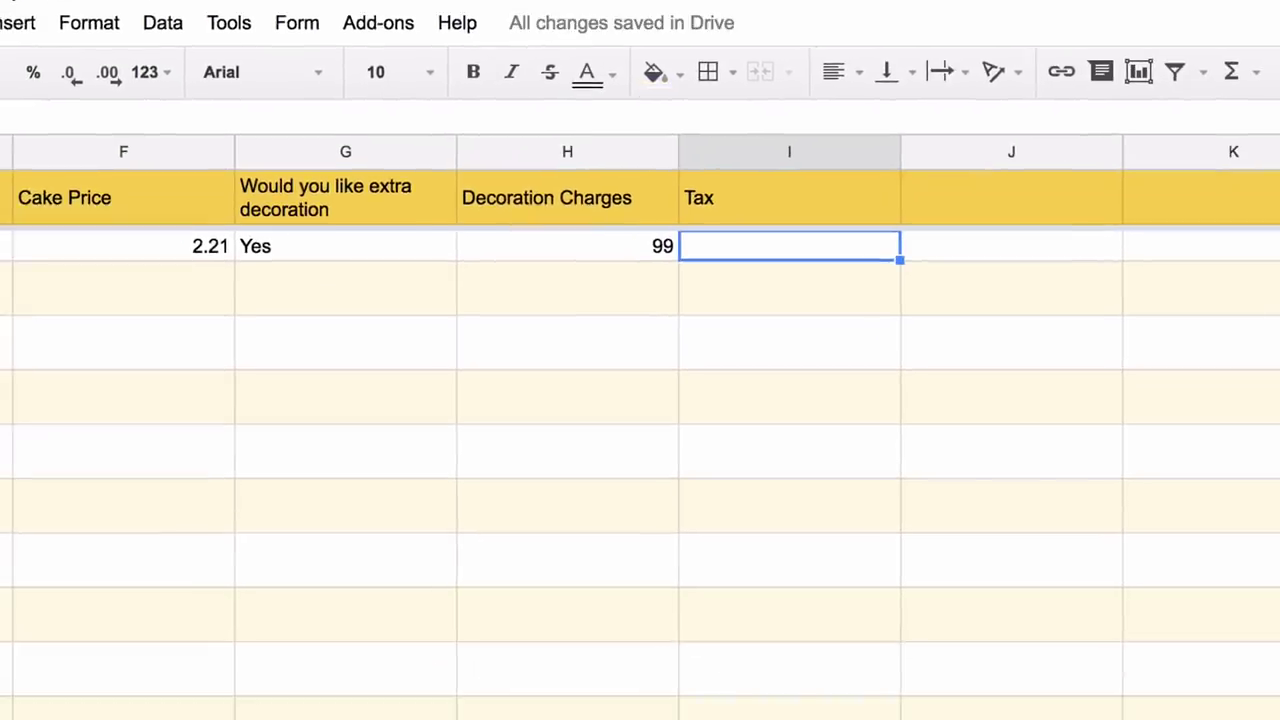
{"action": "type", "text": "=F2:F"}
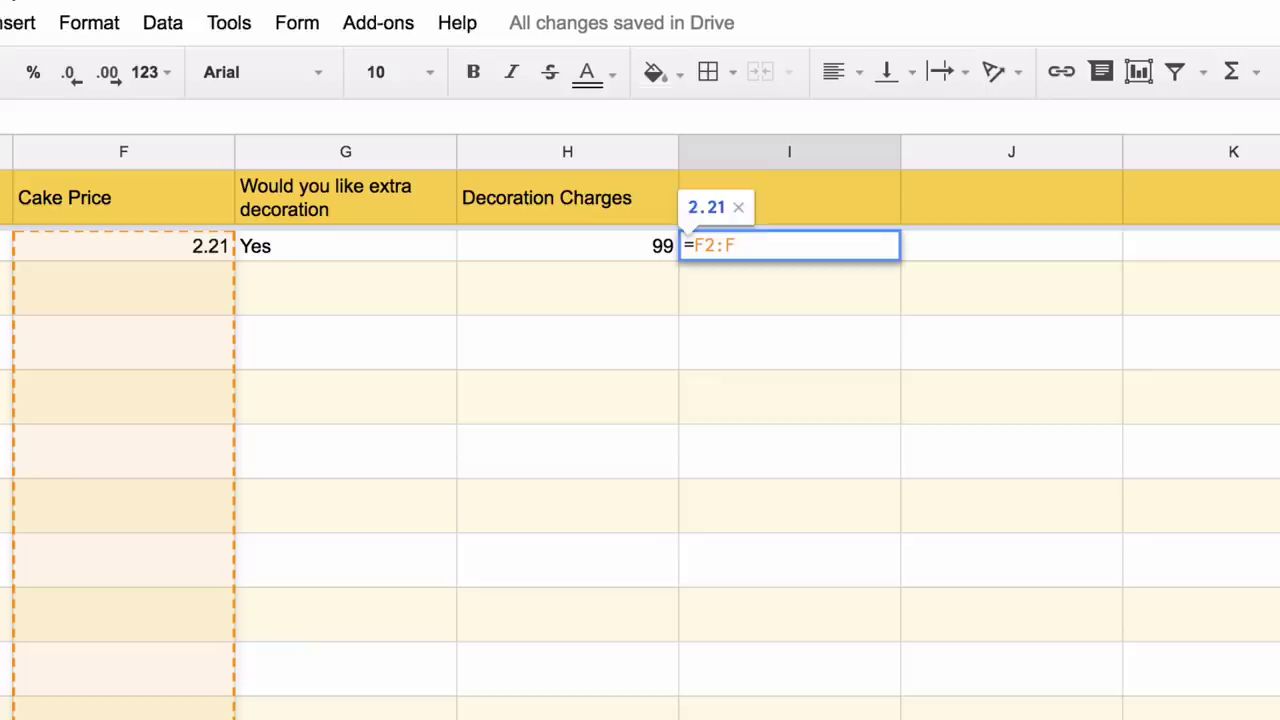
{"action": "type", "text": "+H2:H)"}
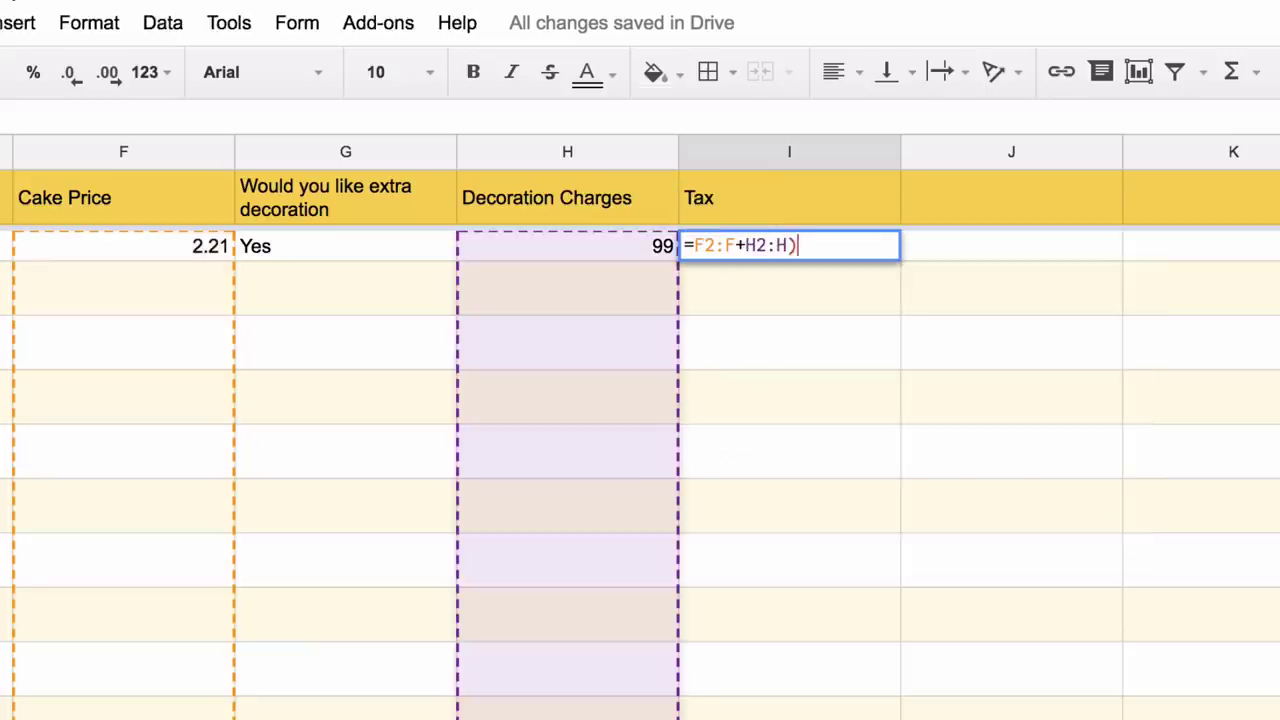
{"action": "left_click", "coordinate": [692, 245]}
{"action": "type", "text": "("}
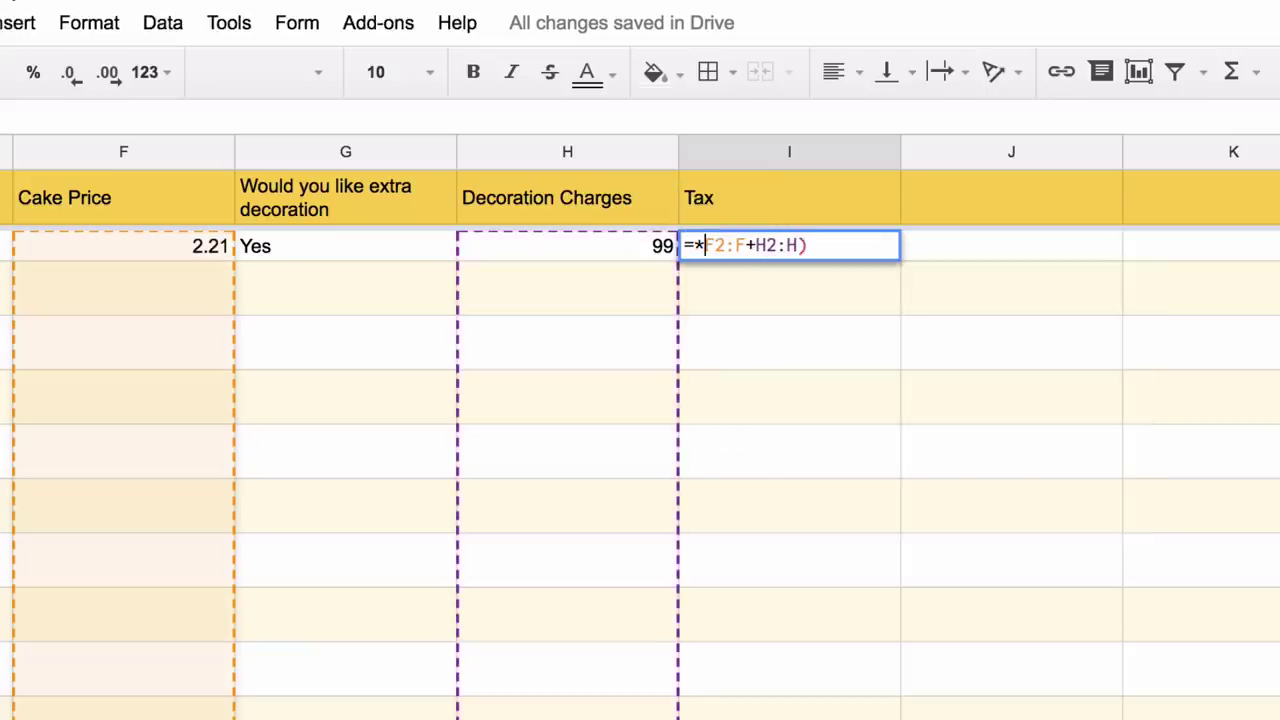
{"action": "left_click", "coordinate": [808, 245]}
{"action": "type", "text": "*.18"}
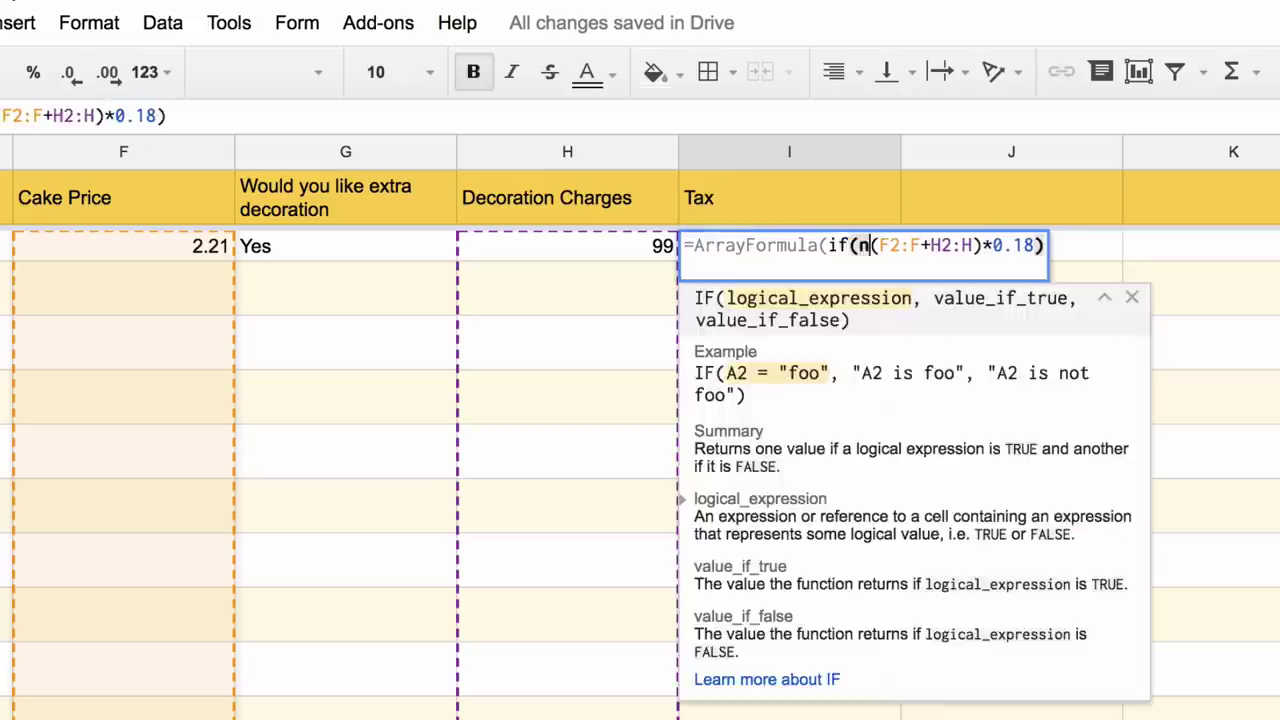
- Wrap the tax in an ArrayFormula blank check on F2:F and remove the stray J2 reference
{"action": "type", "text": "ot(isb"}
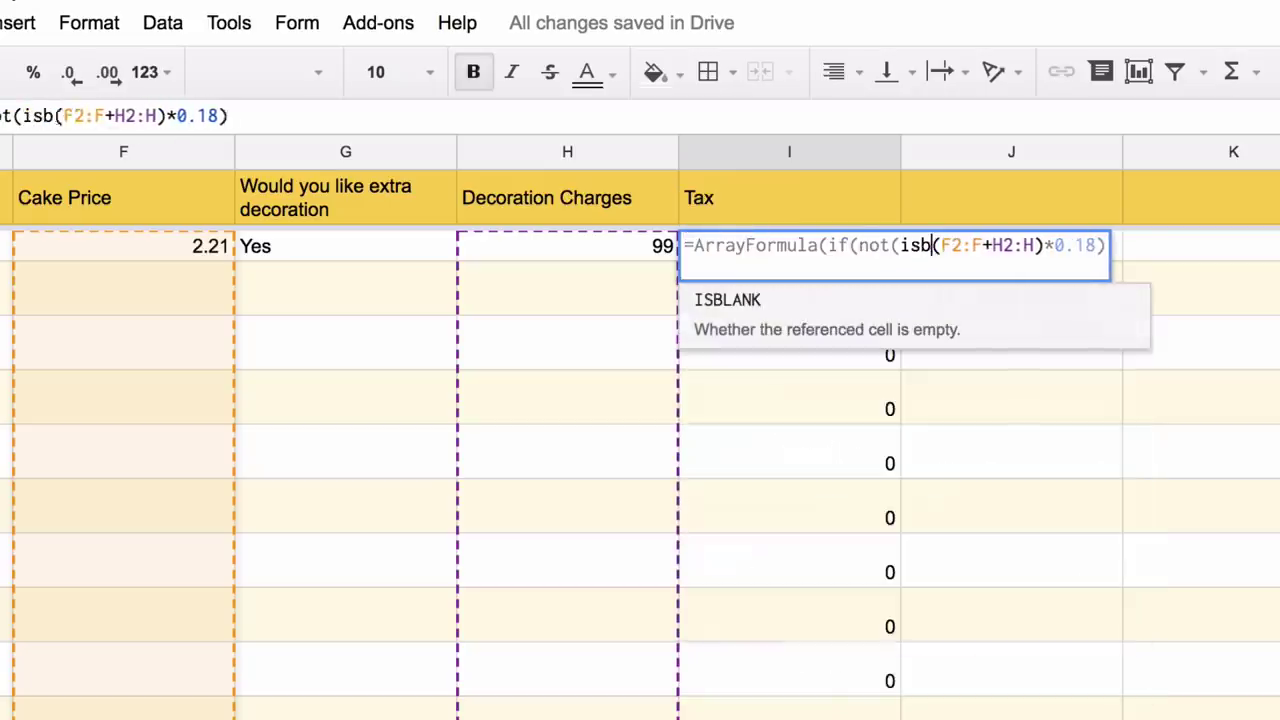
{"action": "type", "text": "lank(f2:"}
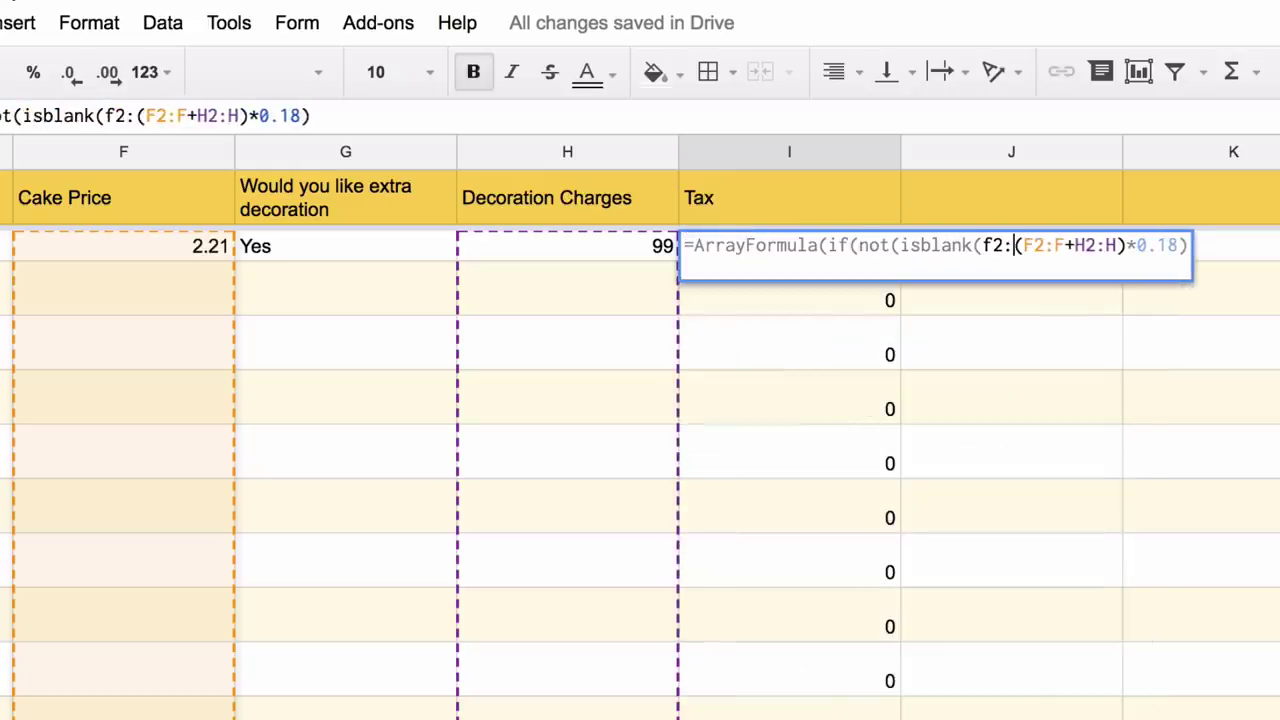
{"action": "type", "text": "f))"}
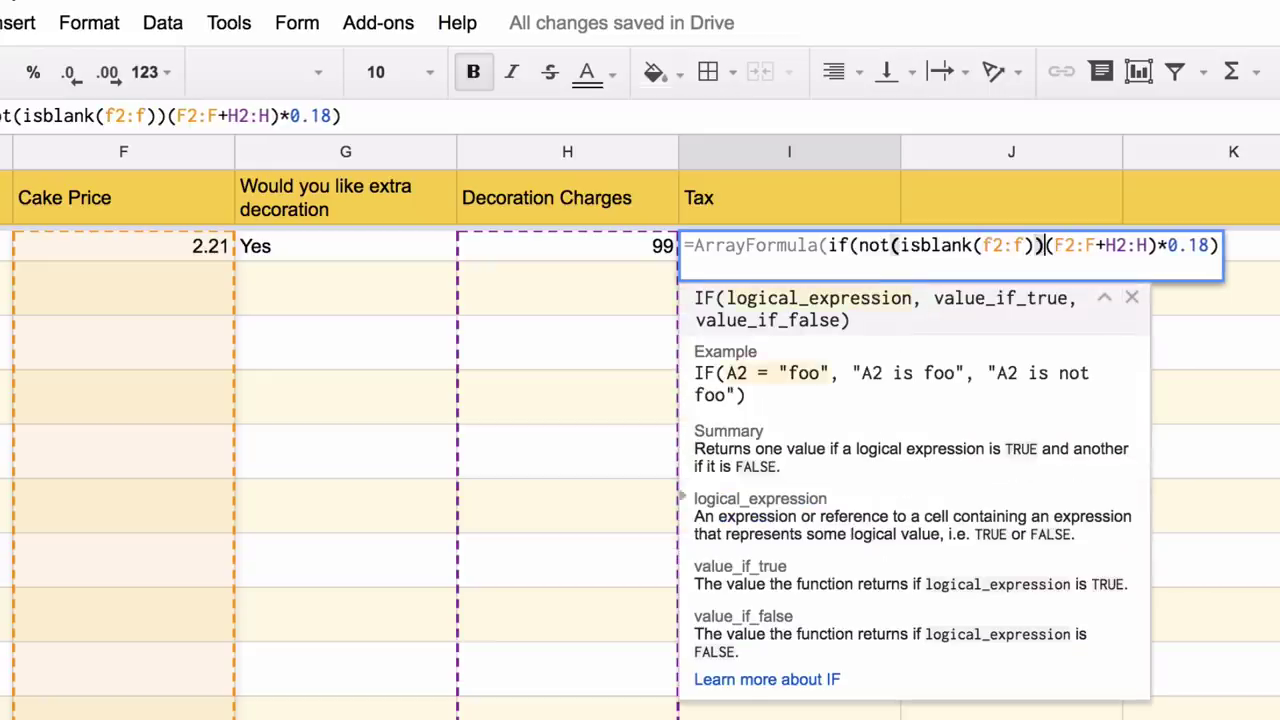
{"action": "type", "text": ","}
{"action": "left_click", "coordinate": [1230, 245]}
{"action": "type", "text": ","}
{"action": "key", "text": "Right"}
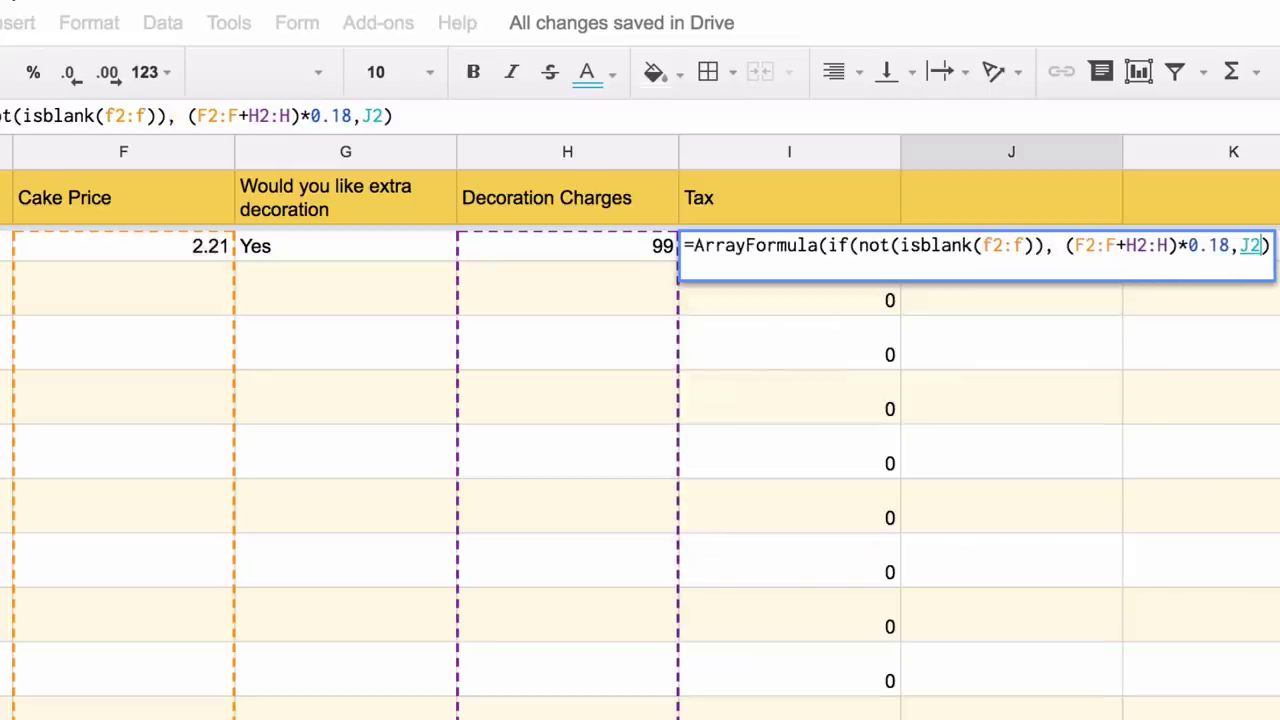
{"action": "key", "text": "BackSpace"}
{"action": "key", "text": "BackSpace"}
{"action": "key", "text": "Right"}
{"action": "key", "text": "BackSpace"}
{"action": "key", "text": "BackSpace"}
{"action": "key", "text": "Tab"}
- Add 'Total Amount' in J1 and an array formula summing F2:F+H2:H+I2:I in J2
{"action": "key", "text": "Up"}
{"action": "type", "text": "T"}
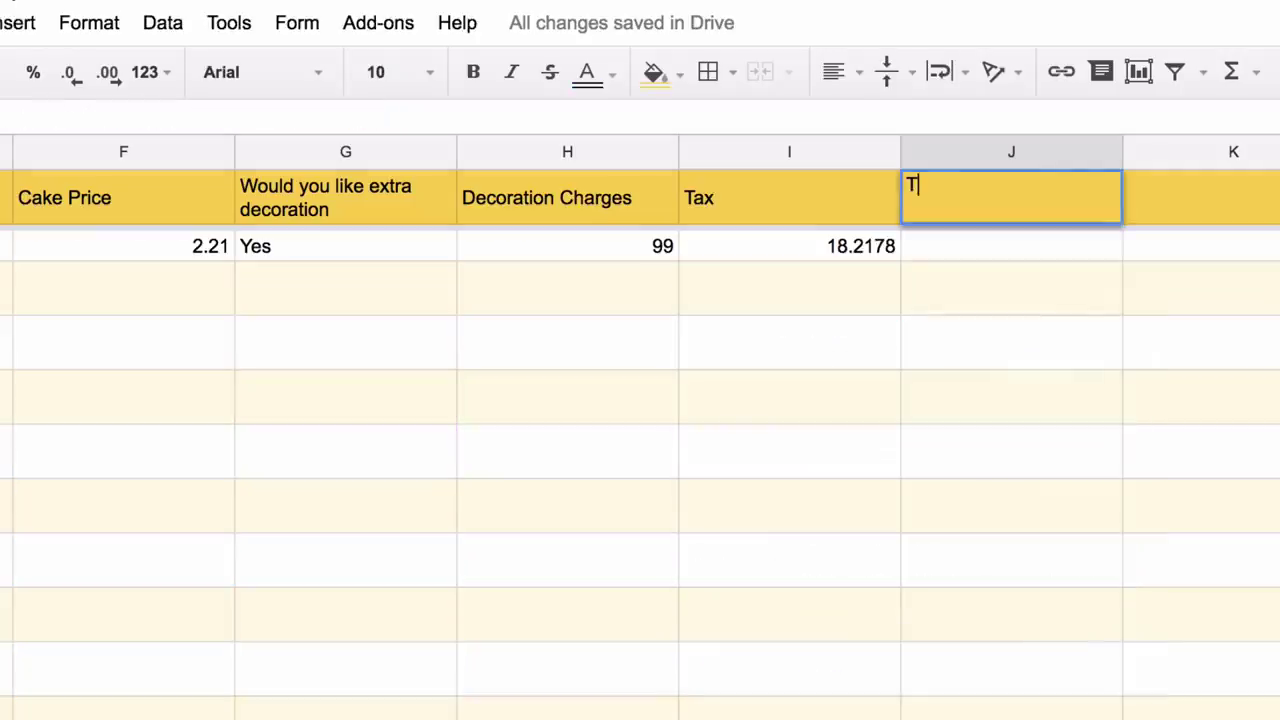
{"action": "type", "text": "otal Amount"}
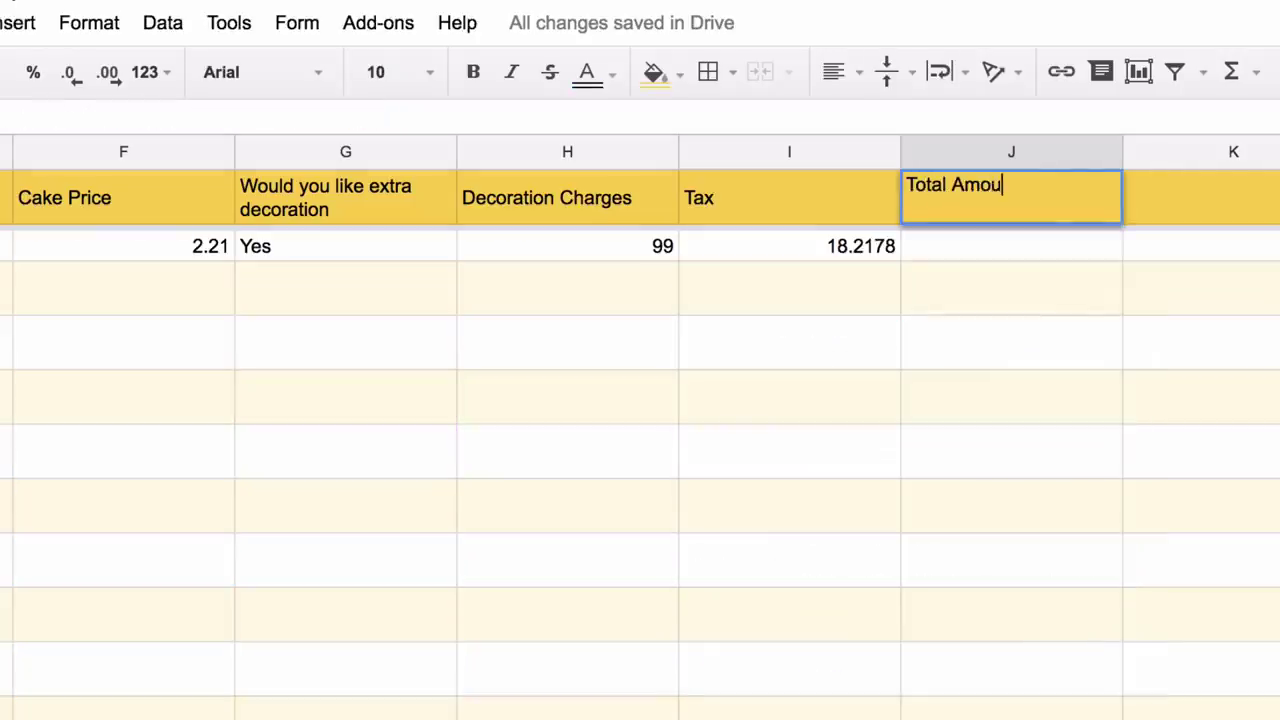
{"action": "key", "text": "Return"}
{"action": "type", "text": "=f2:F+"}
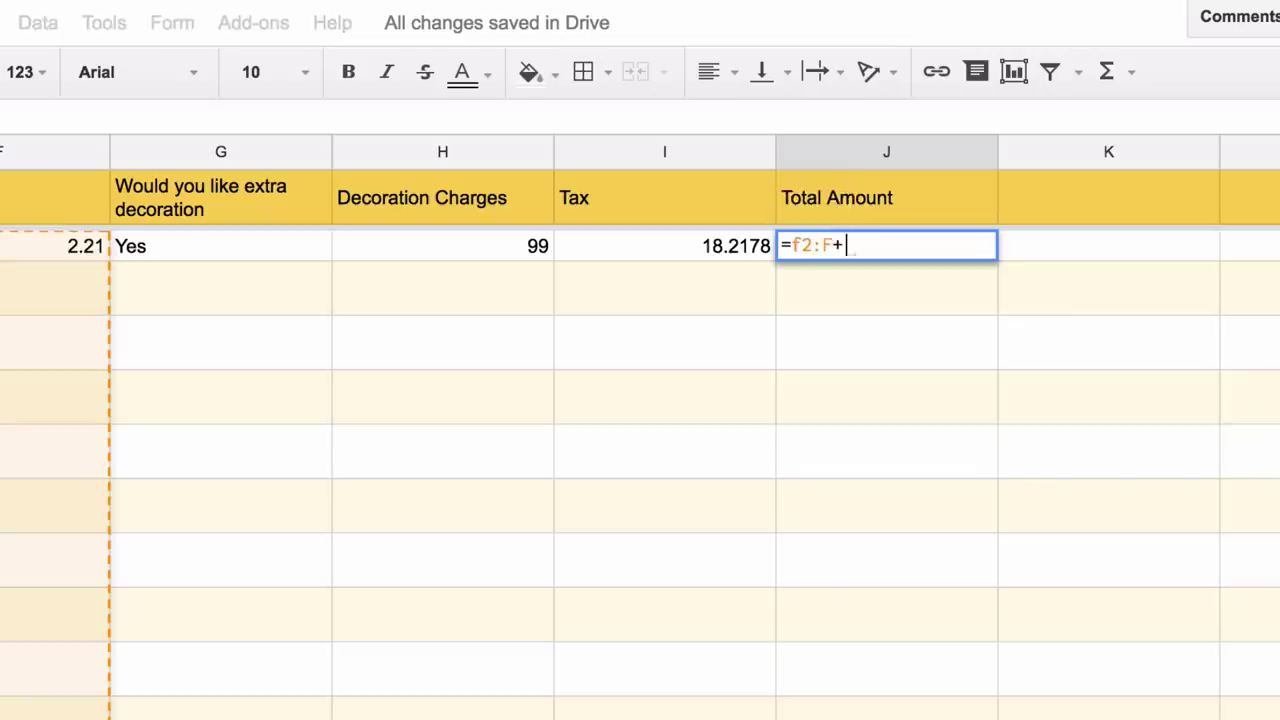
{"action": "type", "text": "h2:H+i"}
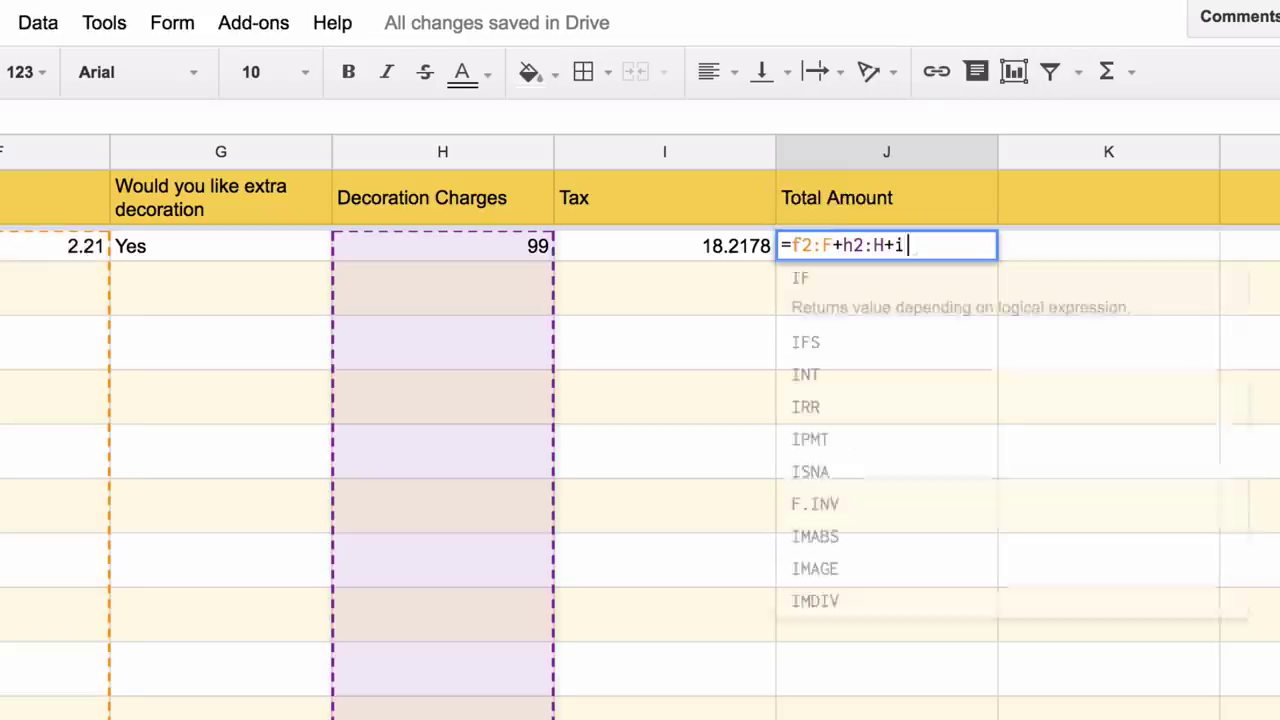
{"action": "type", "text": "2:I"}
{"action": "key", "text": "ctrl+shift+Return"}
{"action": "key", "text": "Up"}
{"action": "key", "text": "Return"}
- Wrap the sum in IF(LEN(F2:F)>0, ...,) so only priced rows get totals, giving 119.4278
{"action": "left_click", "coordinate": [924, 245]}
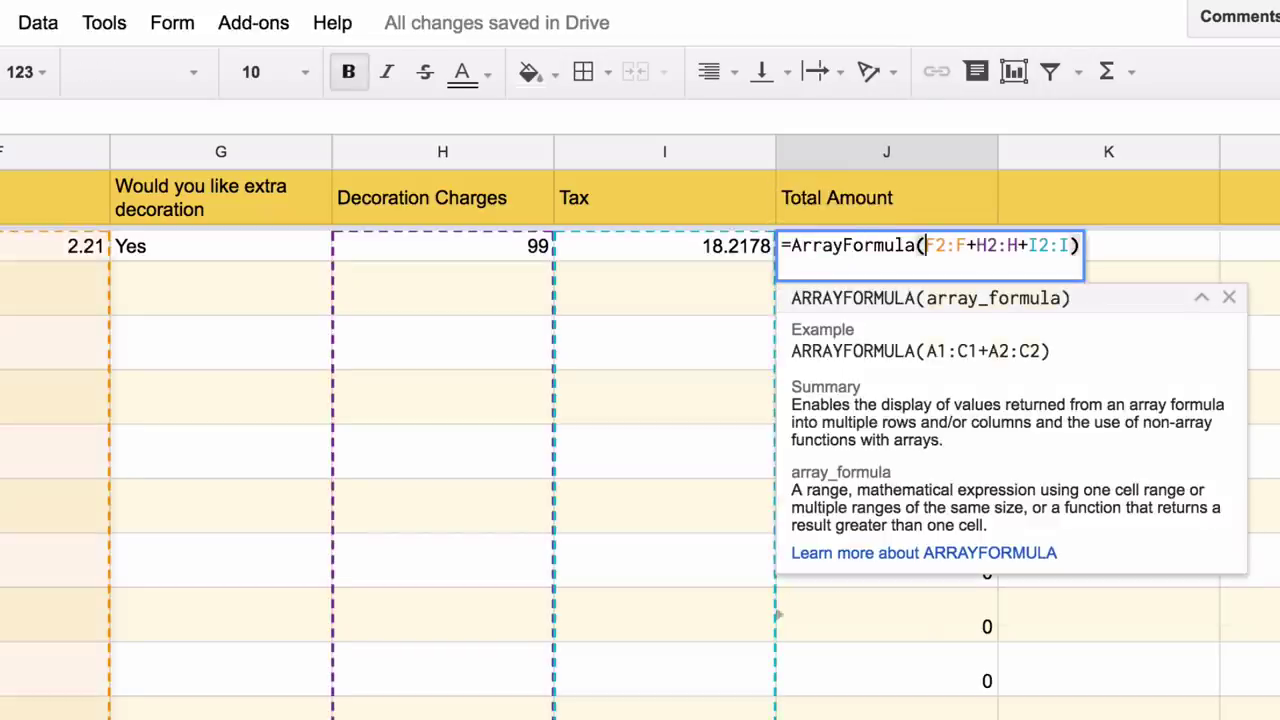
{"action": "type", "text": "if(no"}
{"action": "key", "text": "BackSpace"}
{"action": "key", "text": "BackSpace"}
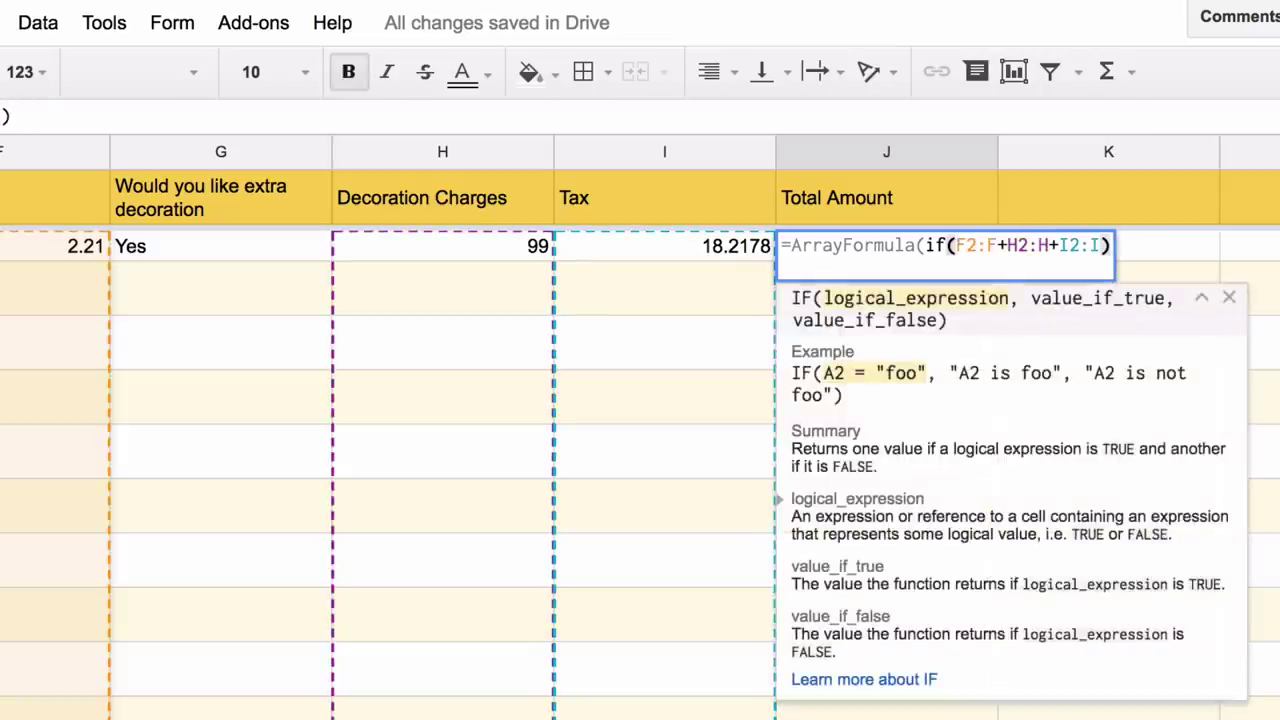
{"action": "type", "text": "len(f2:F"}
{"action": "type", "text": ")>0,"}
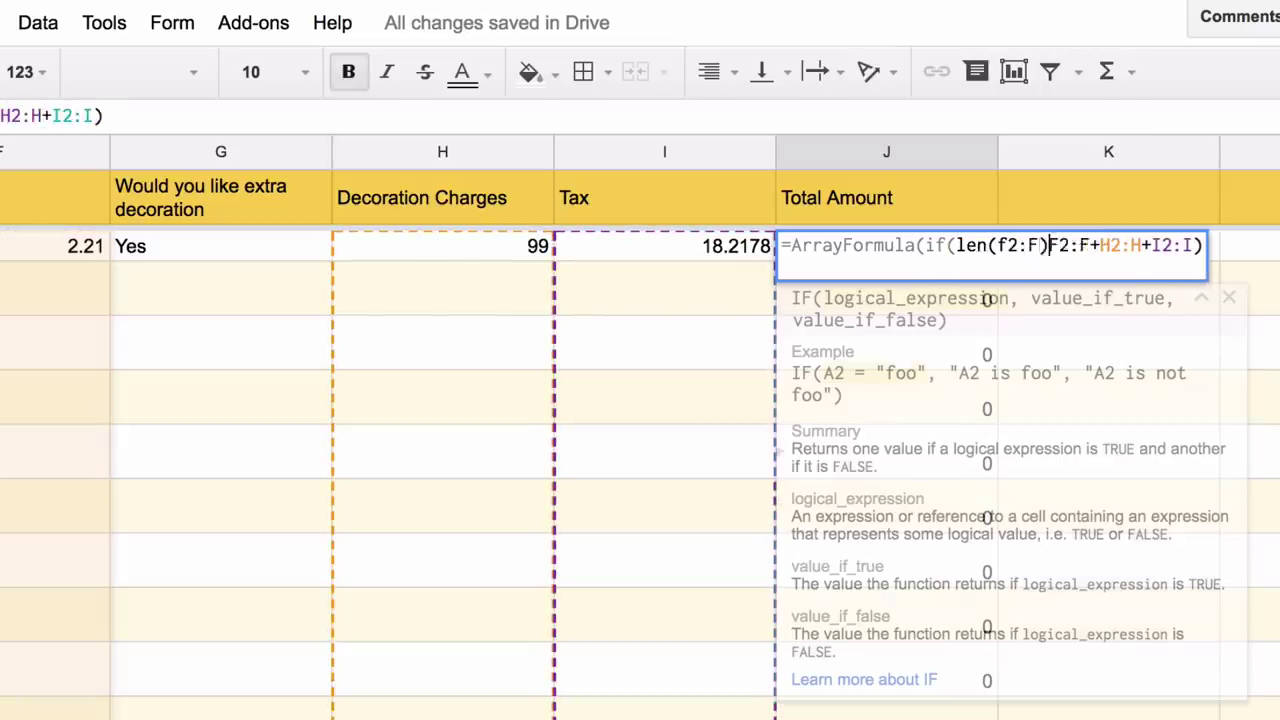
{"action": "left_click", "coordinate": [1214, 245]}
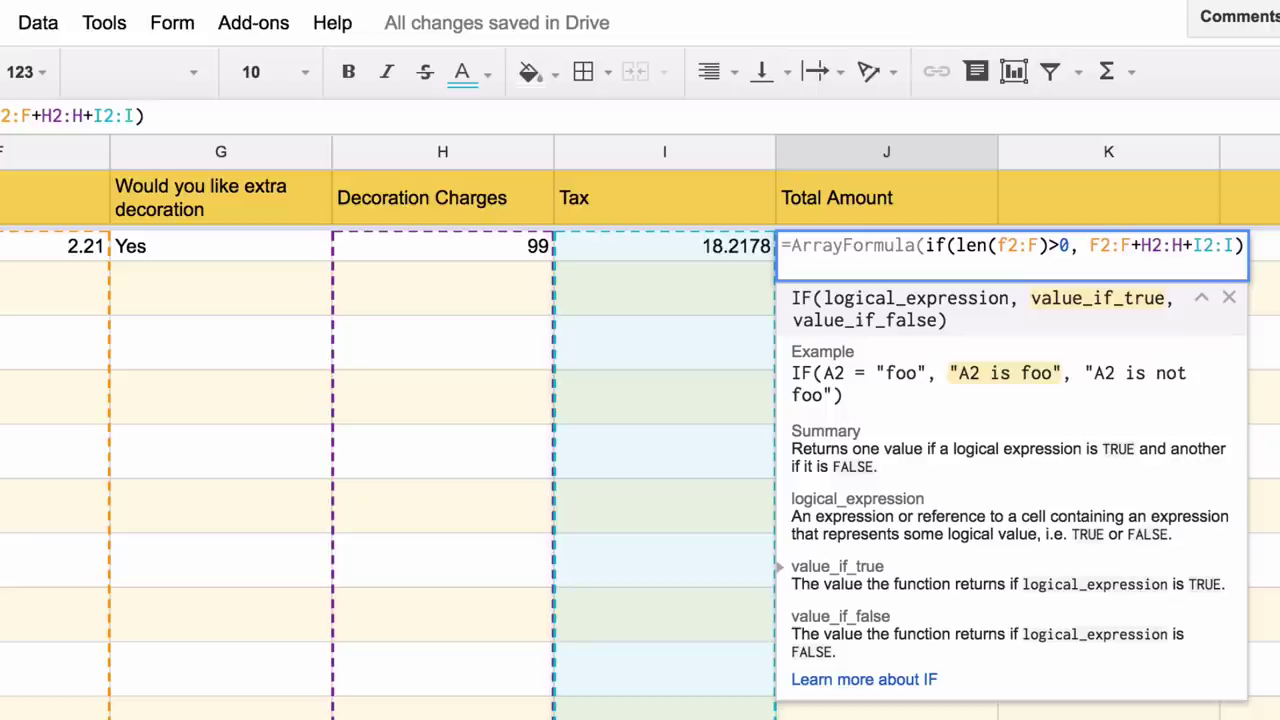
{"action": "type", "text": ","}
{"action": "key", "text": "Return"}
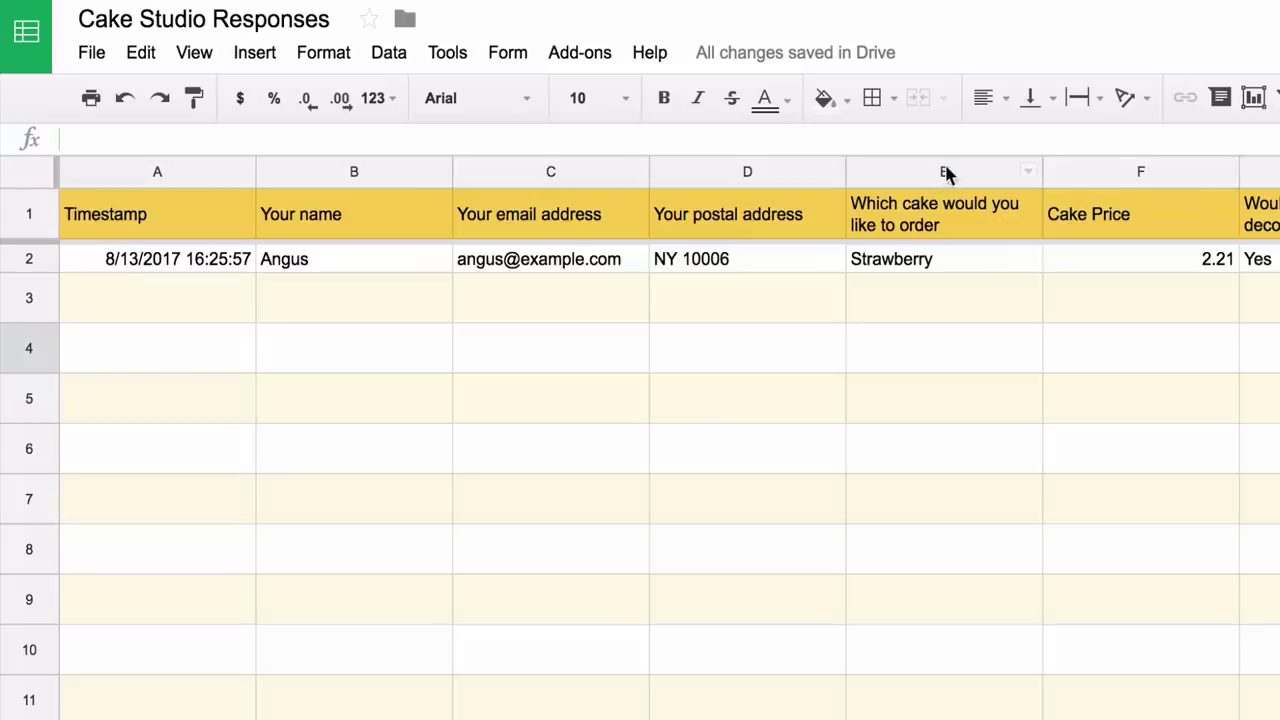
- Insert an empty column to the left of the cake choice column E
{"action": "left_click", "coordinate": [946, 168]}
{"action": "right_click", "coordinate": [944, 165]}
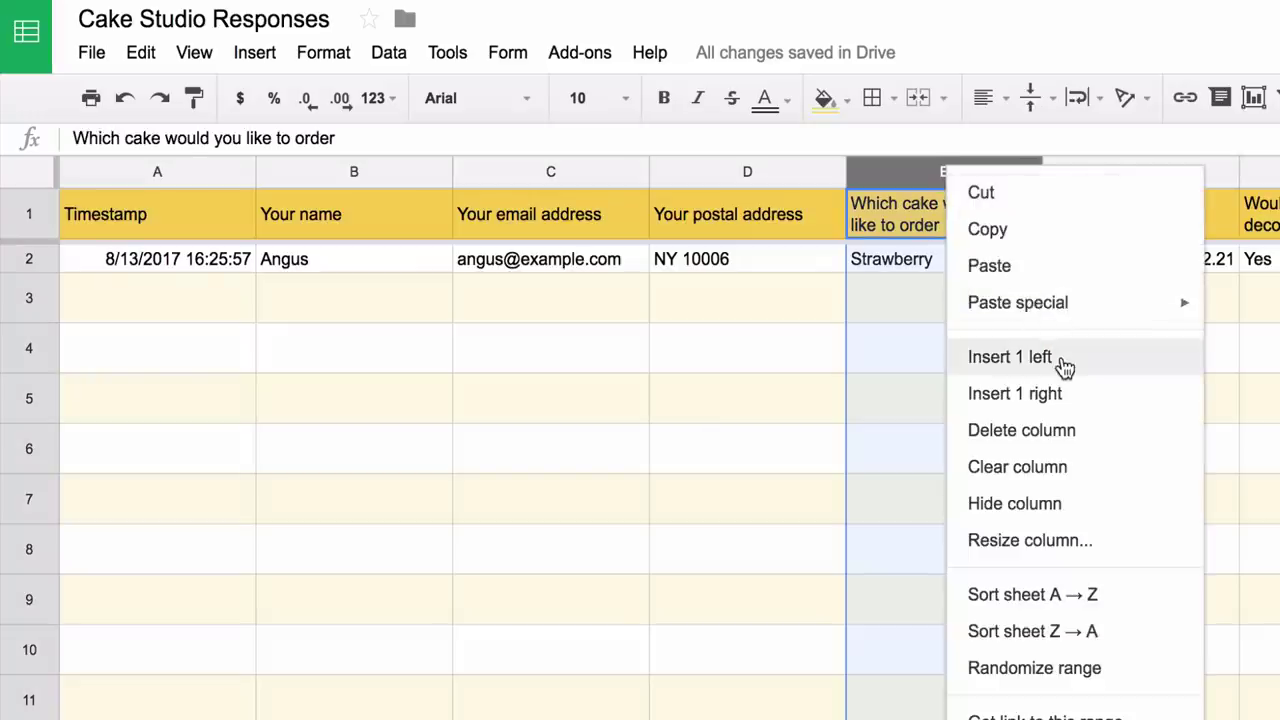
{"action": "left_click", "coordinate": [1058, 358]}
- Label E1 'Google Maps Image' and enter =GOOGLEMAPS(D2:D) in E2
{"action": "left_click", "coordinate": [951, 220]}
{"action": "type", "text": "Go"}
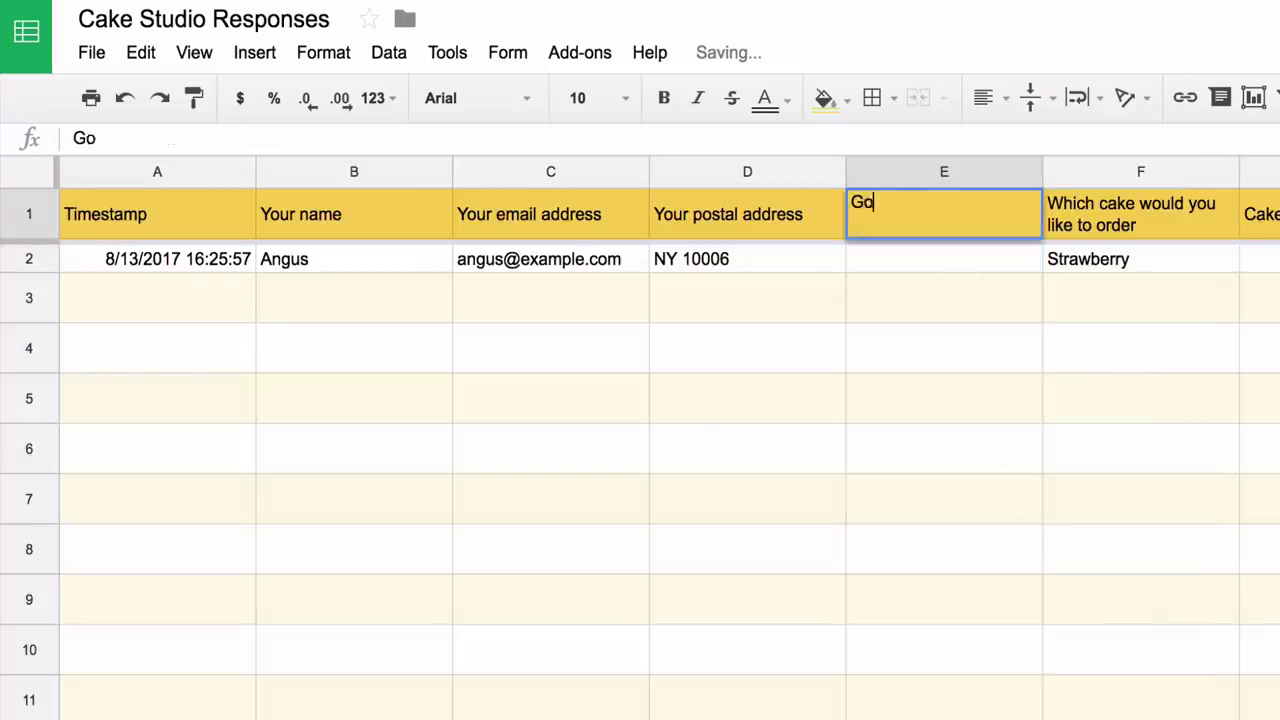
{"action": "type", "text": "ogle Maps "}
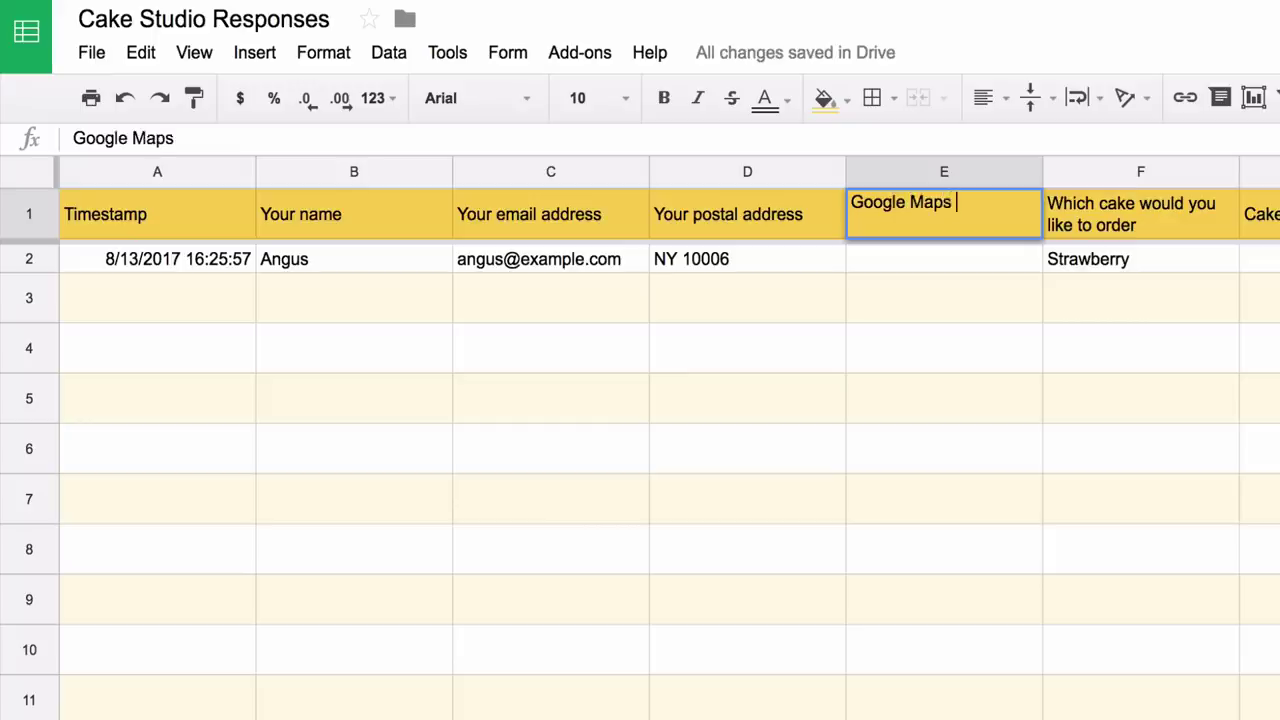
{"action": "type", "text": "Image"}
{"action": "key", "text": "Return"}
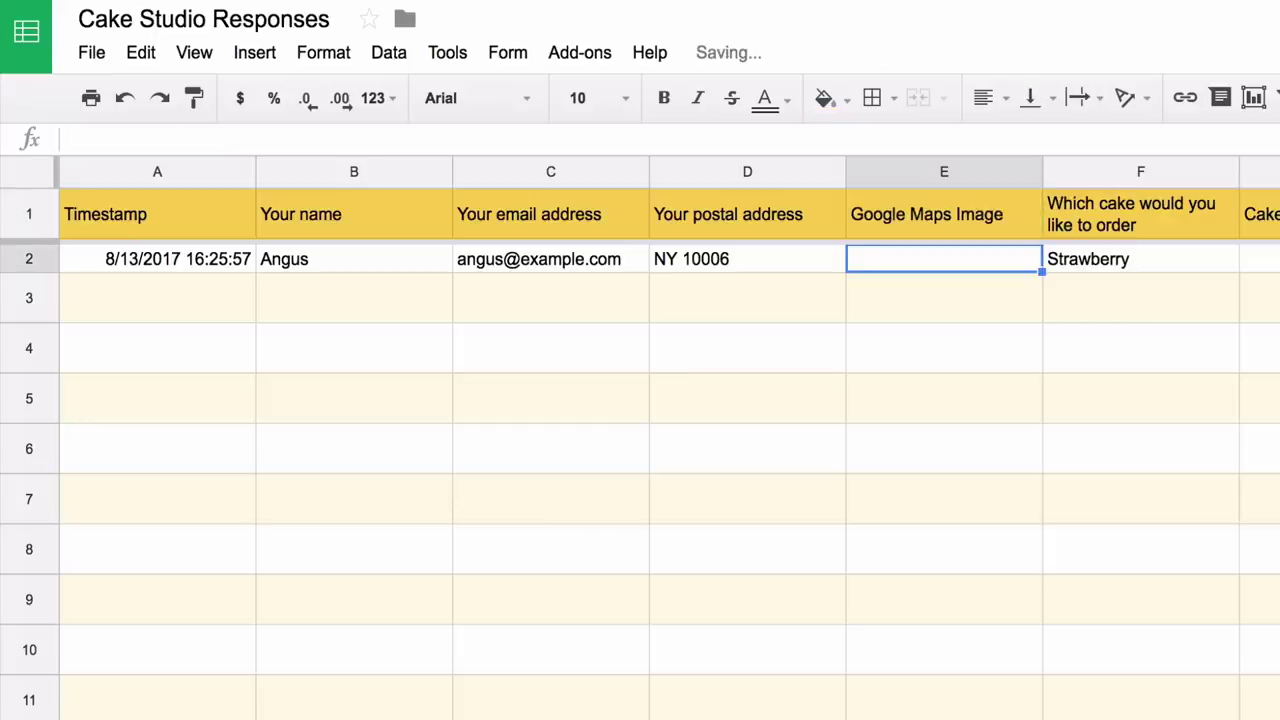
{"action": "type", "text": "=GOOGL"}
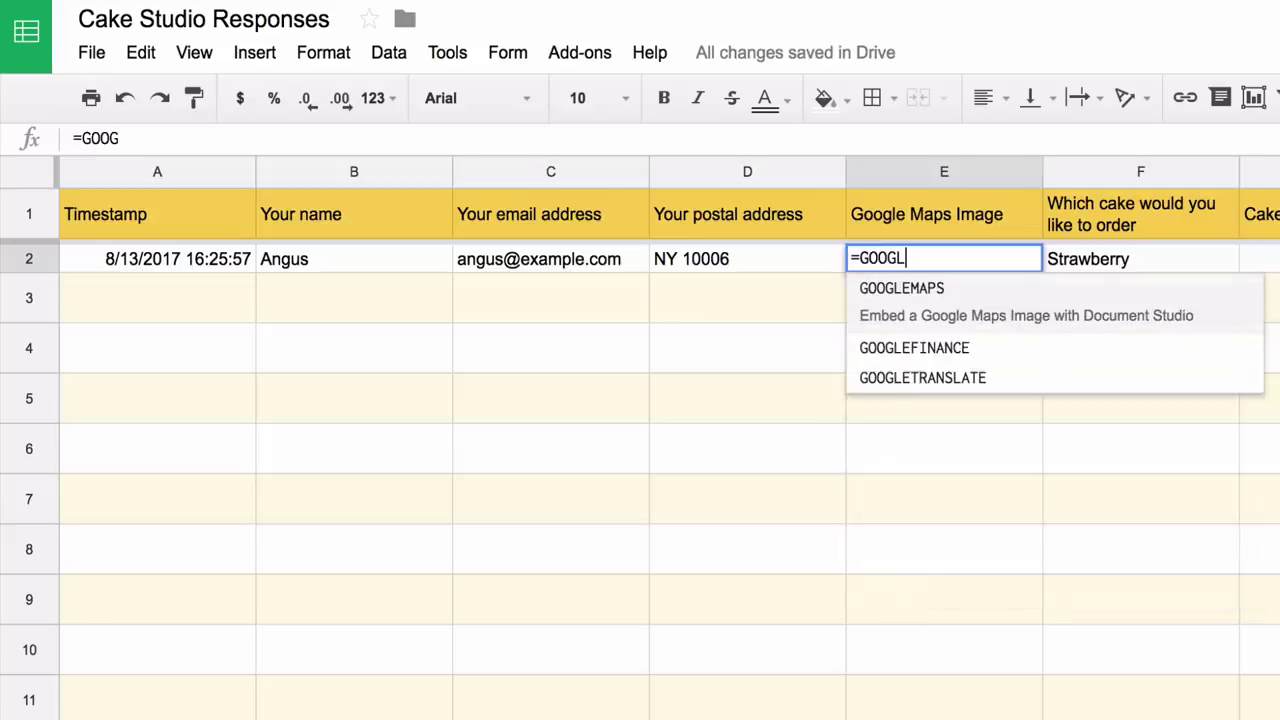
{"action": "key", "text": "Tab"}
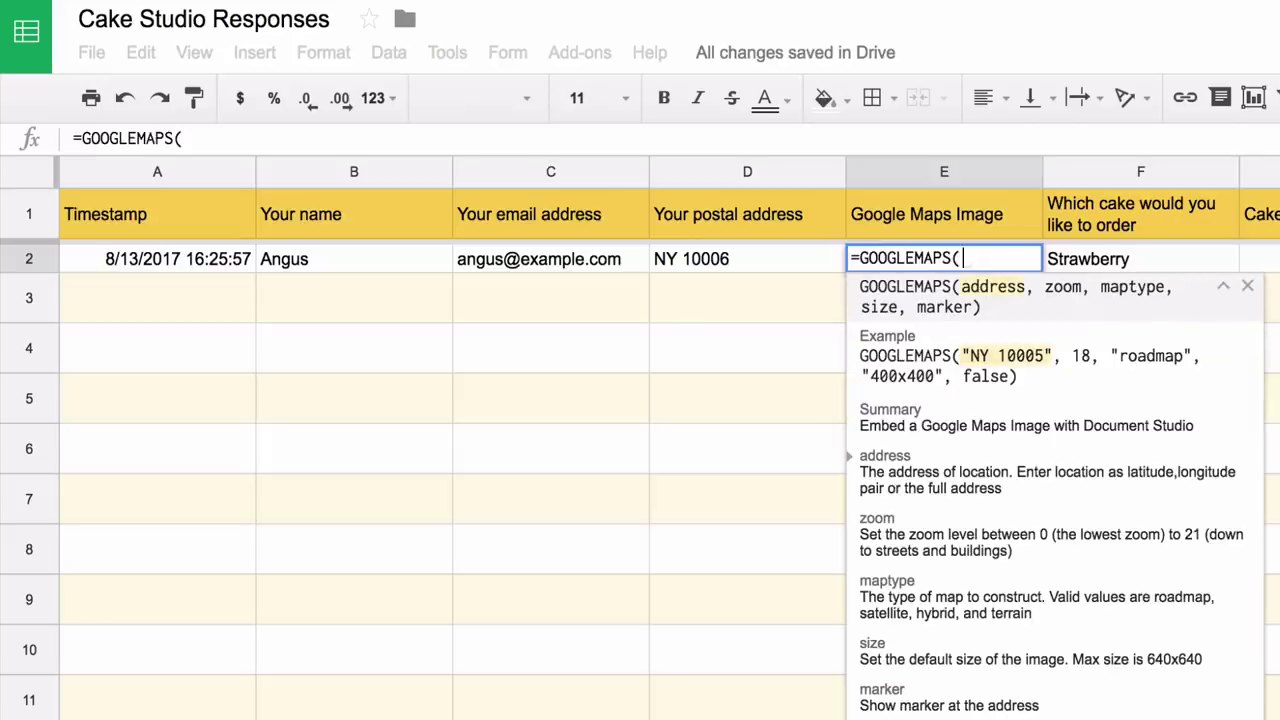
{"action": "type", "text": "D"}
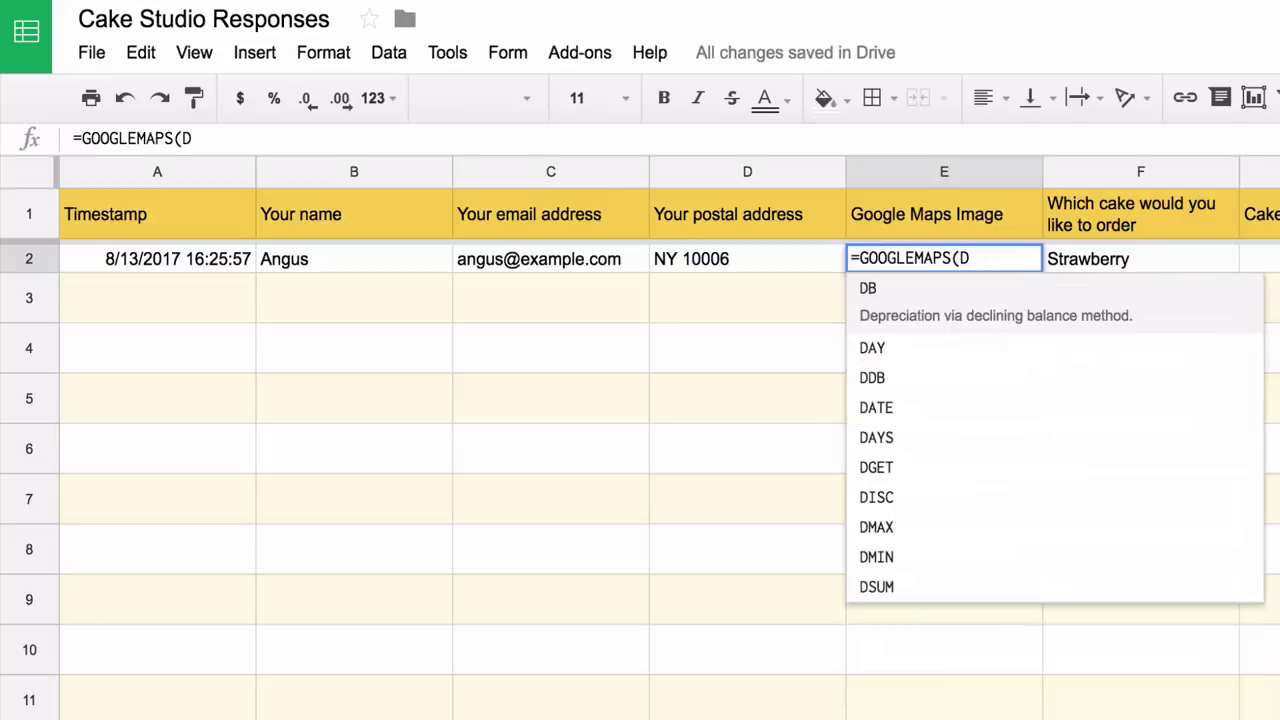
{"action": "type", "text": "2:D"}
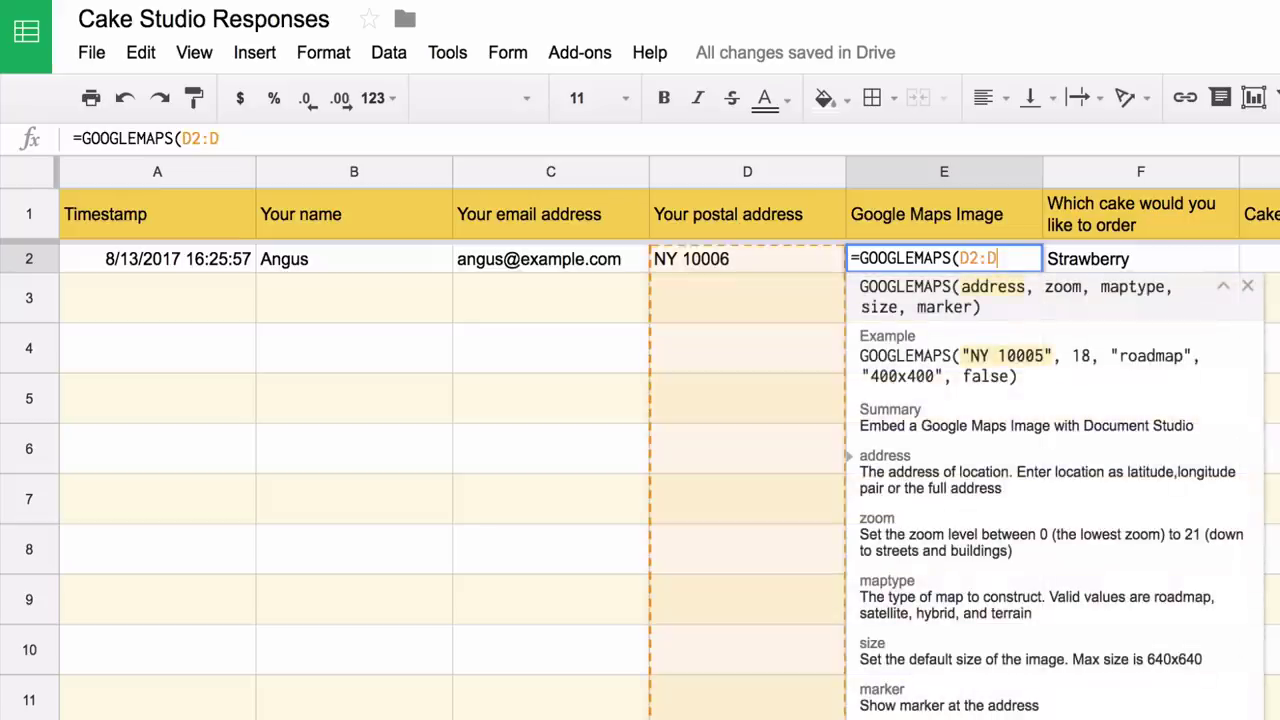
{"action": "type", "text": ")"}
{"action": "key", "text": "Return"}
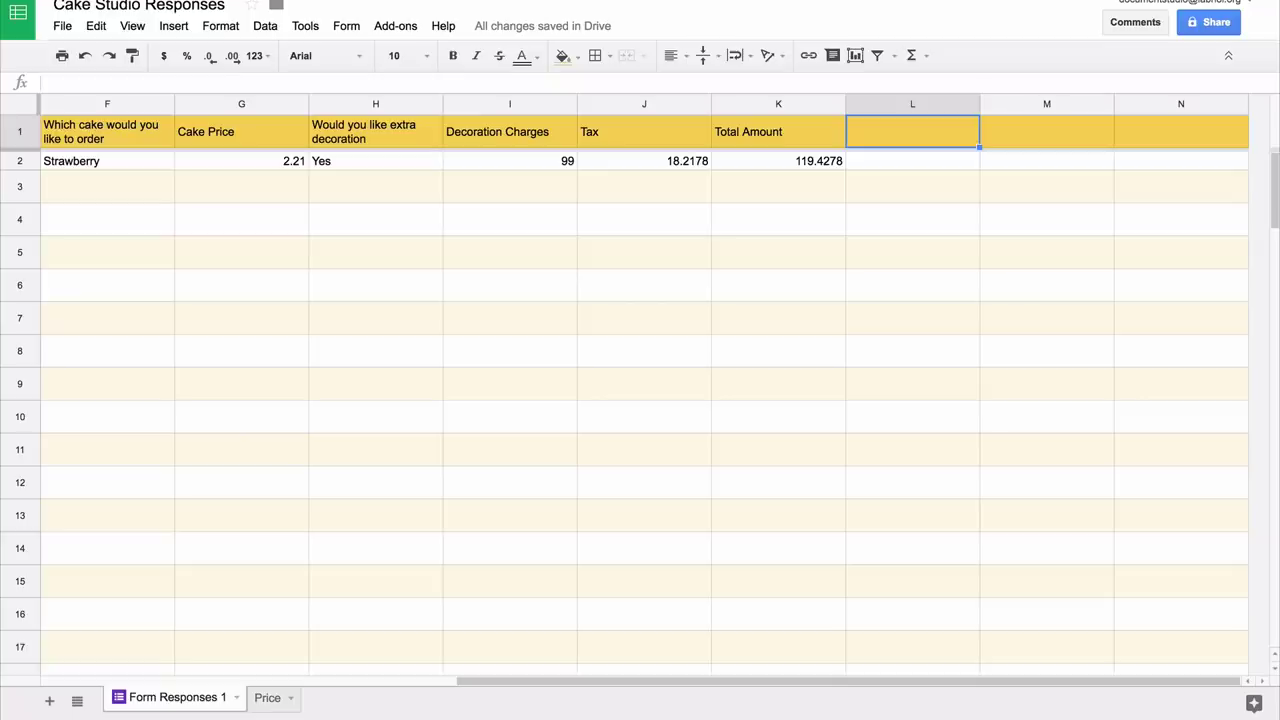
- Label L1 'PayPal Payment Link' and enter =PAYPAL(F2:F, K2:K, "USD", seller's PayPal e-mail) in L2
{"action": "type", "text": "Pay"}
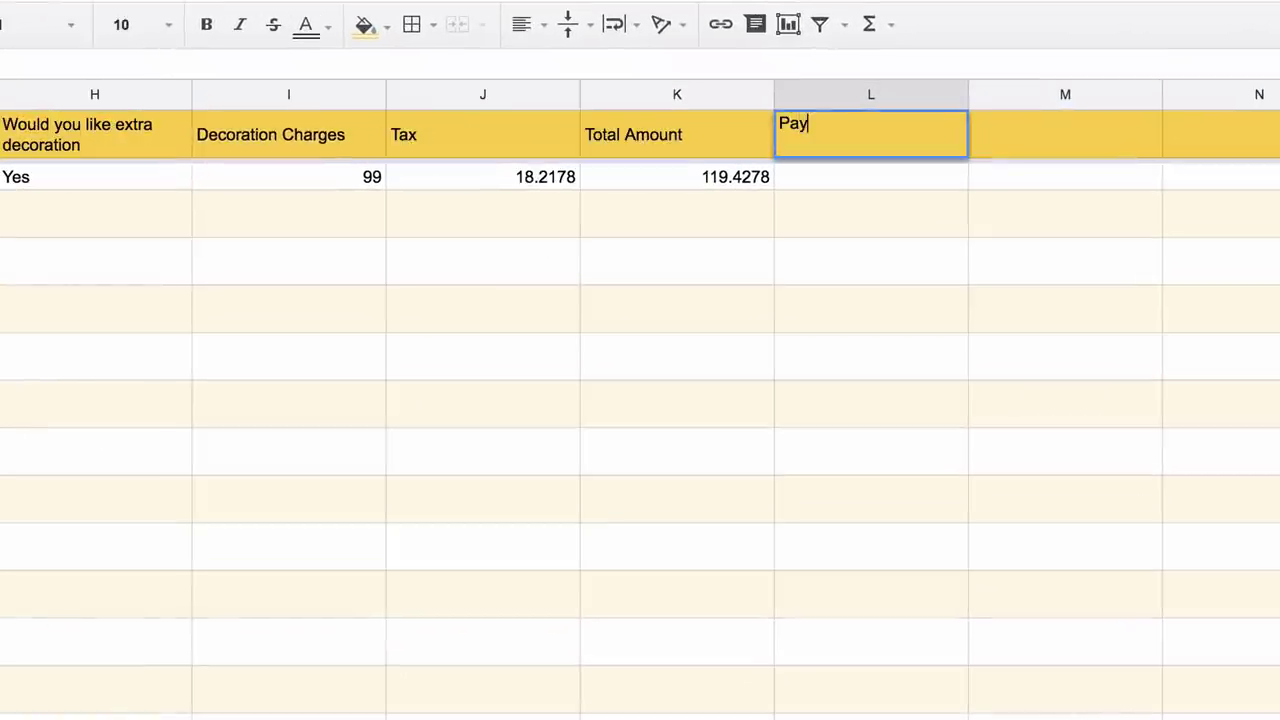
{"action": "type", "text": "Pal Payment"}
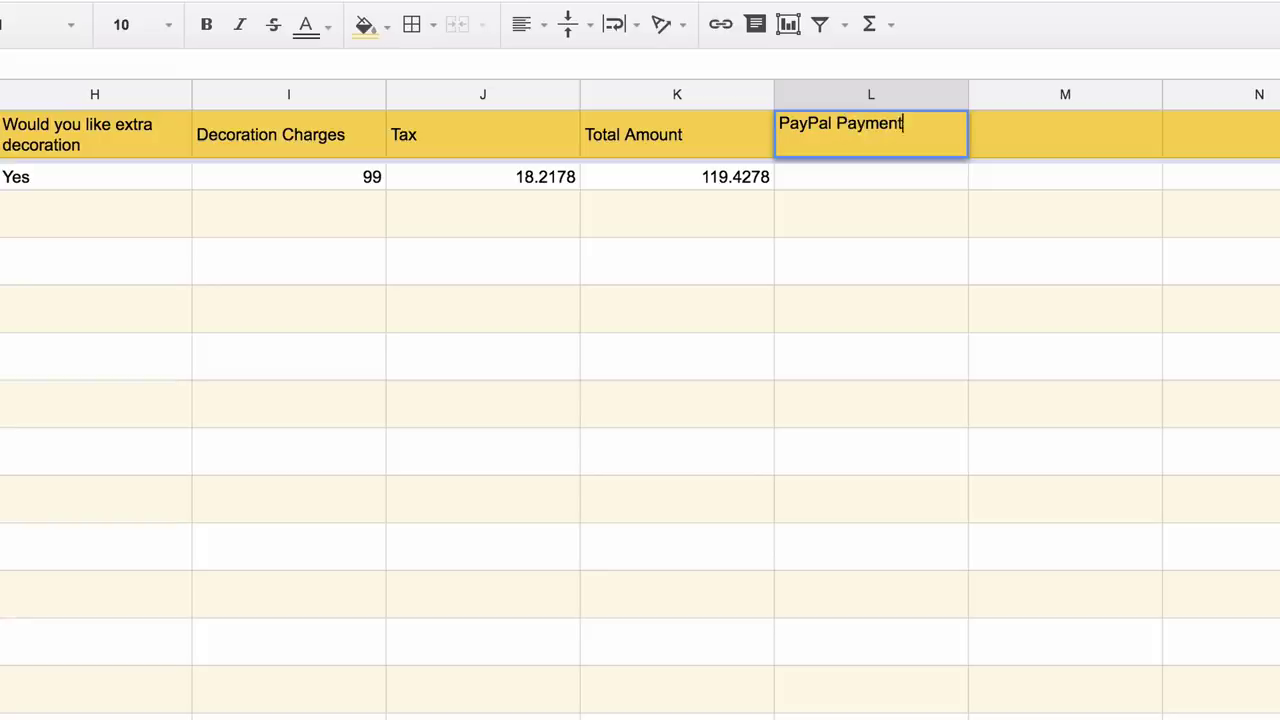
{"action": "type", "text": " Link"}
{"action": "key", "text": "Return"}
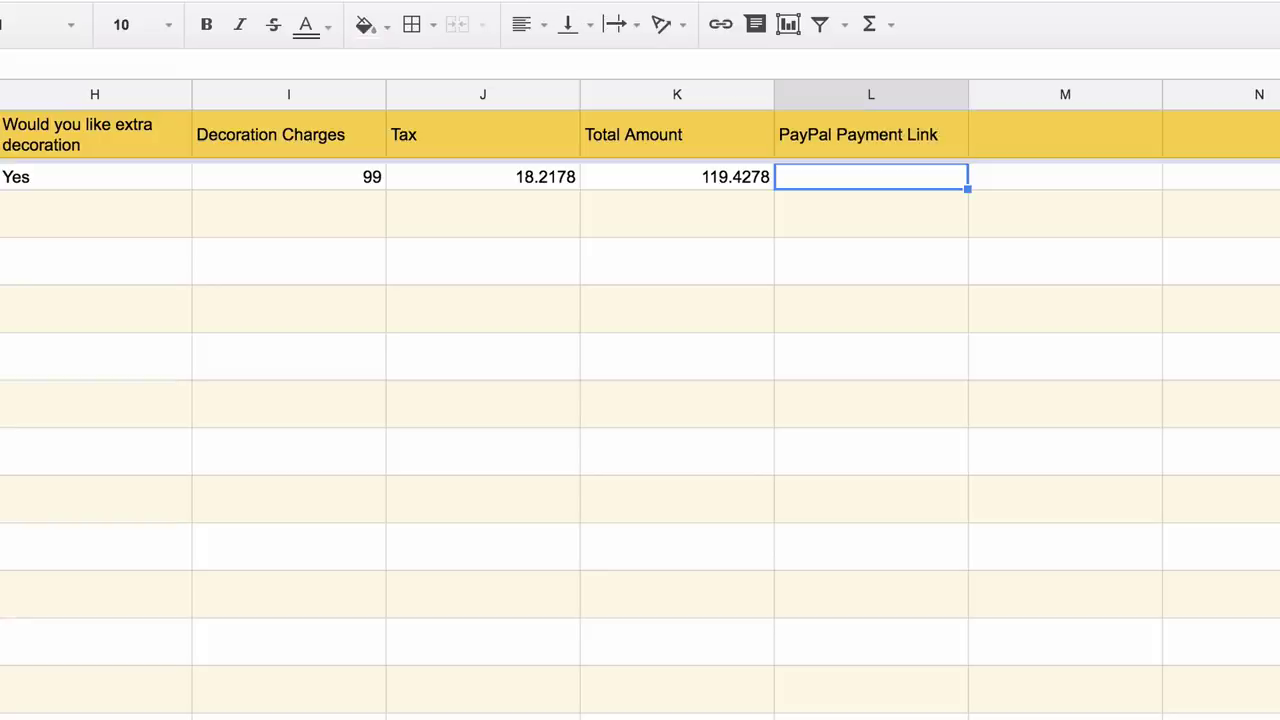
{"action": "type", "text": "=PAYPA"}
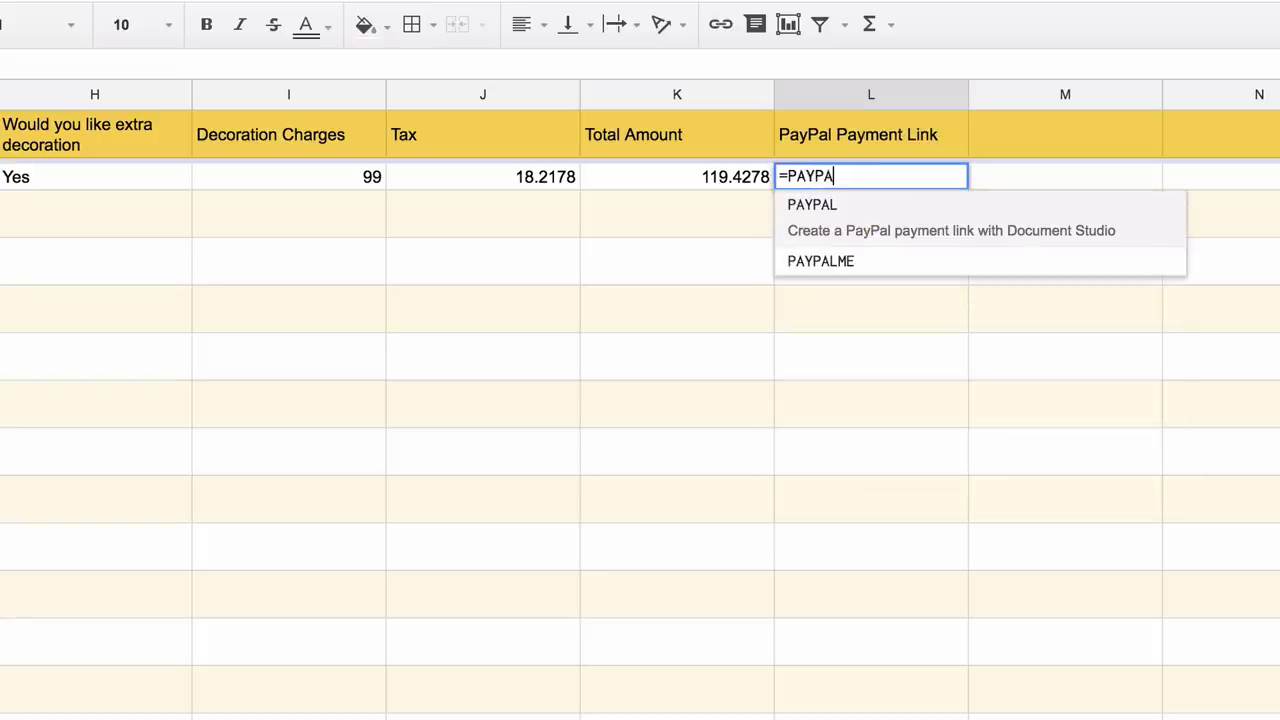
{"action": "type", "text": "L(F2"}
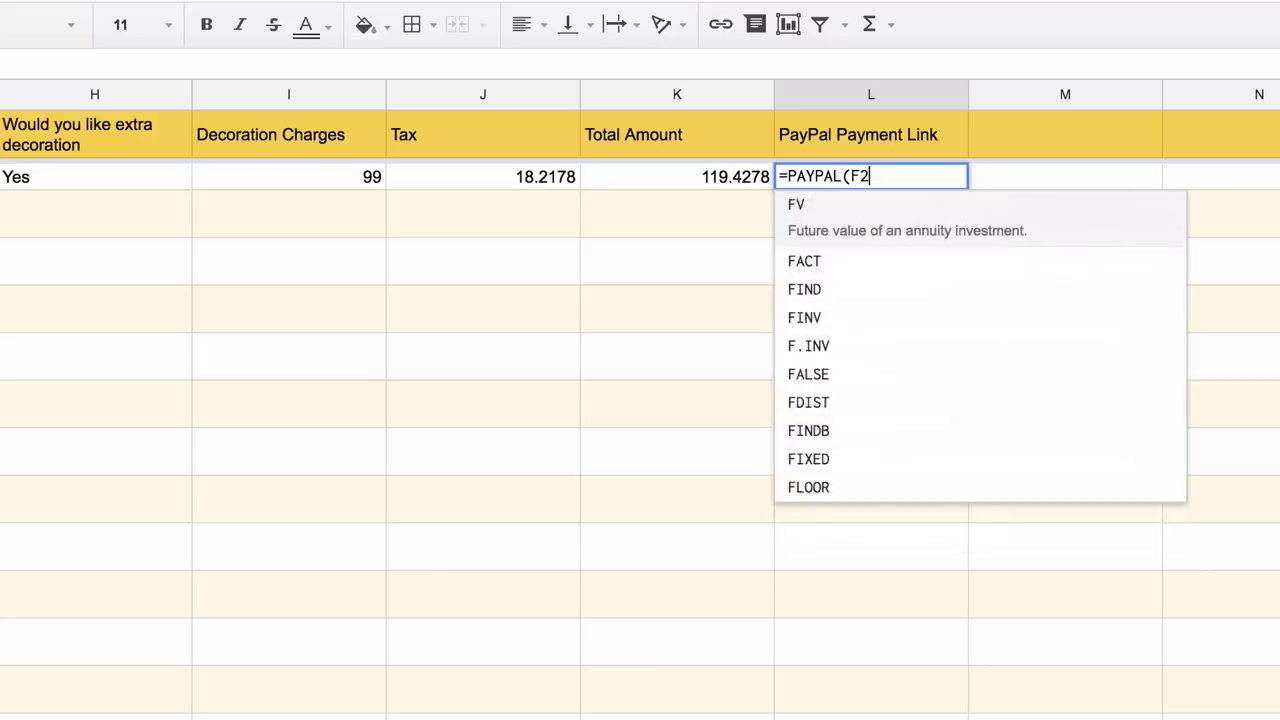
{"action": "type", "text": ":F"}
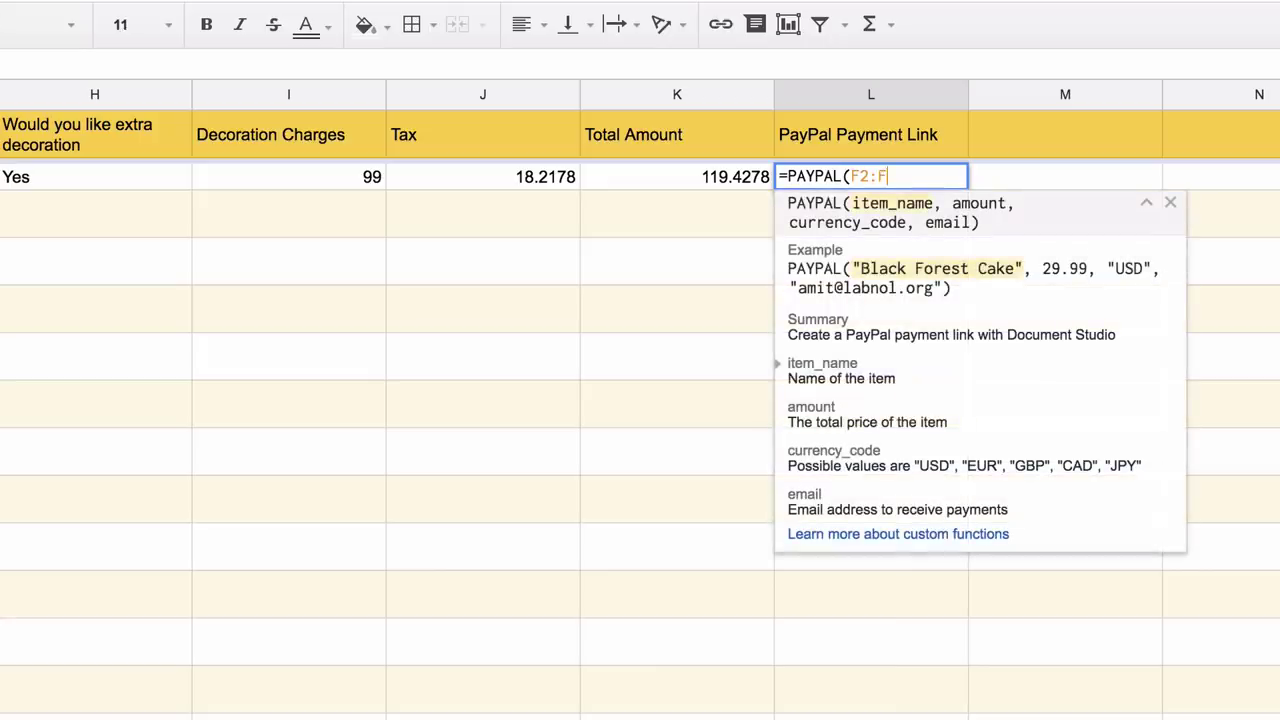
{"action": "type", "text": ", "}
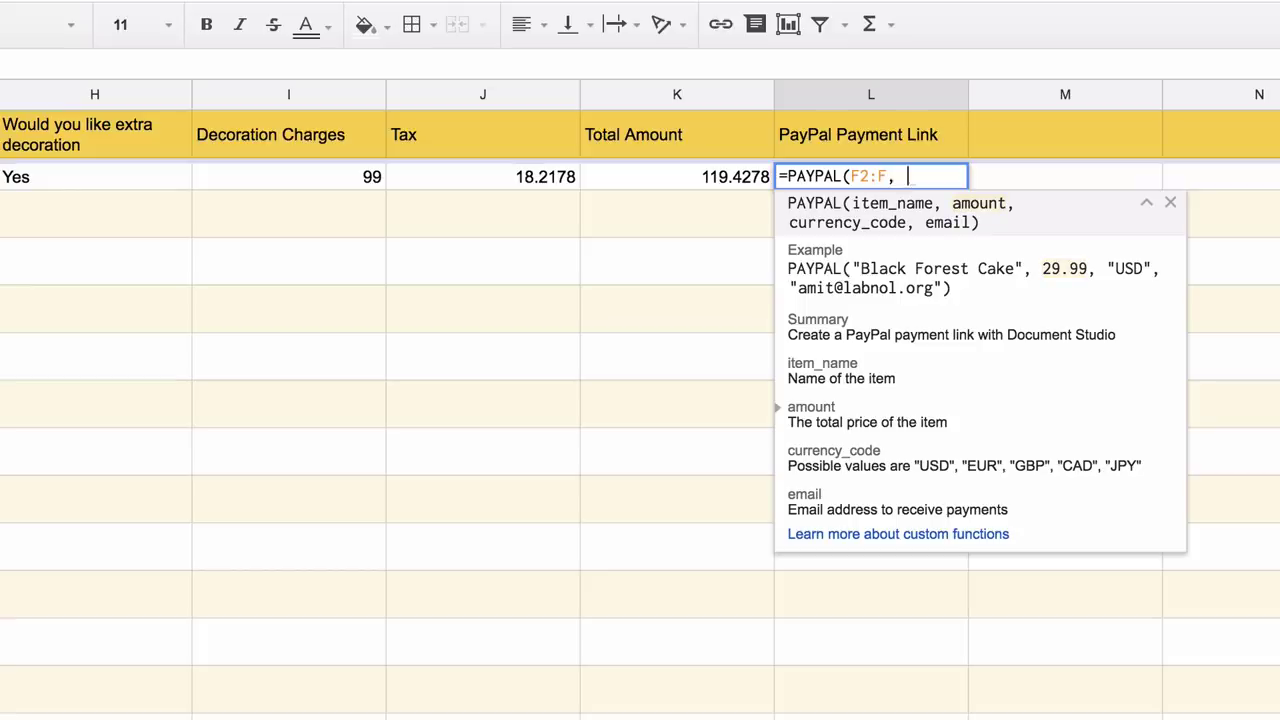
{"action": "type", "text": "K2"}
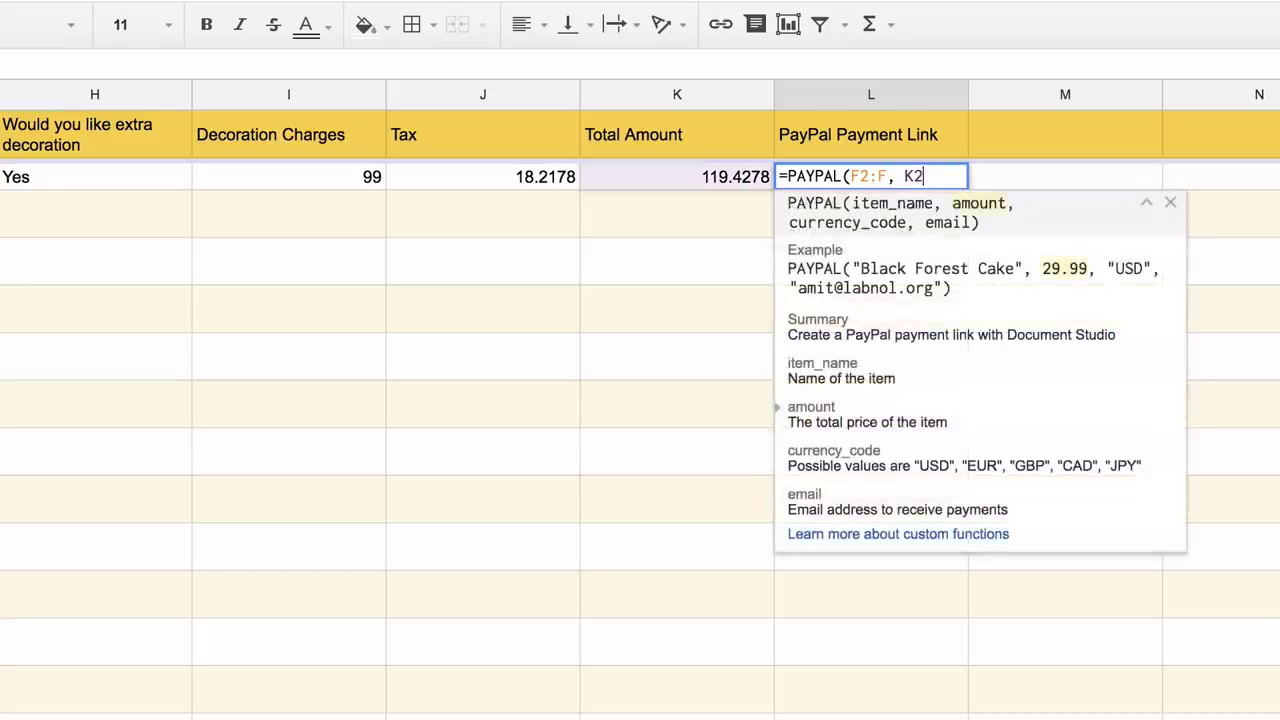
{"action": "type", "text": ":K,"}
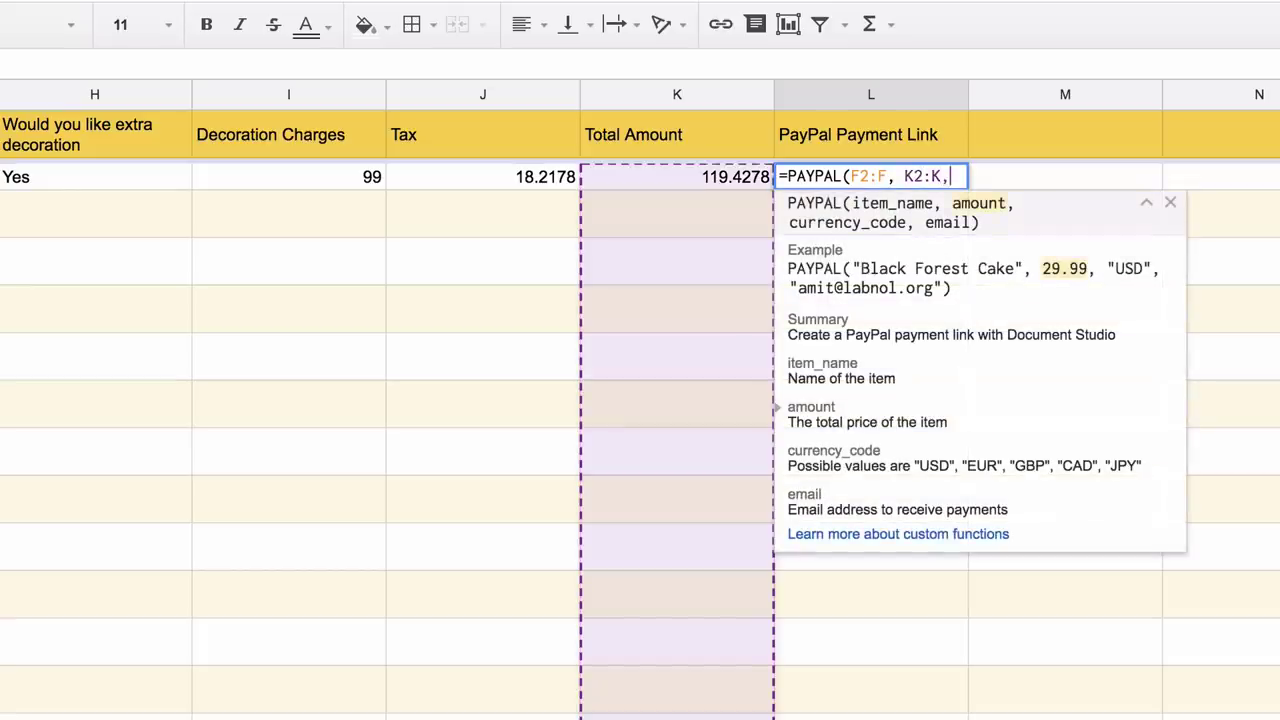
{"action": "type", "text": " \"USD\", "}
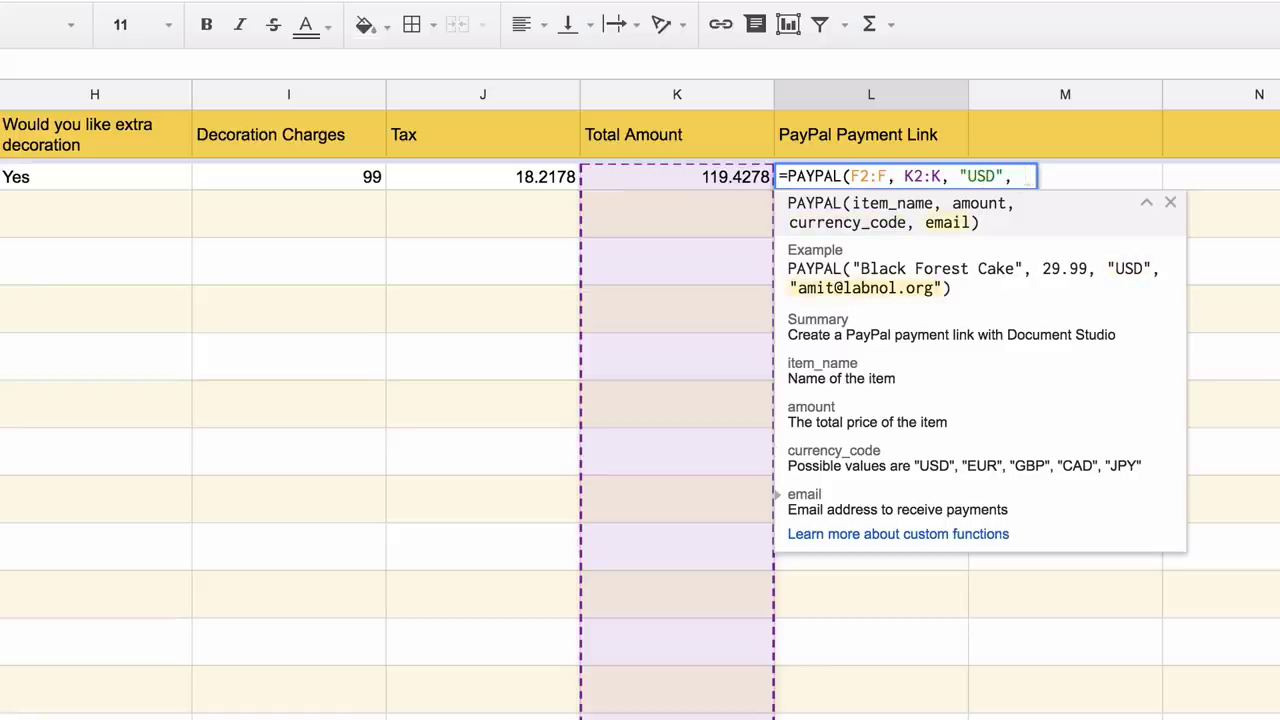
{"action": "type", "text": "\""}
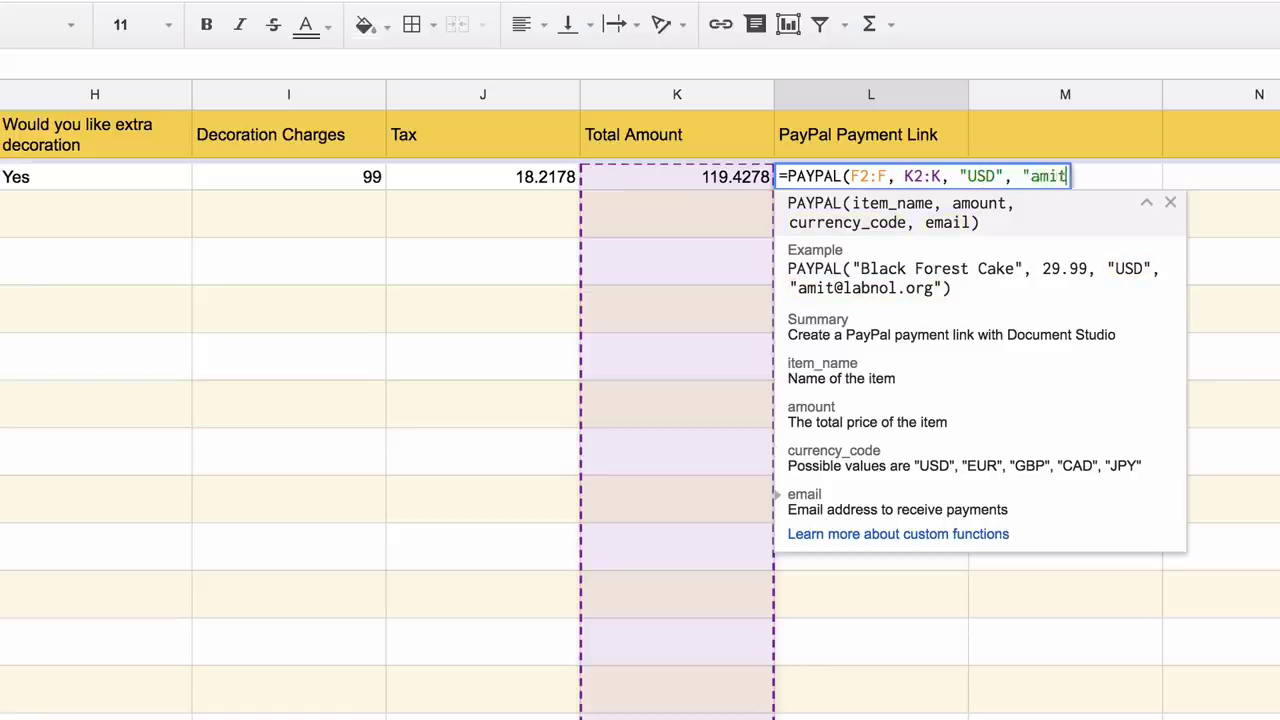
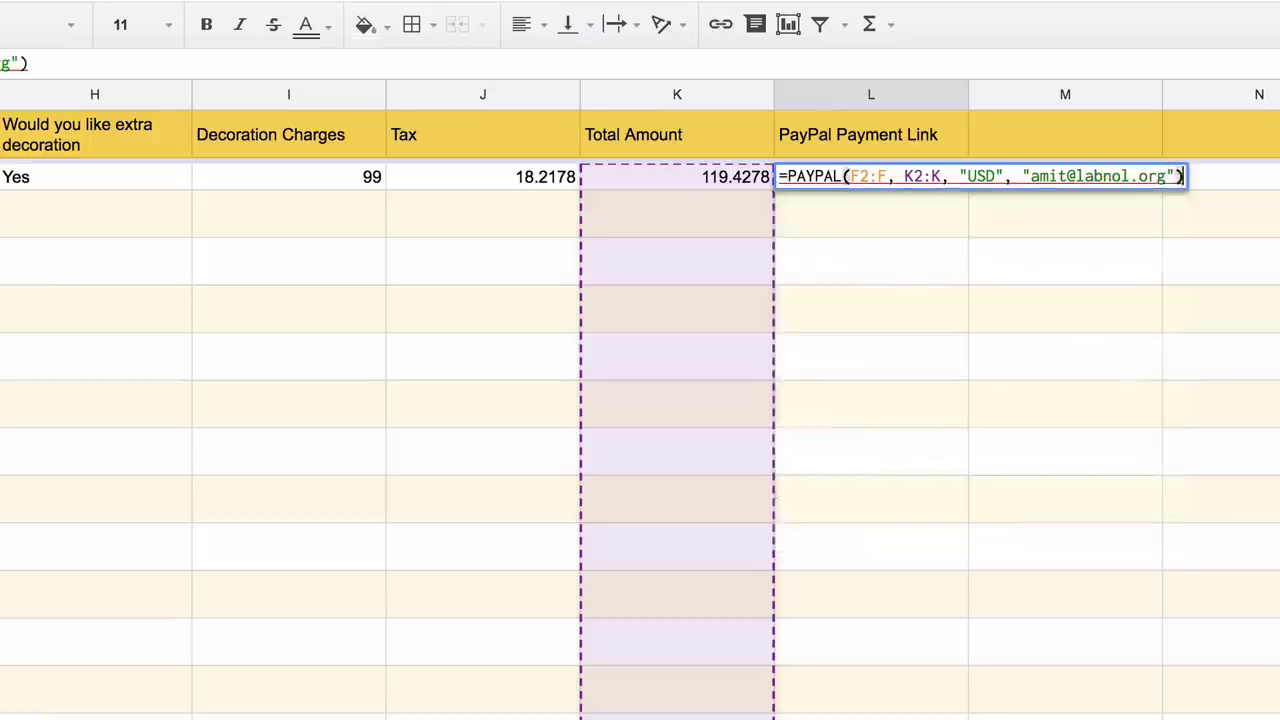
{"action": "key", "text": "Return"}
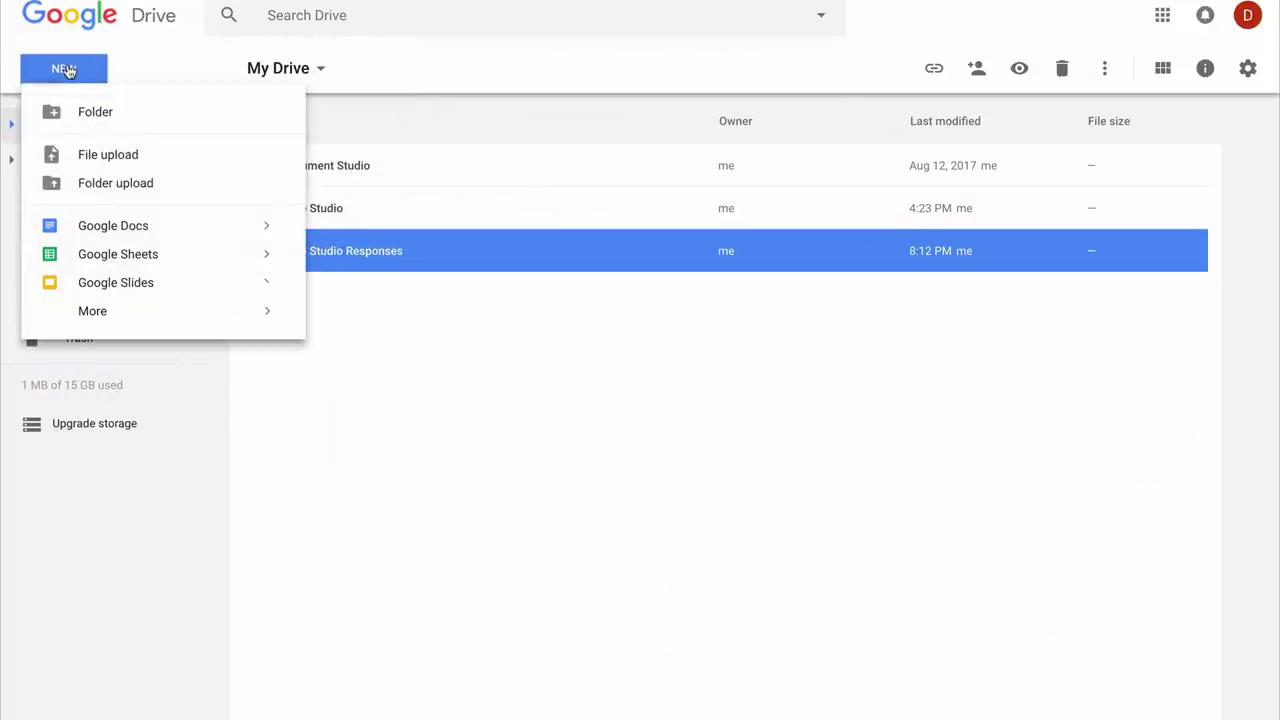
- Open the Template gallery via New > Google Sheets > From a template and browse the templates
{"action": "mouse_move", "coordinate": [274, 262]}
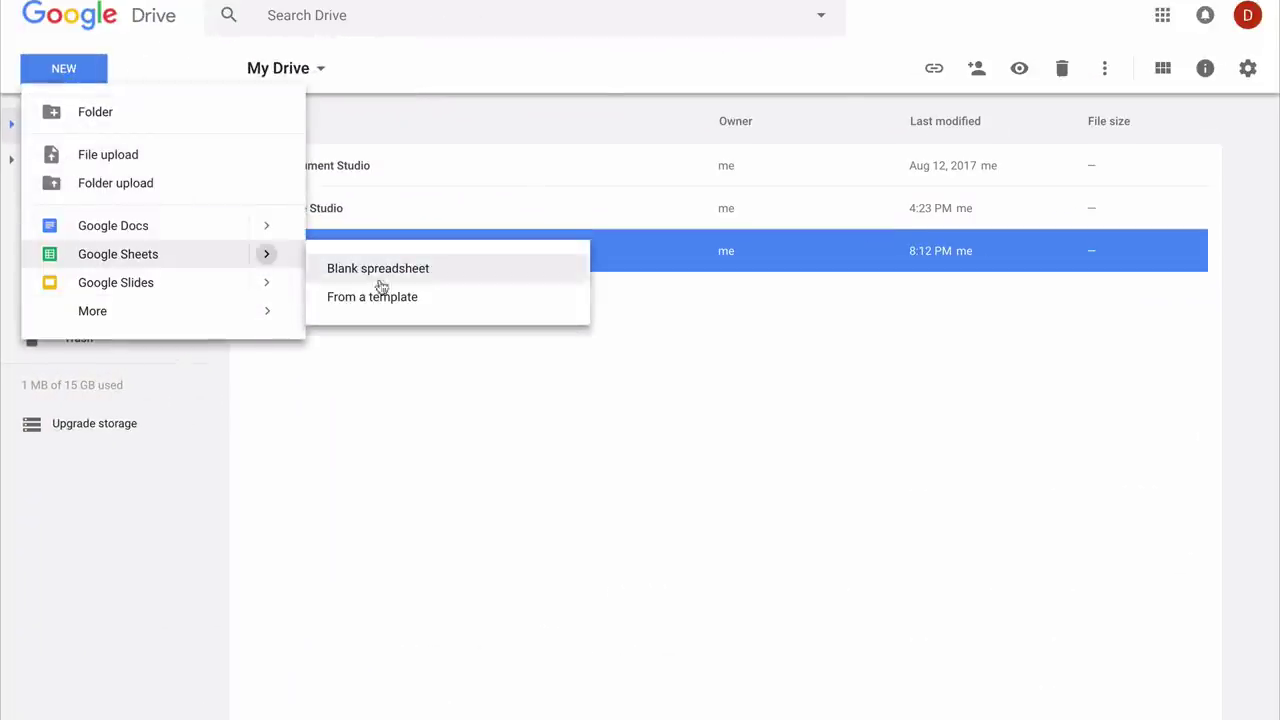
{"action": "left_click", "coordinate": [374, 297]}
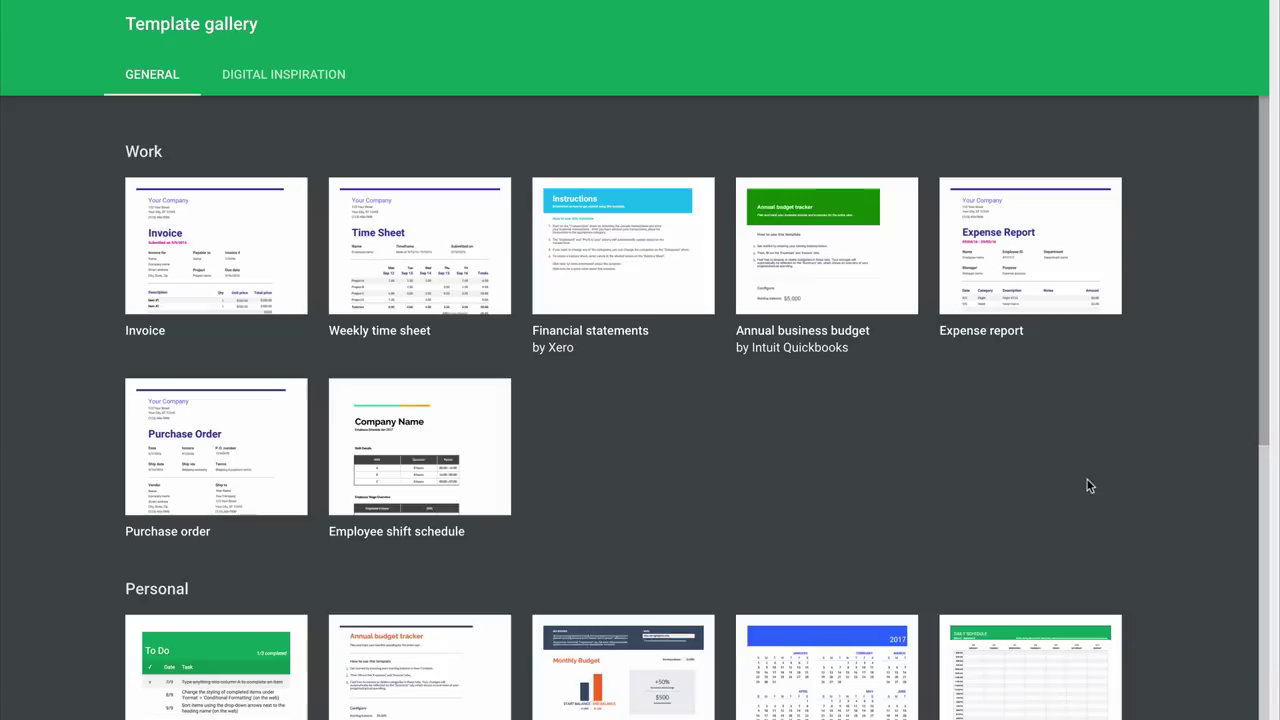
{"action": "scroll", "coordinate": [1146, 494], "scroll_direction": "down", "scroll_amount": 3}
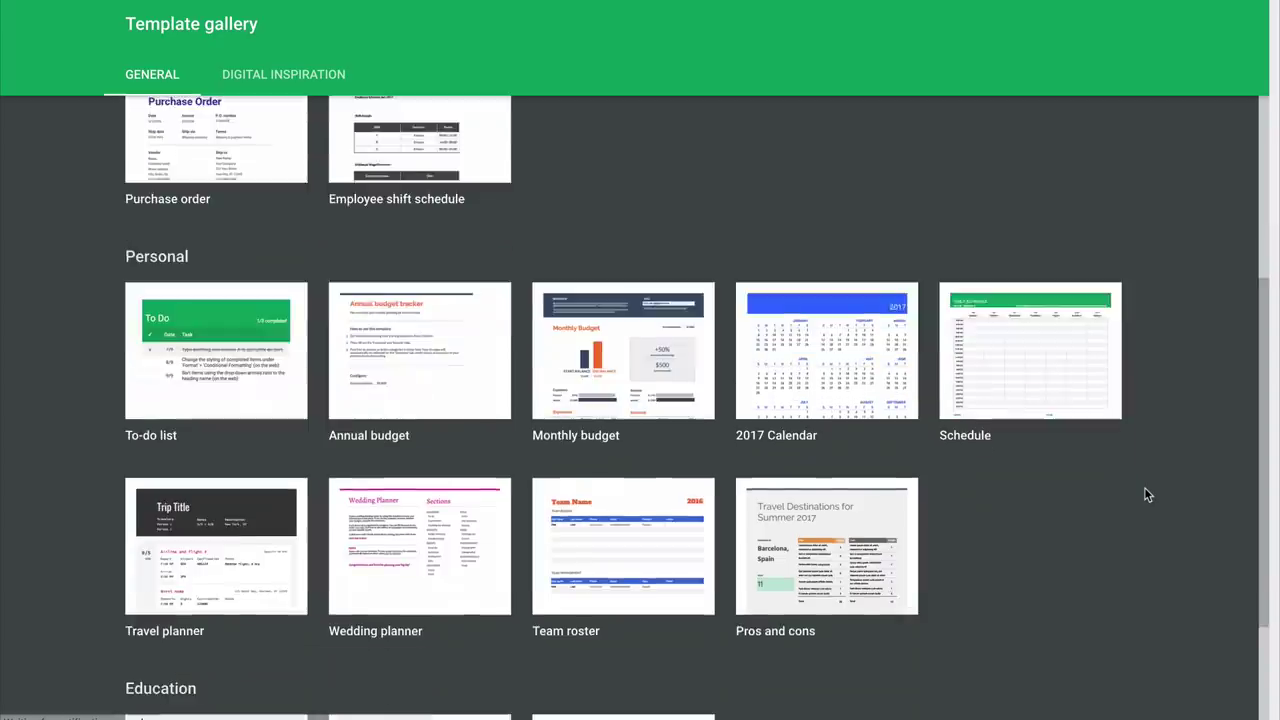
{"action": "scroll", "coordinate": [1146, 494], "scroll_direction": "up", "scroll_amount": 3}
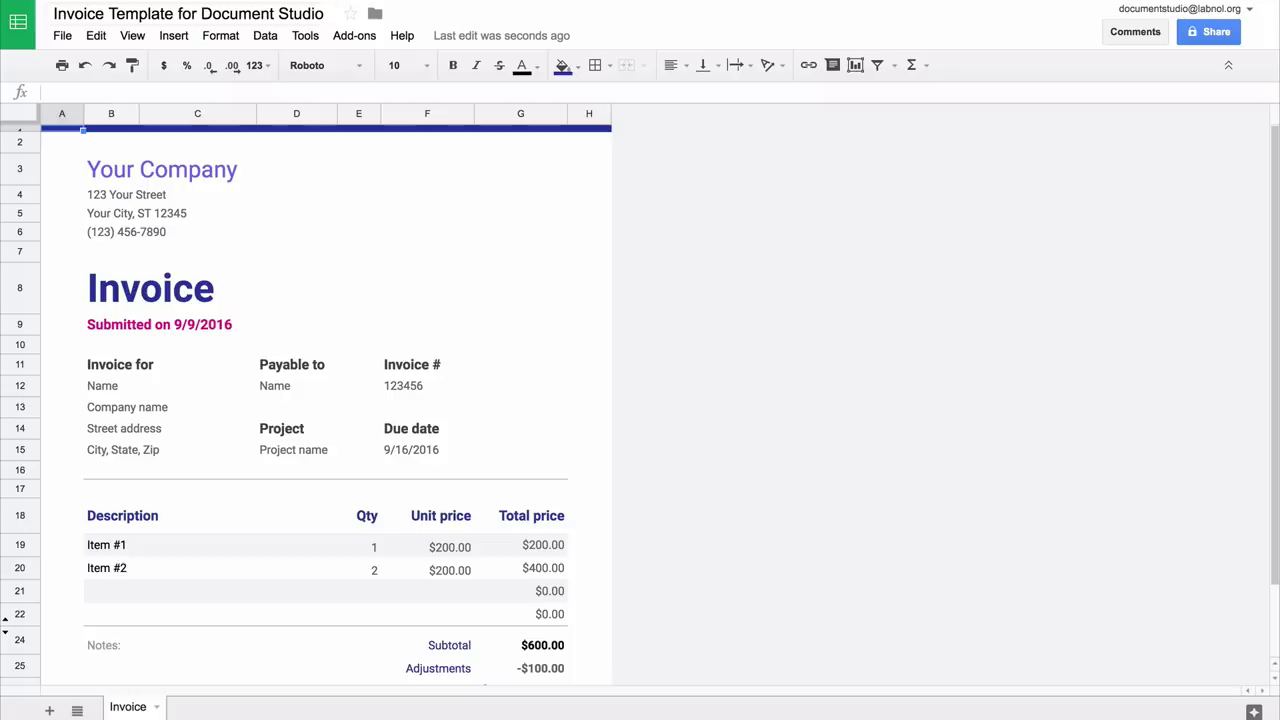
- Replace the 'Your Company' name with Cake Studio
{"action": "left_click", "coordinate": [210, 169]}
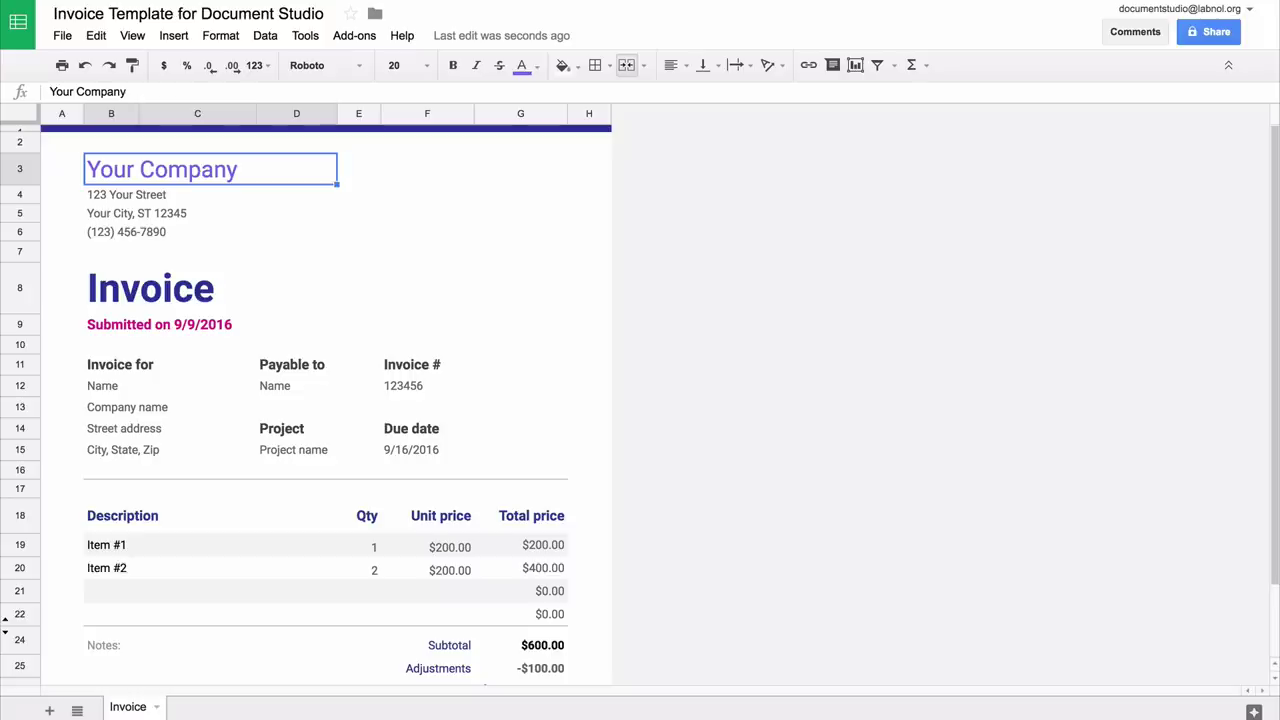
{"action": "type", "text": "Cake S"}
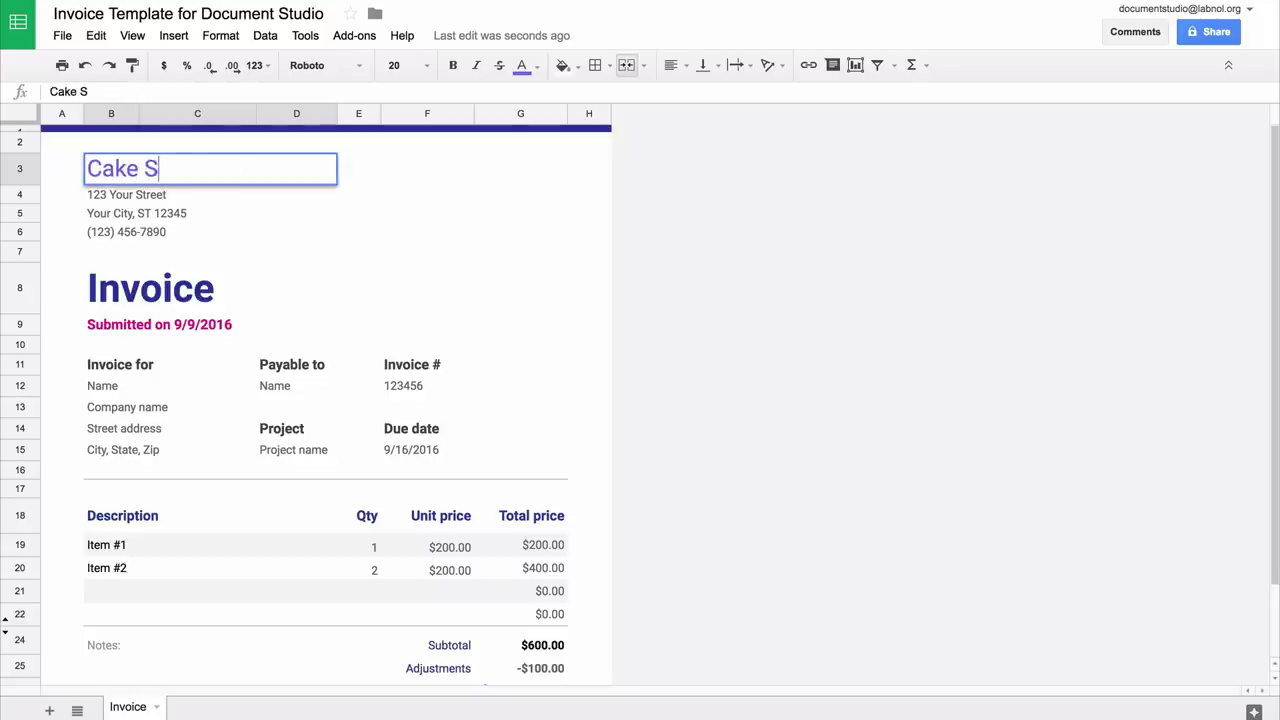
{"action": "type", "text": "tudio"}
{"action": "key", "text": "Return"}
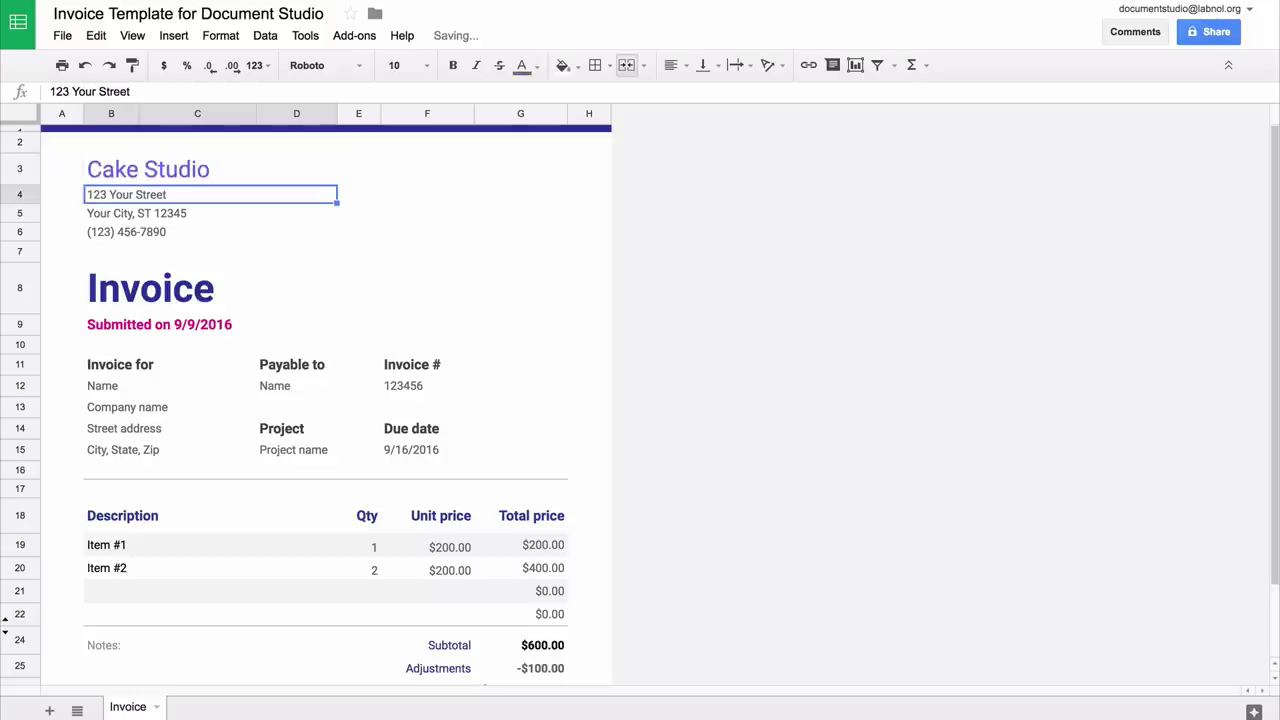
- Retitle the 'Invoice' heading to Order Confirmation at font size 18
{"action": "left_click", "coordinate": [150, 288]}
{"action": "type", "text": "Order Confirmation"}
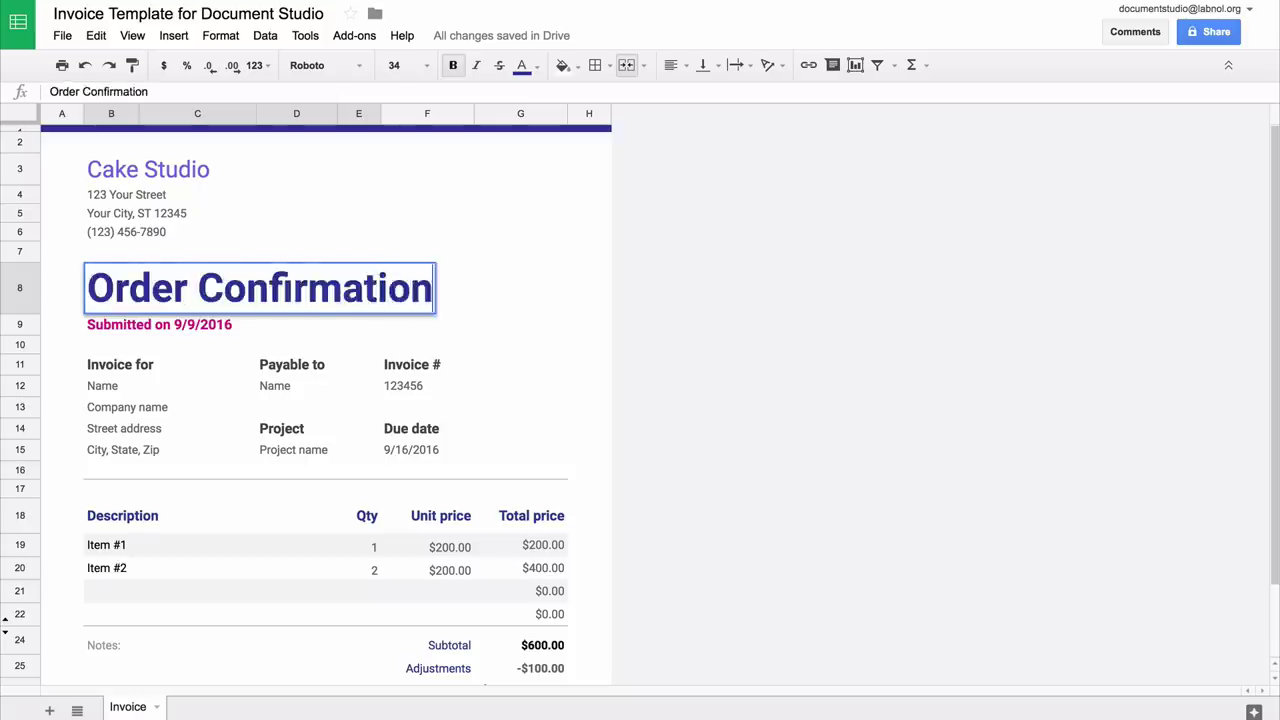
{"action": "key", "text": "ctrl+Return"}
{"action": "left_click", "coordinate": [427, 66]}
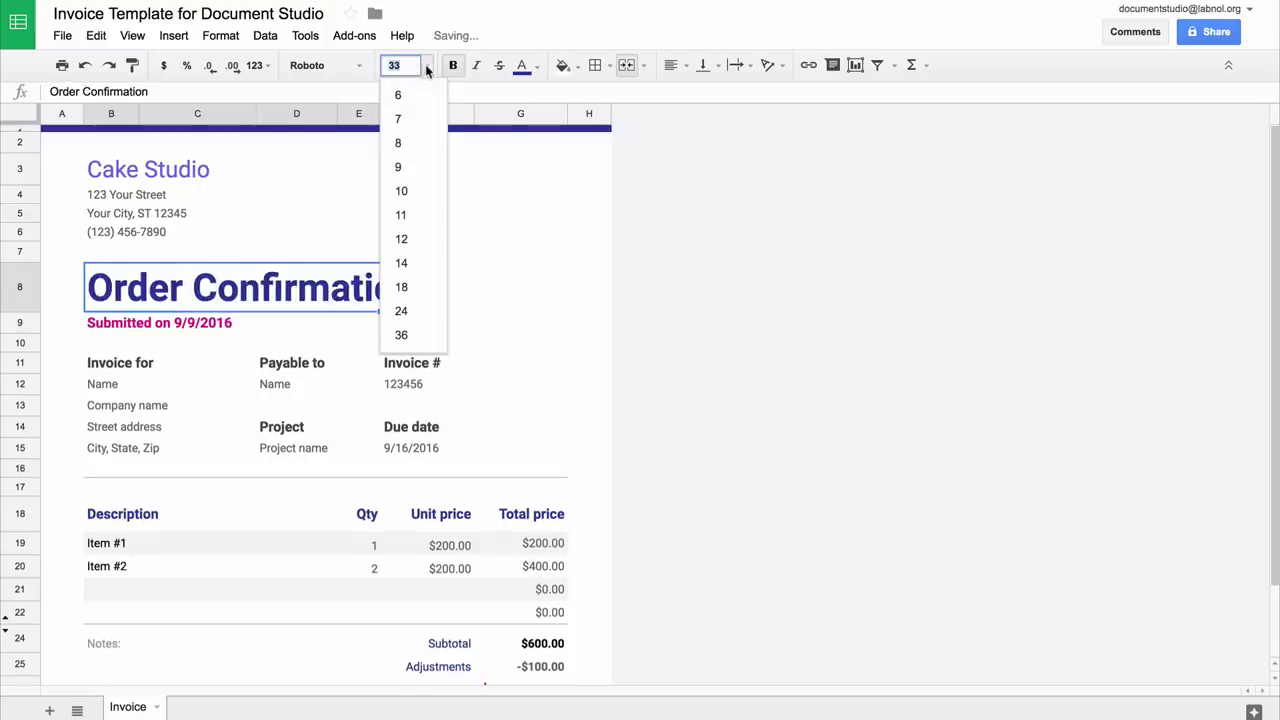
{"action": "left_click", "coordinate": [417, 290]}
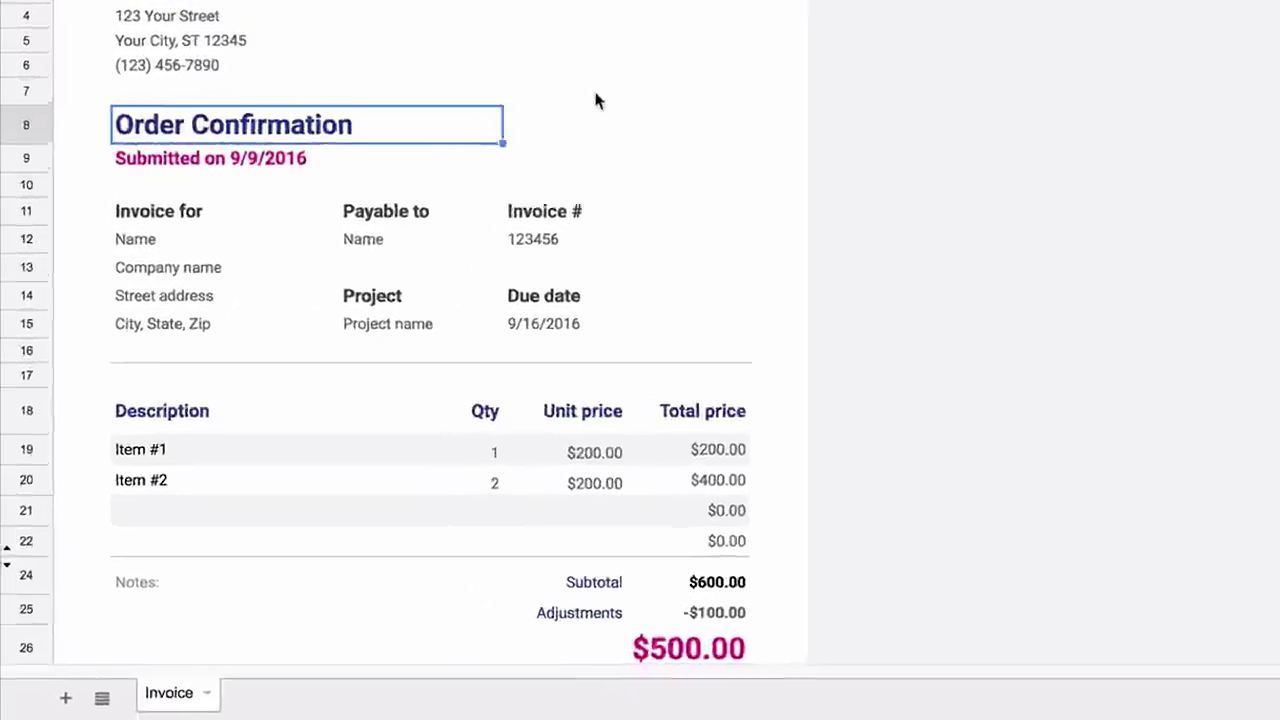
- Put {{Timestamp}}, {{Your Name}} and {{Your Postal Address}} placeholders into B9, B12 and B13
{"action": "key", "text": "Down"}
{"action": "type", "text": "{{"}
{"action": "type", "text": "Ti"}
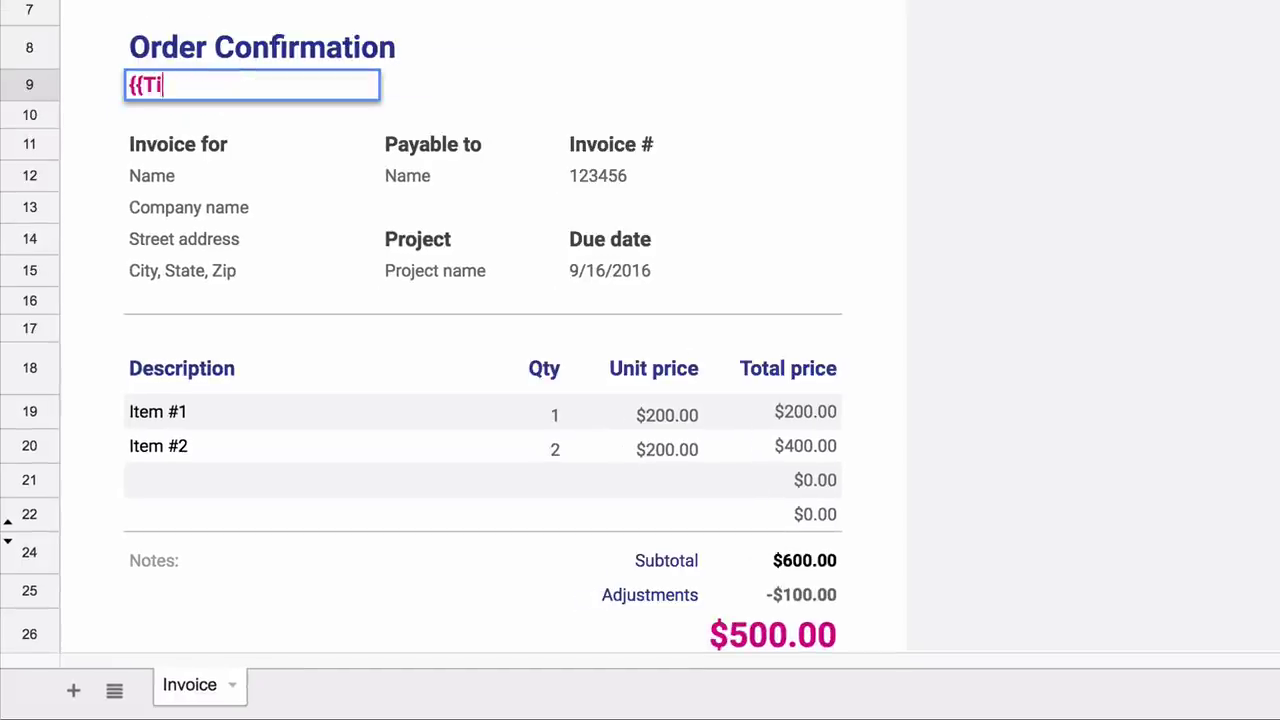
{"action": "type", "text": "mestamp}}"}
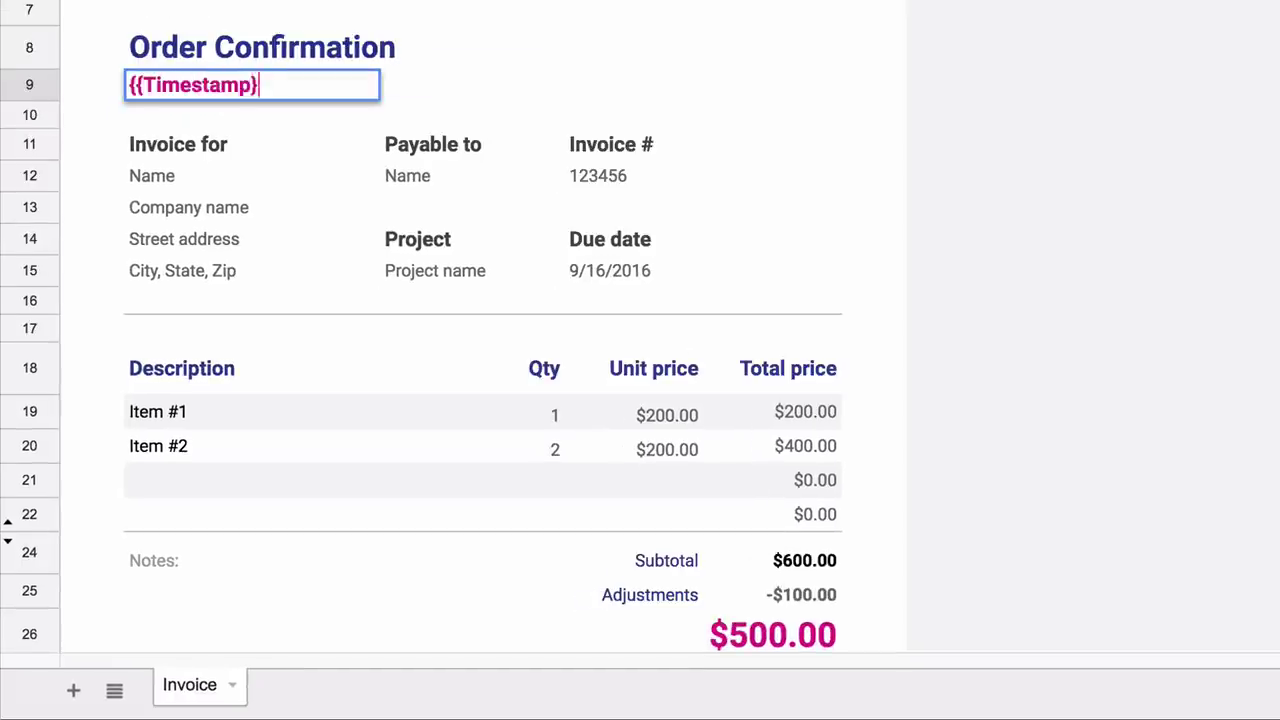
{"action": "key", "text": "Return"}
{"action": "key", "text": "Down"}
{"action": "key", "text": "Down"}
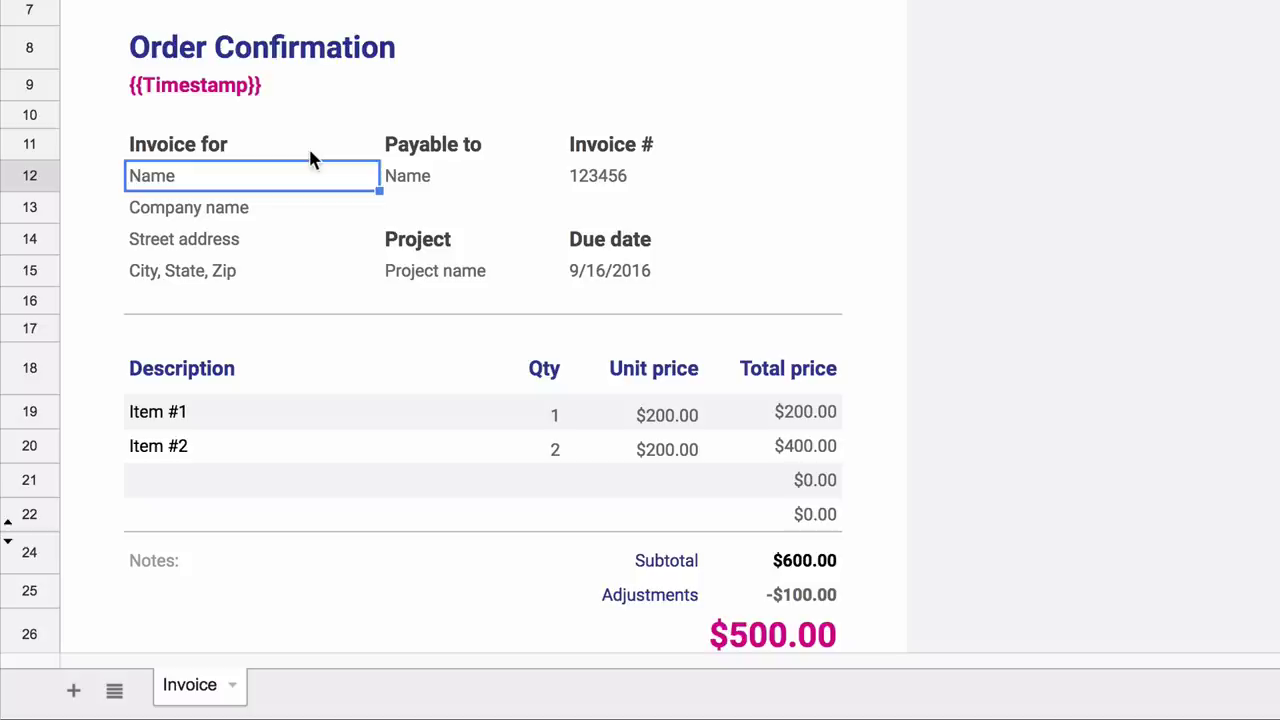
{"action": "type", "text": "{{Your Na"}
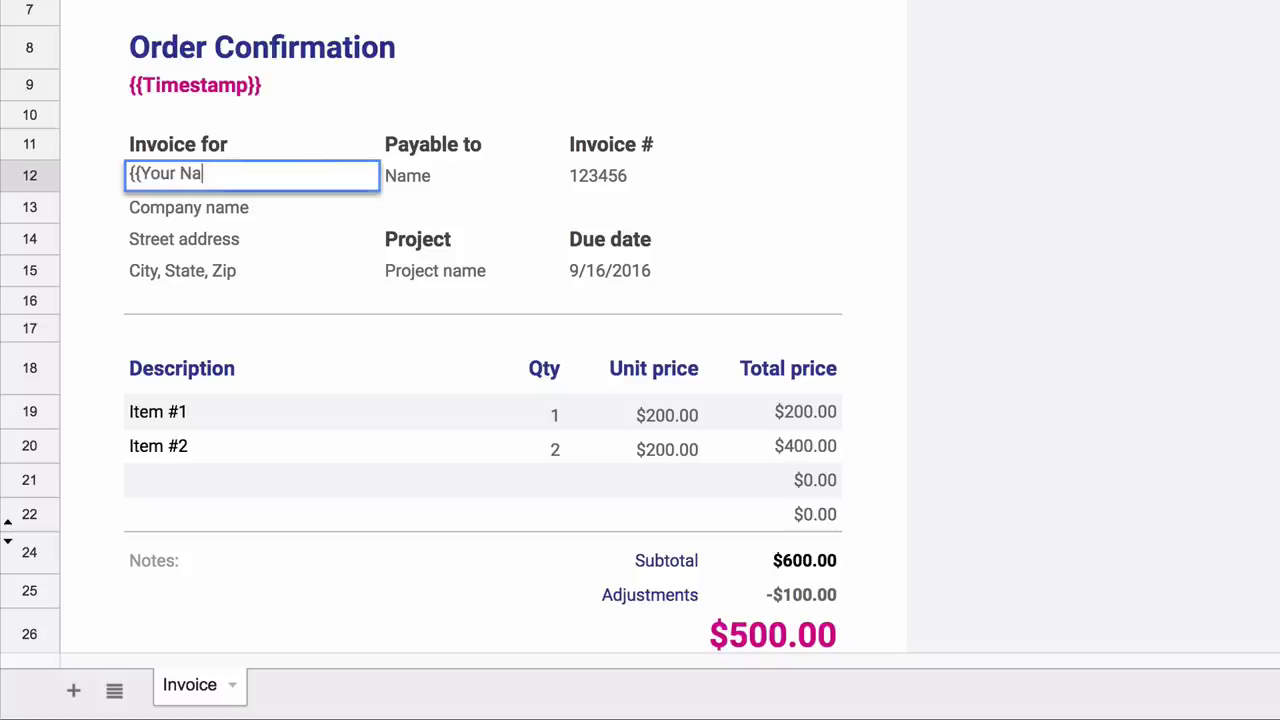
{"action": "type", "text": "me}}"}
{"action": "key", "text": "Return"}
{"action": "type", "text": "{{Your "}
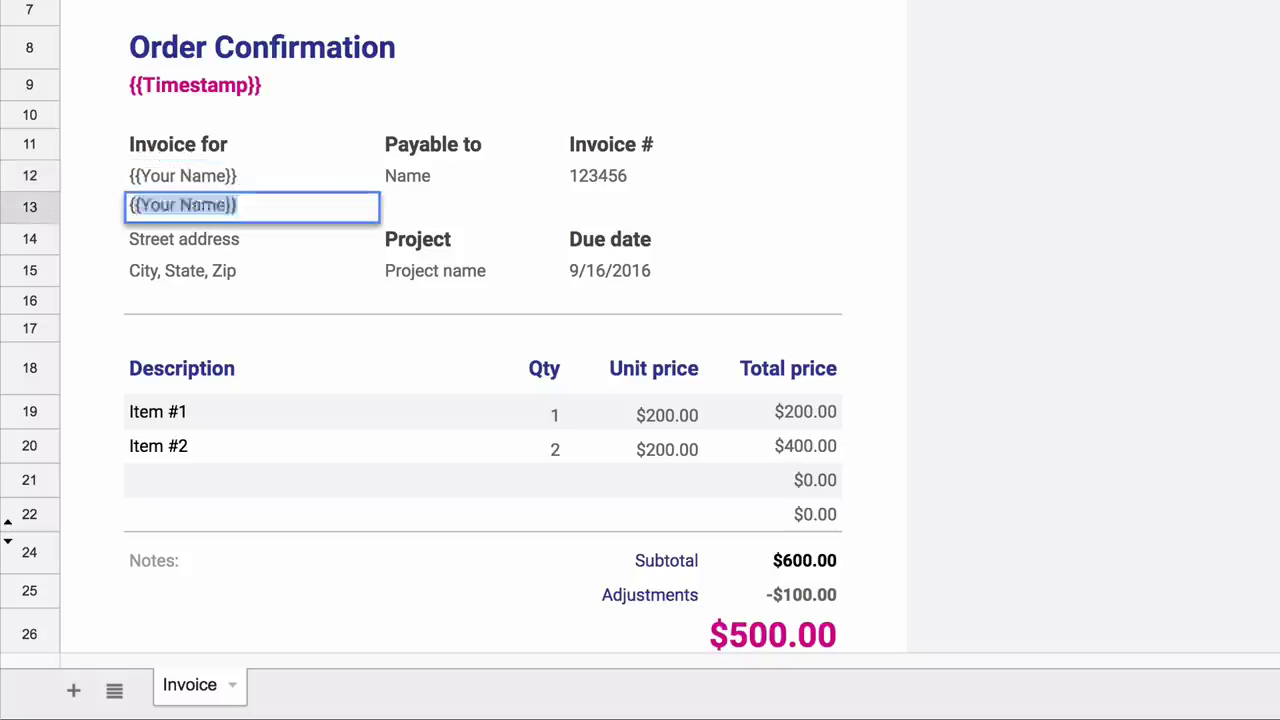
{"action": "type", "text": "Posta"}
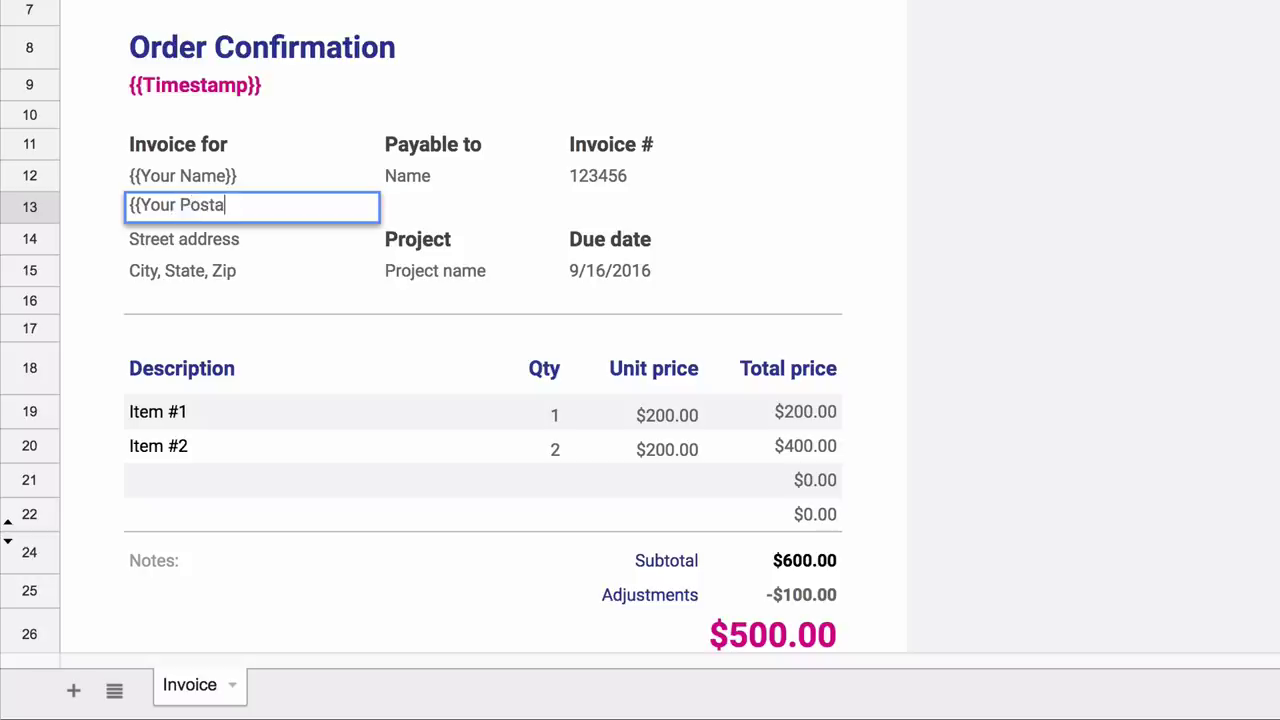
{"action": "type", "text": "l Address}}"}
{"action": "key", "text": "Return"}
- Clear the leftover address lines and the payee, invoice number and due-date details
{"action": "key", "text": "shift+Down"}
{"action": "key", "text": "shift+Down"}
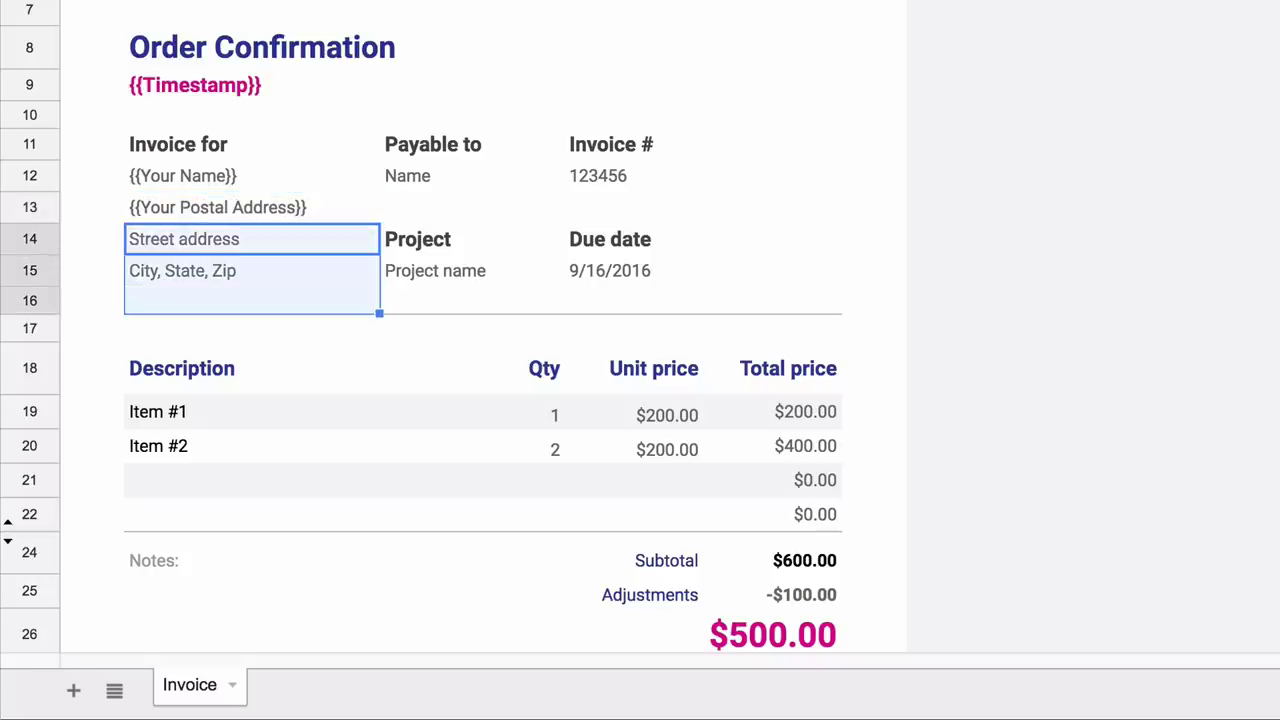
{"action": "key", "text": "shift+Up"}
{"action": "key", "text": "Delete"}
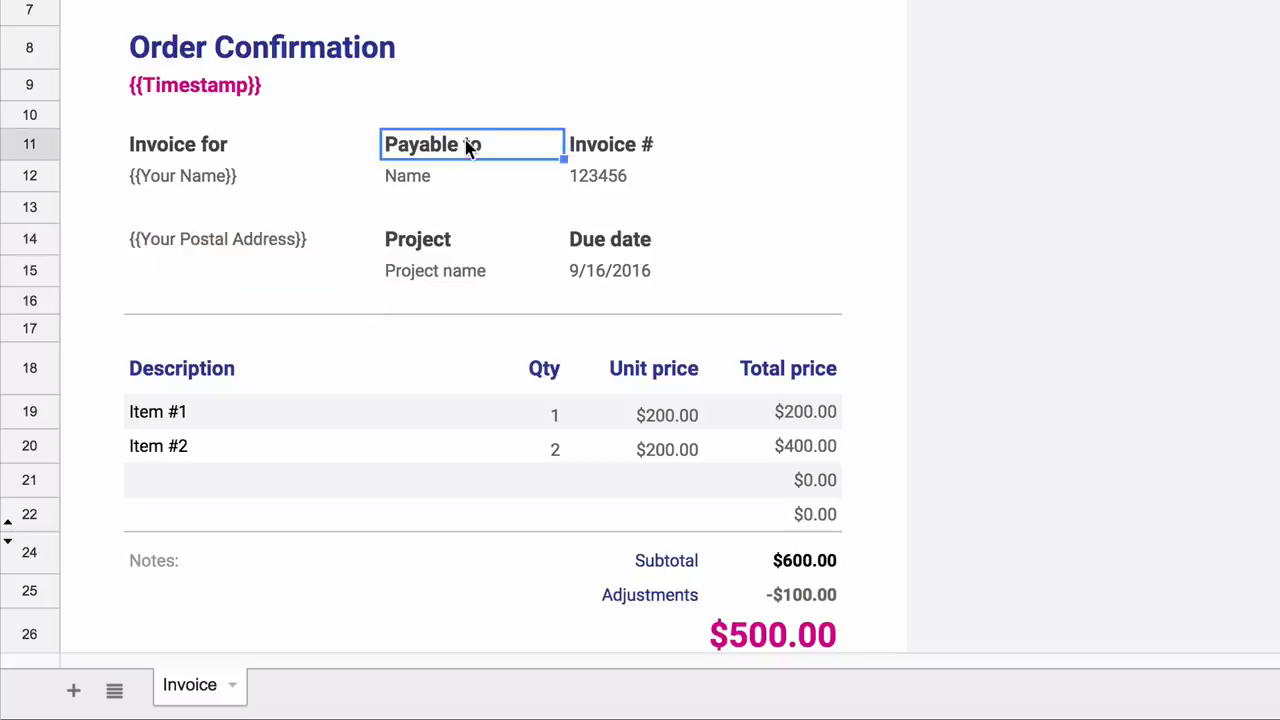
{"action": "left_click_drag", "start_coordinate": [434, 143], "coordinate": [870, 145]}
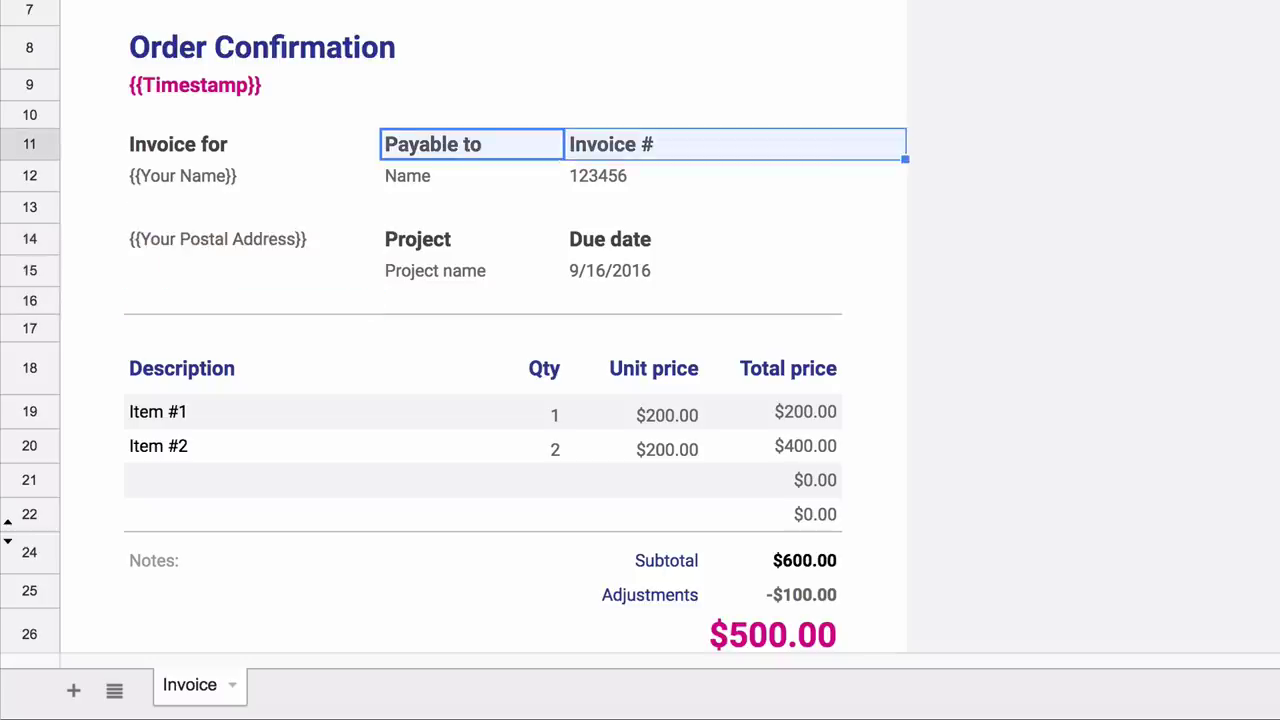
{"action": "key", "text": "shift+Left"}
{"action": "key", "text": "shift+Down"}
{"action": "key", "text": "shift+Down"}
{"action": "key", "text": "shift+Down"}
{"action": "key", "text": "shift+Down"}
{"action": "key", "text": "Delete"}
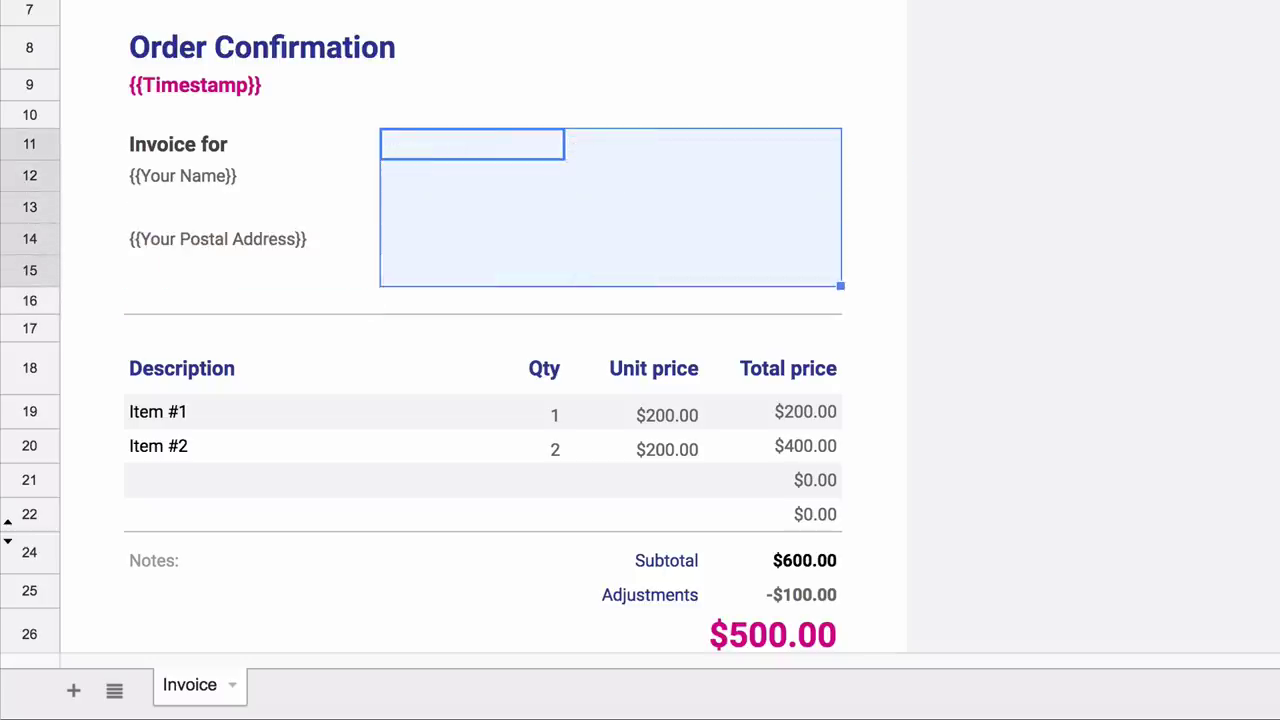
- Enter =HYPERLINK("{{PayPal Payment Link}}", "Pay Invoice via PayPal") in C14 beside the postal address
{"action": "left_click", "coordinate": [674, 232]}
{"action": "type", "text": "=hyper"}
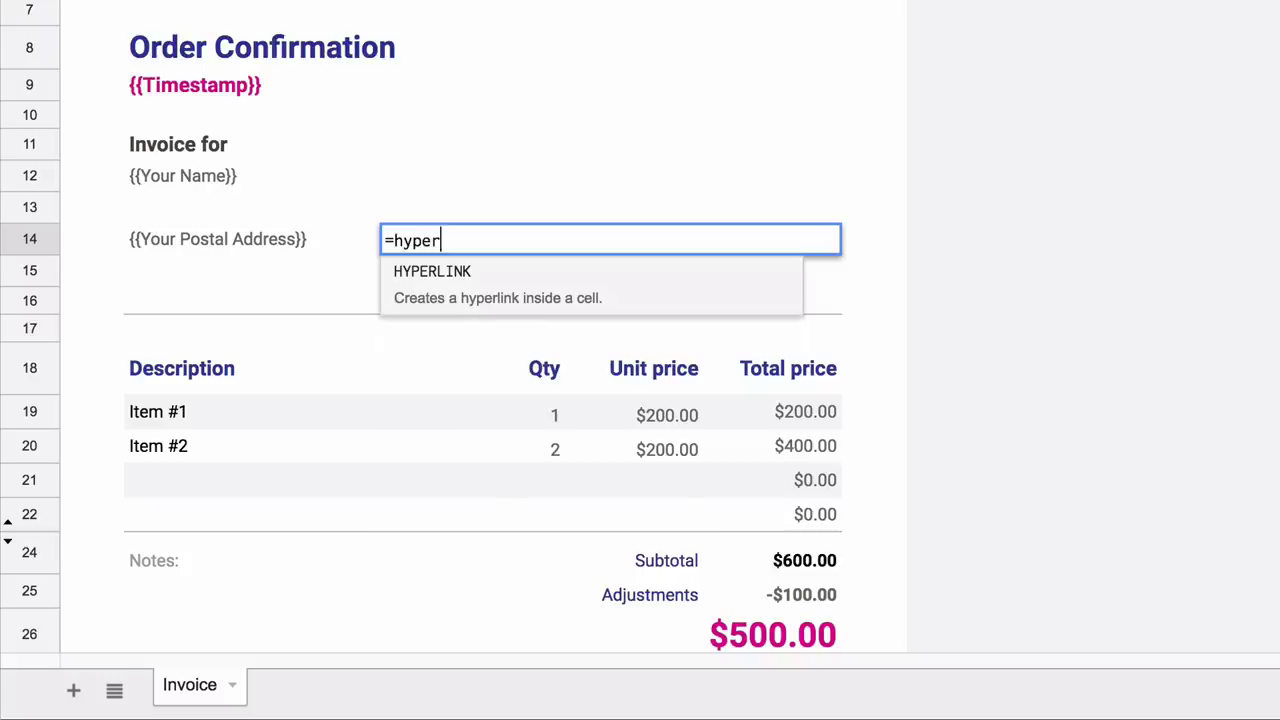
{"action": "key", "text": "Tab"}
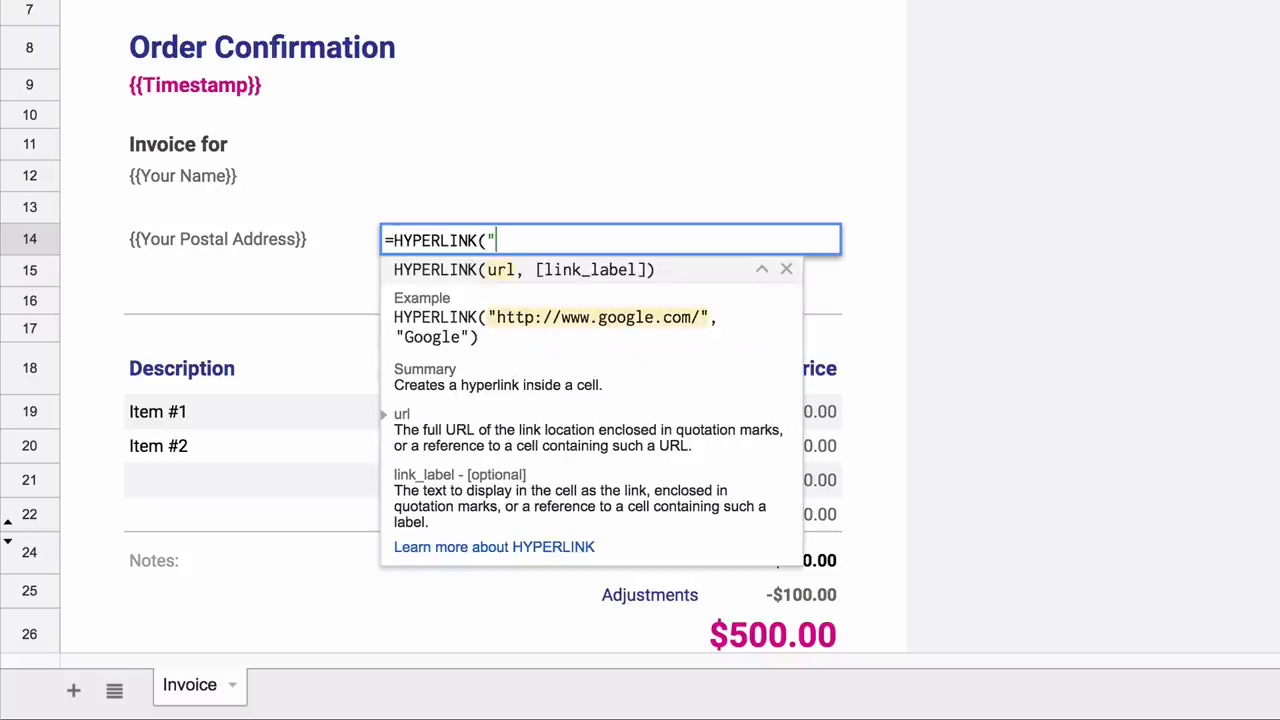
{"action": "type", "text": "\"{{PayPal Payment Link"}
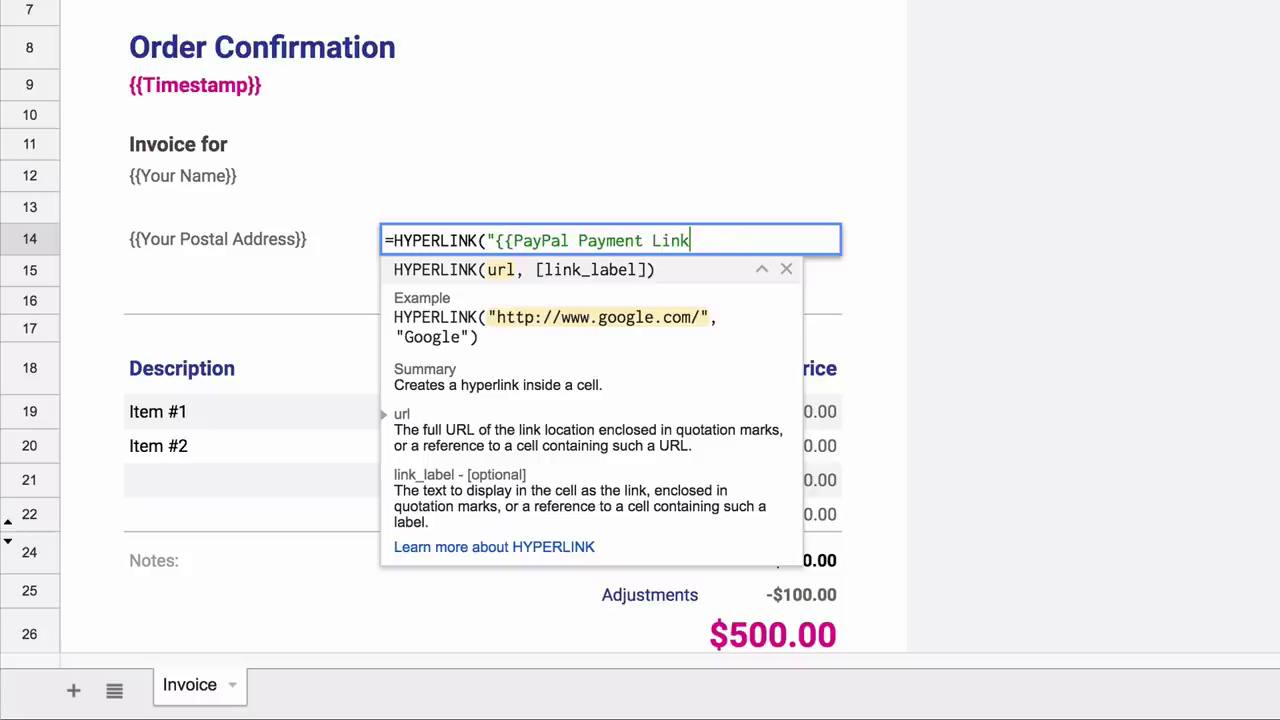
{"action": "type", "text": "}}\", \"Pay"}
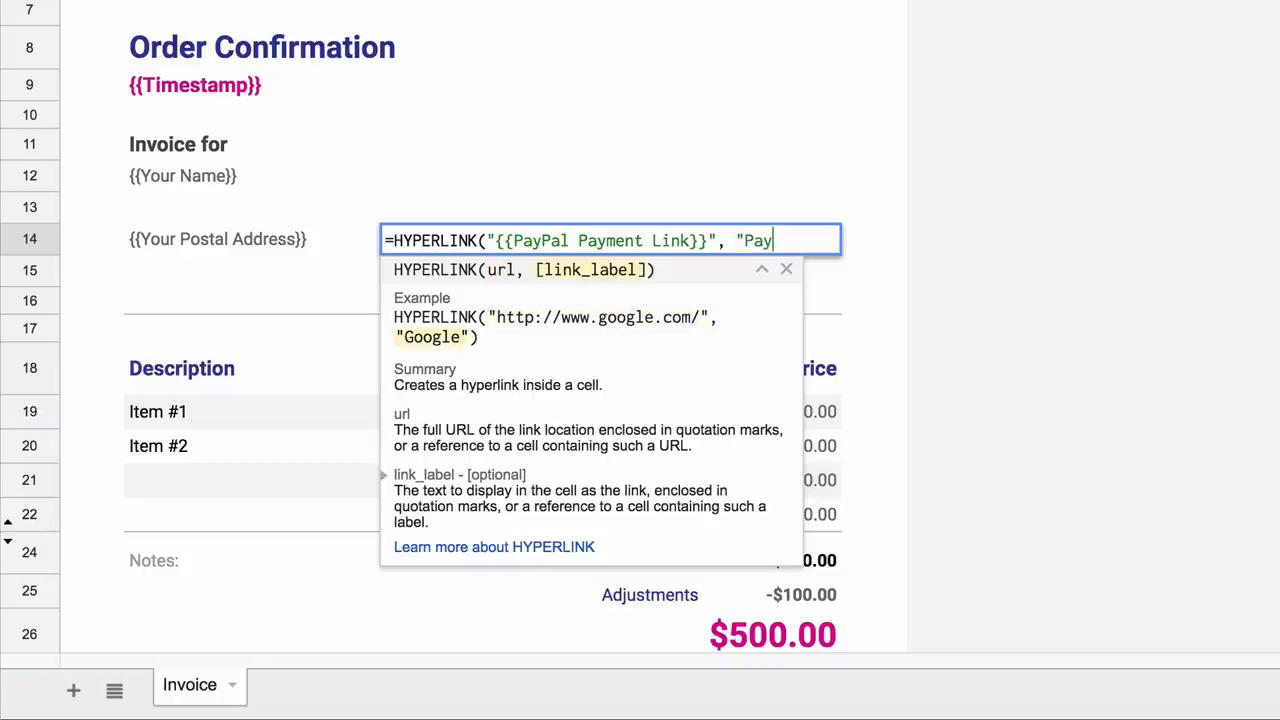
{"action": "type", "text": " Invoice "}
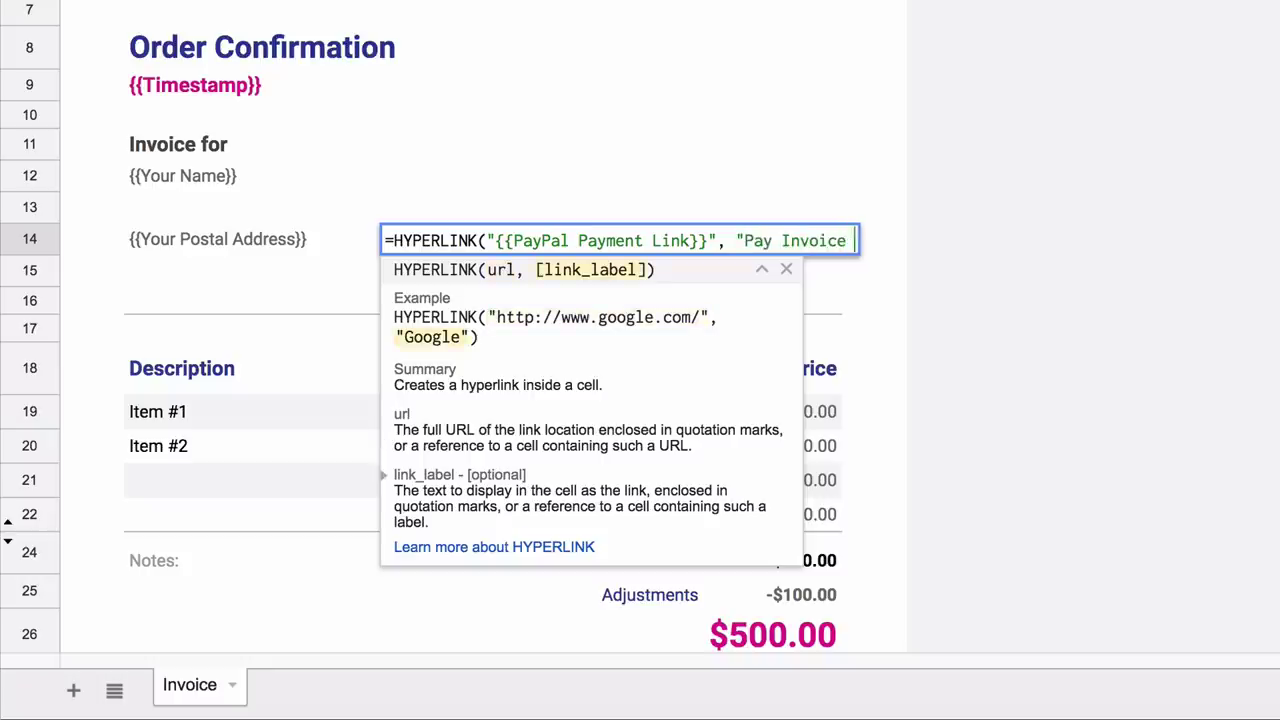
{"action": "type", "text": "via PayPal\")"}
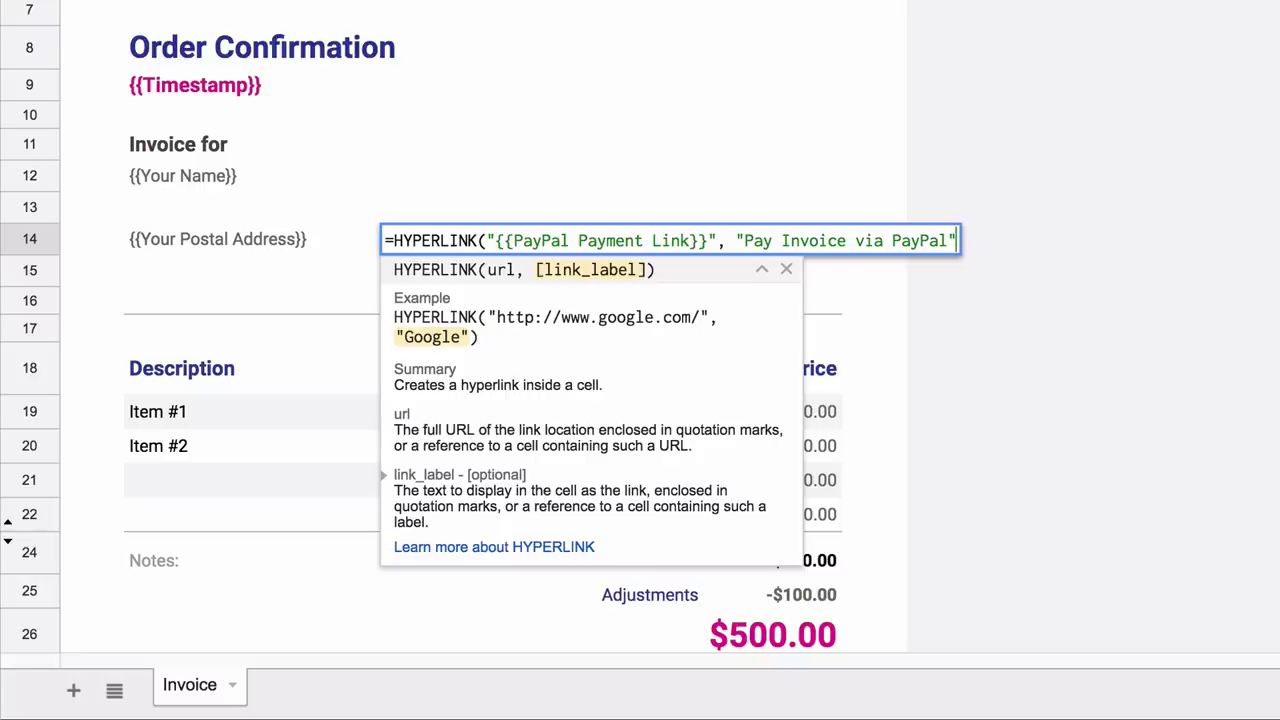
{"action": "key", "text": "Return"}
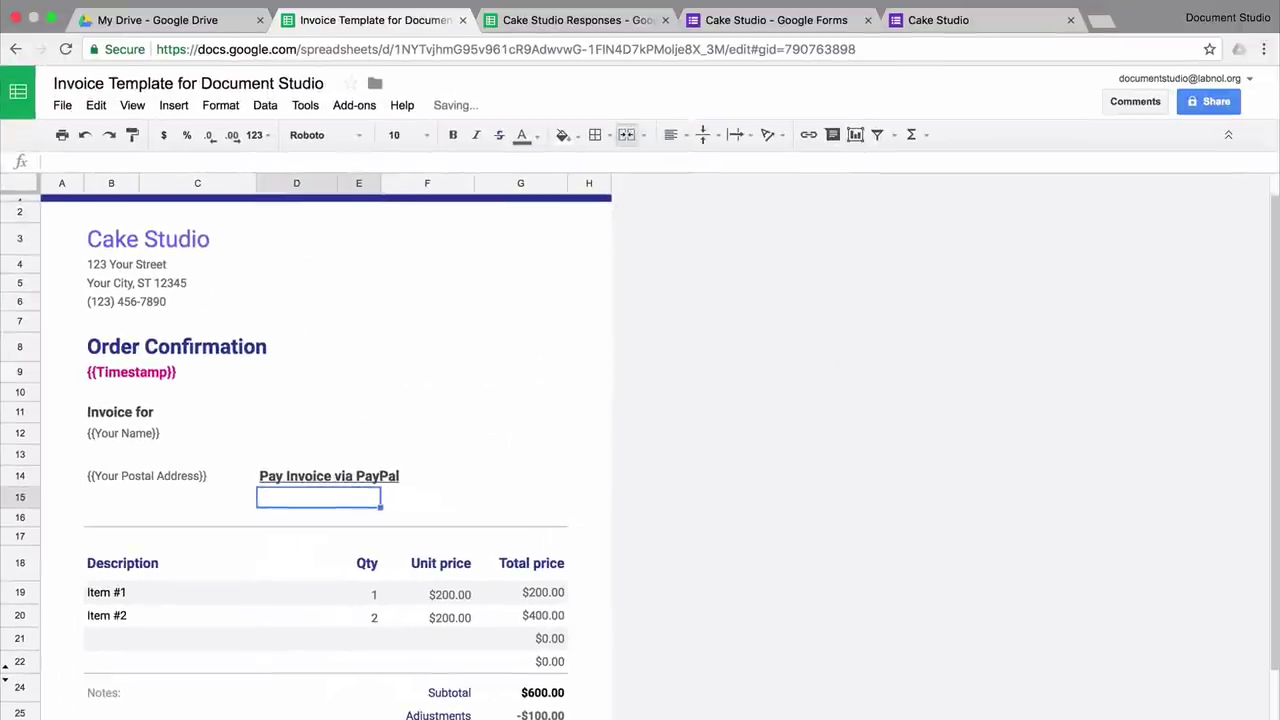
- Upload the CakeStudio.png logo at F3 and shrink it to fit the top-right header
{"action": "left_click", "coordinate": [427, 238]}
{"action": "left_click", "coordinate": [174, 105]}
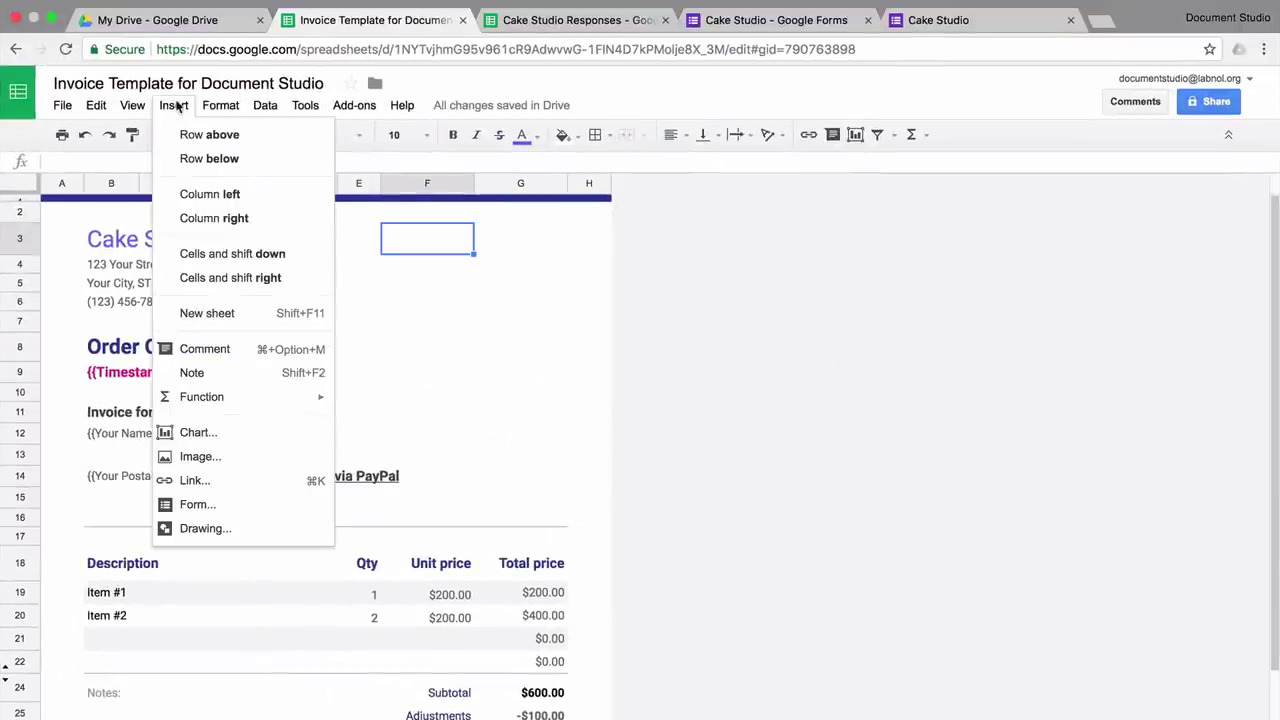
{"action": "left_click", "coordinate": [229, 458]}
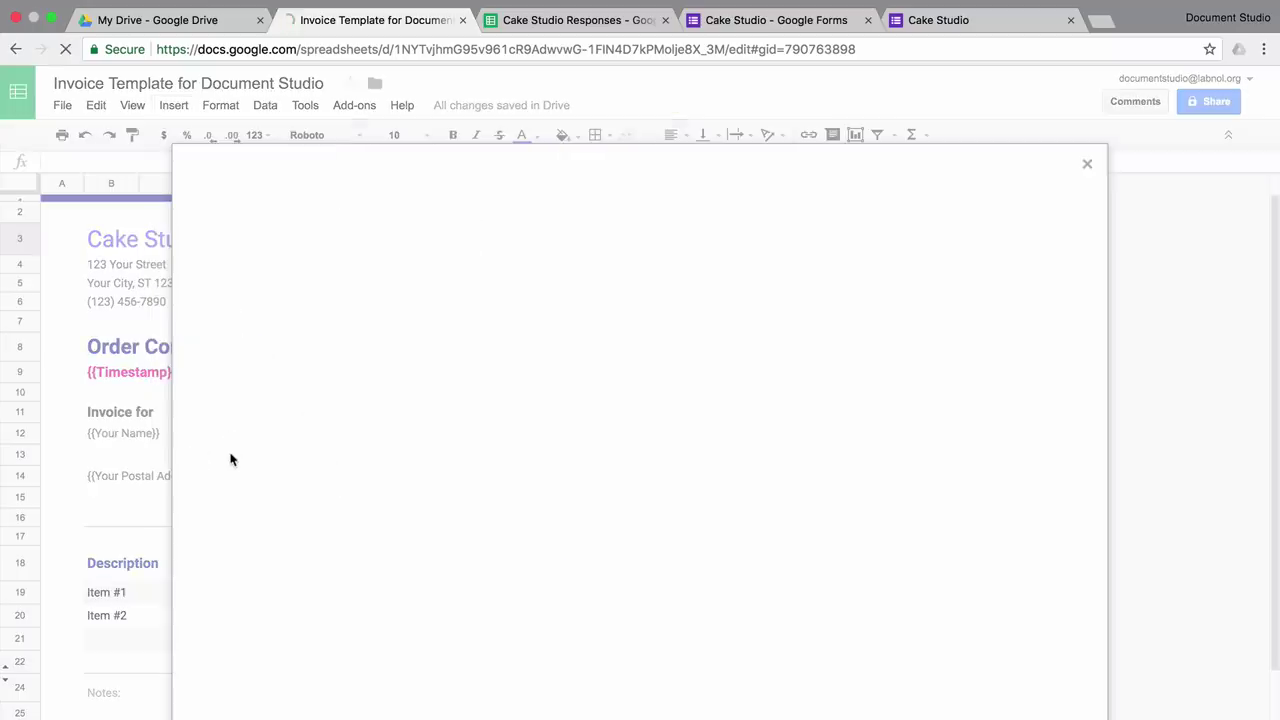
{"action": "left_click", "coordinate": [682, 478]}
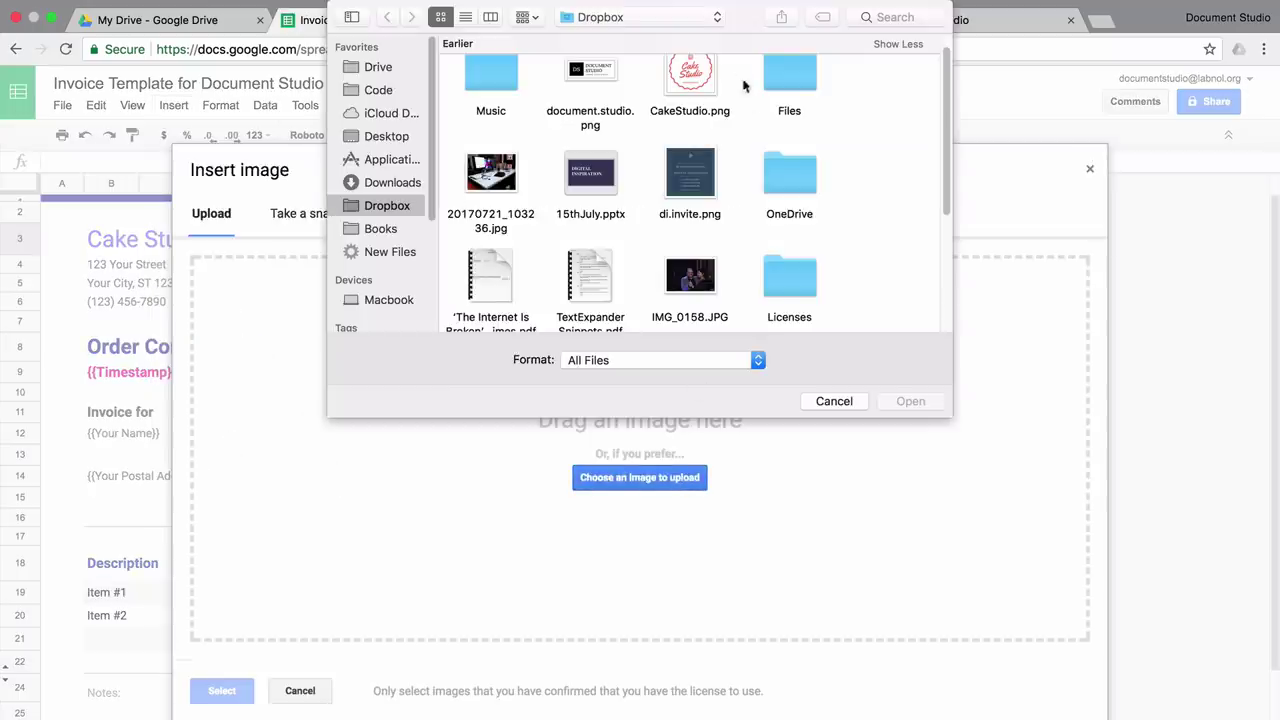
{"action": "left_click", "coordinate": [708, 87]}
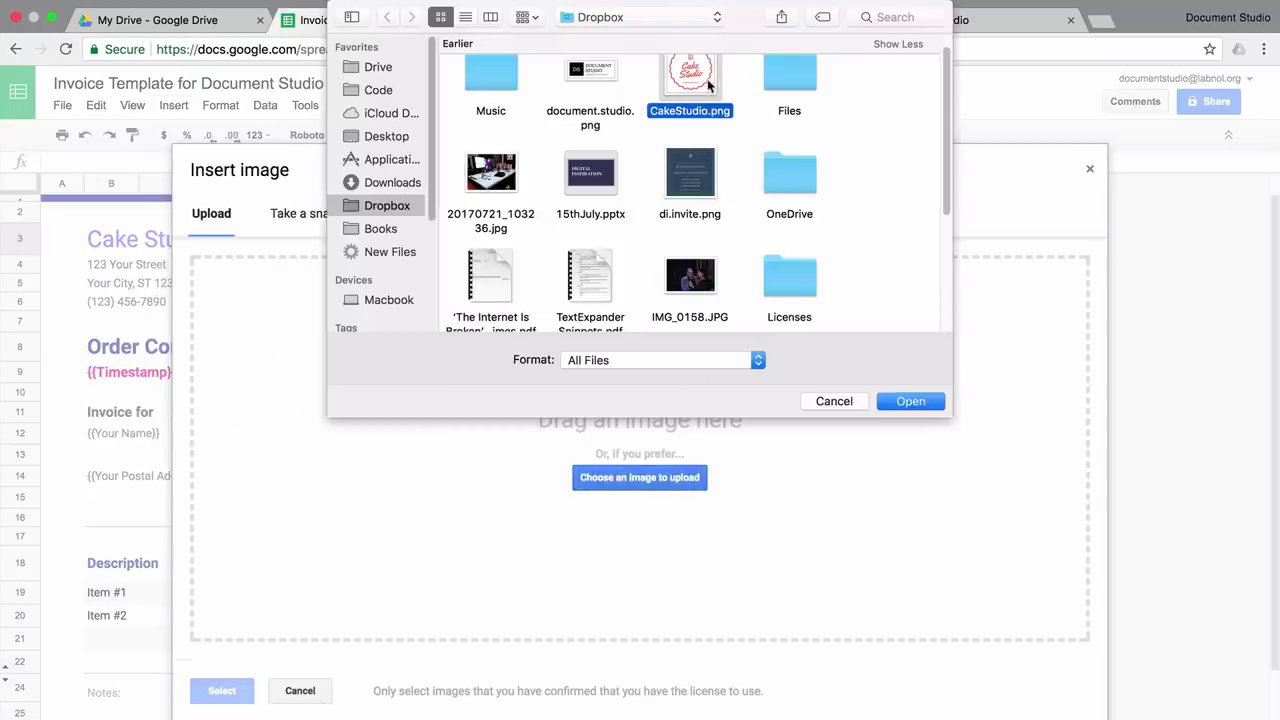
{"action": "left_click", "coordinate": [914, 402]}
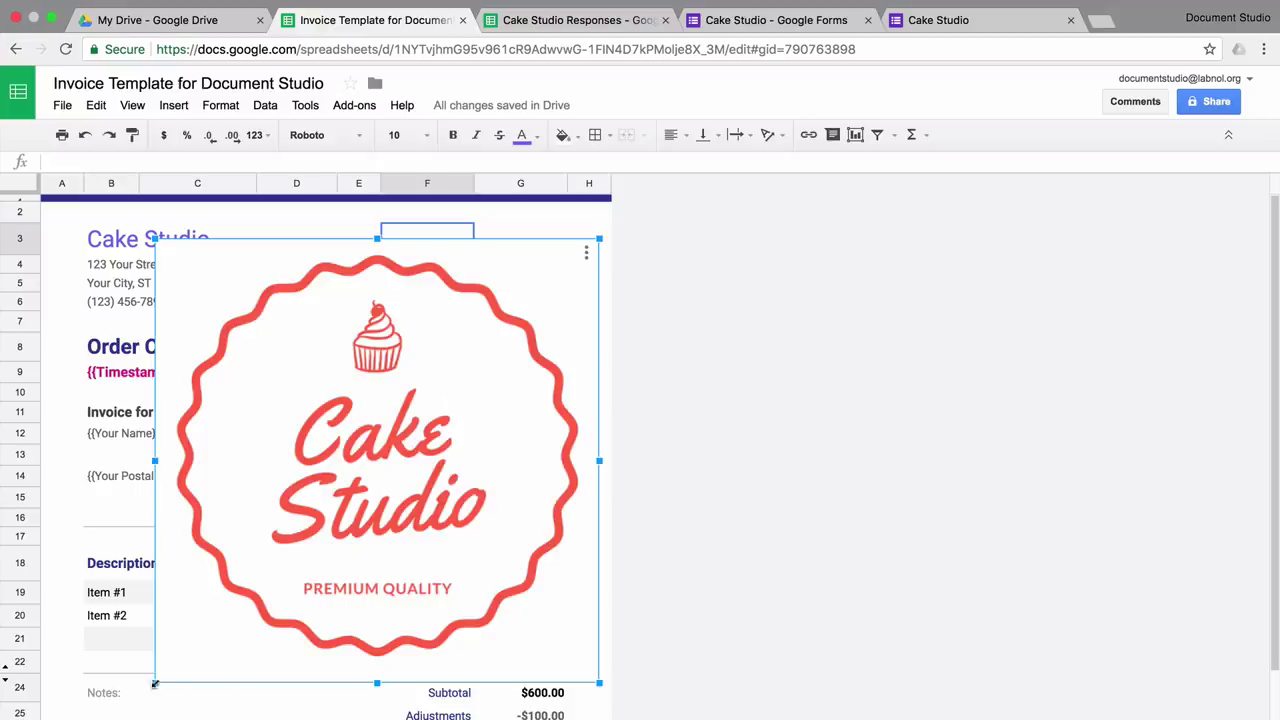
{"action": "left_click_drag", "start_coordinate": [157, 686], "coordinate": [391, 446]}
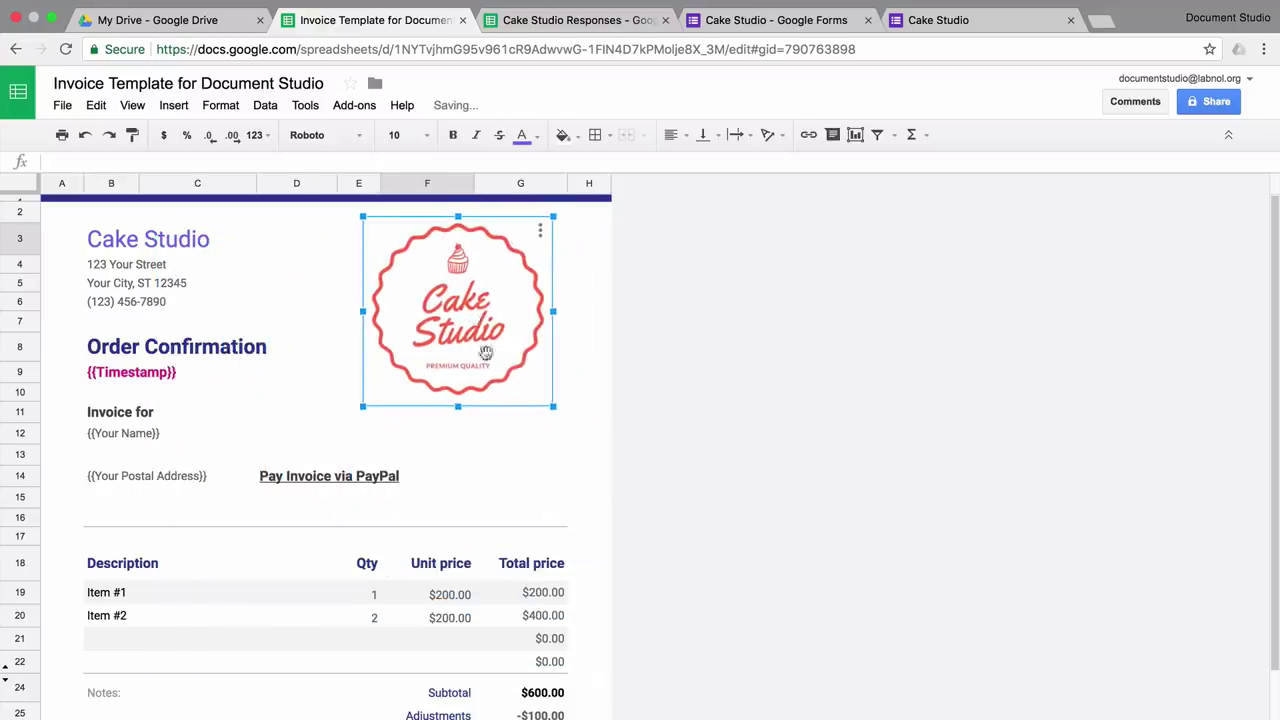
- Clear the Qty and Unit price columns and make Item #1 read {{Which cake would you like to order}}
{"action": "left_click", "coordinate": [299, 577]}
{"action": "key", "text": "Right"}
{"action": "key", "text": "shift+Right"}
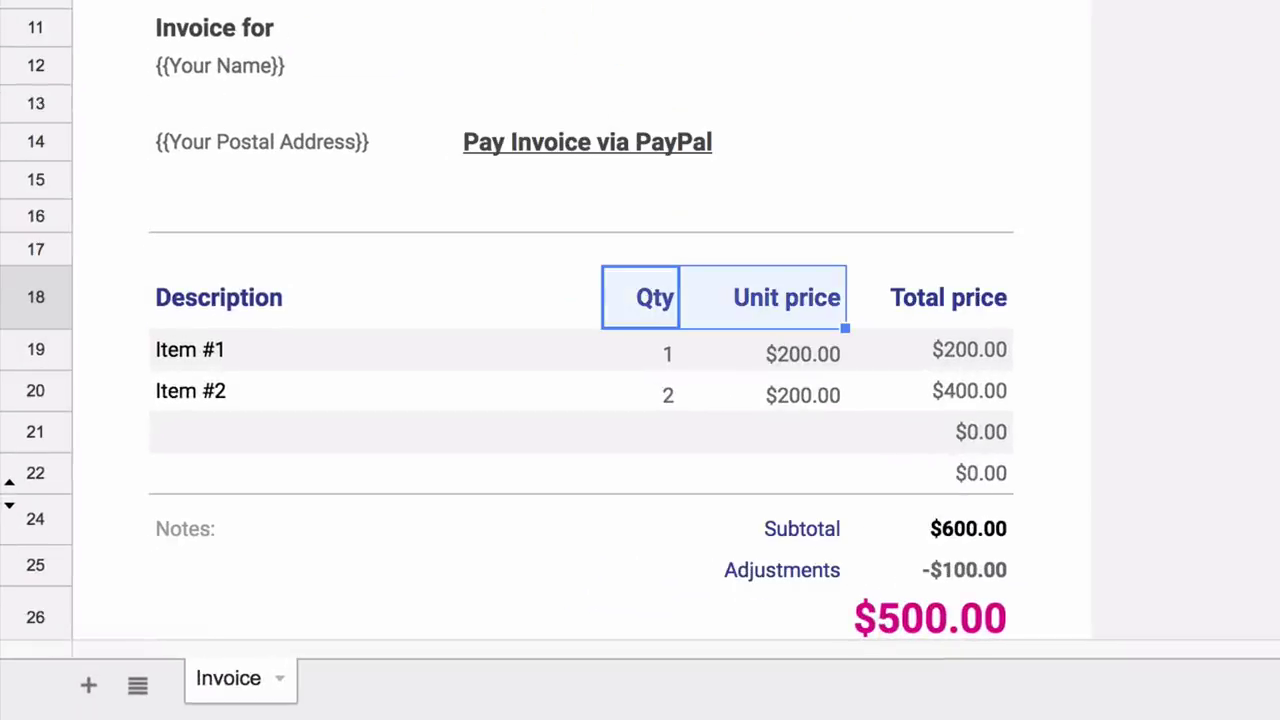
{"action": "key", "text": "Down"}
{"action": "key", "text": "Left"}
{"action": "type", "text": "{{"}
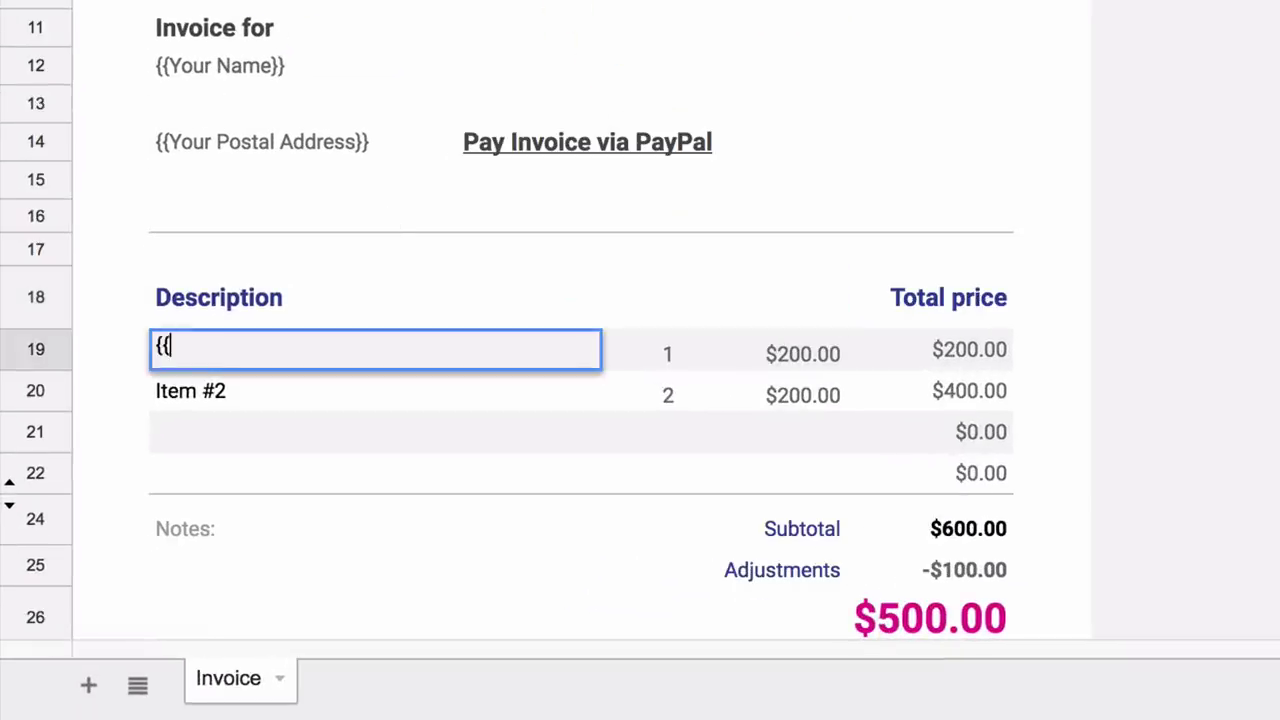
{"action": "type", "text": "Which cake would you like to order}}"}
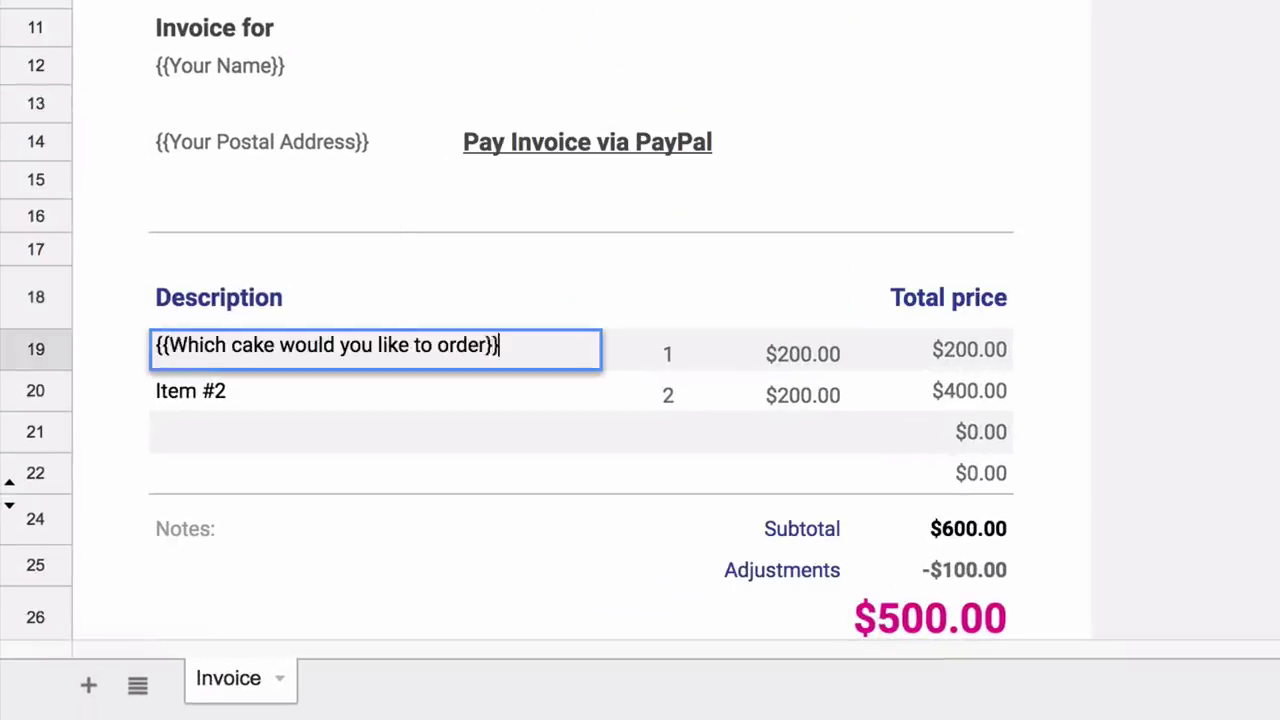
{"action": "key", "text": "Right"}
{"action": "key", "text": "shift+Right"}
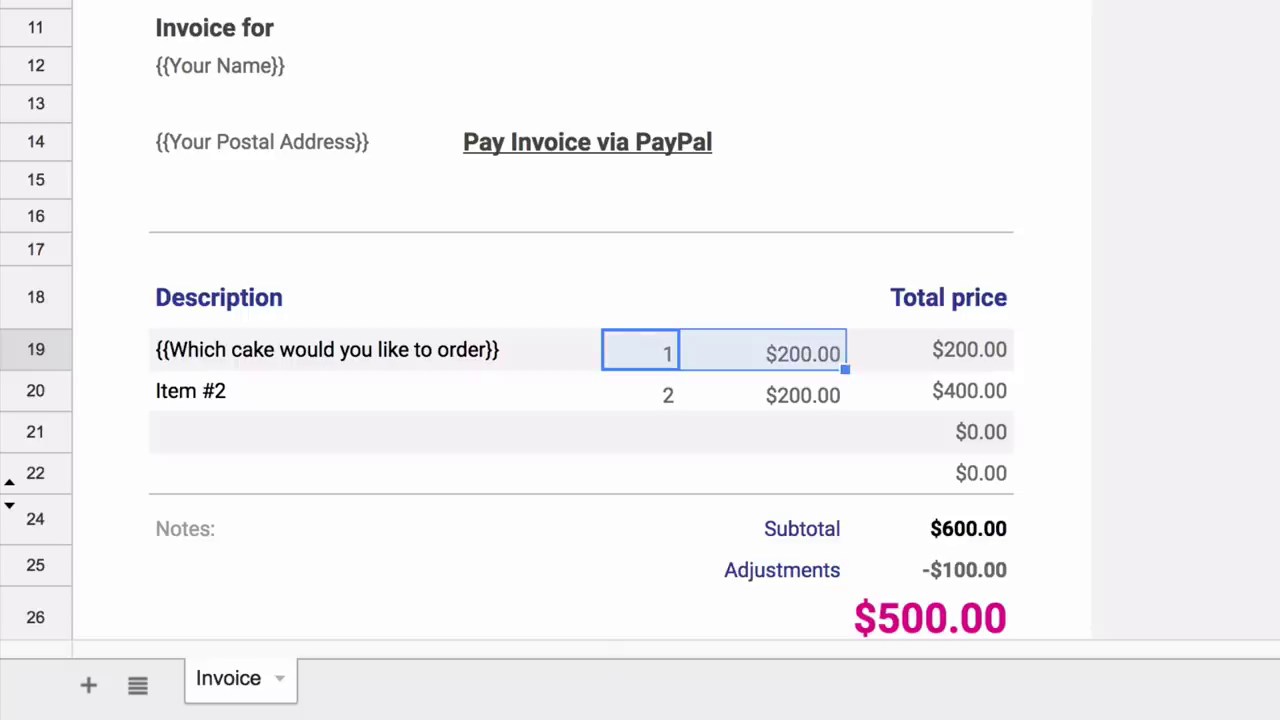
{"action": "key", "text": "Delete"}
{"action": "key", "text": "Down"}
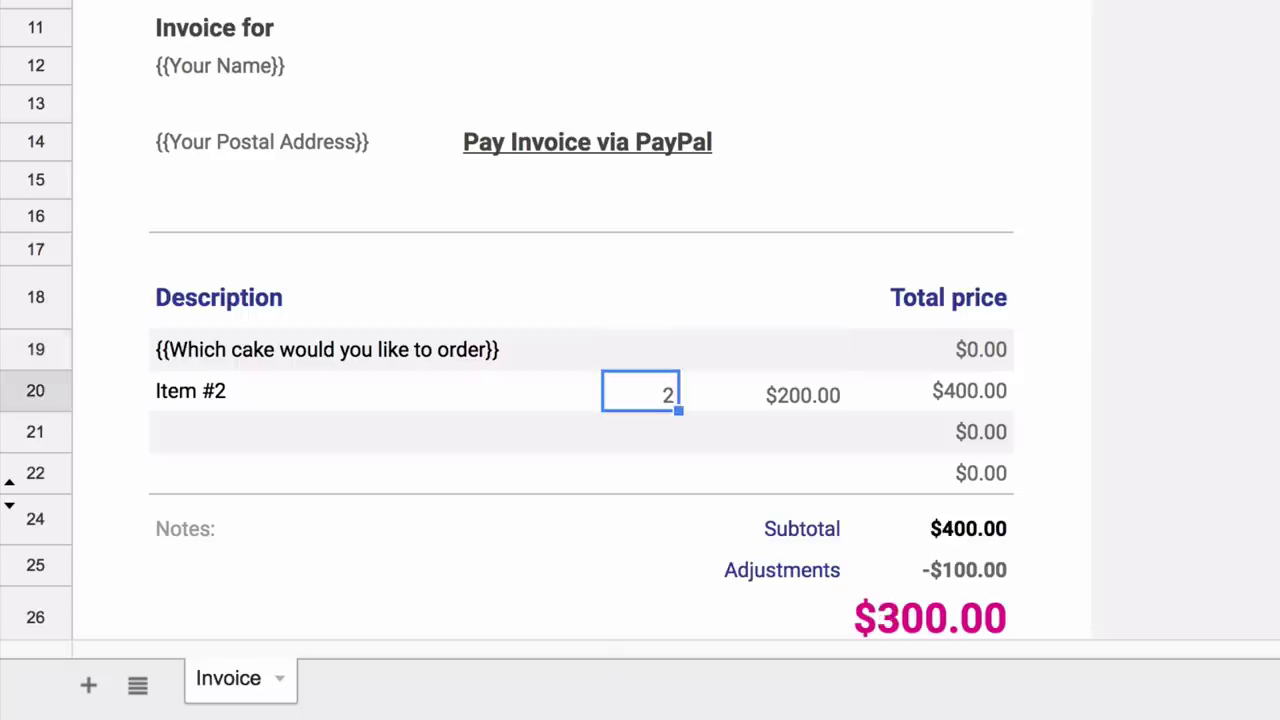
{"action": "key", "text": "shift+Right"}
{"action": "key", "text": "Delete"}
- Set prices {{Cake Price}} and {{Decoration Charges}}, label row 20 'Extra decoration charges', right-aligned
{"action": "left_click", "coordinate": [943, 349]}
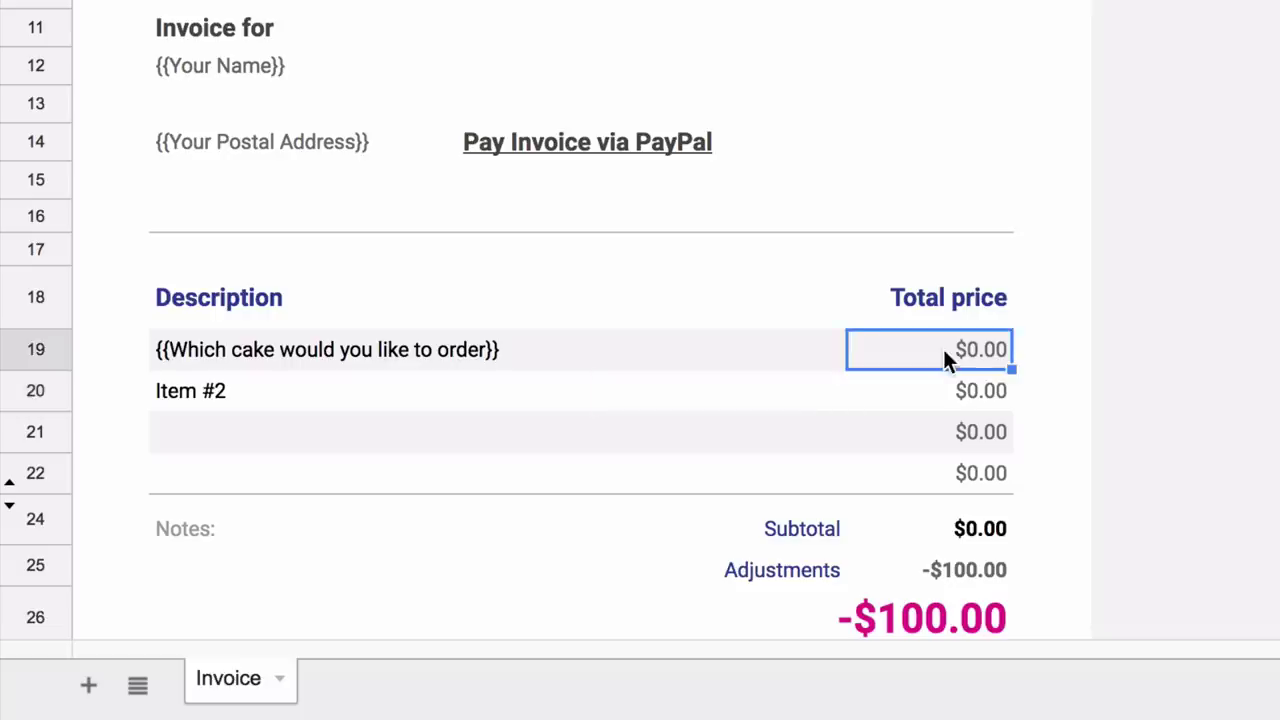
{"action": "double_click", "coordinate": [943, 349]}
{"action": "key", "text": "ctrl+a"}
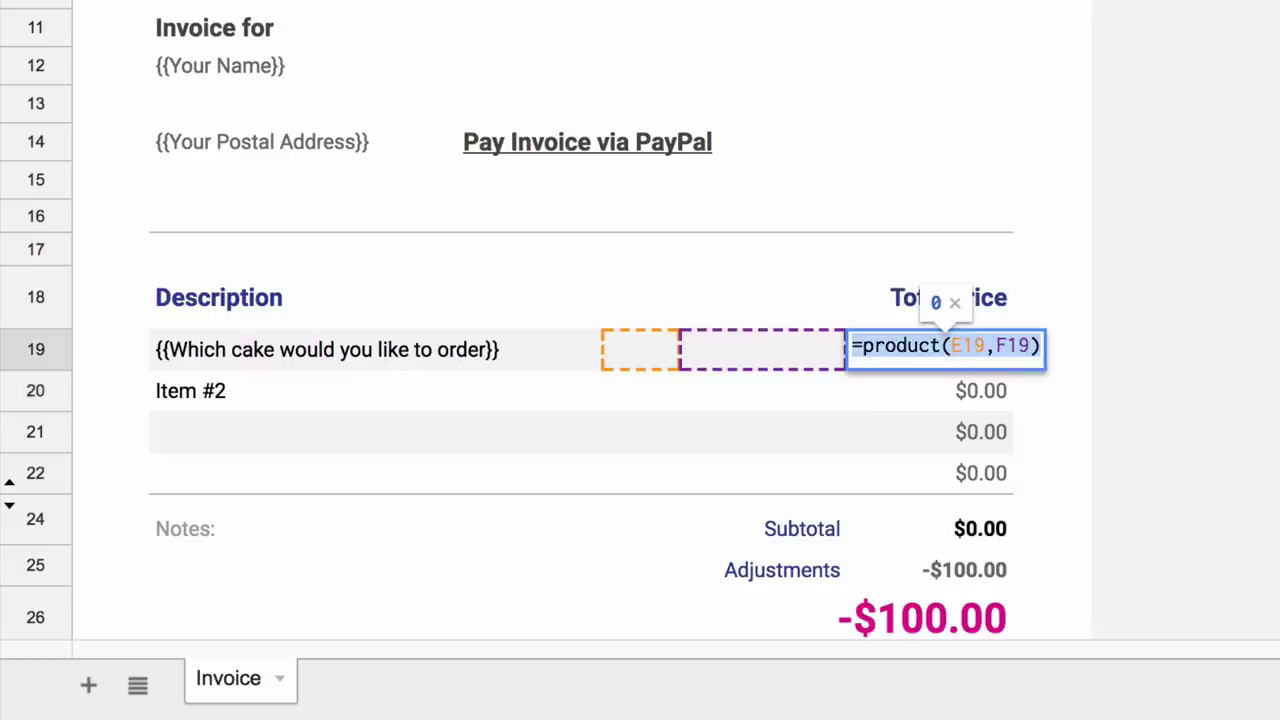
{"action": "type", "text": "{{Cake "}
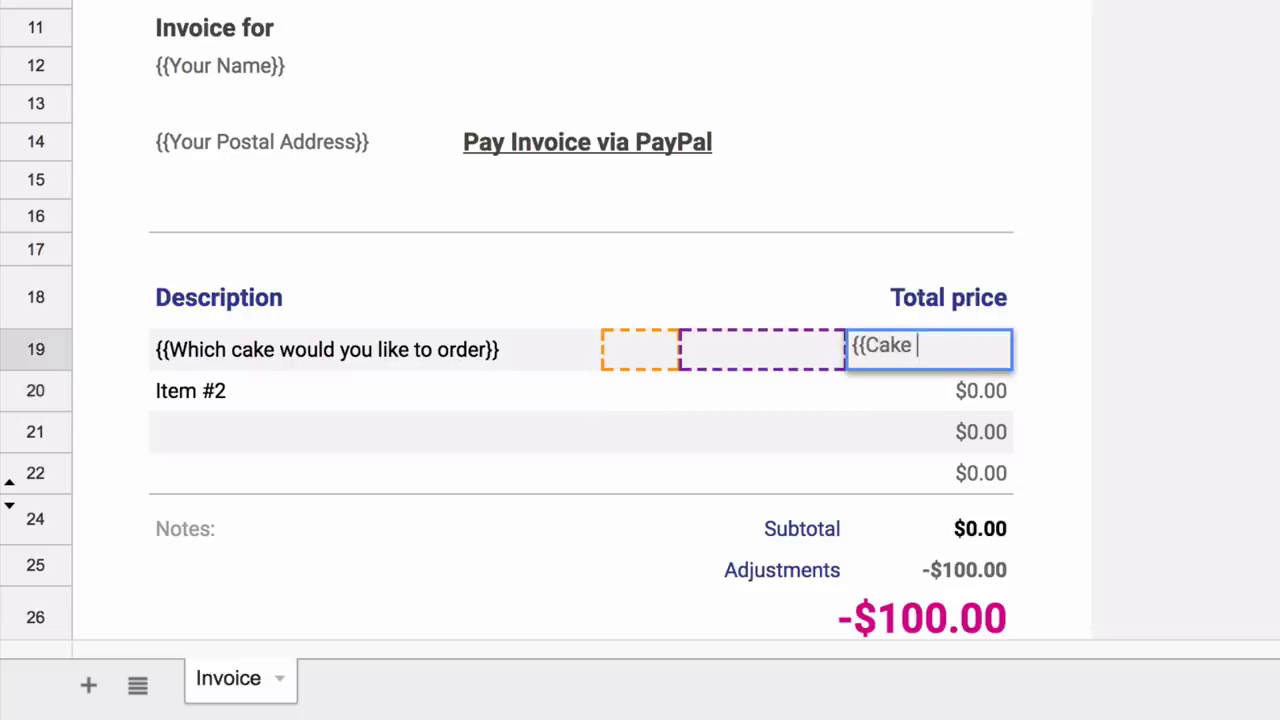
{"action": "type", "text": "Price}}"}
{"action": "key", "text": "Return"}
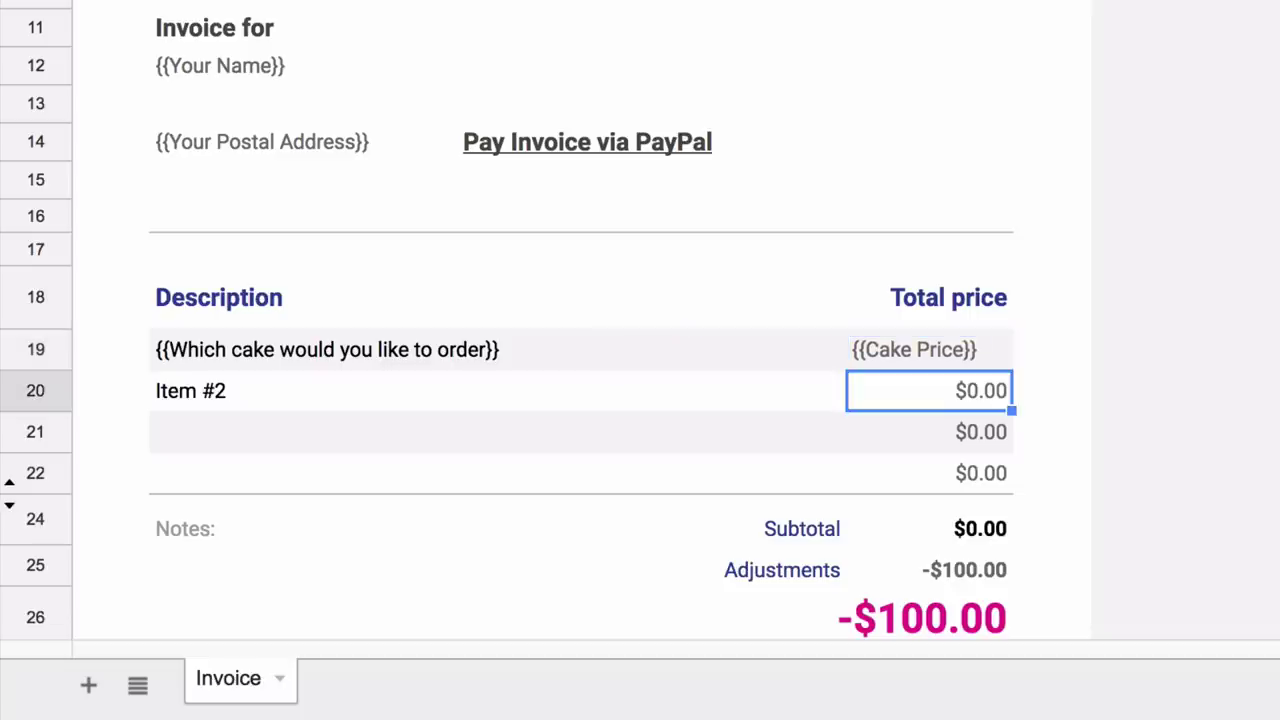
{"action": "key", "text": "Left"}
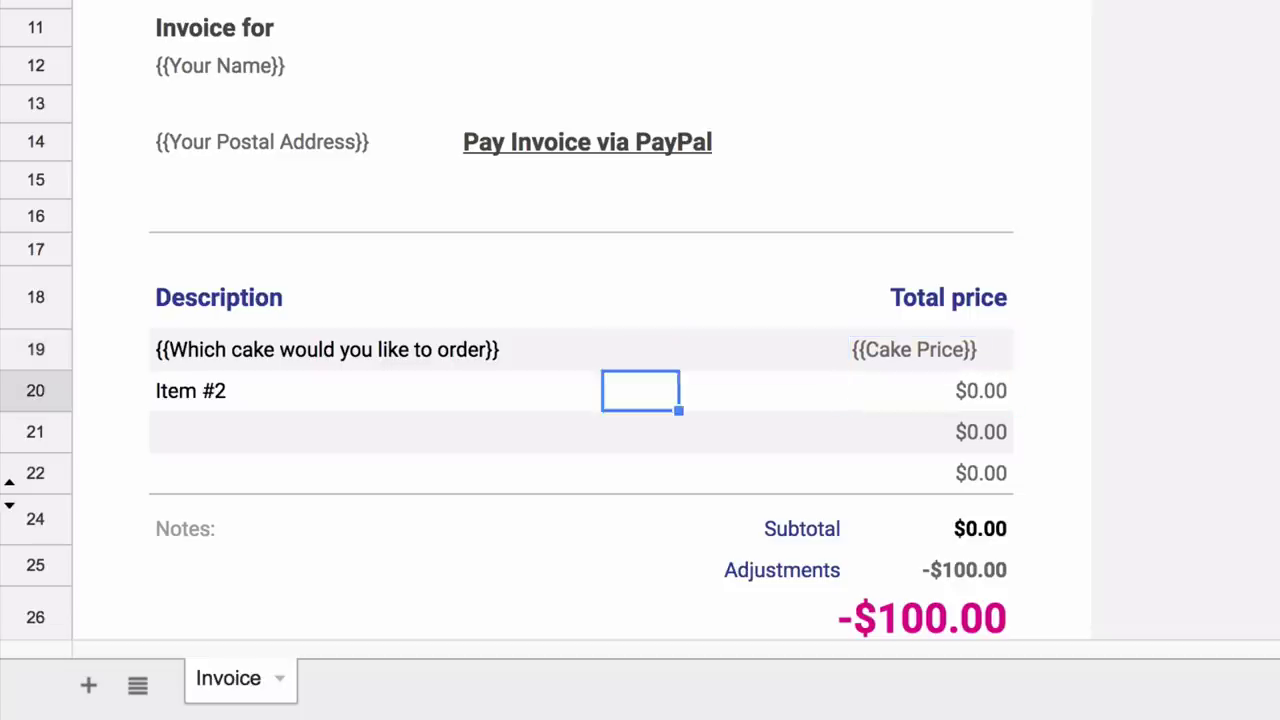
{"action": "key", "text": "Left"}
{"action": "key", "text": "Right"}
{"action": "type", "text": "Ext"}
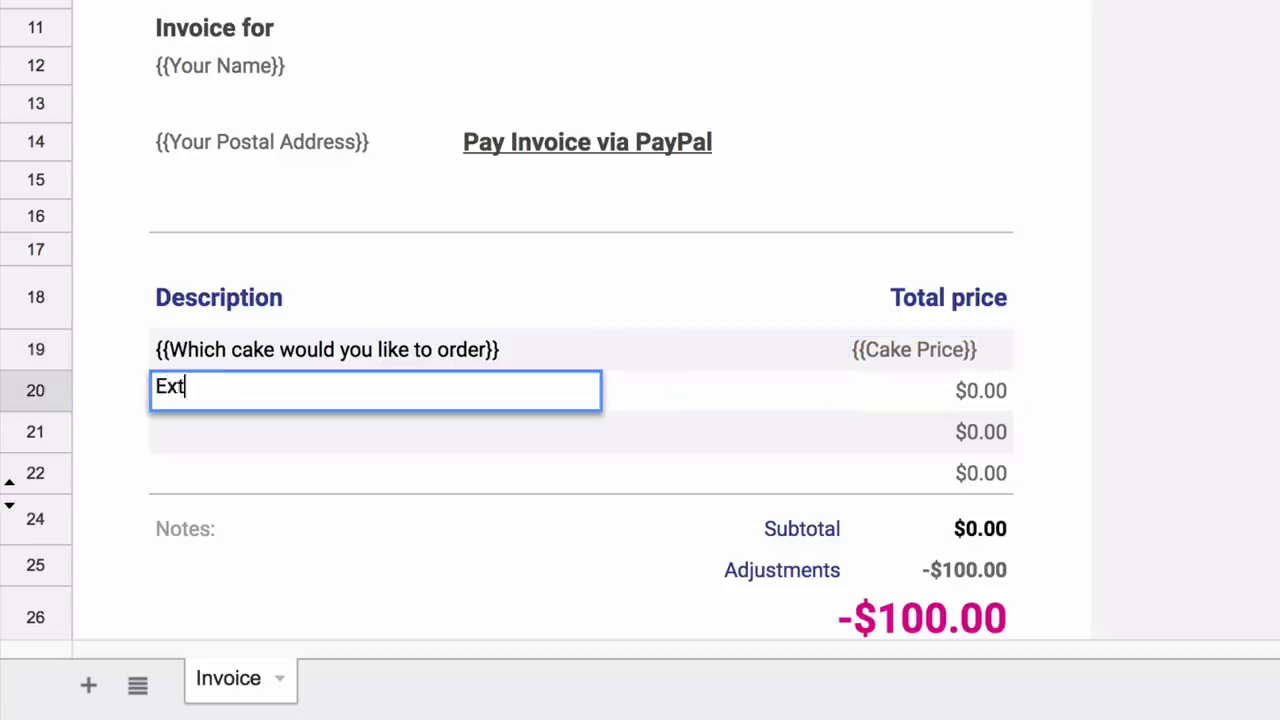
{"action": "type", "text": "ra decorat"}
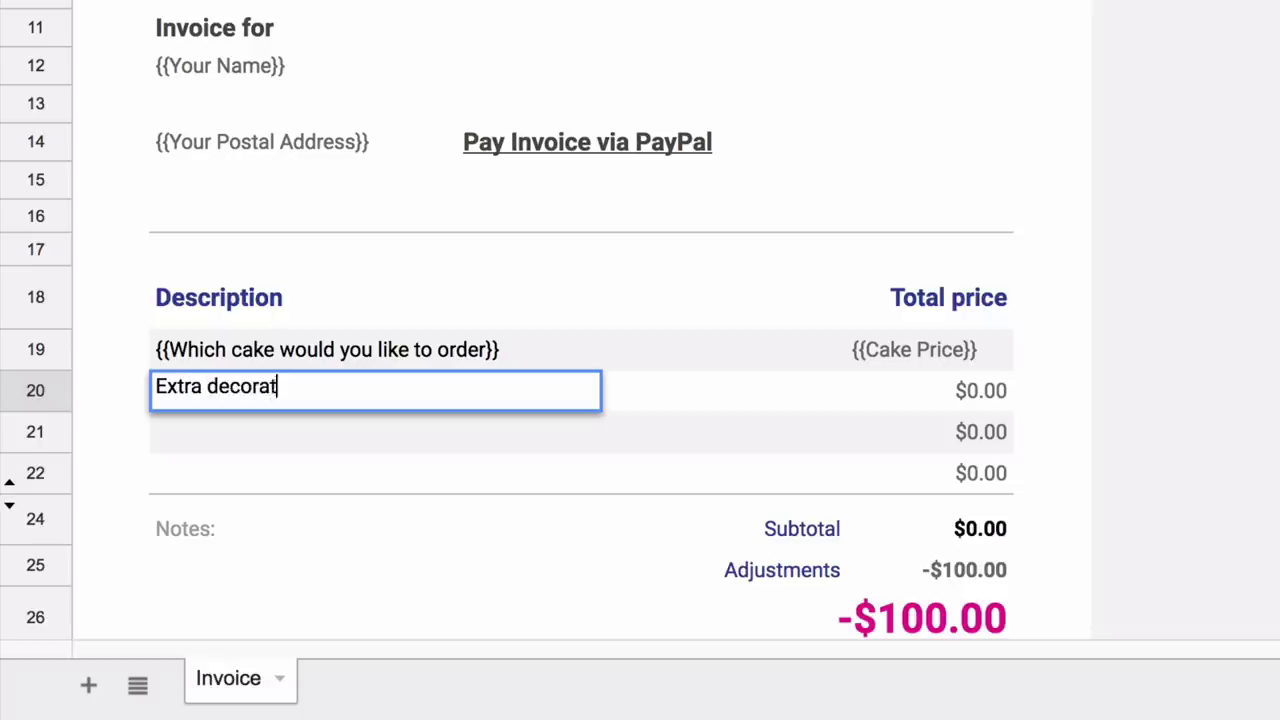
{"action": "type", "text": "ion charges"}
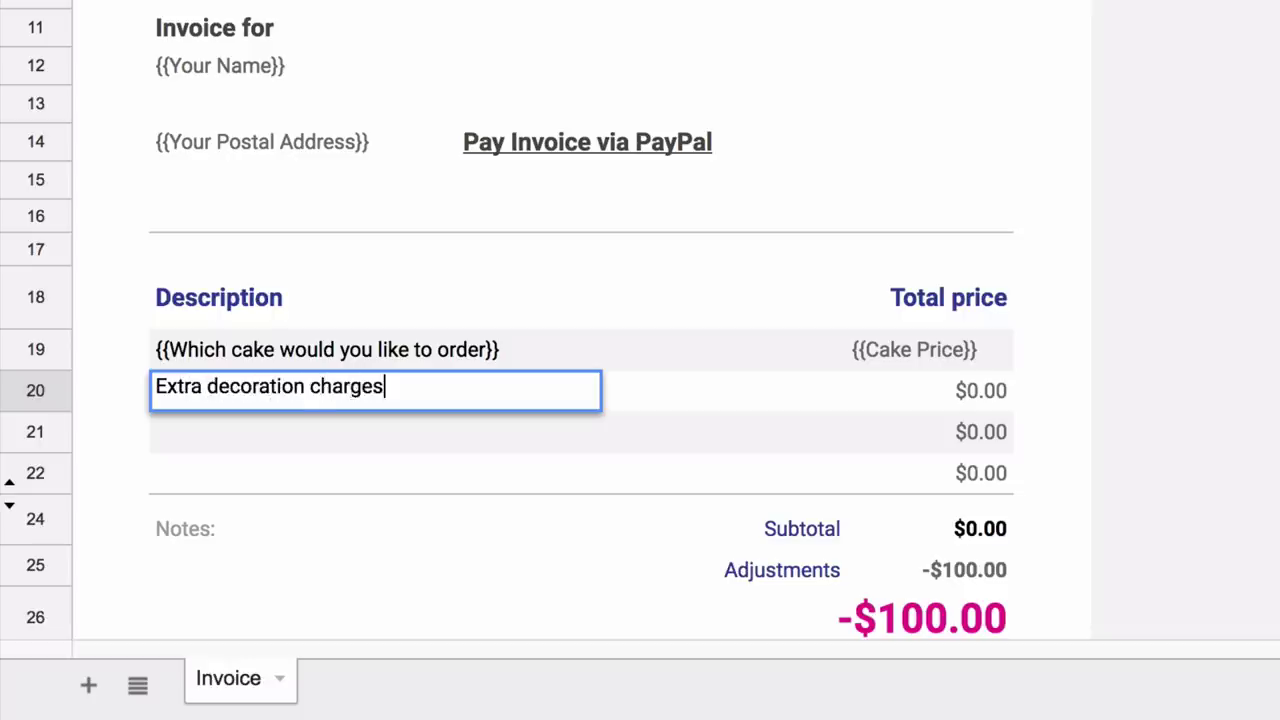
{"action": "left_click", "coordinate": [978, 392]}
{"action": "type", "text": "{{Decoration Charges}}"}
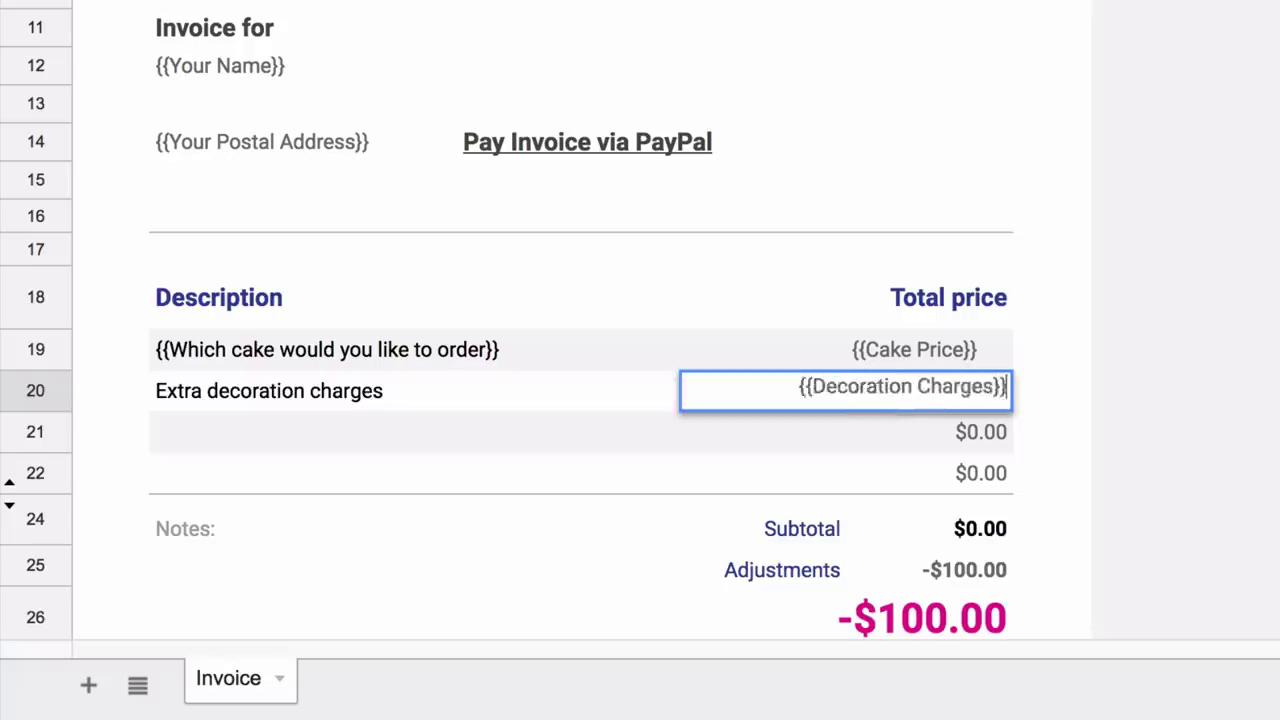
{"action": "key", "text": "Return"}
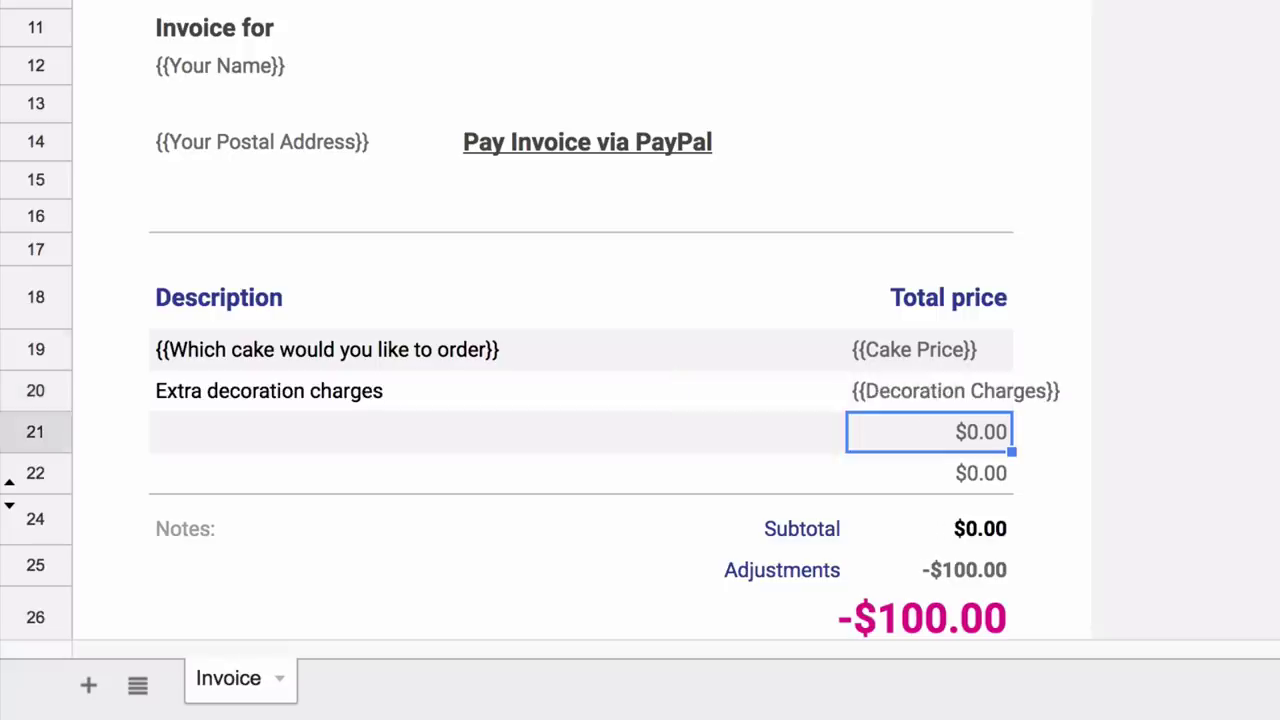
{"action": "left_click_drag", "start_coordinate": [928, 350], "coordinate": [928, 392]}
{"action": "key", "text": "ctrl+shift+r"}
- Remove the leftover empty row and its $0.00 values above the Subtotal
{"action": "left_click", "coordinate": [978, 432]}
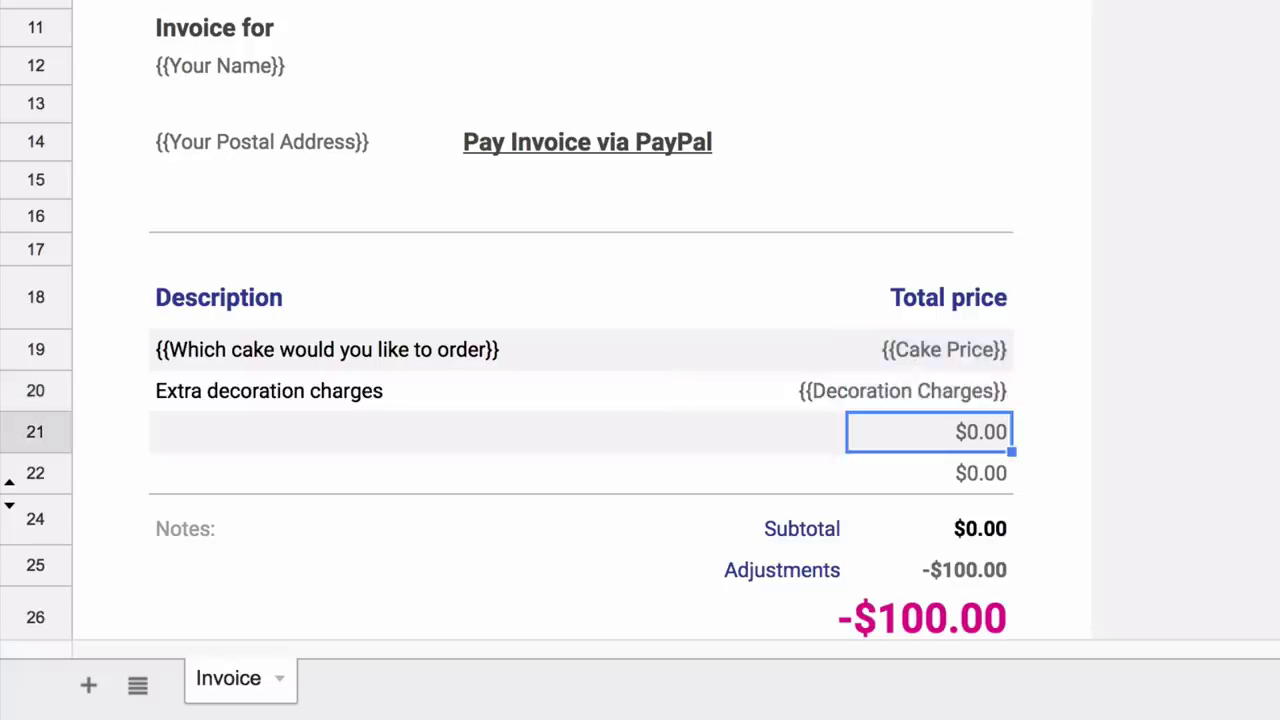
{"action": "left_click", "coordinate": [110, 432]}
{"action": "left_click_drag", "start_coordinate": [375, 432], "coordinate": [723, 432]}
{"action": "key", "text": "shift+Right"}
{"action": "key", "text": "shift+Down"}
{"action": "key", "text": "Delete"}
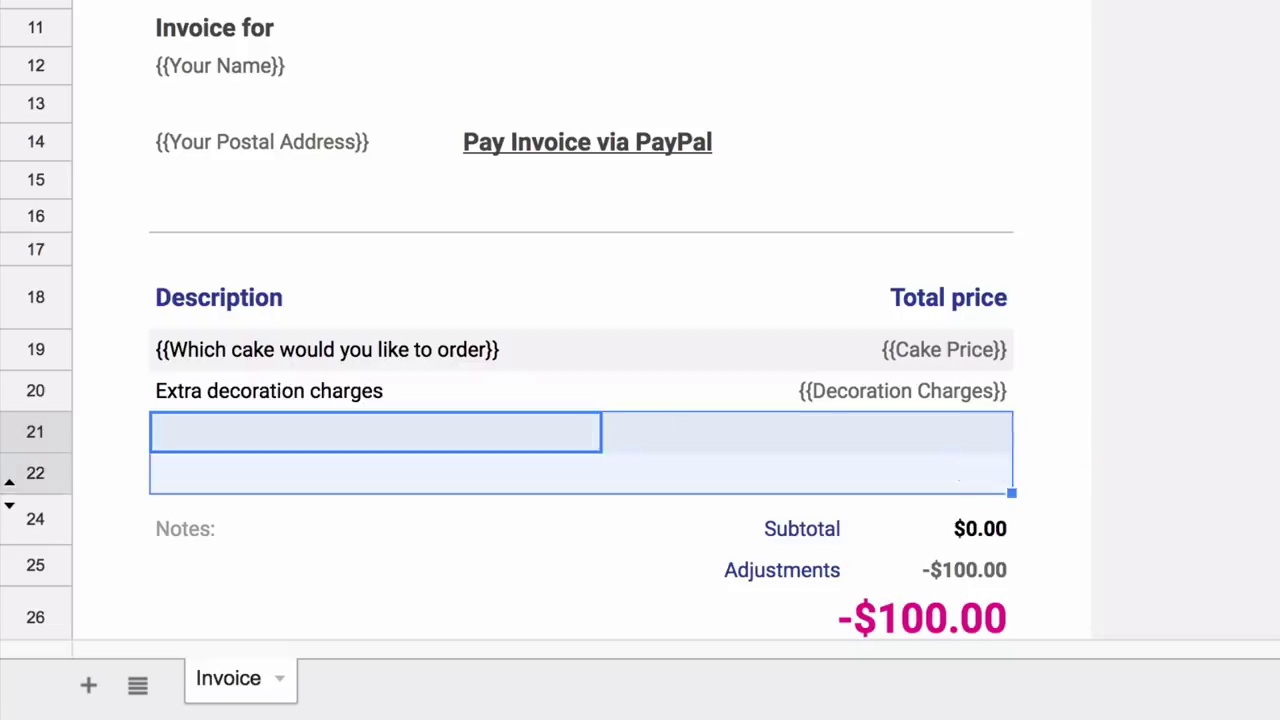
{"action": "key", "text": "ctrl+alt+minus"}
{"action": "key", "text": "Return"}
- Rename Adjustments to Taxes and replace its -100 amount with {{Tax}}
{"action": "key", "text": "Return"}
{"action": "key", "text": "Left"}
{"action": "type", "text": "Taxes"}
{"action": "key", "text": "Tab"}
{"action": "key", "text": "Return"}
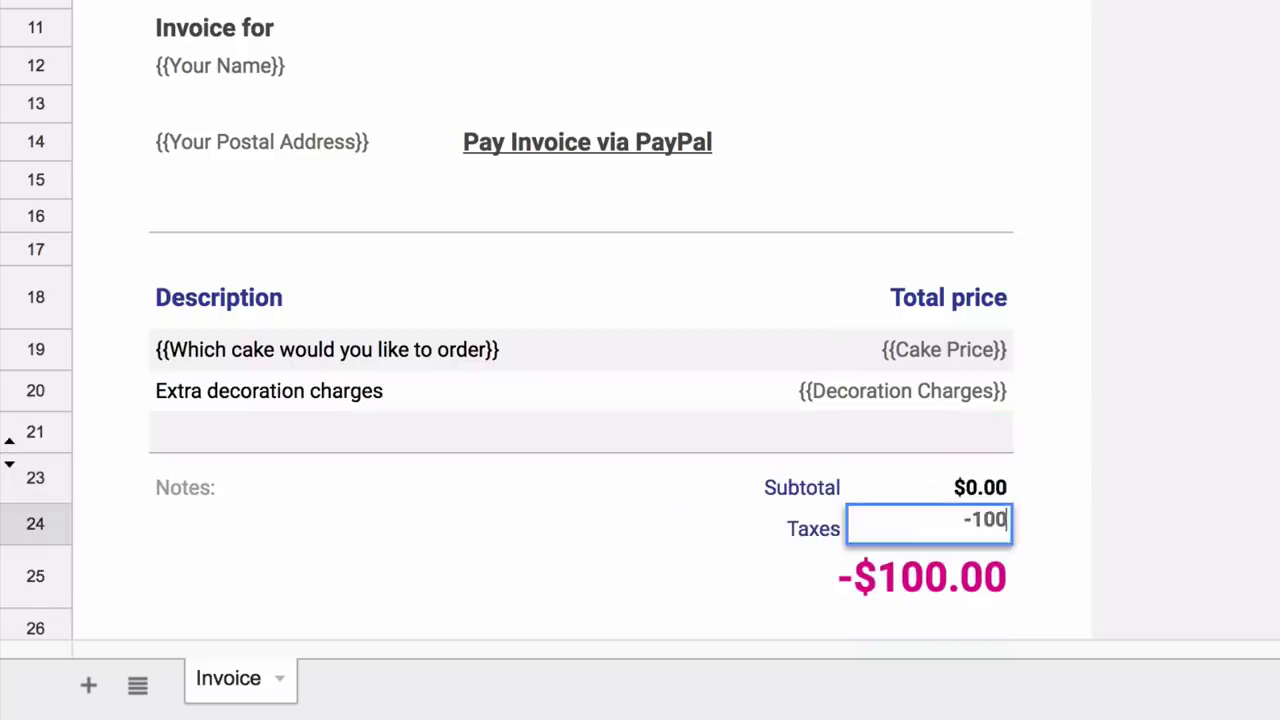
{"action": "key", "text": "BackSpace"}
{"action": "key", "text": "BackSpace"}
{"action": "key", "text": "BackSpace"}
{"action": "key", "text": "BackSpace"}
{"action": "type", "text": "{{Tax}}"}
{"action": "key", "text": "Return"}
{"action": "key", "text": "Up"}
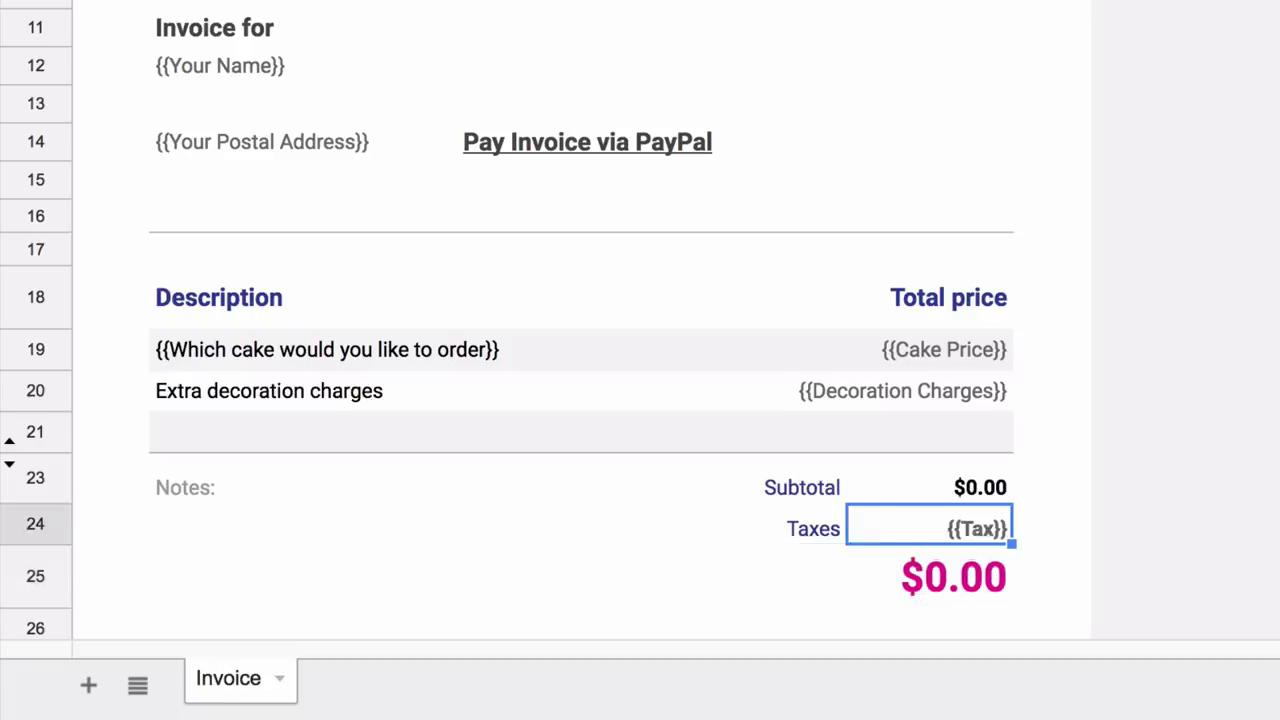
{"action": "key", "text": "Down"}
{"action": "key", "text": "Return"}
- Add 'Thank you for your business!' beside Taxes in La Belle Aurore font, size 14
{"action": "key", "text": "Escape"}
{"action": "left_click", "coordinate": [414, 524]}
{"action": "type", "text": "Thank you for "}
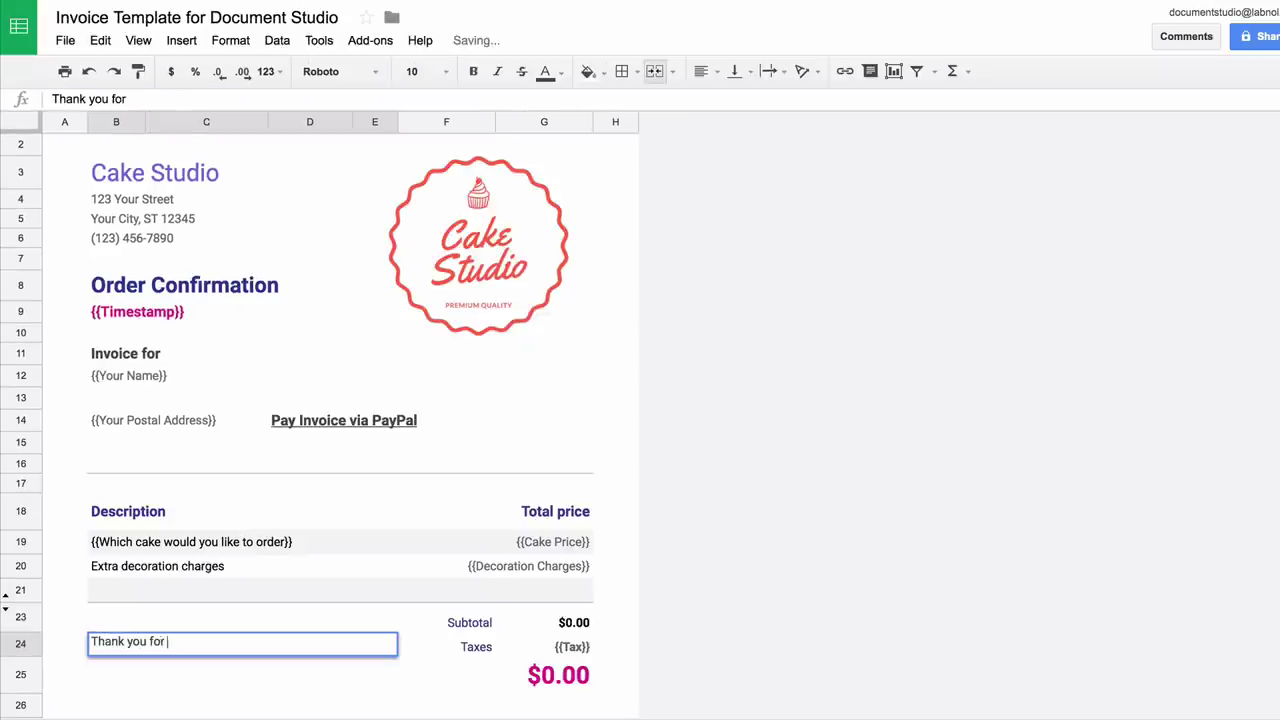
{"action": "type", "text": "your business!"}
{"action": "left_click", "coordinate": [340, 71]}
{"action": "left_click", "coordinate": [377, 129]}
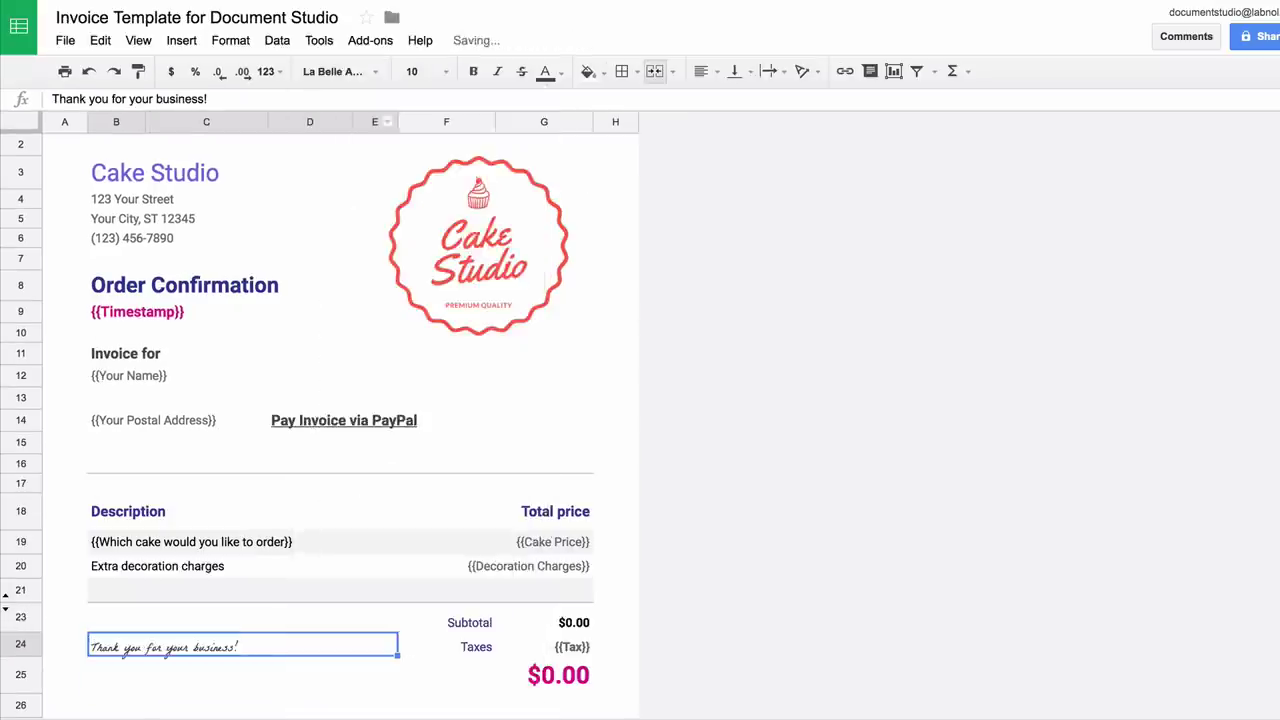
{"action": "left_click", "coordinate": [411, 71]}
{"action": "left_click", "coordinate": [420, 274]}
{"action": "left_click", "coordinate": [309, 675]}
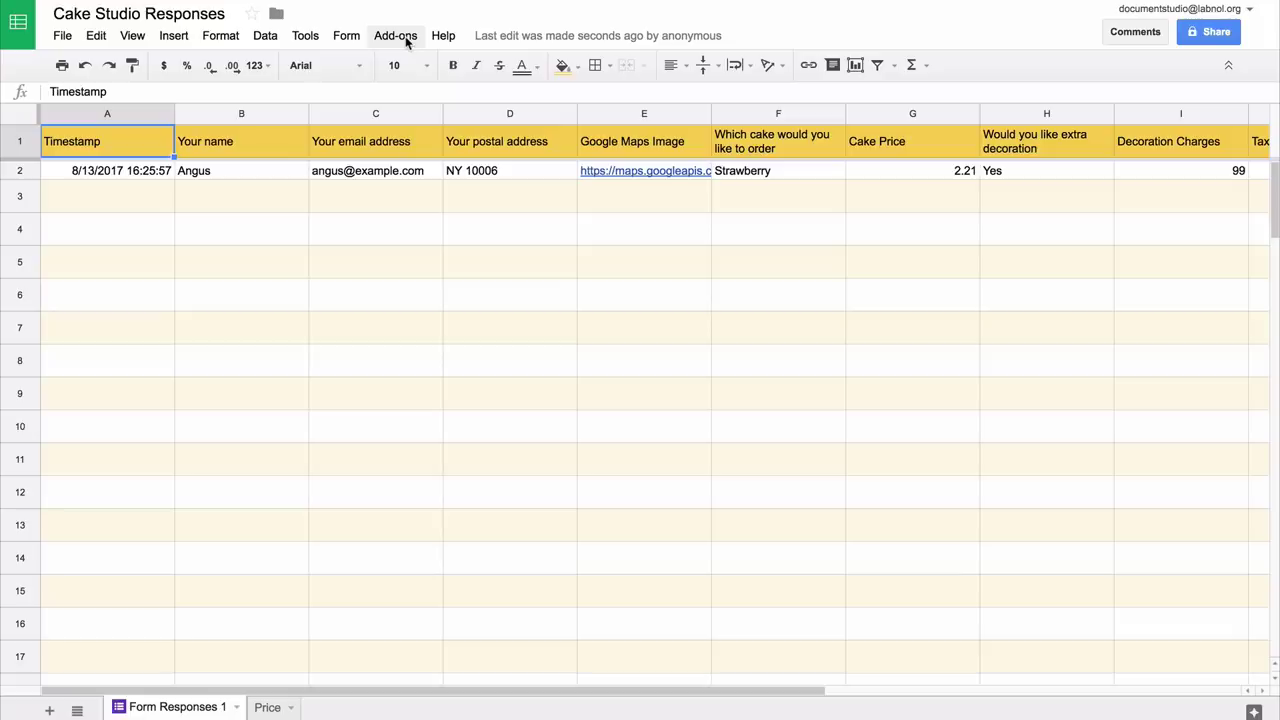
- Launch Document Studio, expand Document Merge, and select the Invoice Template spreadsheet as template
{"action": "left_click", "coordinate": [396, 36]}
{"action": "mouse_move", "coordinate": [417, 62]}
{"action": "left_click", "coordinate": [568, 73]}
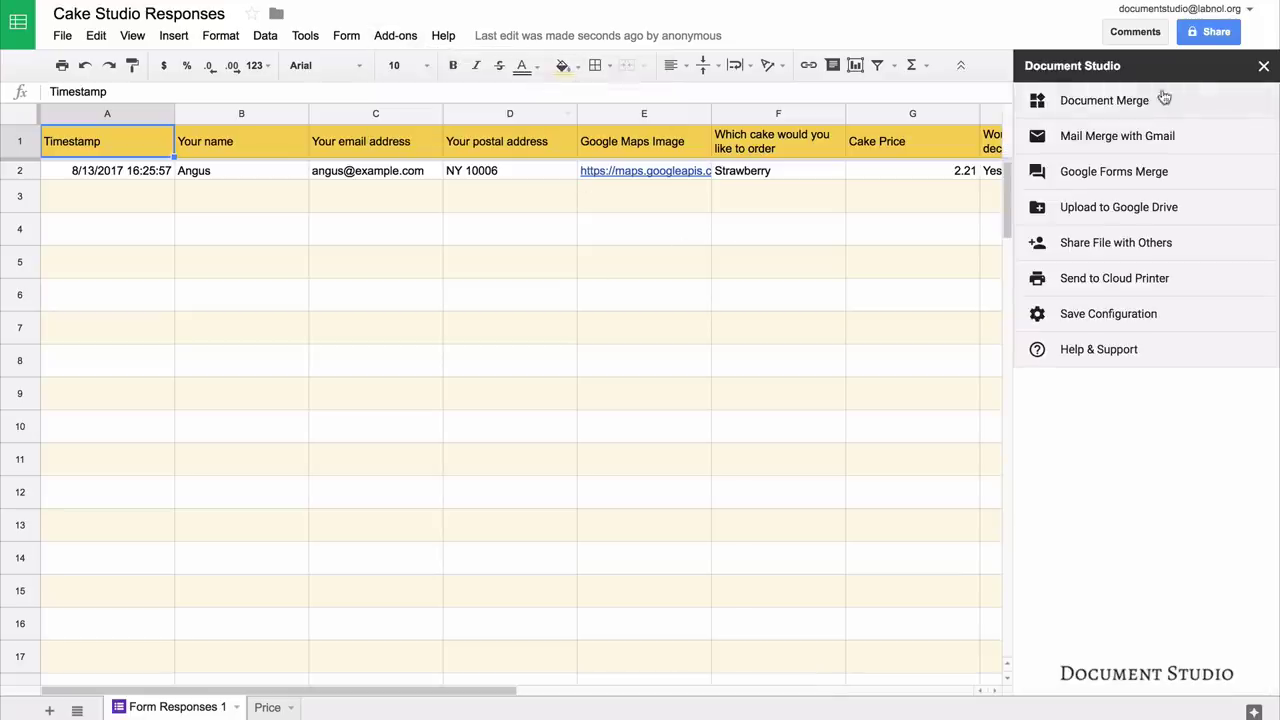
{"action": "left_click", "coordinate": [1155, 104]}
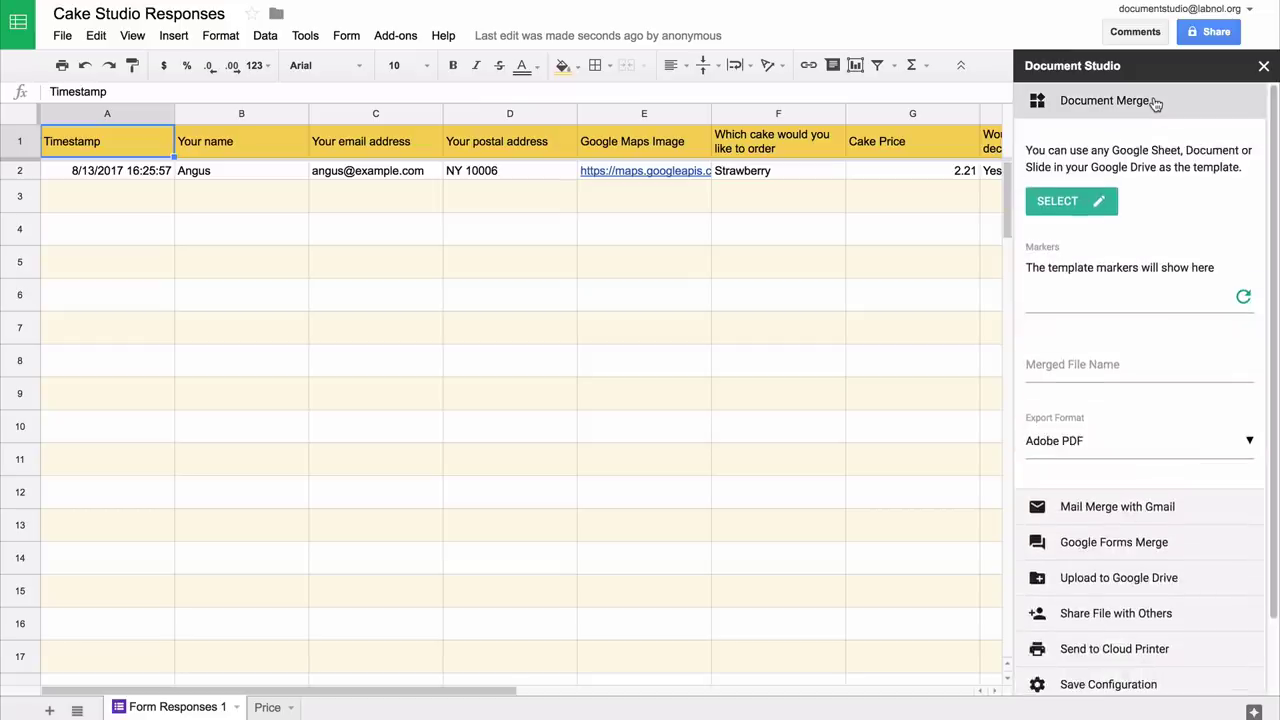
{"action": "left_click", "coordinate": [1065, 208]}
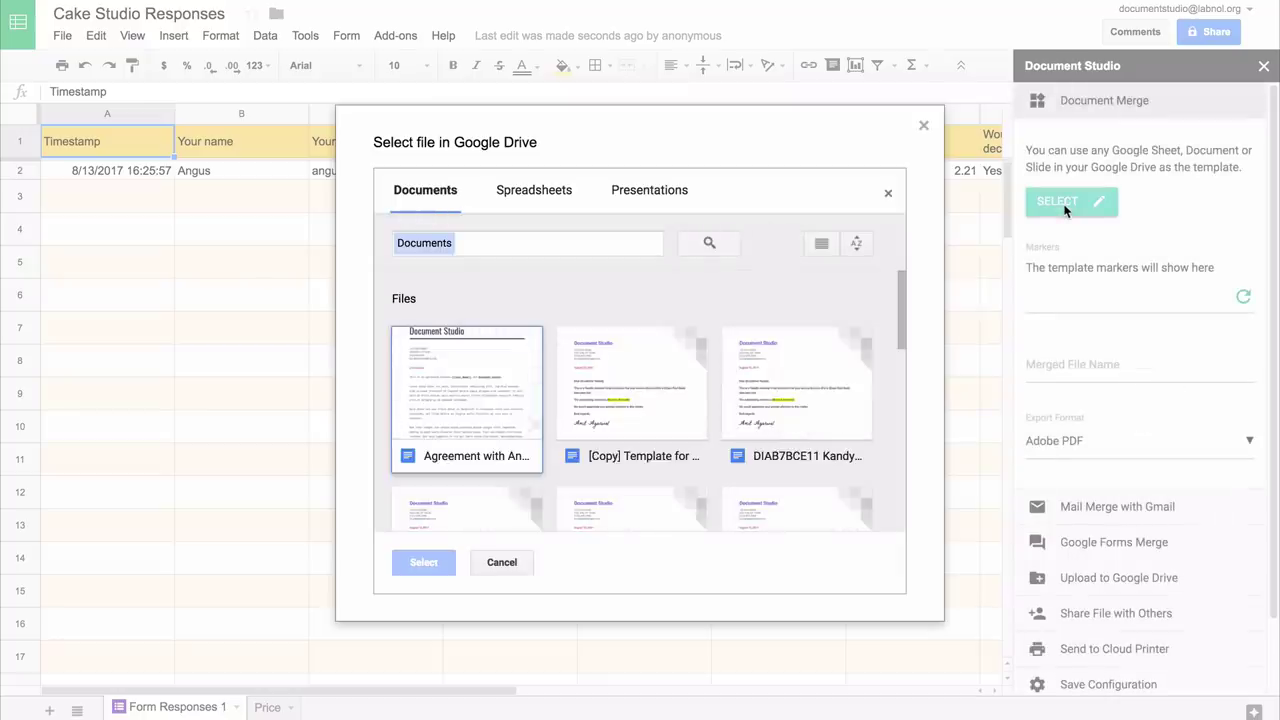
{"action": "left_click", "coordinate": [536, 191]}
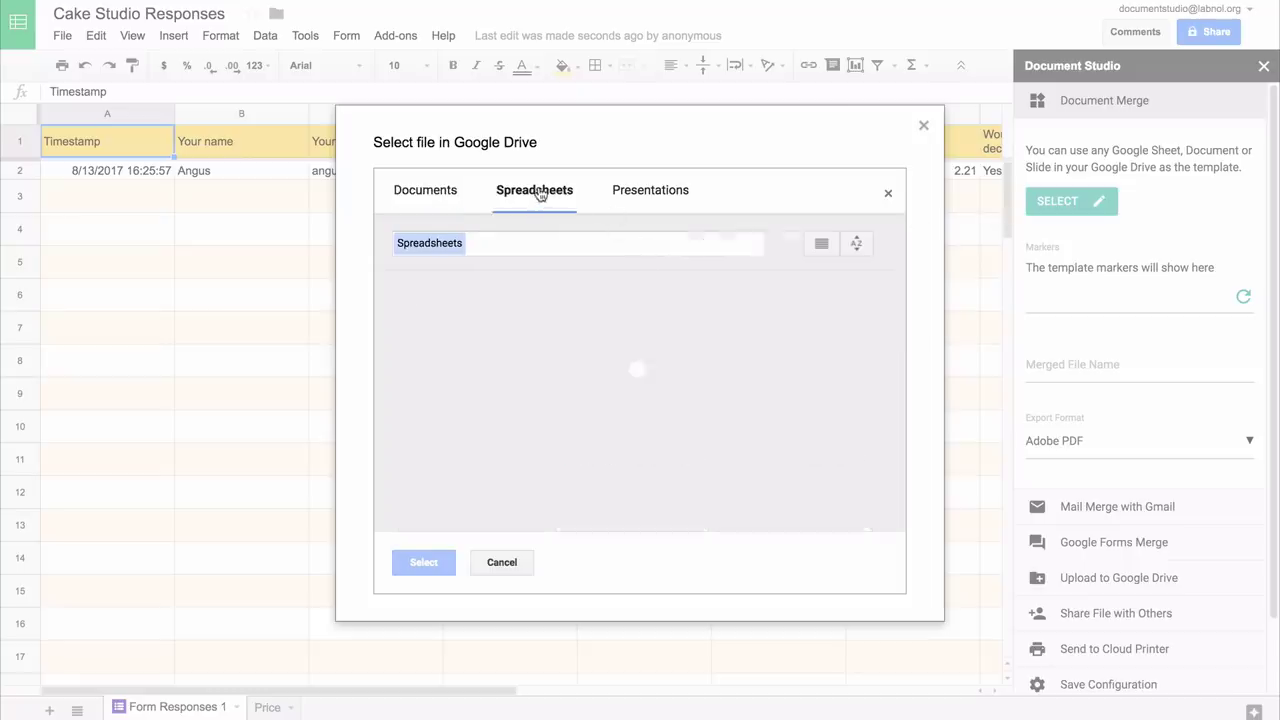
{"action": "left_click", "coordinate": [475, 378]}
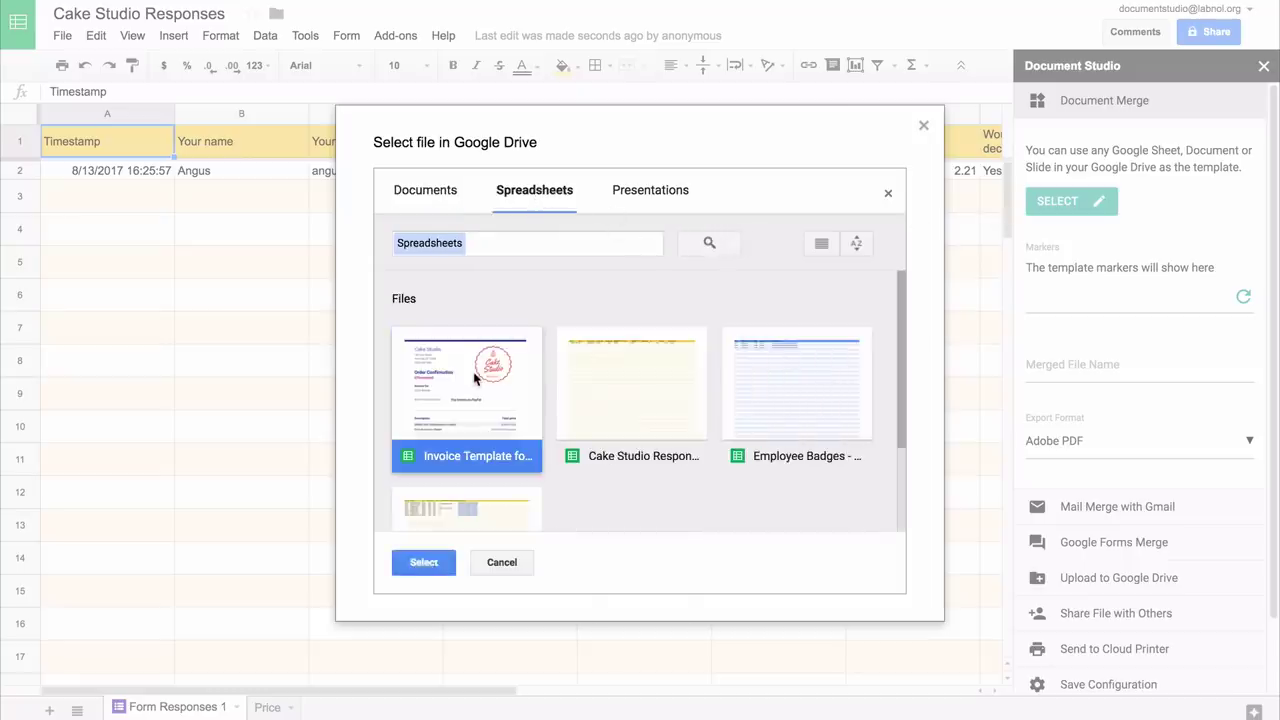
{"action": "left_click", "coordinate": [436, 562]}
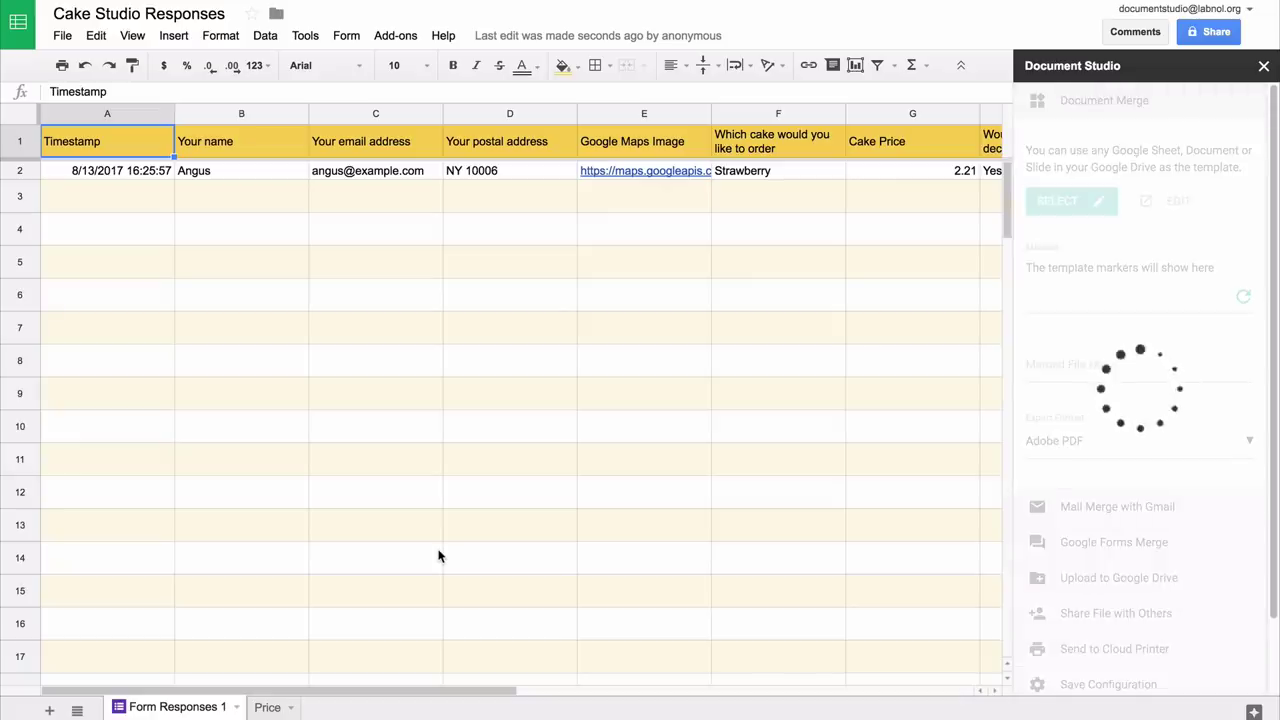
- Name merged files {{Your name}} and keep Adobe PDF as the export format
{"action": "left_click", "coordinate": [1090, 490]}
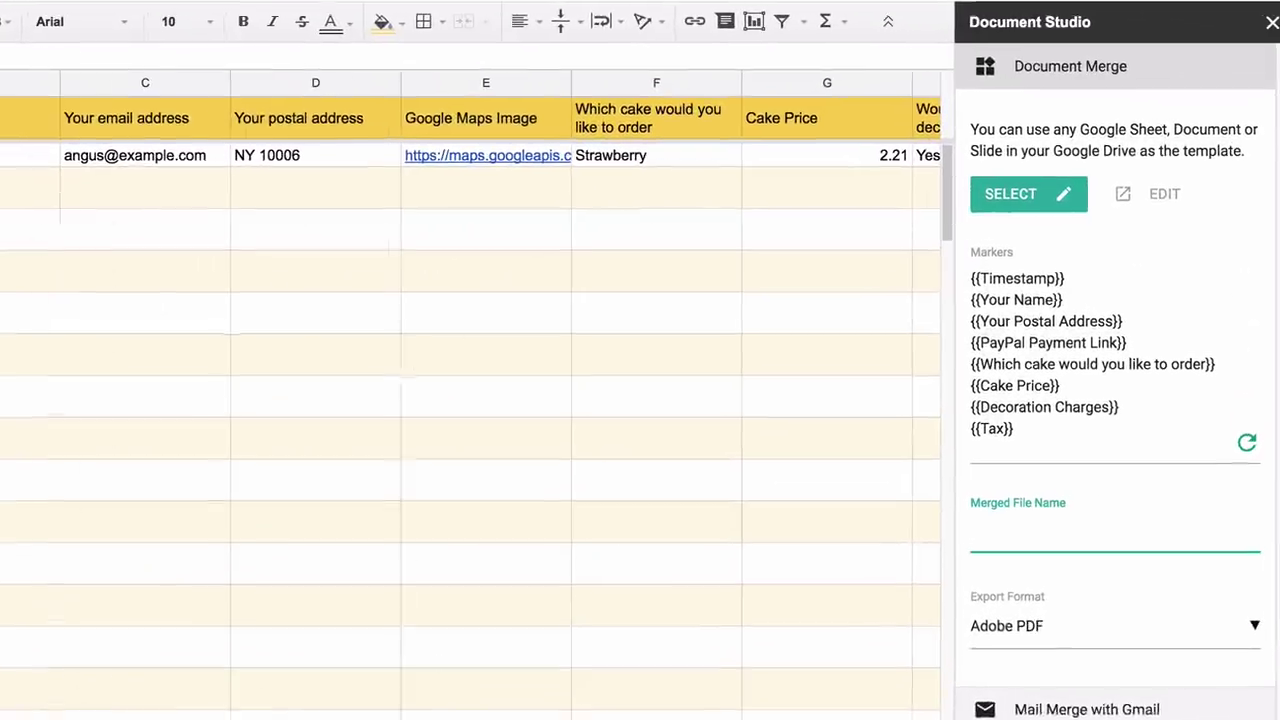
{"action": "type", "text": "{{Your "}
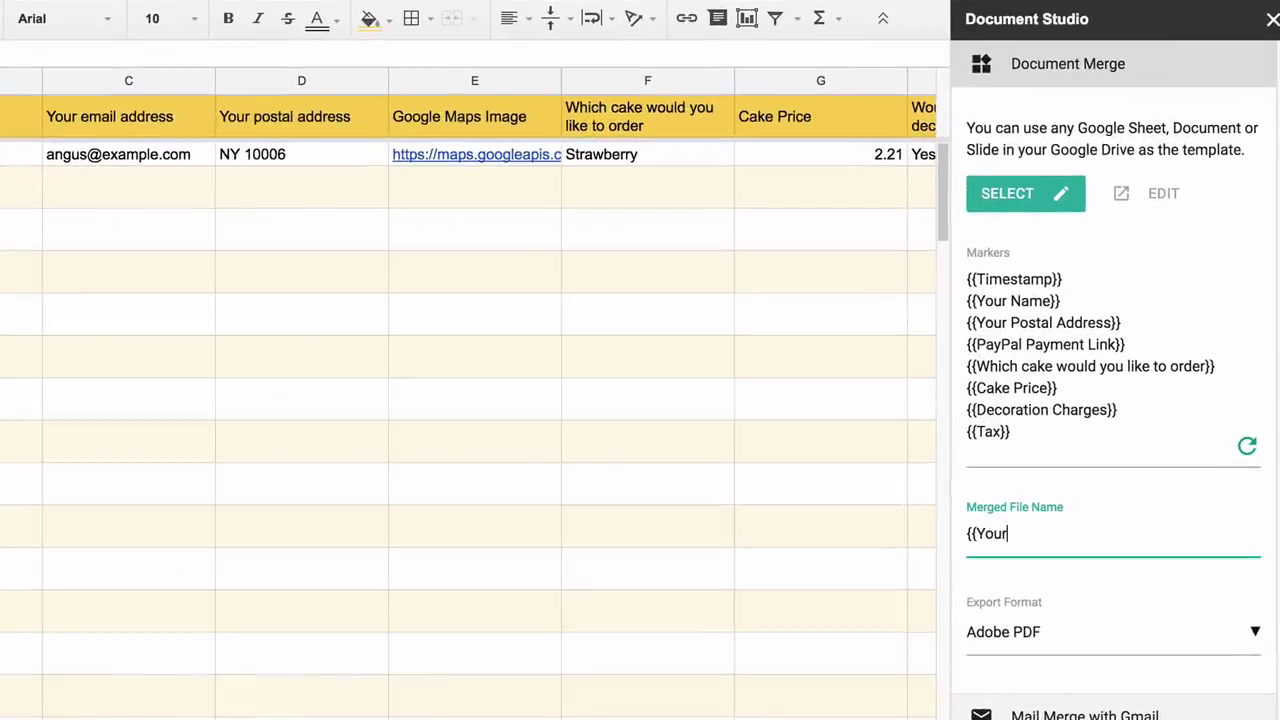
{"action": "type", "text": "name}}"}
{"action": "left_click", "coordinate": [1168, 629]}
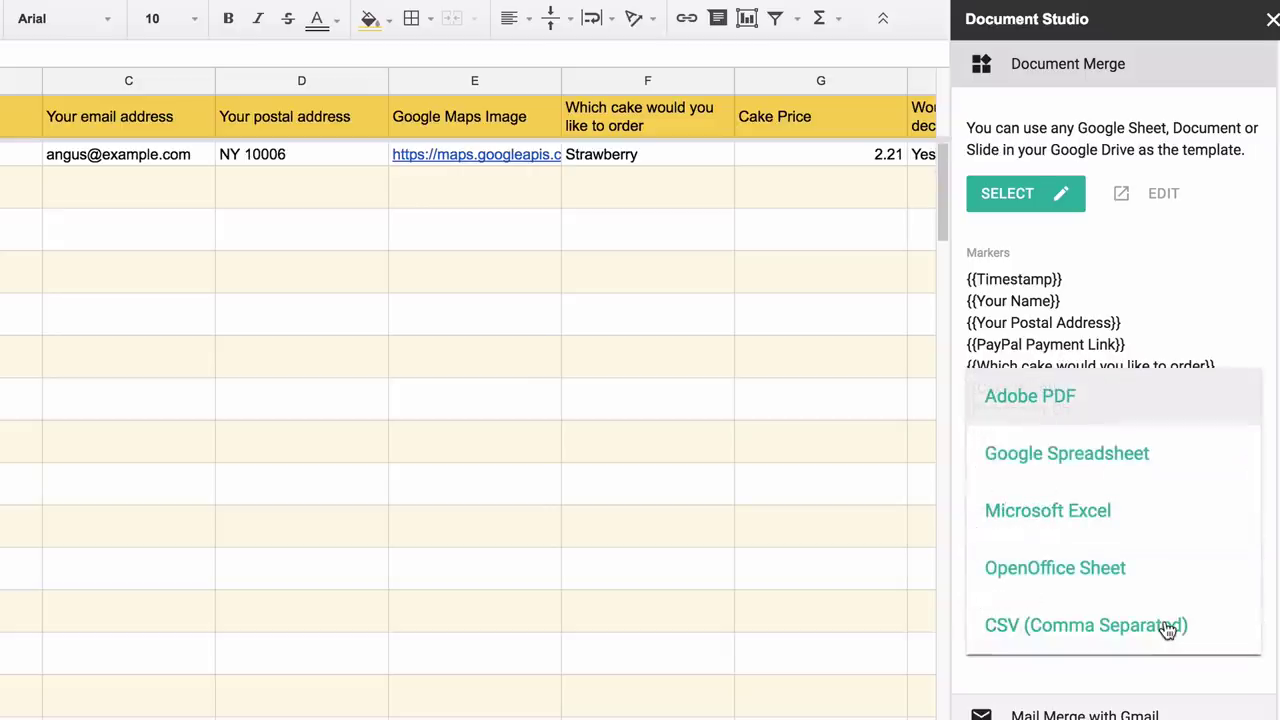
{"action": "left_click", "coordinate": [1170, 399]}
- In the Google Forms Merge email template, write 'Dear {{Your name}}' and 'Thank you for your order for {{cake choice}}.'
{"action": "left_click", "coordinate": [1153, 64]}
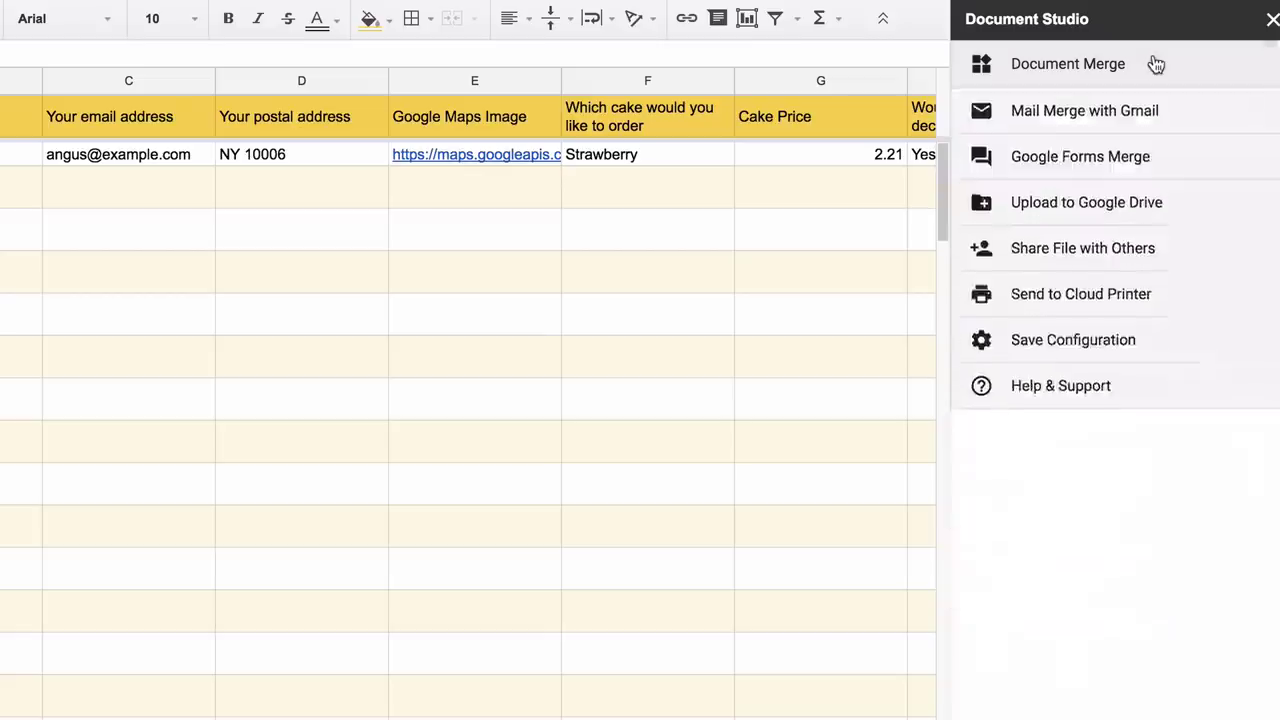
{"action": "left_click", "coordinate": [1179, 164]}
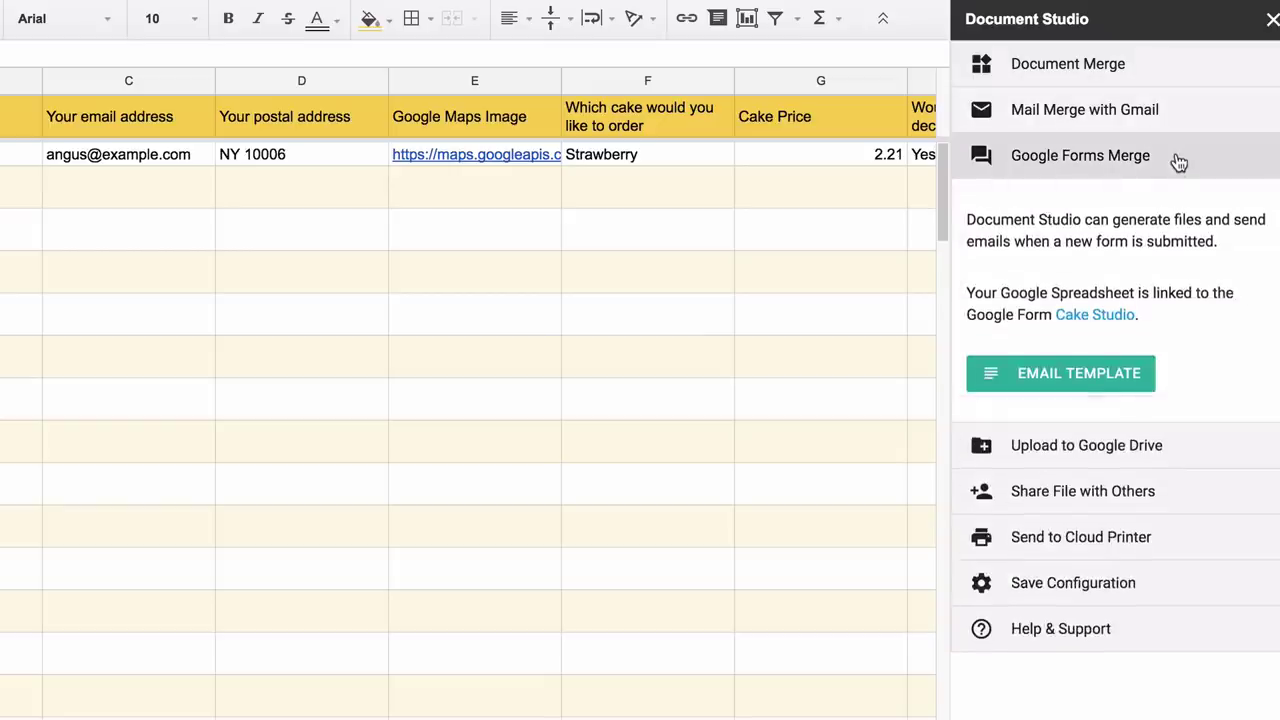
{"action": "left_click", "coordinate": [1097, 373]}
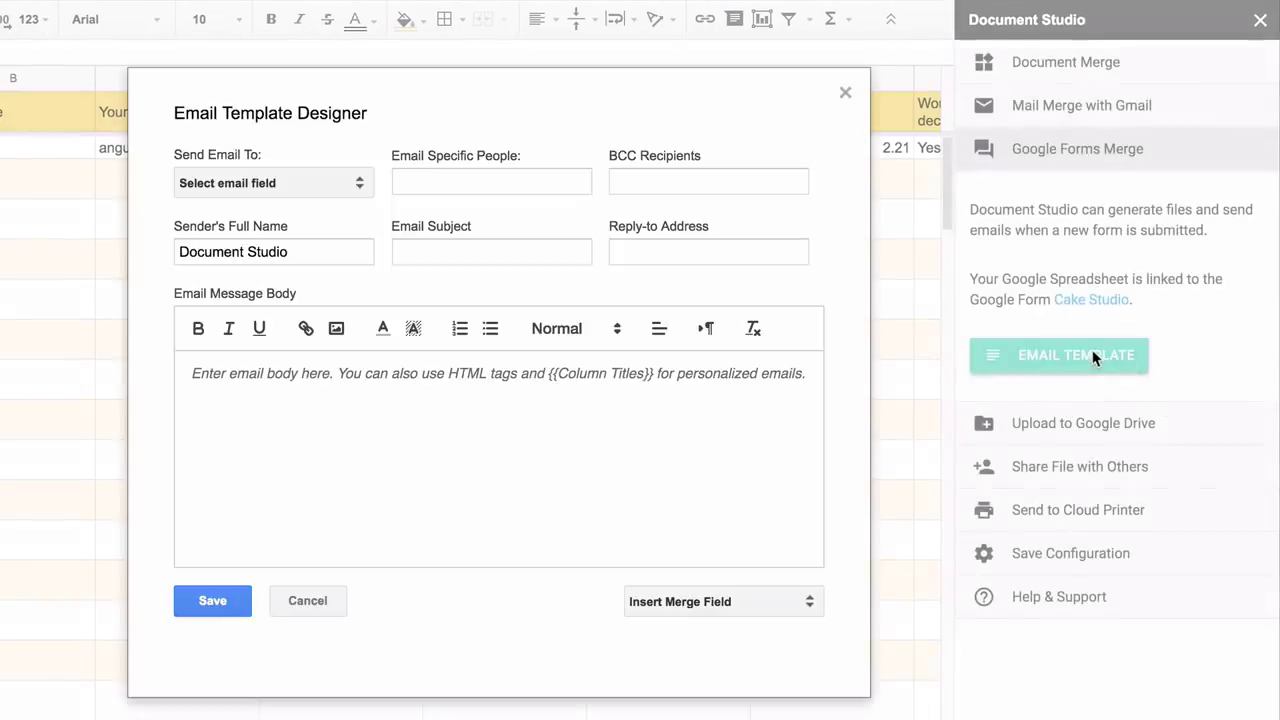
{"action": "left_click", "coordinate": [690, 450]}
{"action": "type", "text": "Dear"}
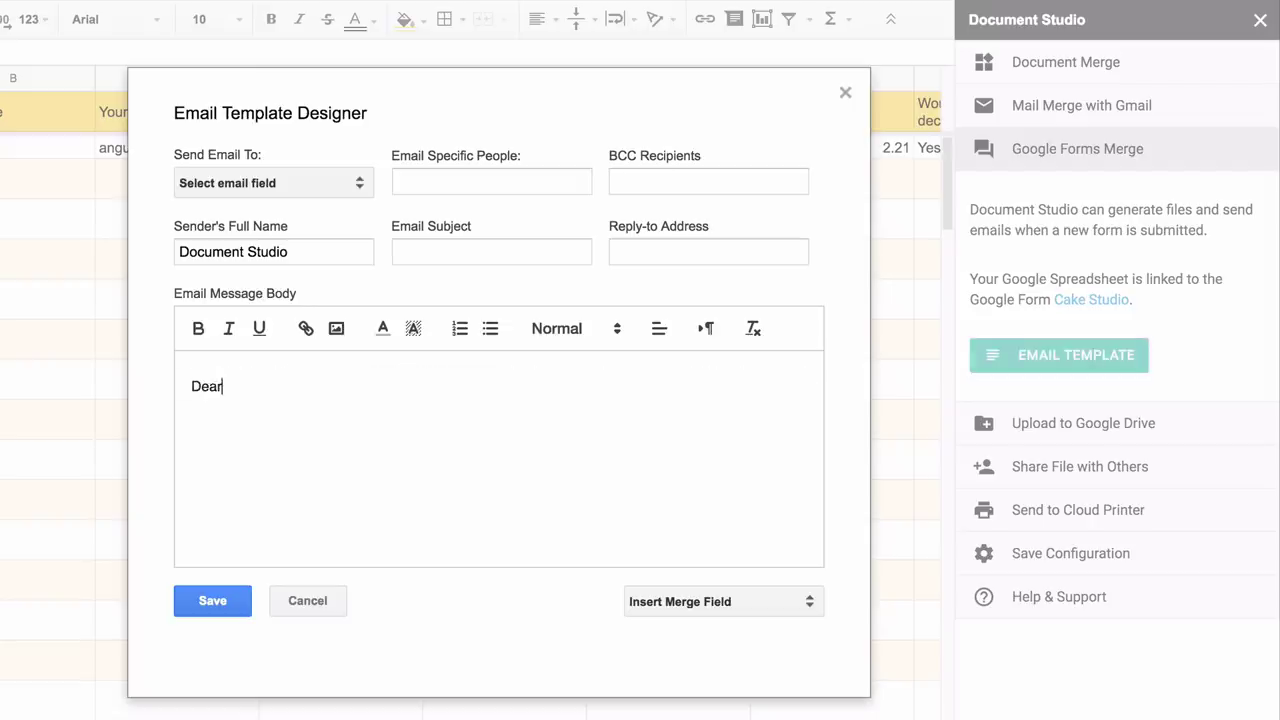
{"action": "left_click", "coordinate": [700, 601]}
{"action": "left_click", "coordinate": [700, 714]}
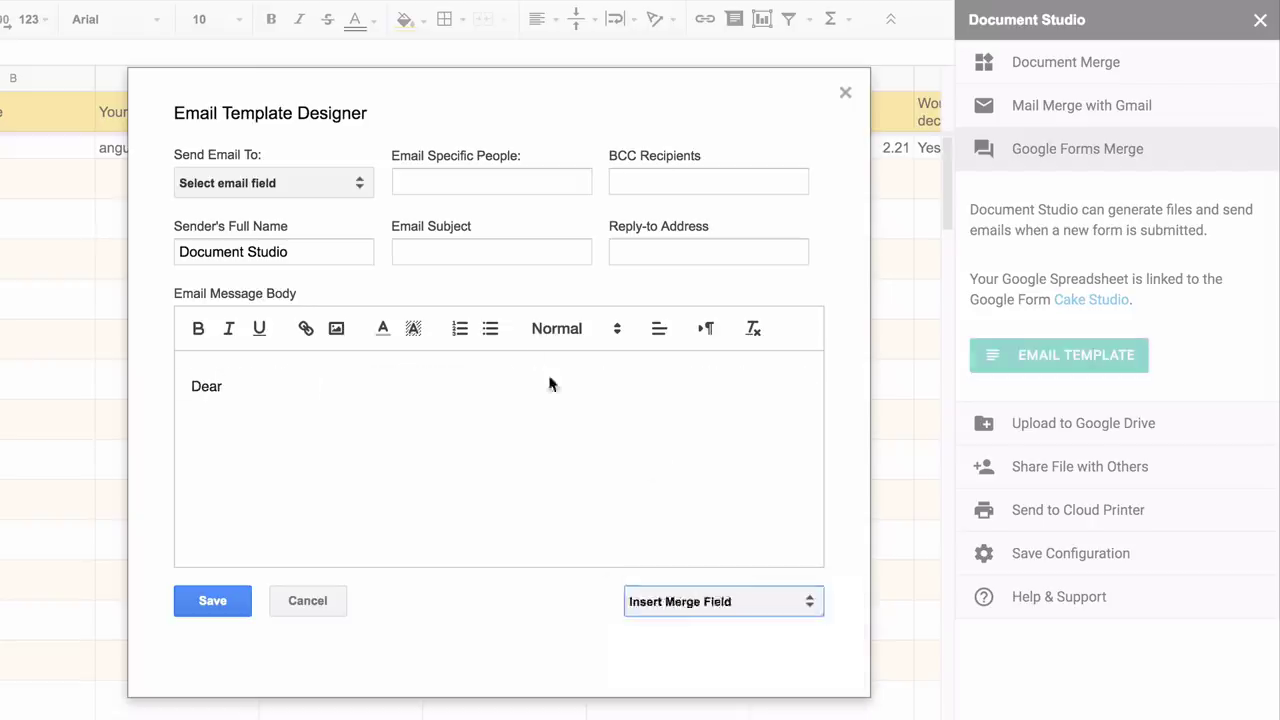
{"action": "key", "text": "BackSpace"}
{"action": "type", "text": "Thank you for your order for"}
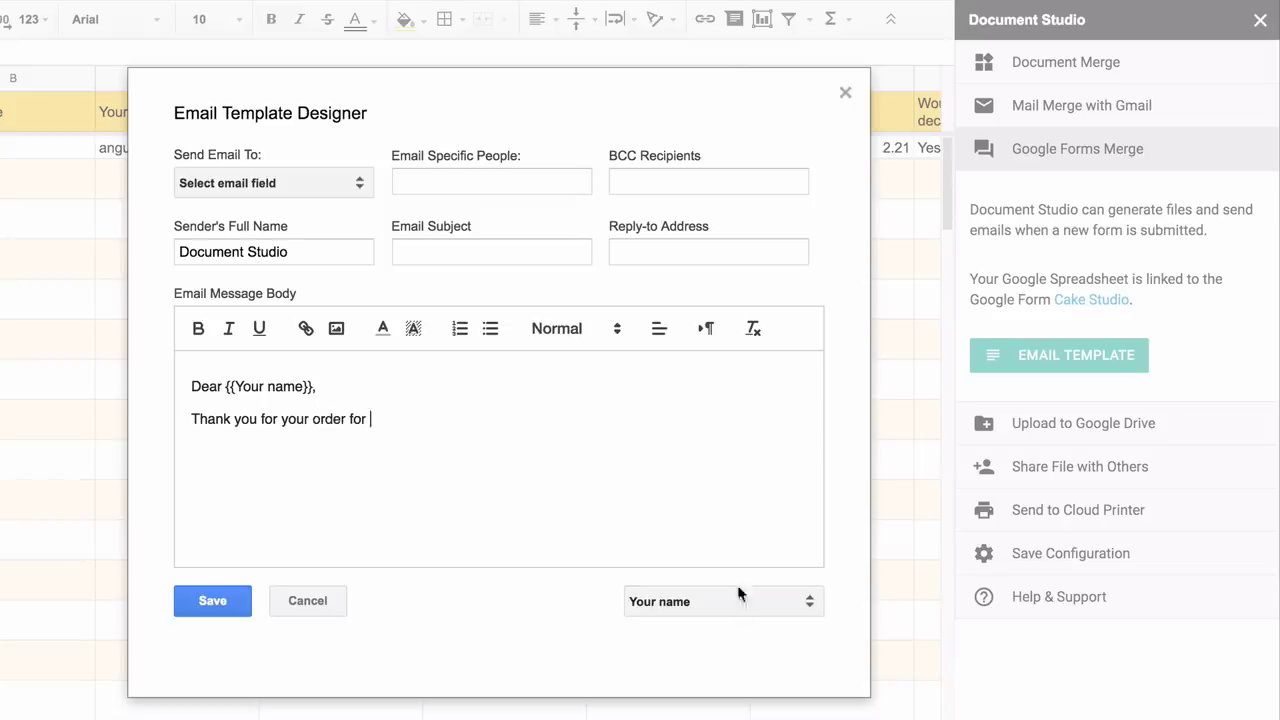
{"action": "left_click", "coordinate": [738, 594]}
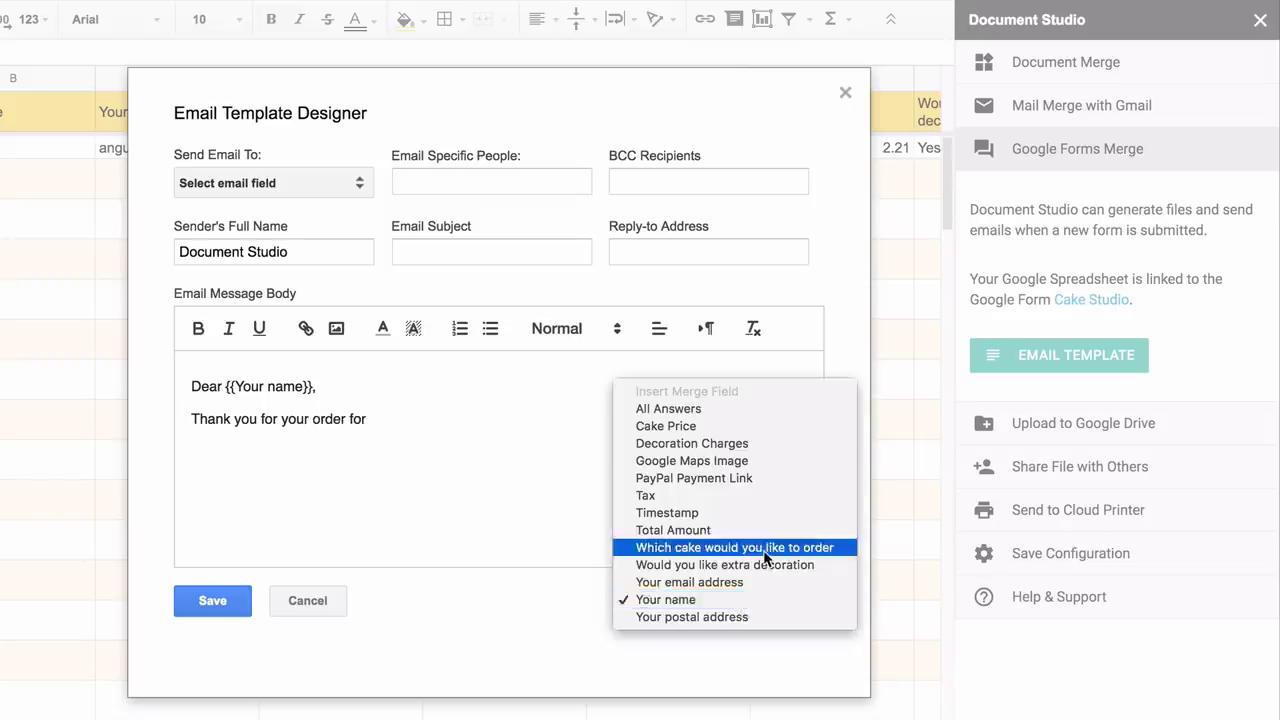
{"action": "left_click", "coordinate": [728, 543]}
{"action": "type", "text": "."}
- Highlight the cake choice field and add 'Your invoice is attached. Please pay the invoice via PayPal.' and 'Thanks.'
{"action": "left_click_drag", "start_coordinate": [369, 419], "coordinate": [605, 419]}
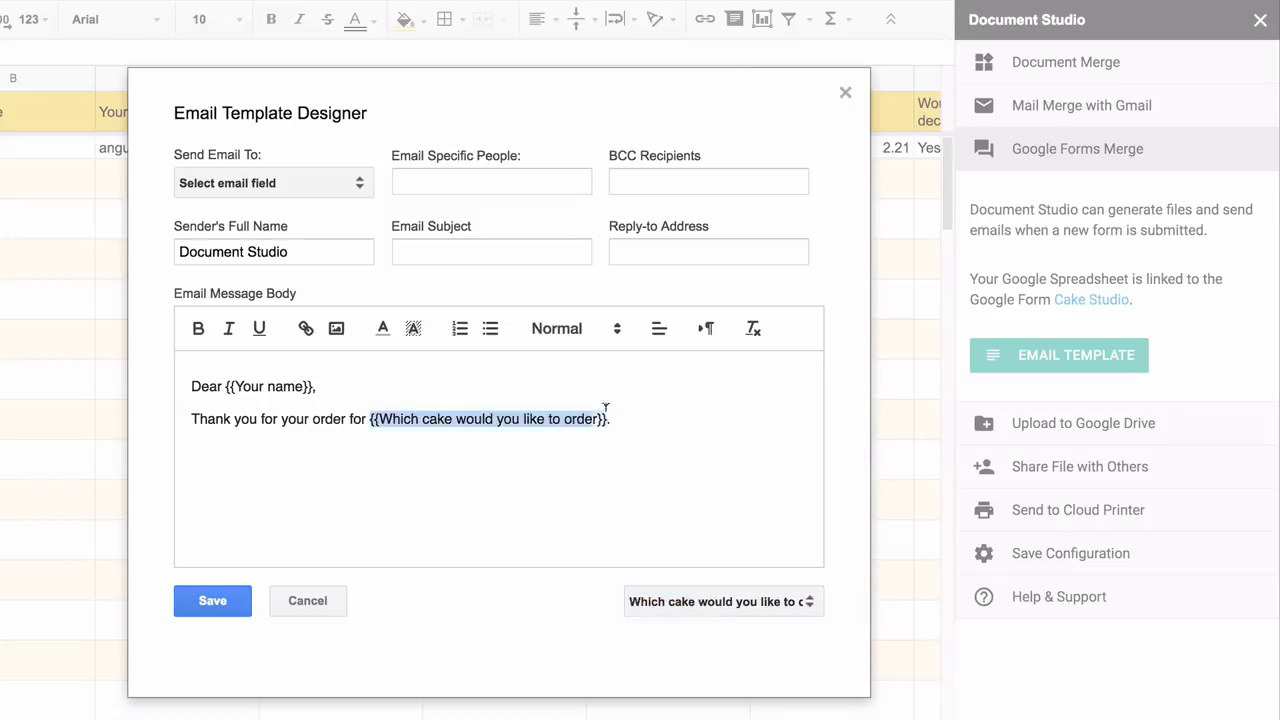
{"action": "left_click", "coordinate": [413, 328]}
{"action": "left_click", "coordinate": [482, 360]}
{"action": "key", "text": "Down"}
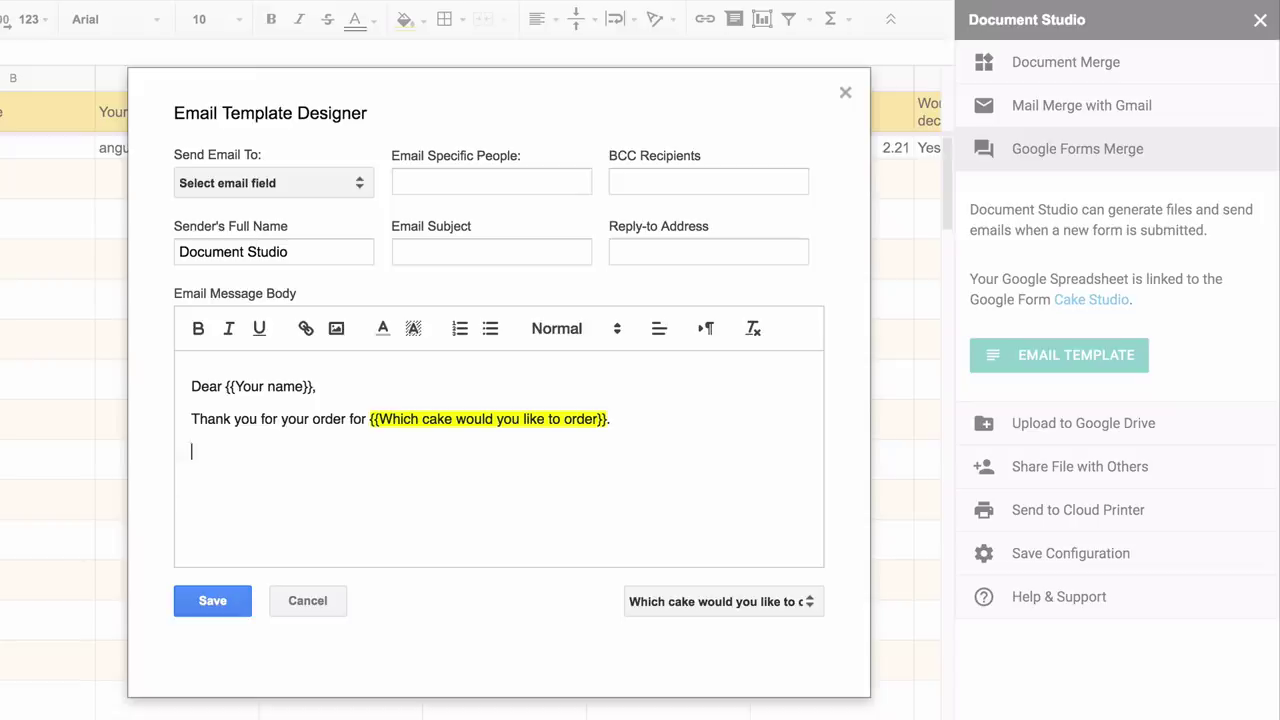
{"action": "type", "text": "Your invoice is attac"}
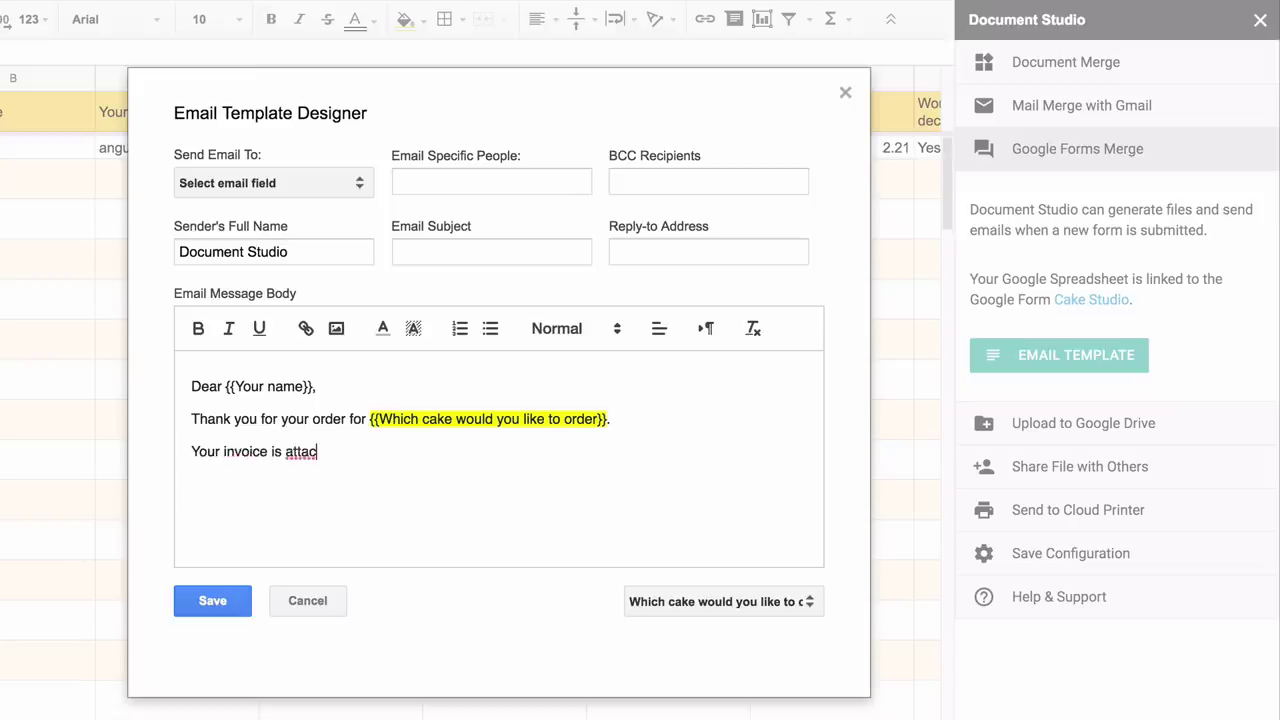
{"action": "type", "text": "hed. Please pay the invoice via PayPal."}
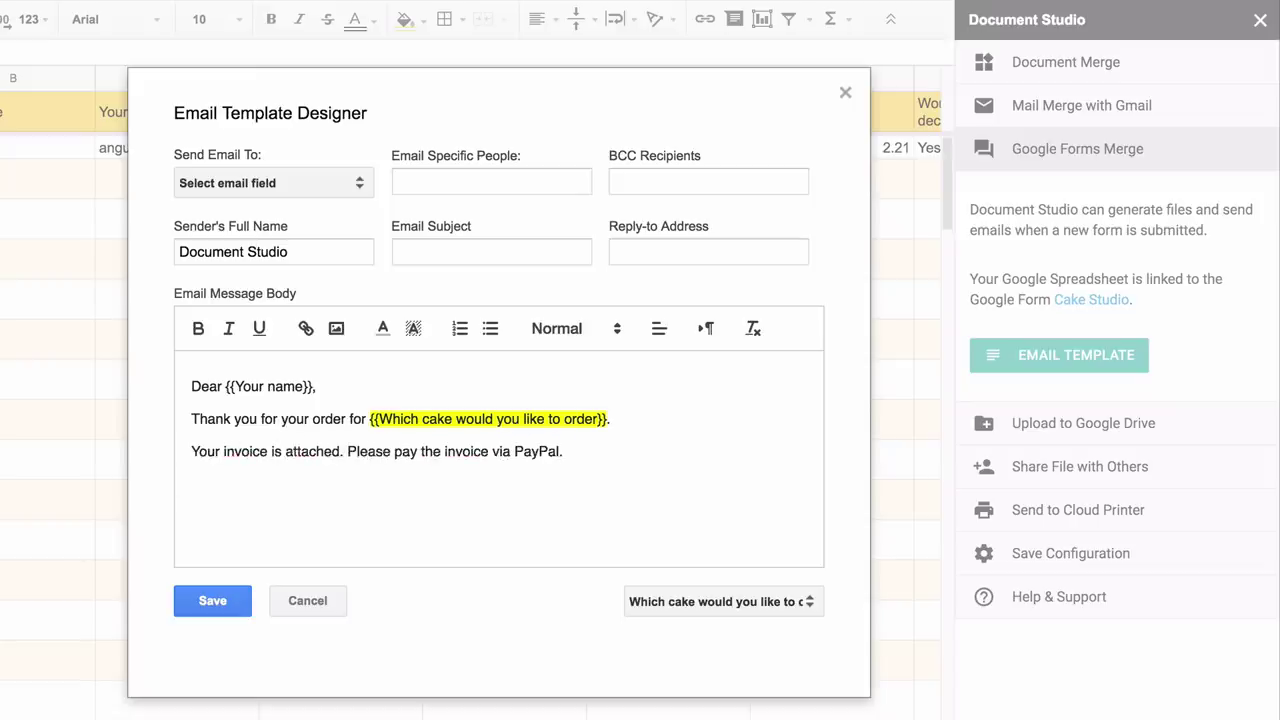
{"action": "key", "text": "Return"}
{"action": "type", "text": "Thanks."}
- Link the word PayPal to {{PayPal Payment Link}} and sign off with 'Cake Studio.'
{"action": "double_click", "coordinate": [536, 450]}
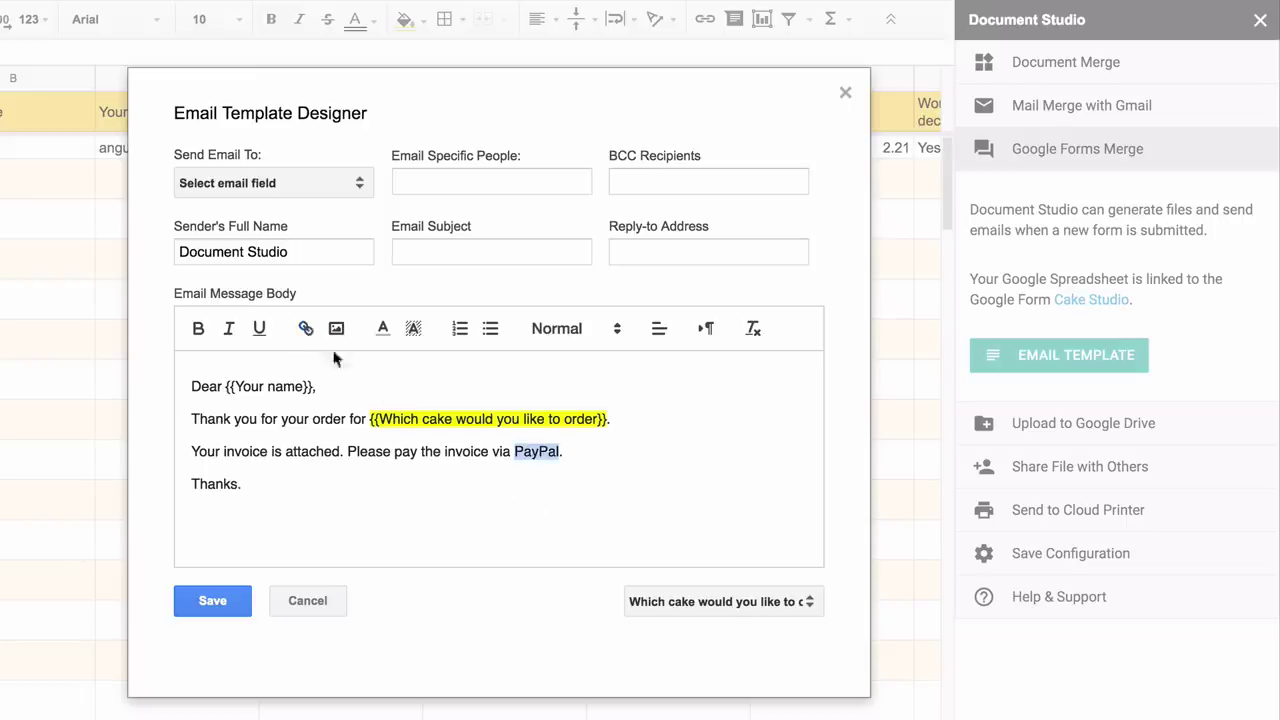
{"action": "key", "text": "ctrl+k"}
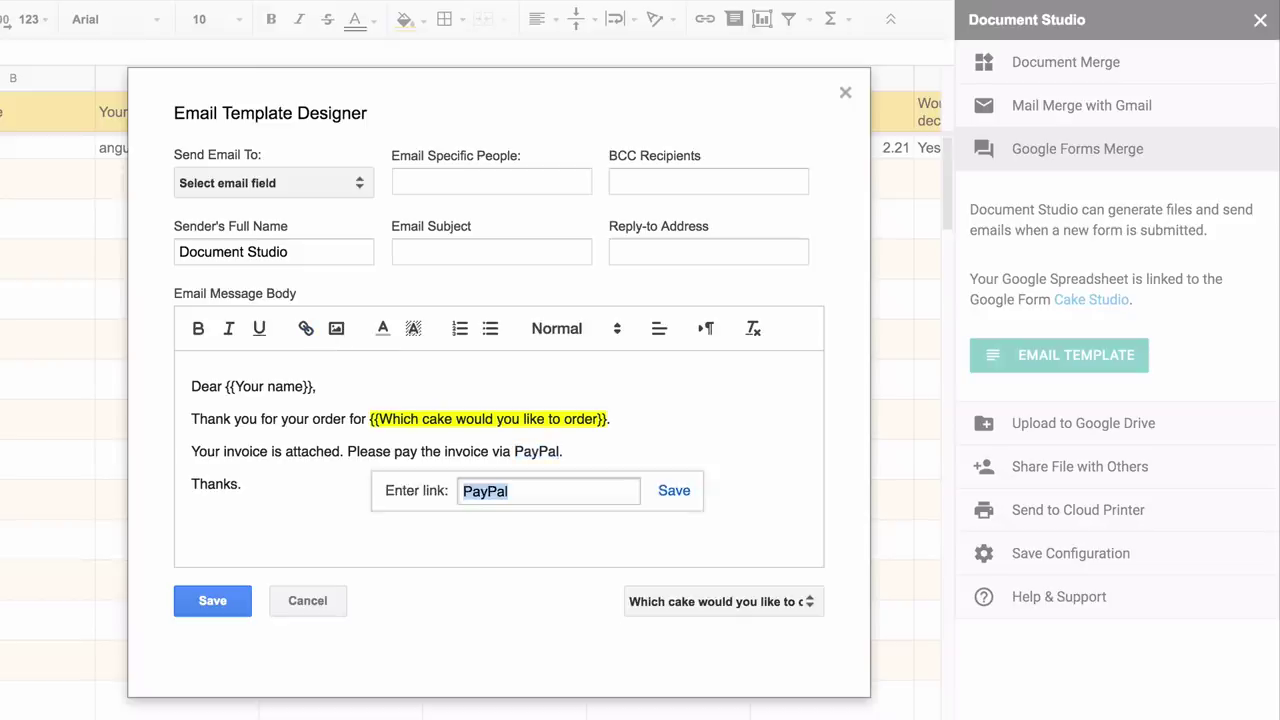
{"action": "type", "text": "{{PayPal Pay"}
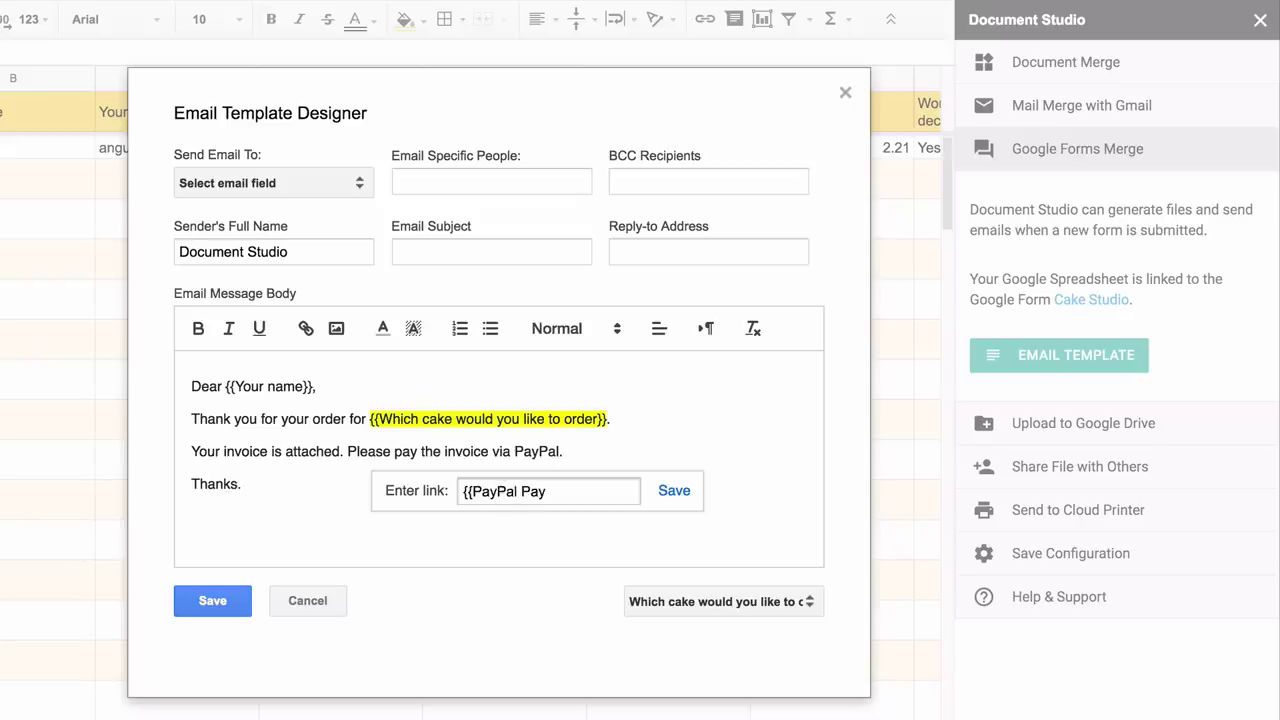
{"action": "type", "text": "ment Link"}
{"action": "left_click", "coordinate": [677, 490]}
{"action": "key", "text": "Return"}
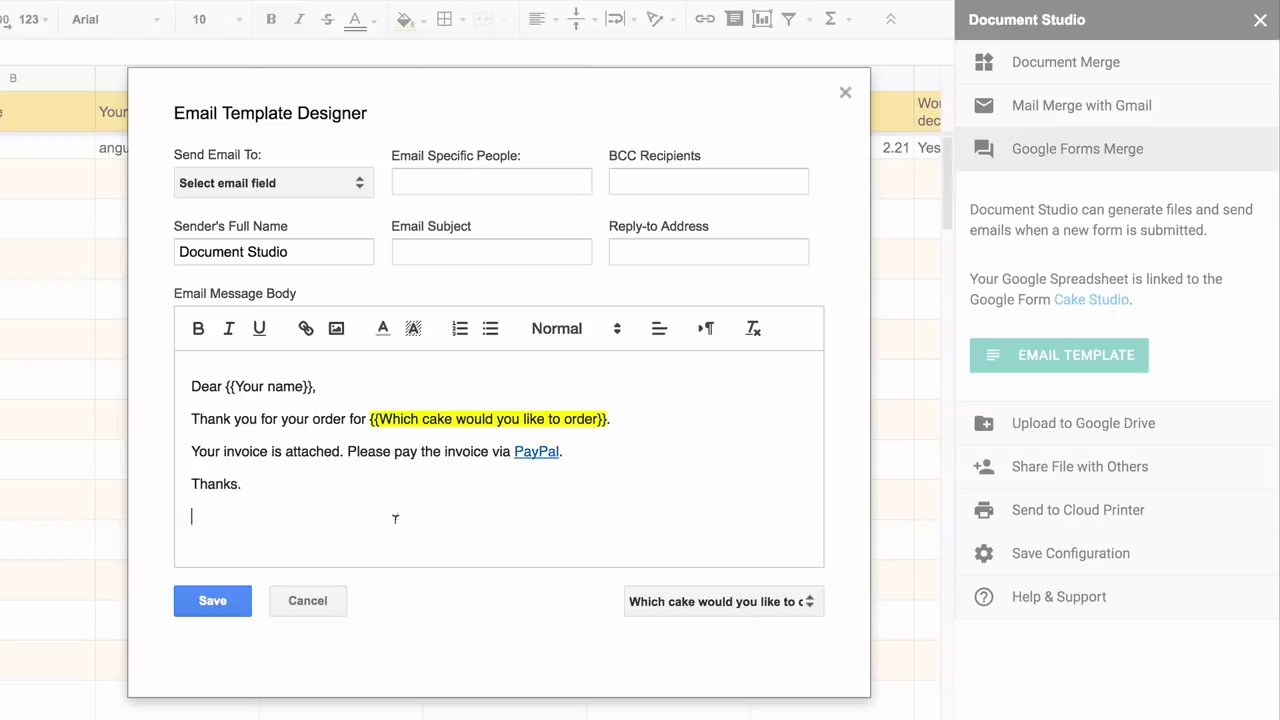
{"action": "type", "text": "Cake Studio."}
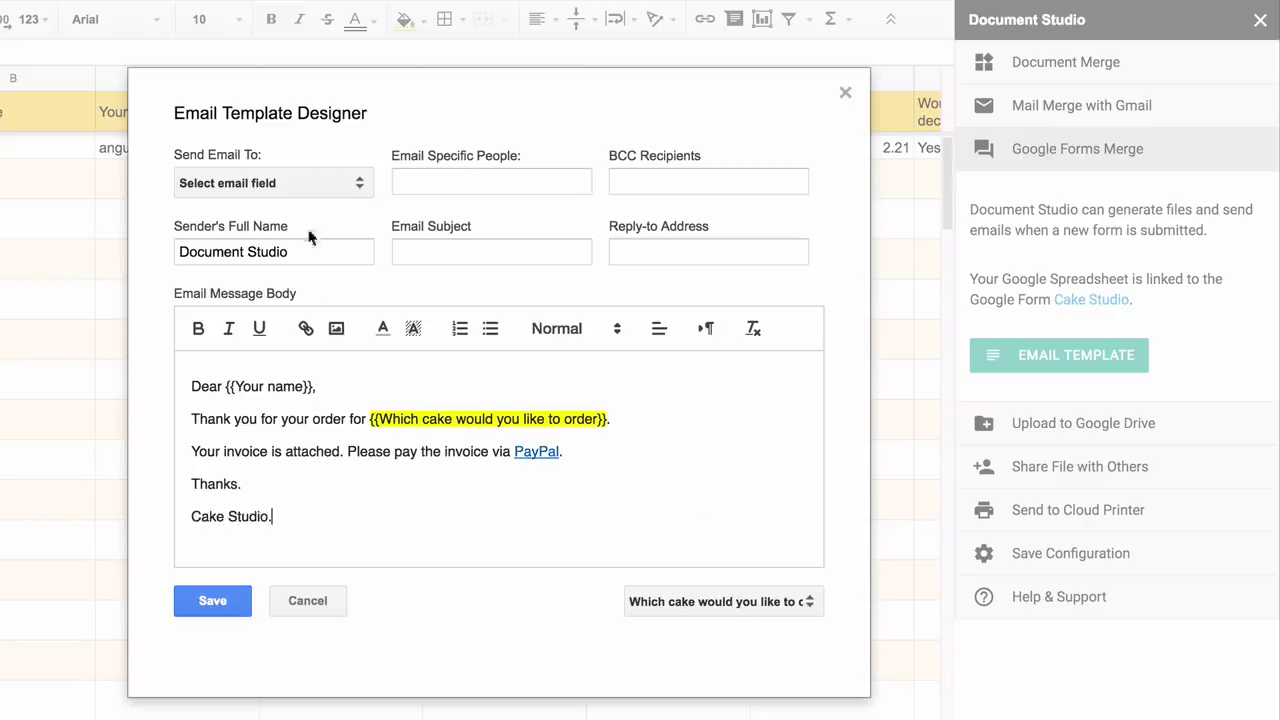
- Send the email to the Your email address field plus an extra recipient's e-mail address
{"action": "left_click", "coordinate": [323, 183]}
{"action": "left_click", "coordinate": [324, 360]}
{"action": "left_click", "coordinate": [508, 183]}
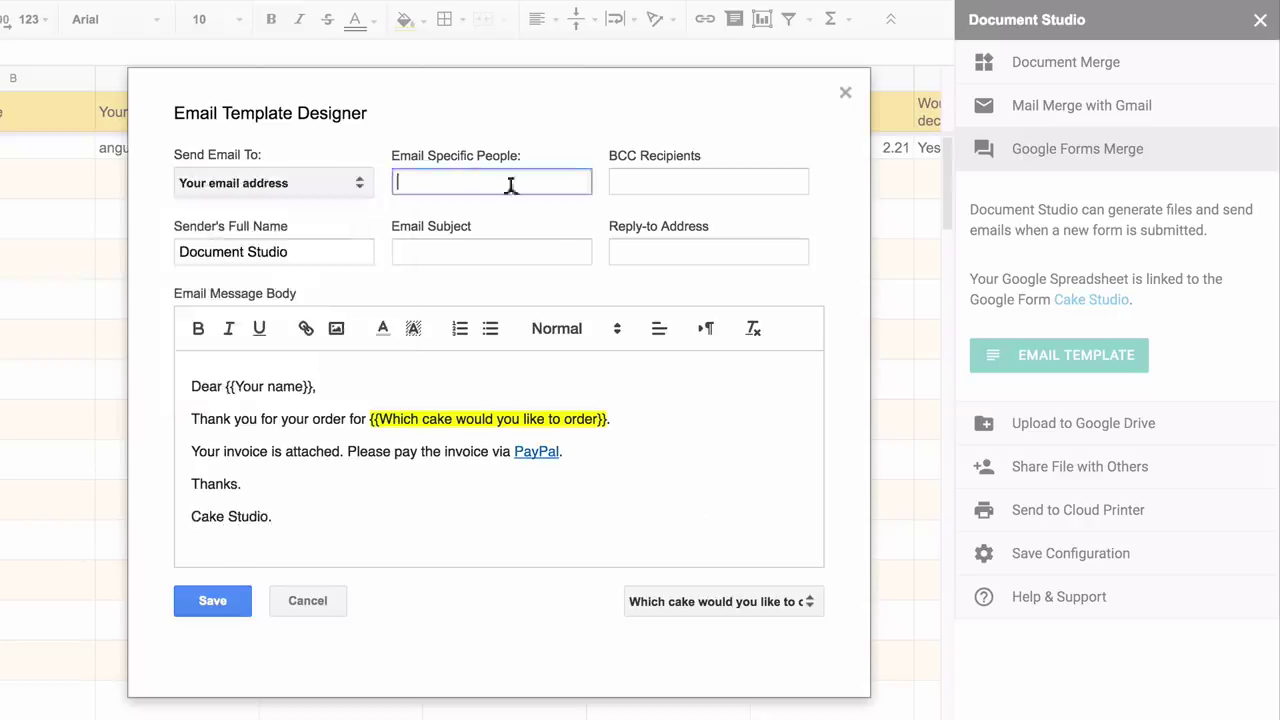
- Set the subject to 'Your order for' plus the cake choice tag, sender name Cake Studio, and save
{"action": "left_click", "coordinate": [523, 249]}
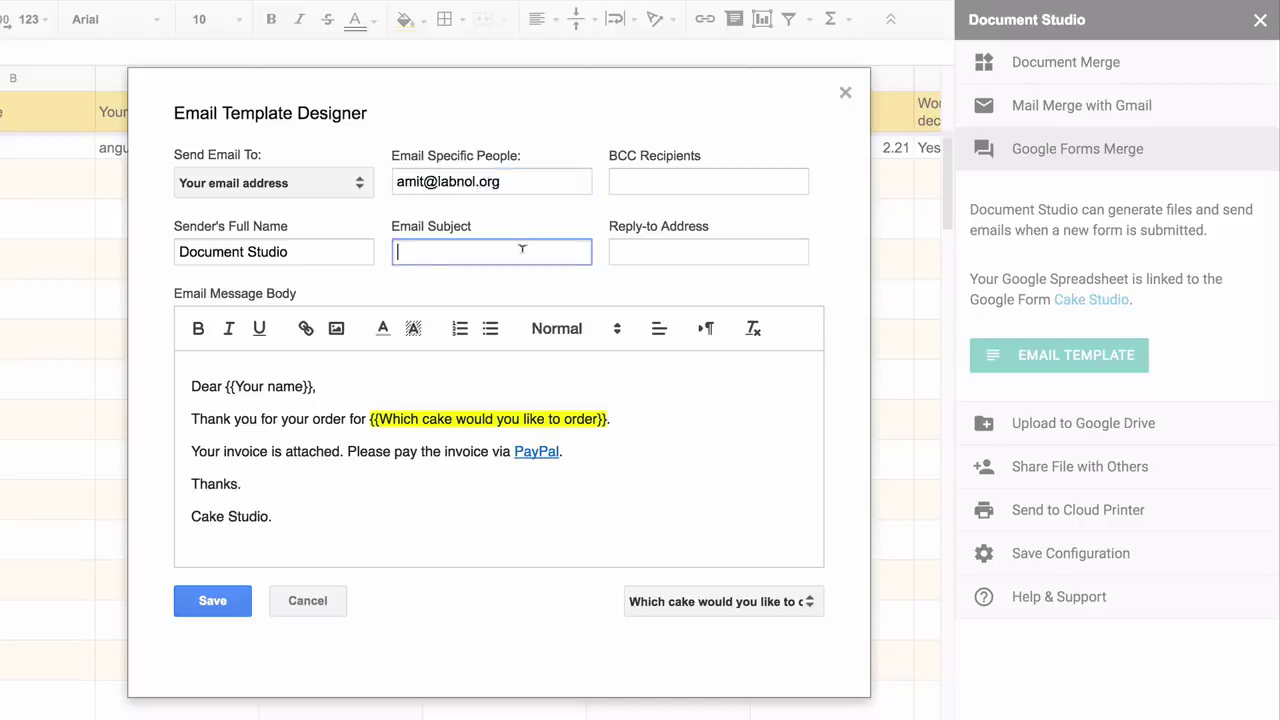
{"action": "type", "text": "Your order for"}
{"action": "left_click_drag", "start_coordinate": [370, 419], "coordinate": [608, 419]}
{"action": "key", "text": "ctrl+c"}
{"action": "left_click", "coordinate": [558, 252]}
{"action": "key", "text": "ctrl+v"}
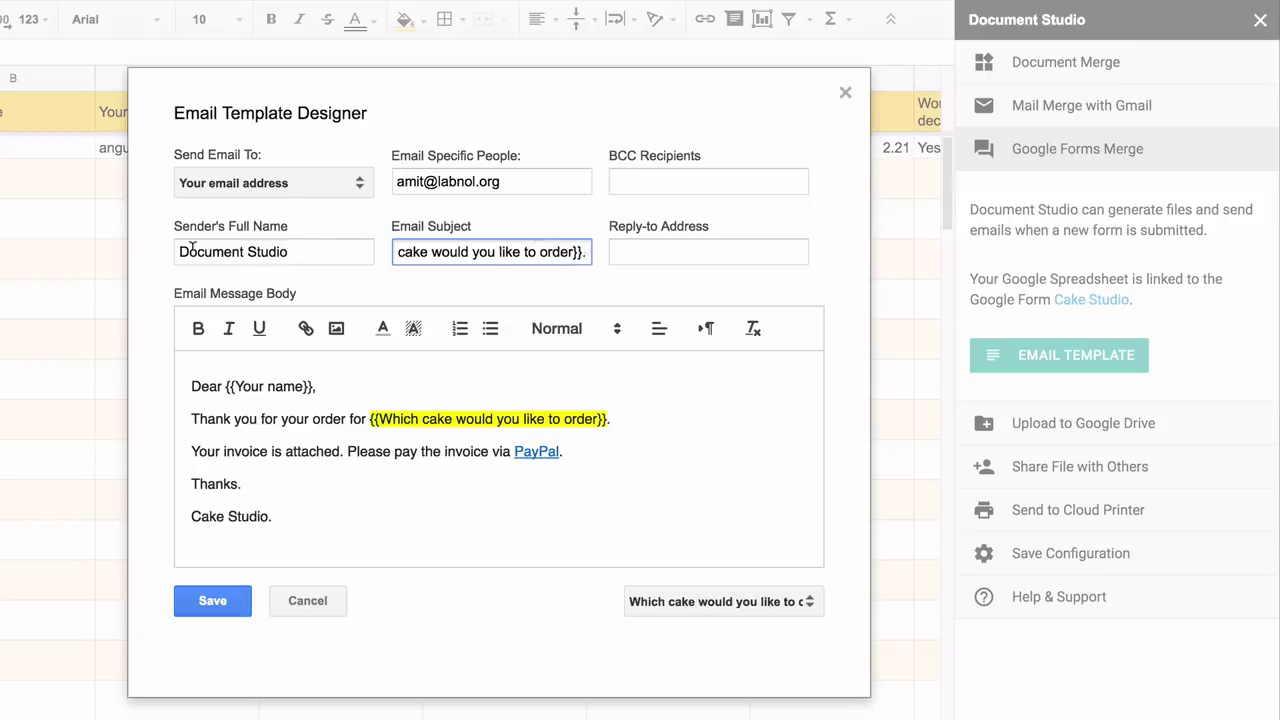
{"action": "double_click", "coordinate": [192, 251]}
{"action": "type", "text": "Cake"}
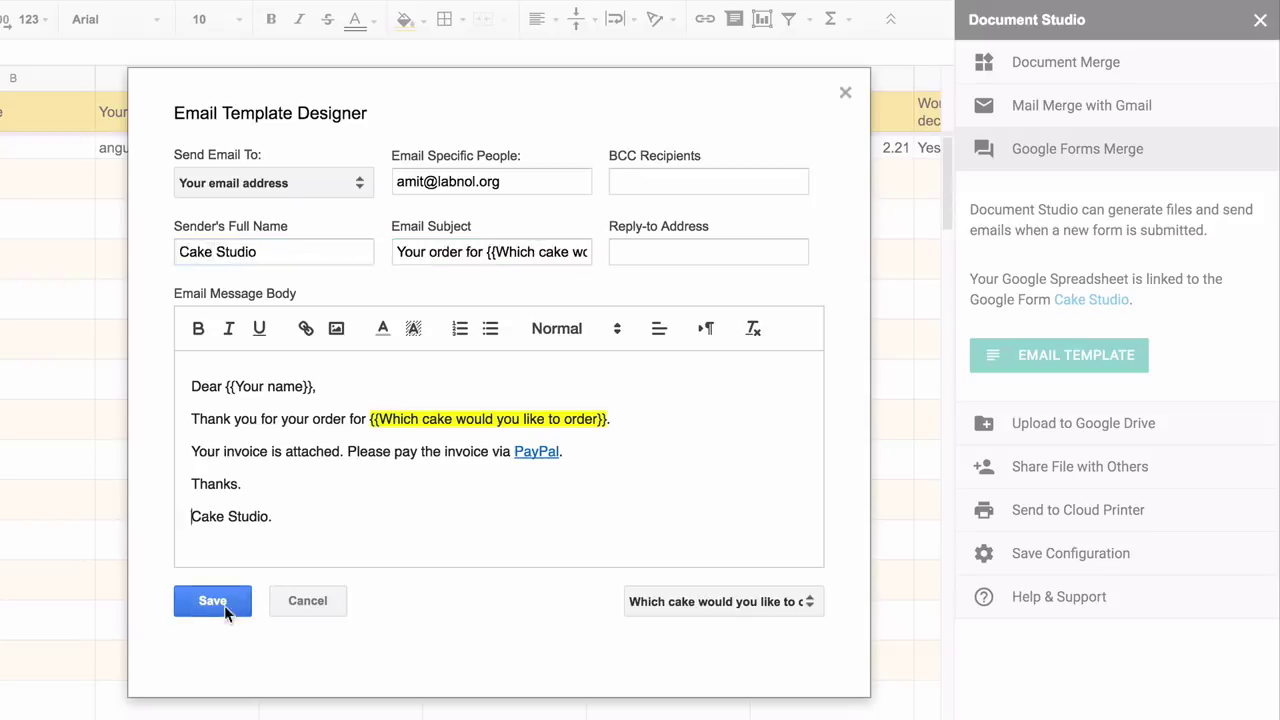
{"action": "left_click", "coordinate": [212, 601]}
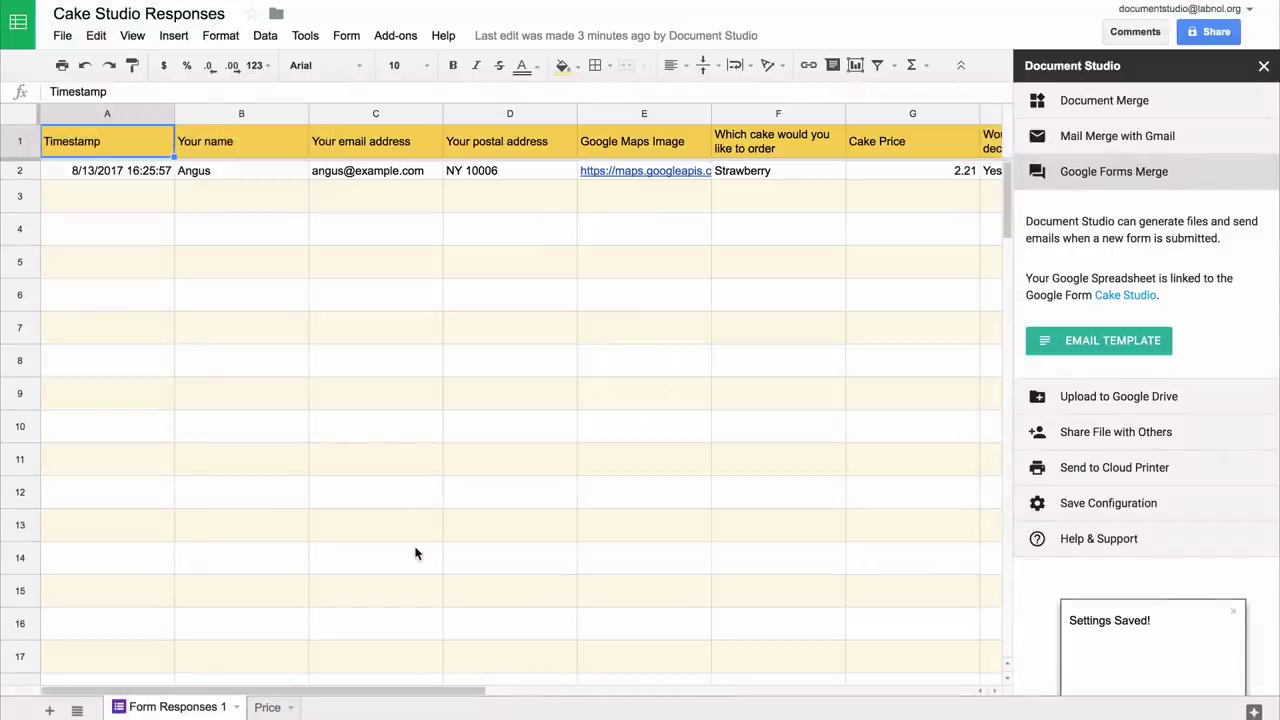
- Choose the Documents Drive folder as the upload destination for merged files
{"action": "left_click", "coordinate": [1166, 400]}
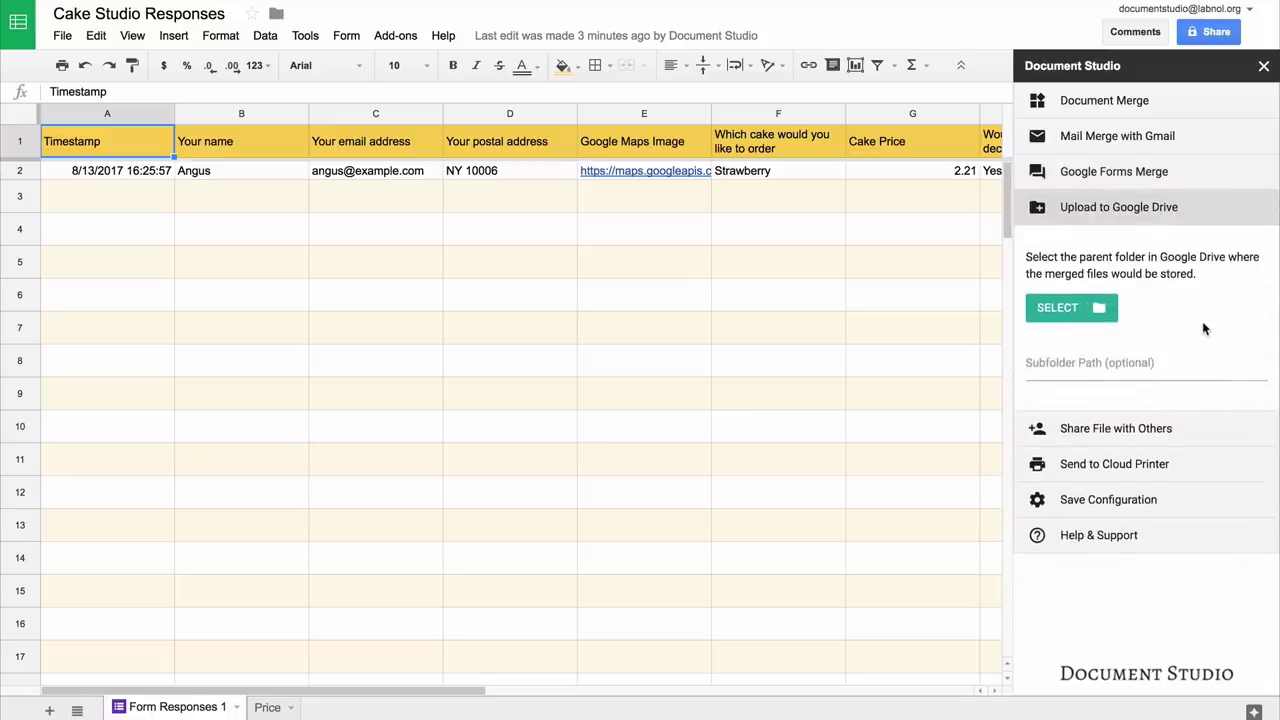
{"action": "left_click", "coordinate": [1075, 307]}
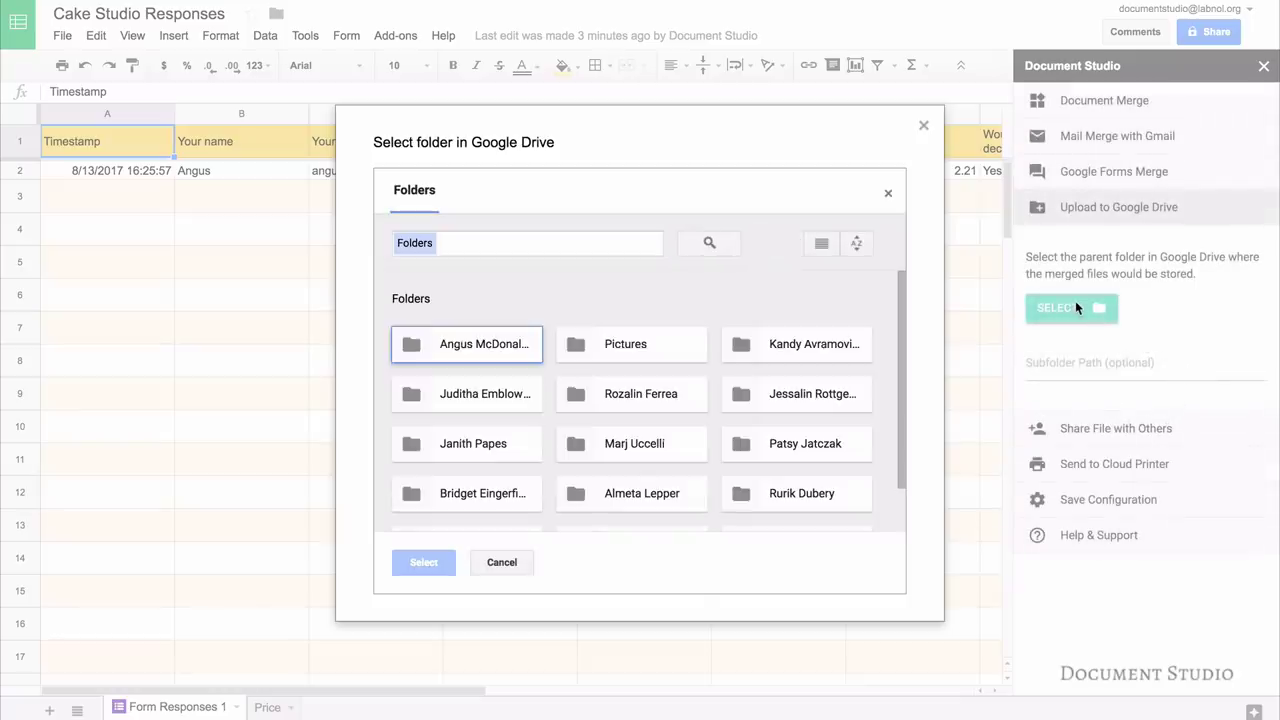
{"action": "scroll", "coordinate": [495, 490], "scroll_direction": "down", "scroll_amount": 1}
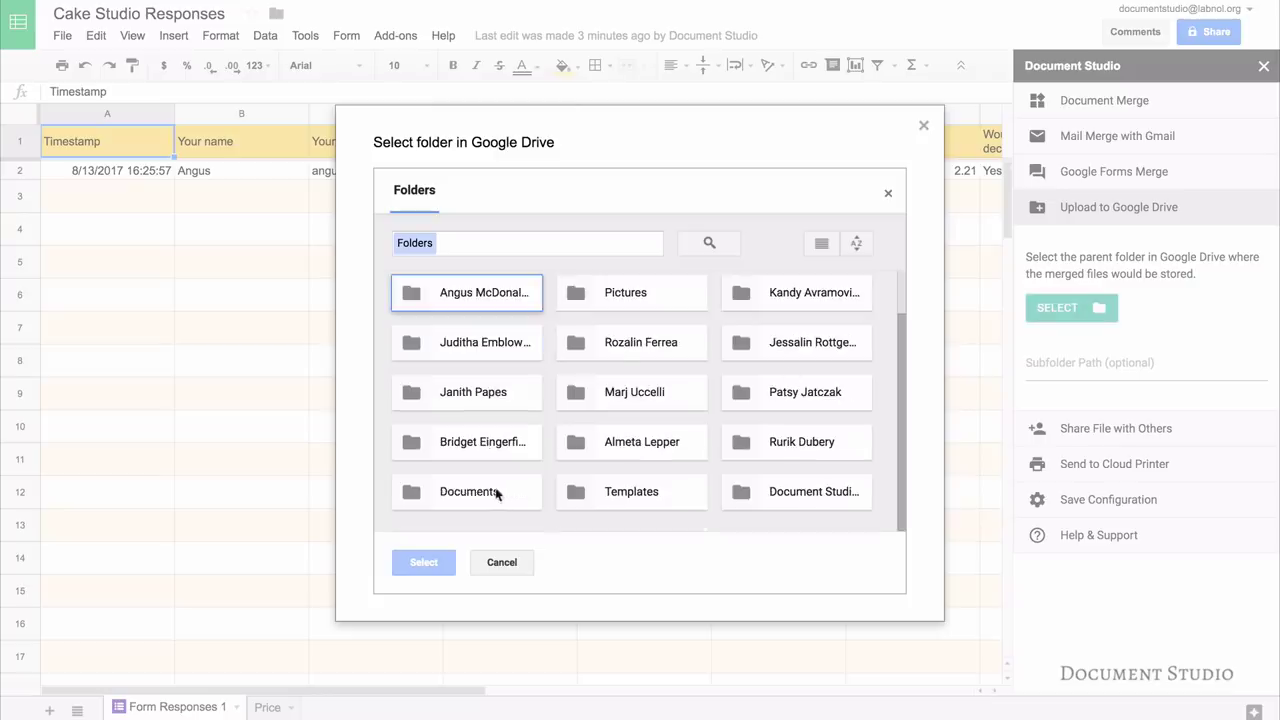
{"action": "left_click", "coordinate": [490, 494]}
{"action": "left_click", "coordinate": [424, 563]}
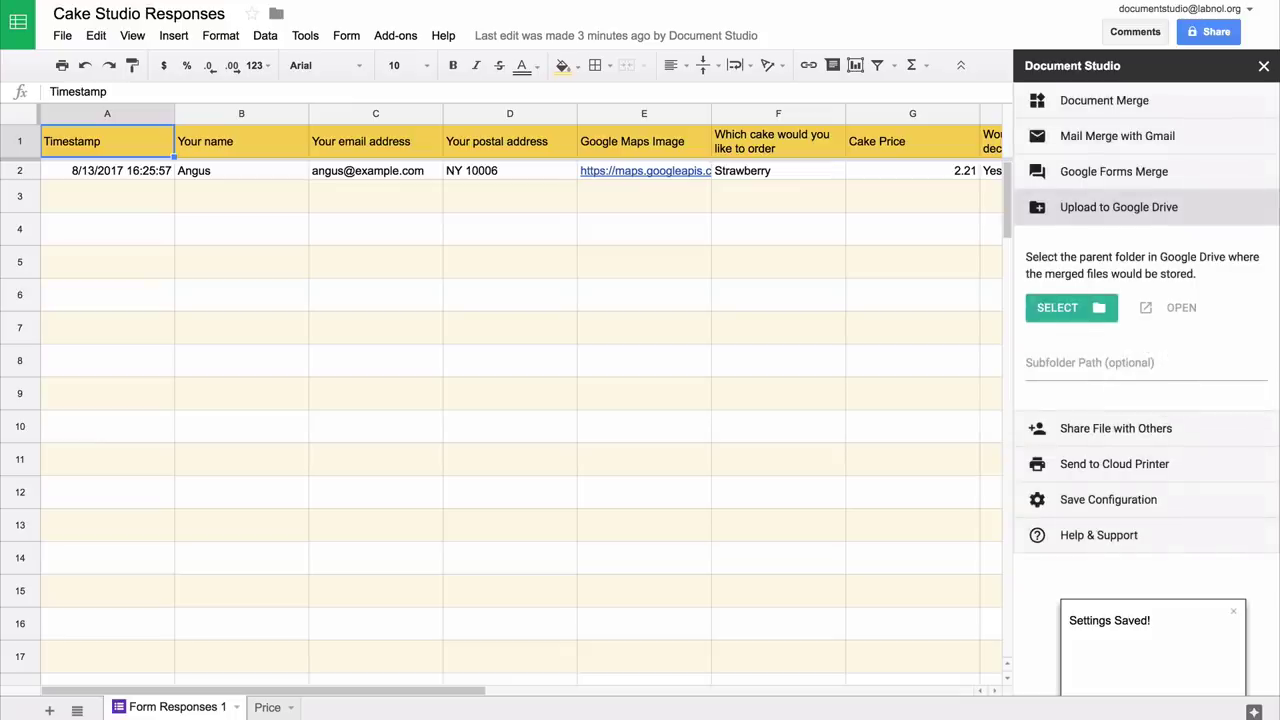
- Enter the subfolder path \{{Your Customer Name}}
{"action": "left_click", "coordinate": [1145, 363]}
{"action": "type", "text": "\\\\"}
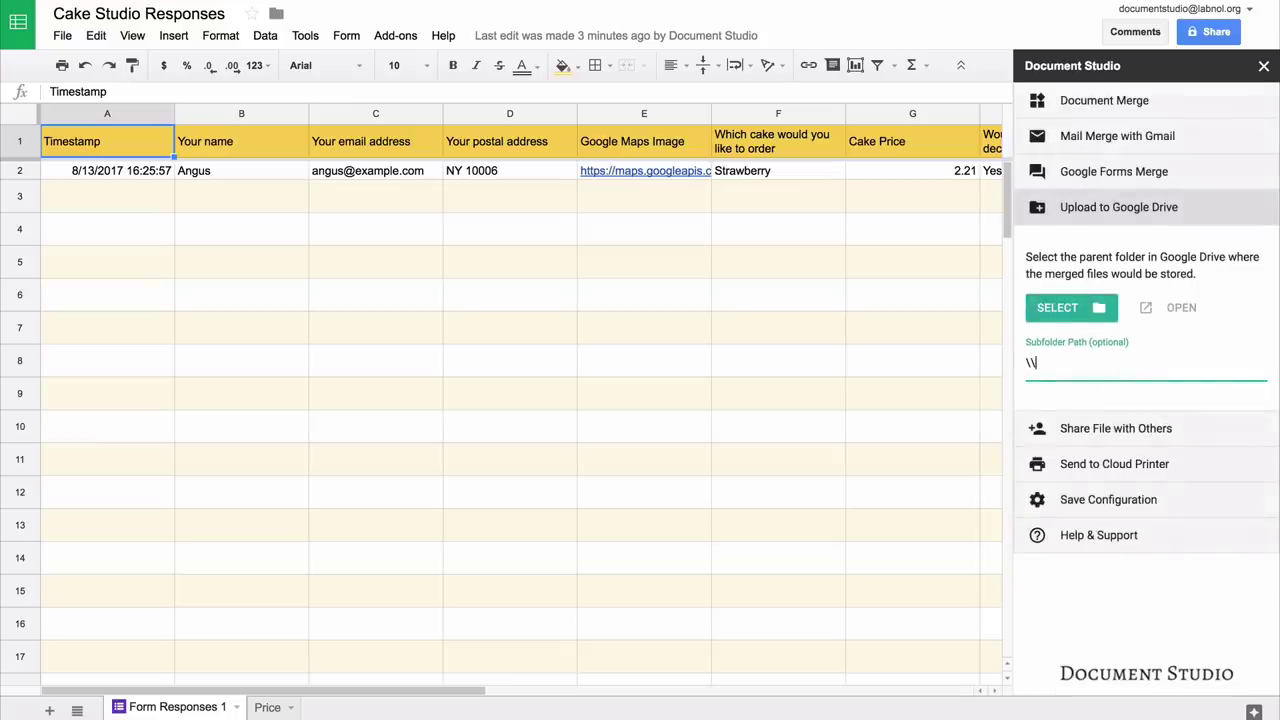
{"action": "type", "text": "{{You"}
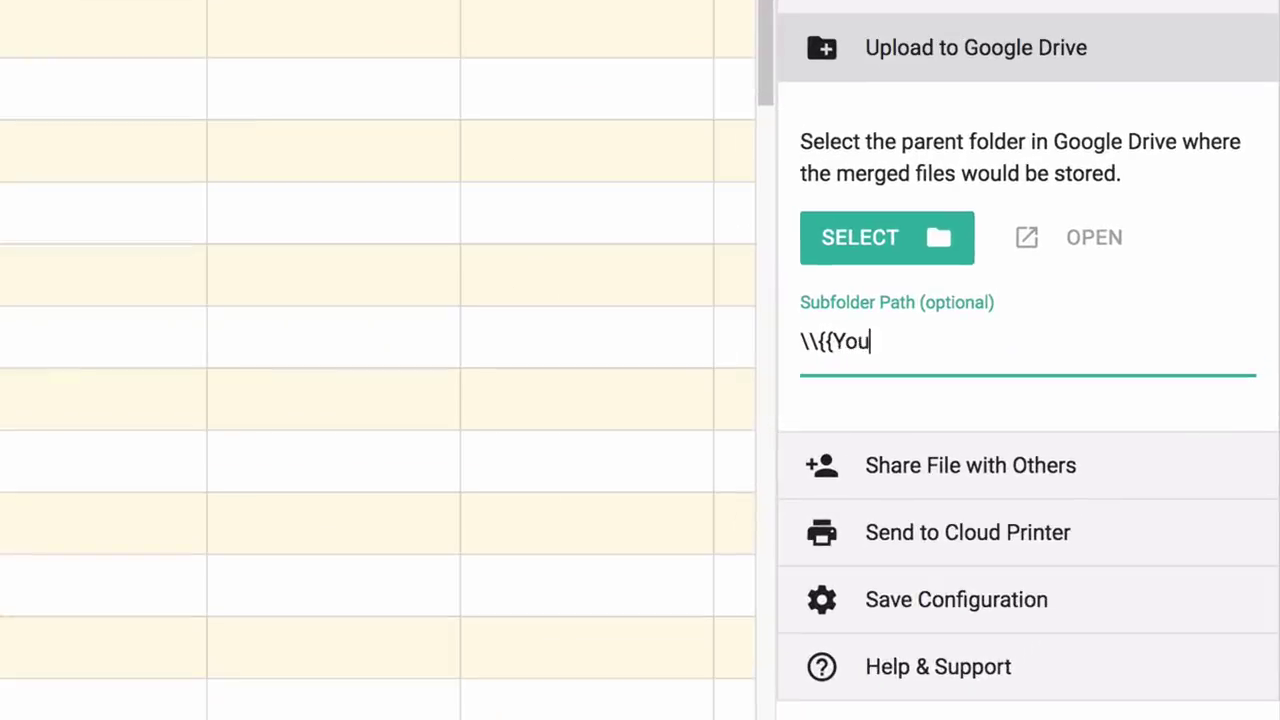
{"action": "type", "text": "r Custo"}
{"action": "key", "text": "BackSpace"}
{"action": "type", "text": "to"}
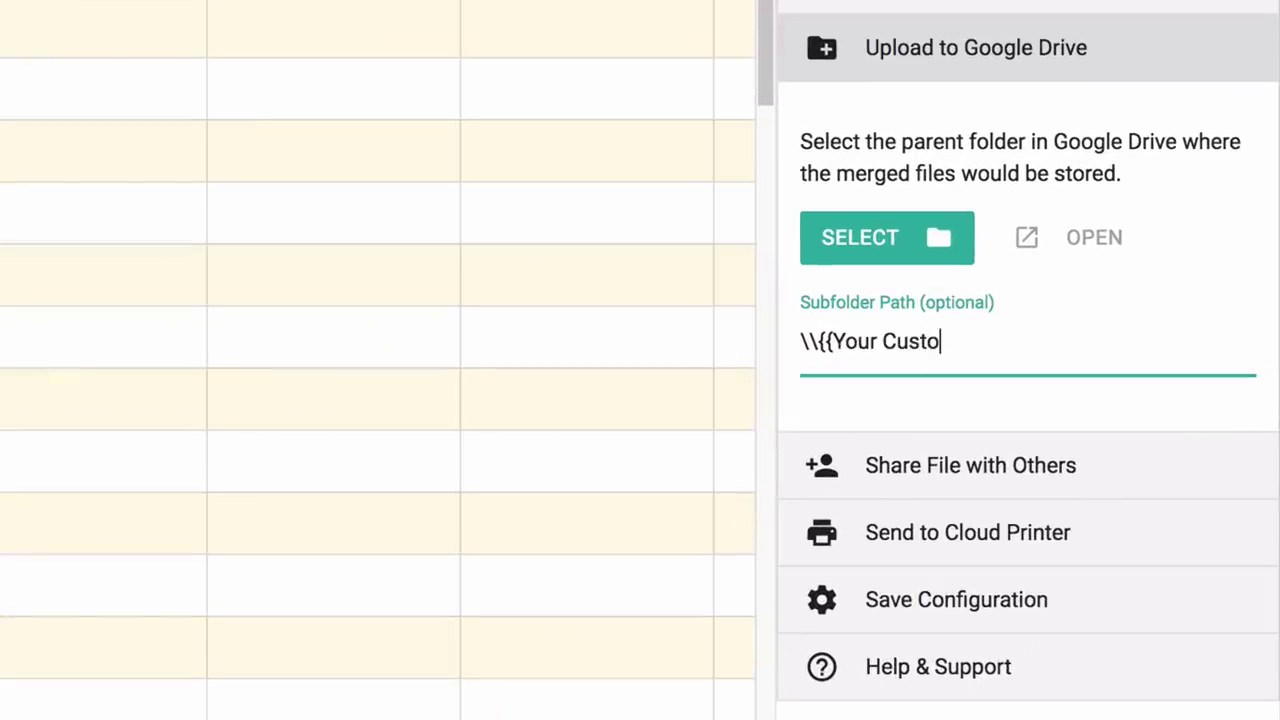
{"action": "type", "text": "mer Name"}
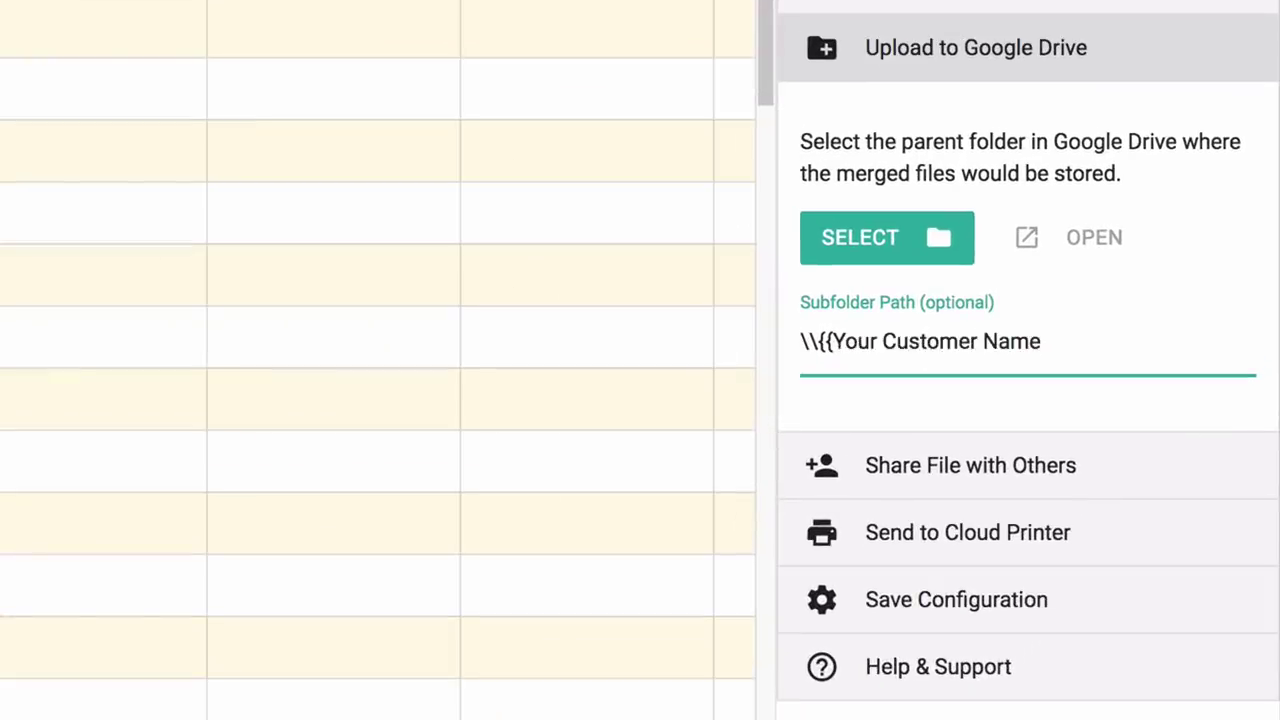
{"action": "type", "text": "}}"}
- Review the Share File with Others and Send to Cloud Printer options without changing anything
{"action": "left_click", "coordinate": [1111, 46]}
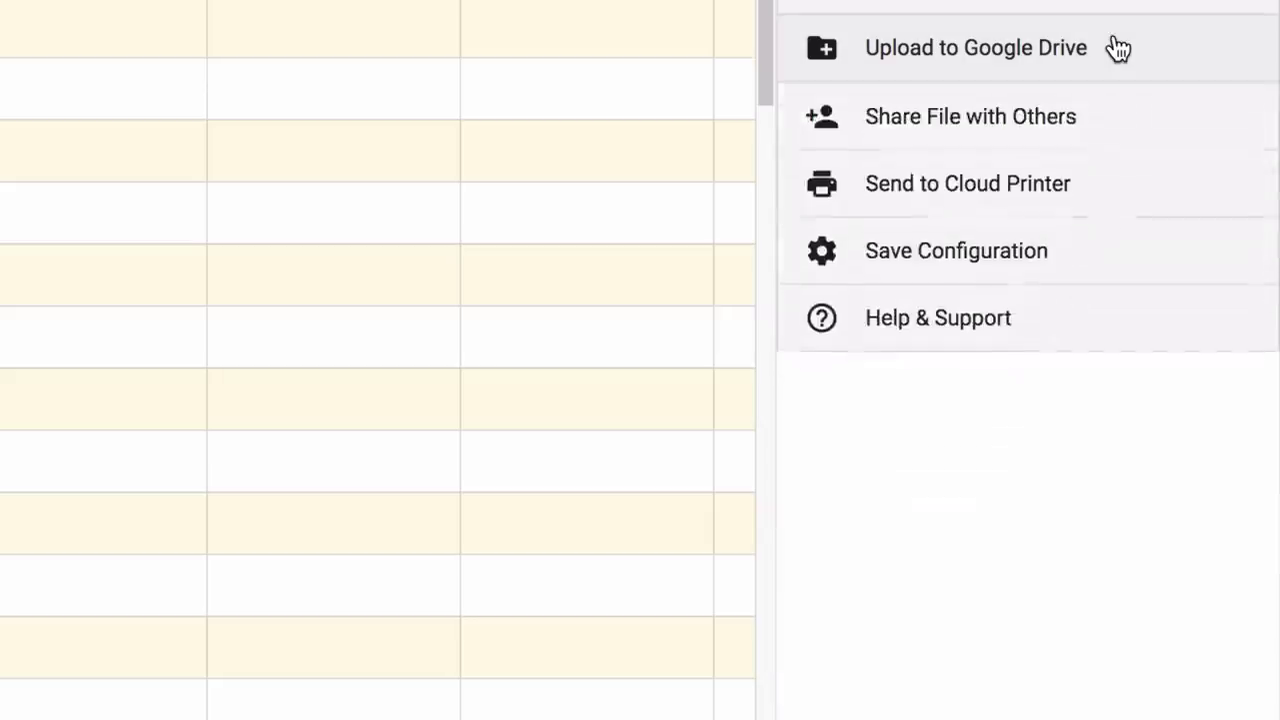
{"action": "left_click", "coordinate": [1077, 128]}
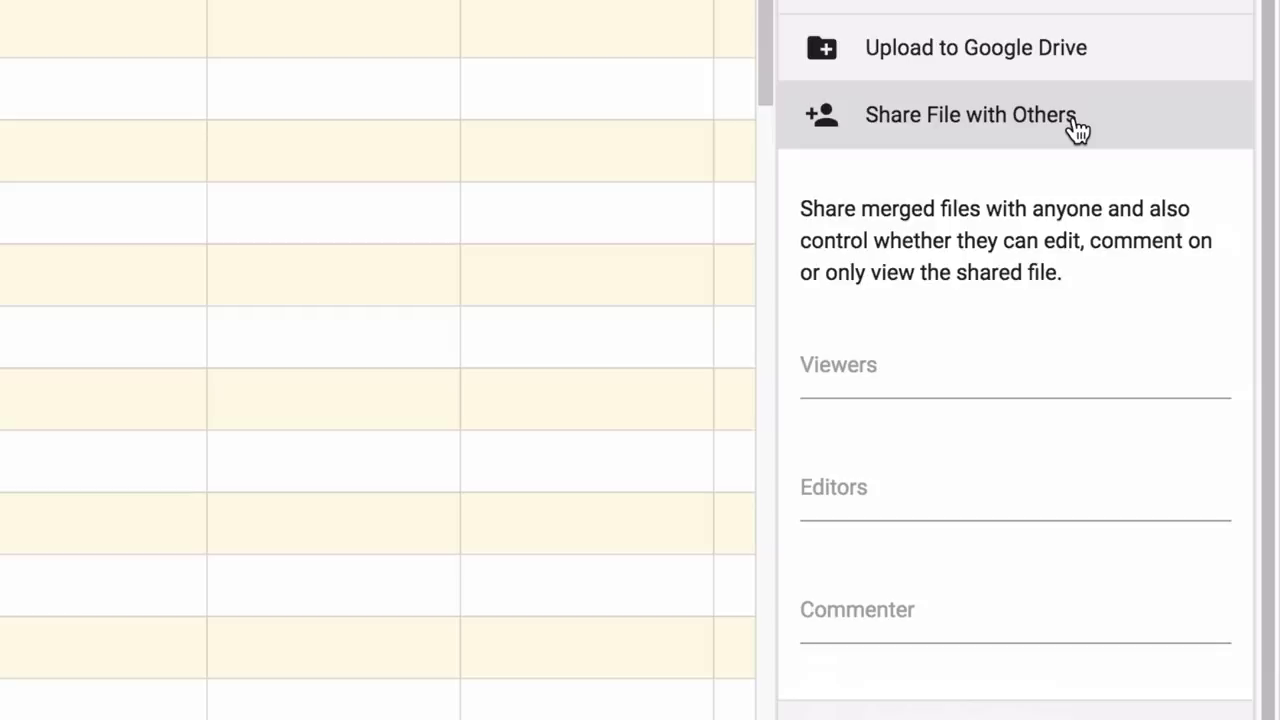
{"action": "left_click", "coordinate": [1077, 128]}
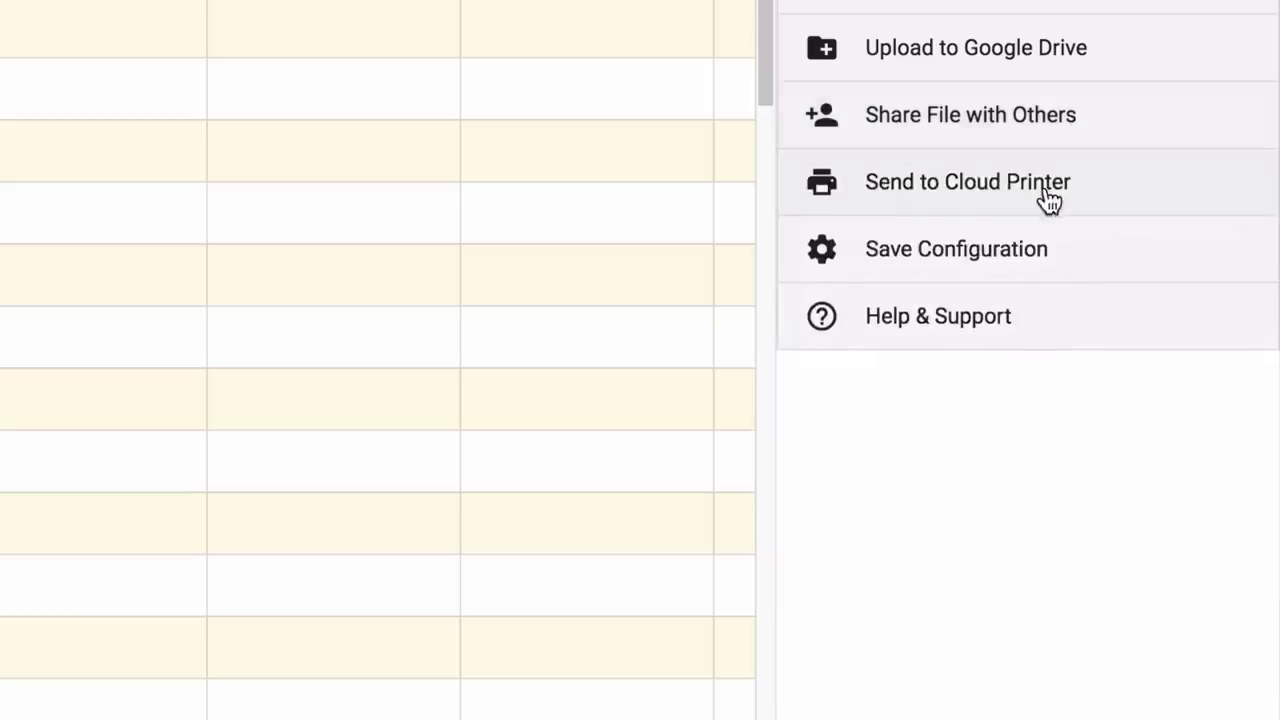
{"action": "left_click", "coordinate": [1108, 193]}
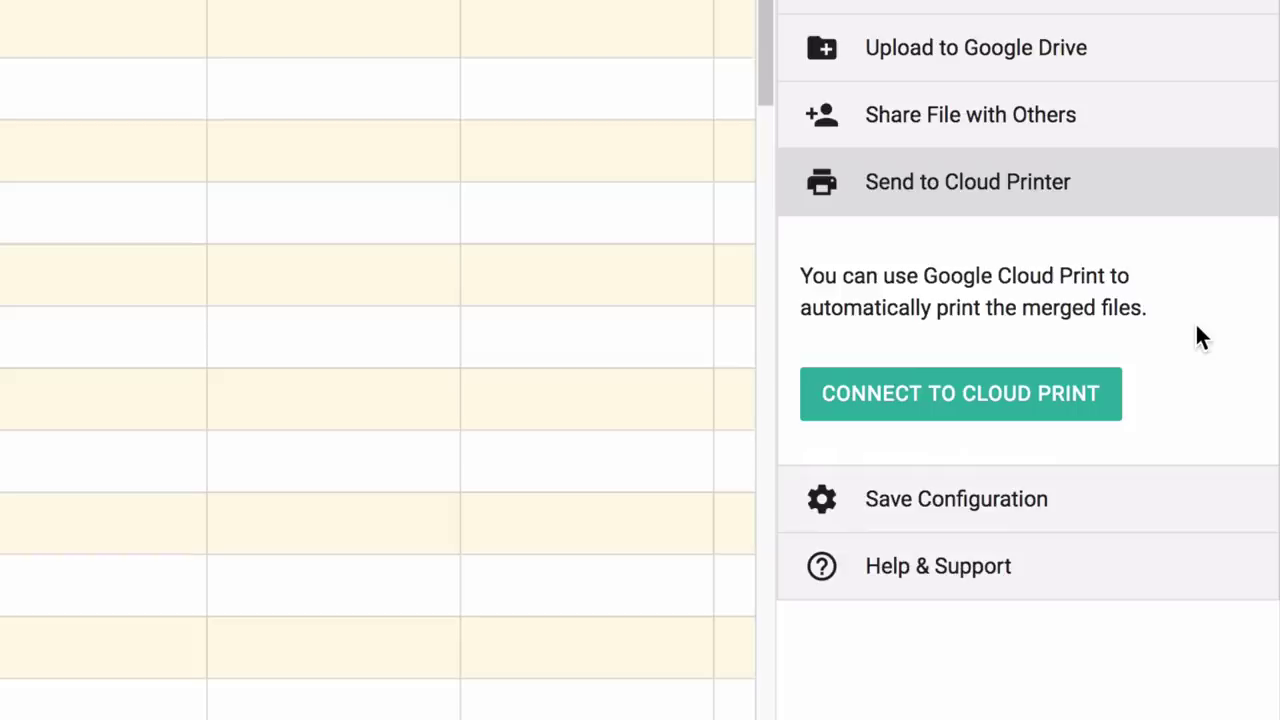
{"action": "left_click", "coordinate": [1106, 190]}
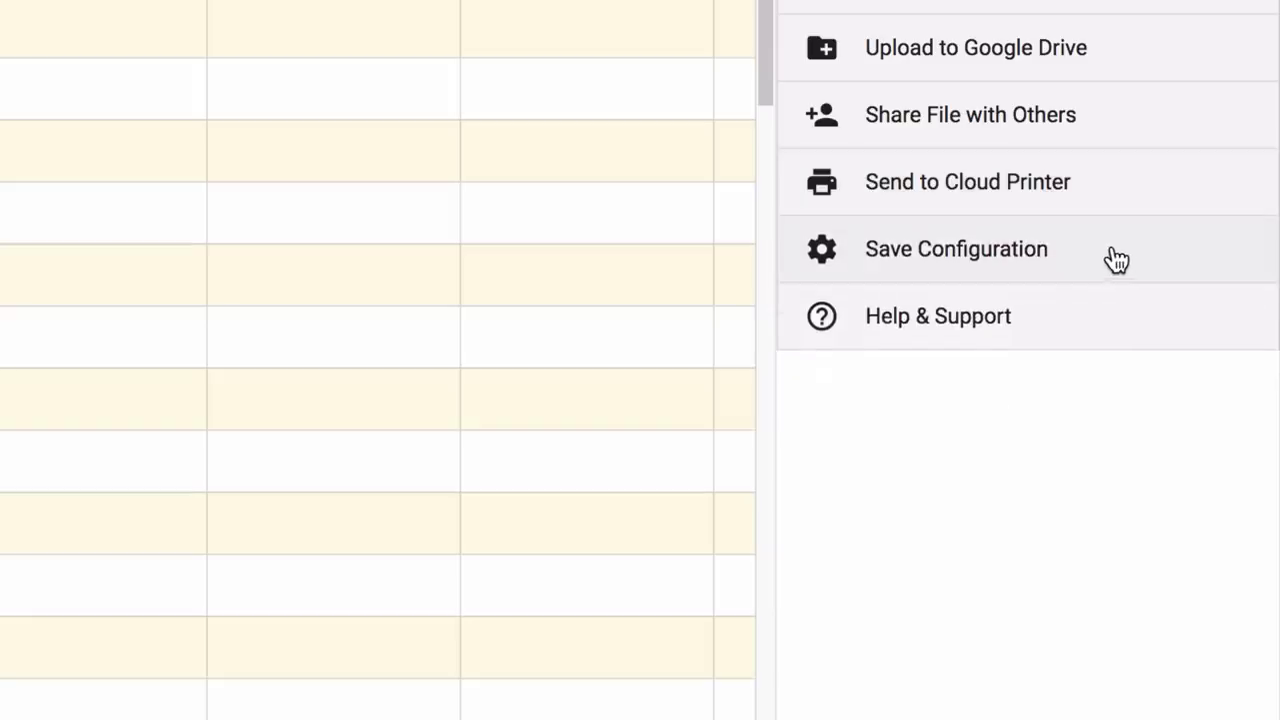
- Uncheck Merge Now, keep Merge on Form Submit, and save the settings
{"action": "left_click", "coordinate": [1109, 258]}
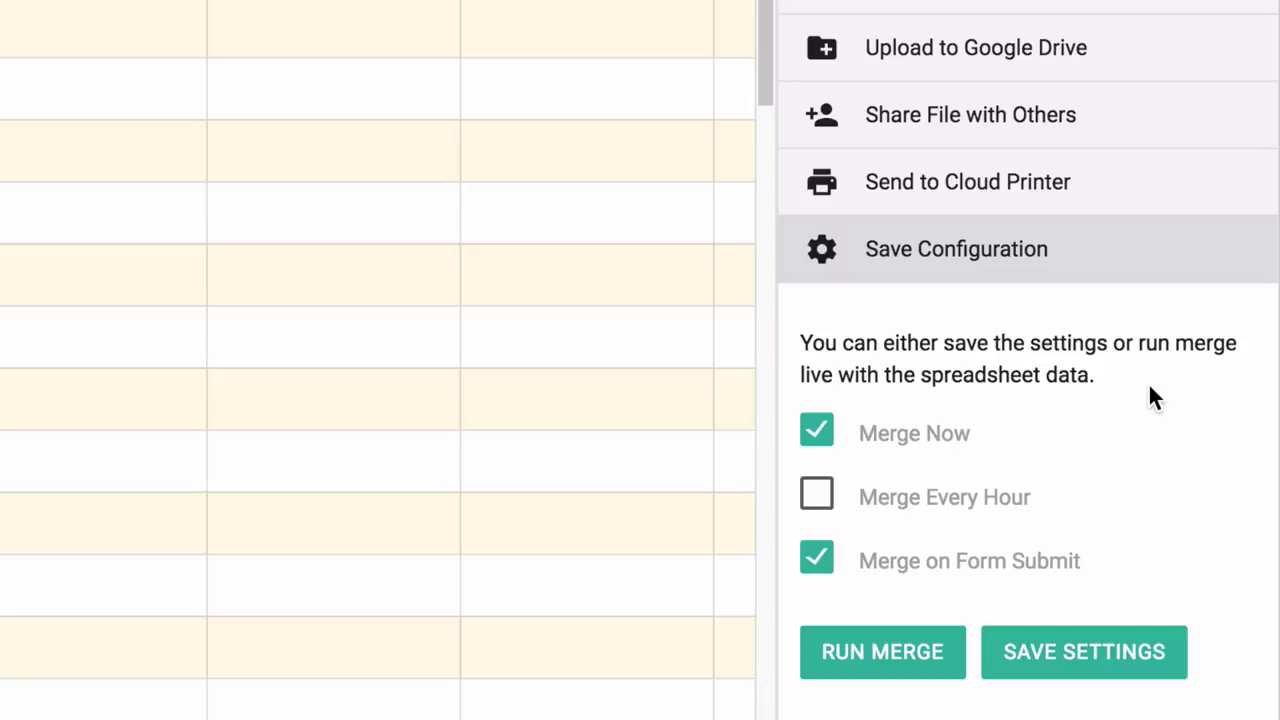
{"action": "left_click", "coordinate": [817, 440]}
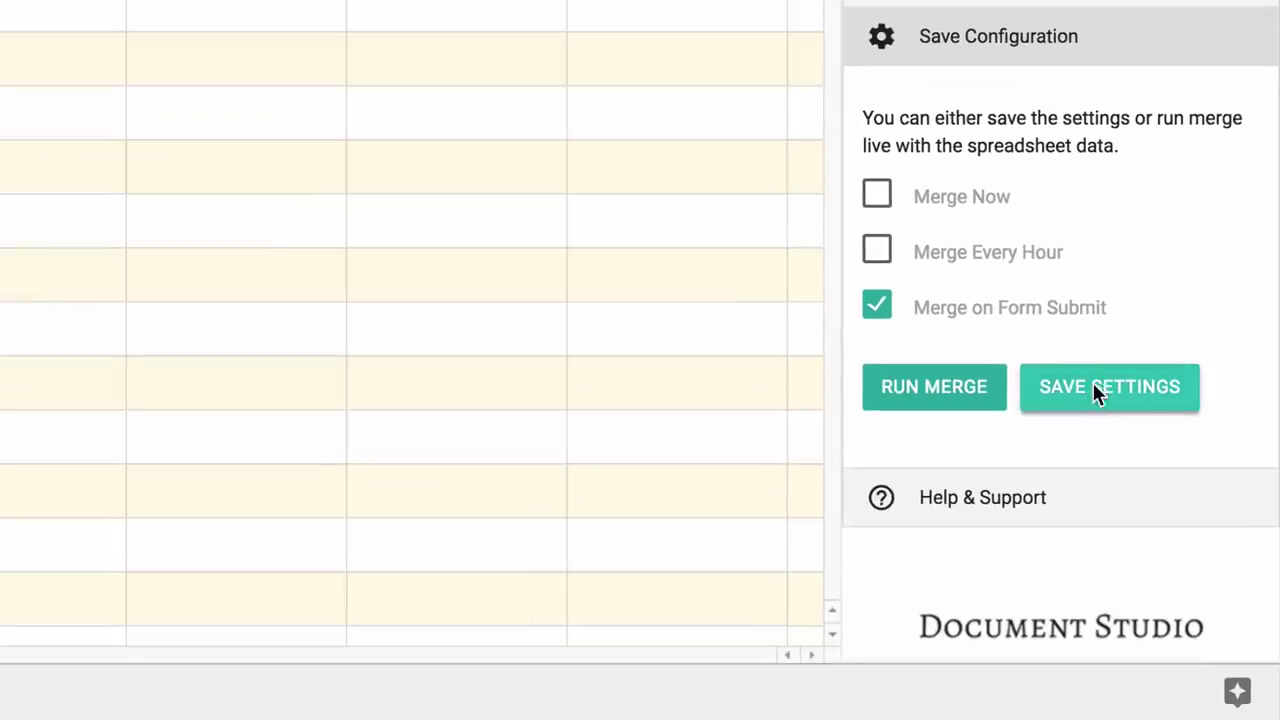
{"action": "left_click", "coordinate": [1093, 385]}
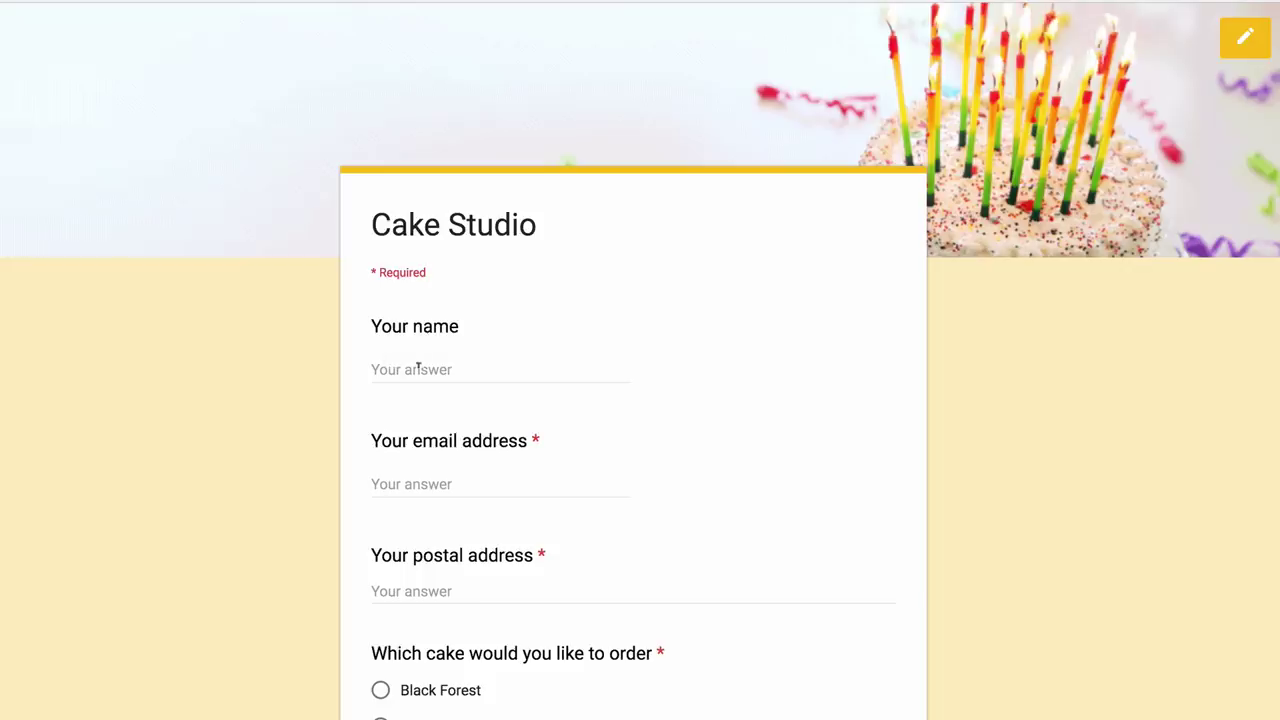
- Enter the customer's full name, e-mail address and postal address in the order form
{"action": "left_click", "coordinate": [417, 368]}
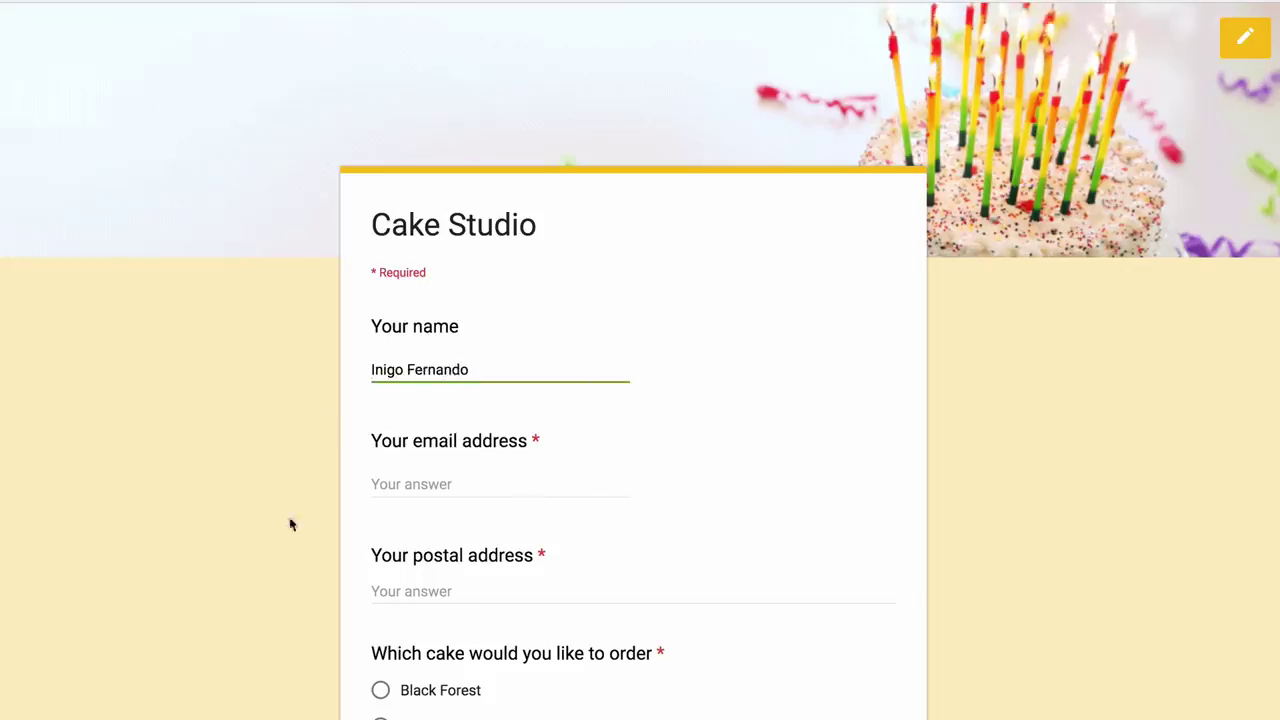
{"action": "scroll", "coordinate": [518, 341], "scroll_direction": "down", "scroll_amount": 3}
{"action": "left_click", "coordinate": [506, 220]}
{"action": "type", "text": "inigo@exapl"}
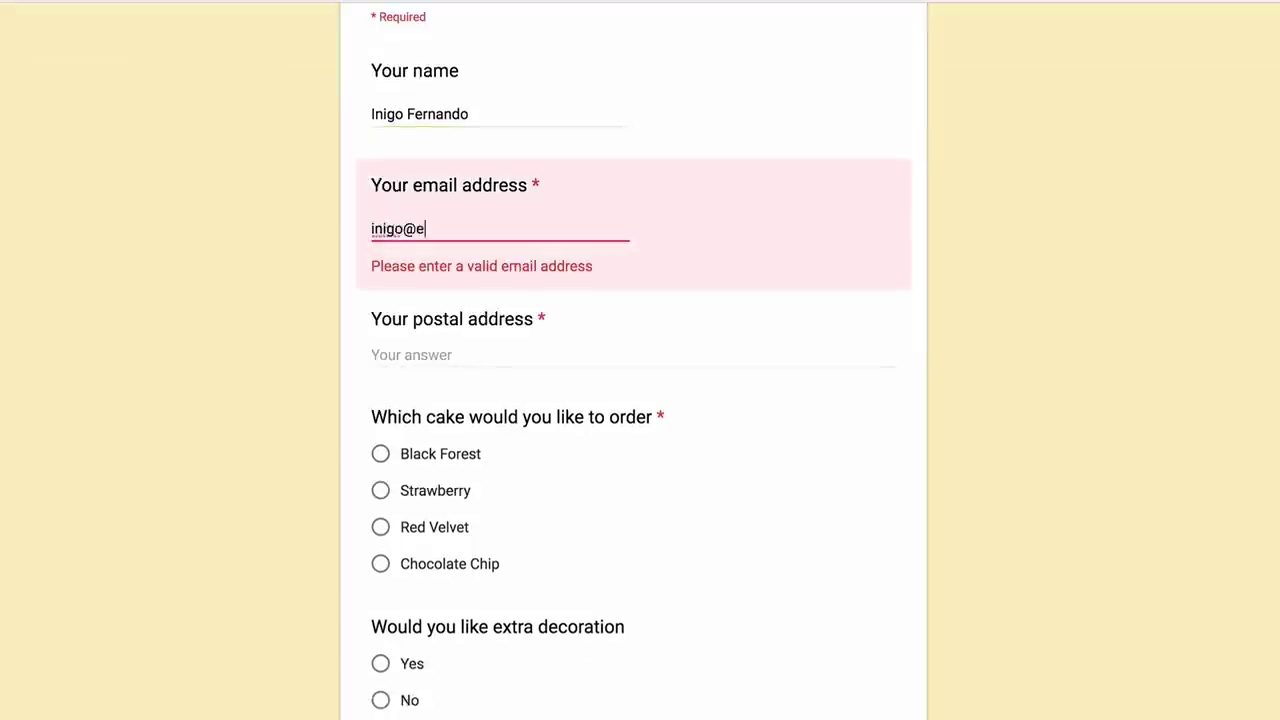
{"action": "key", "text": "BackSpace"}
{"action": "key", "text": "BackSpace"}
{"action": "type", "text": "mple.com"}
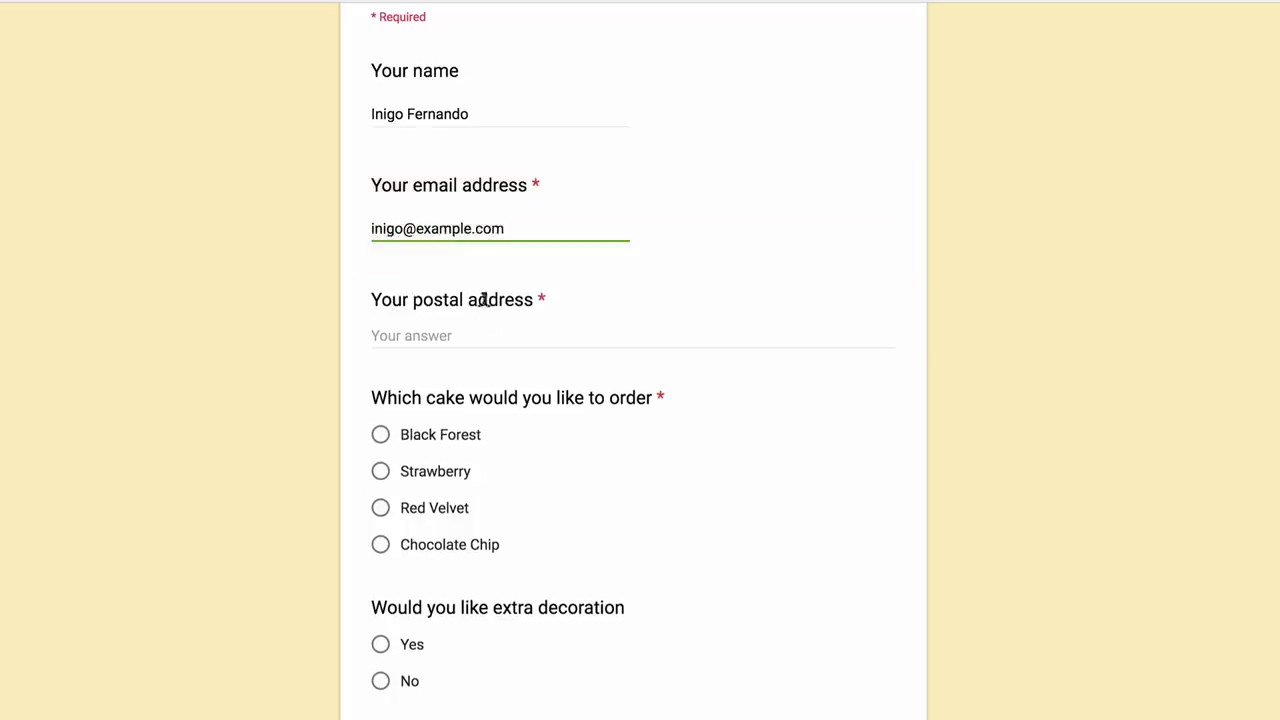
{"action": "left_click", "coordinate": [480, 335]}
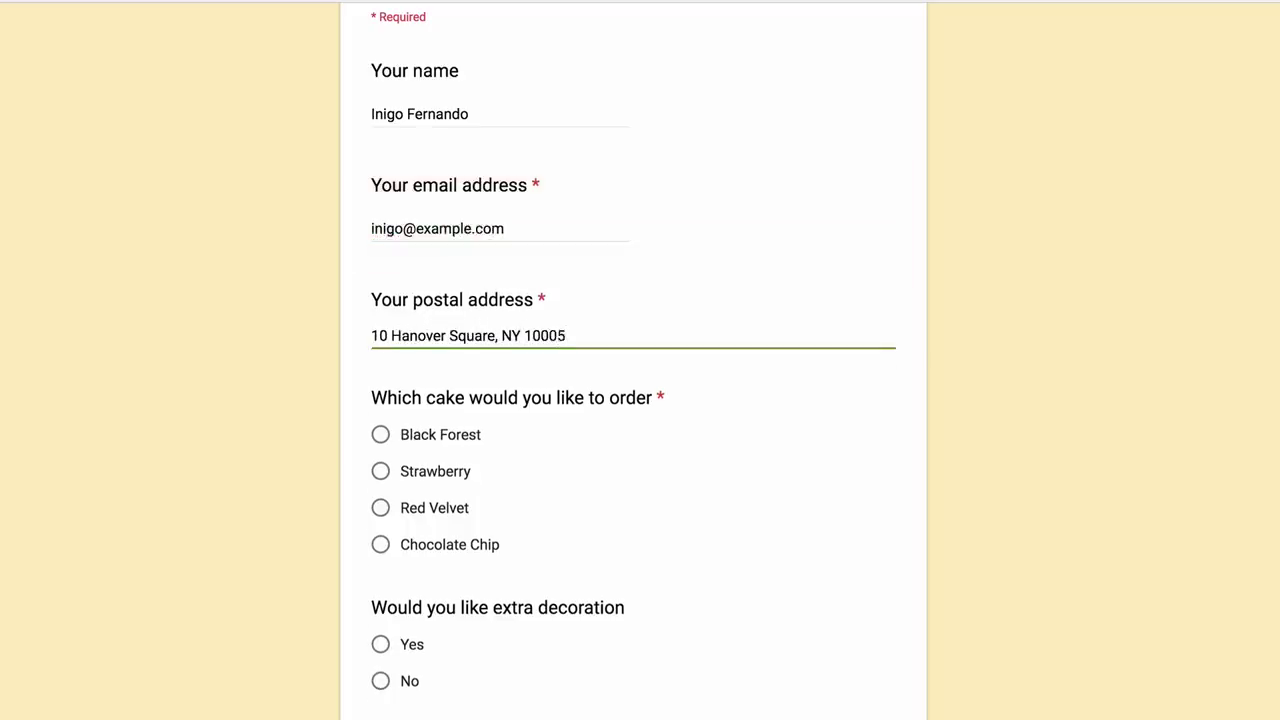
- Order a Chocolate Chip cake with extra decoration and submit the form
{"action": "scroll", "coordinate": [660, 517], "scroll_direction": "down", "scroll_amount": 3}
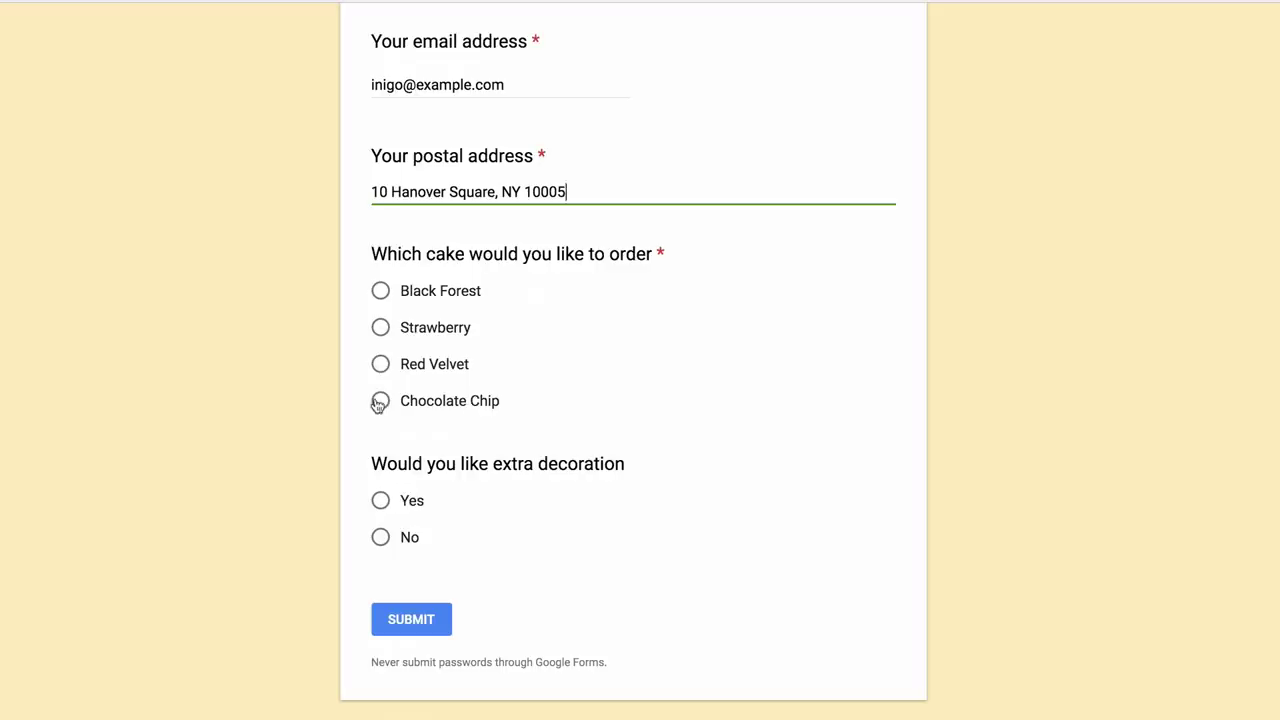
{"action": "left_click", "coordinate": [380, 400]}
{"action": "left_click", "coordinate": [380, 500]}
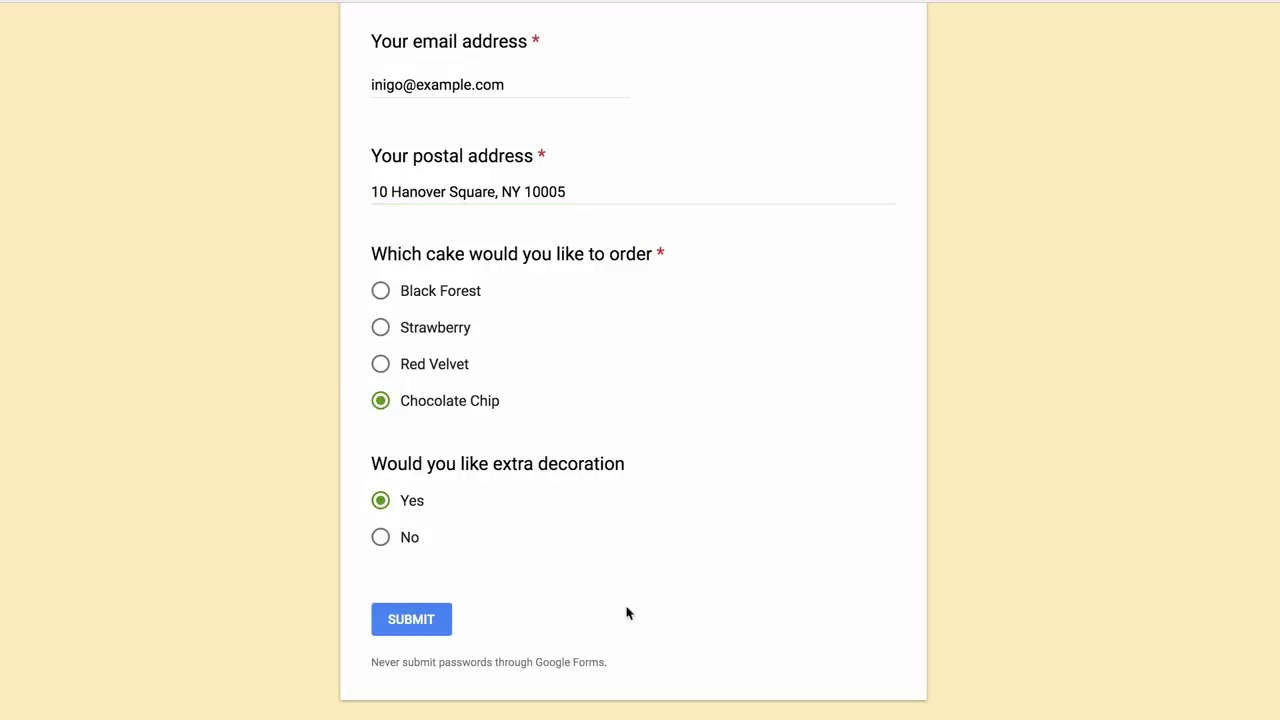
{"action": "left_click", "coordinate": [408, 630]}
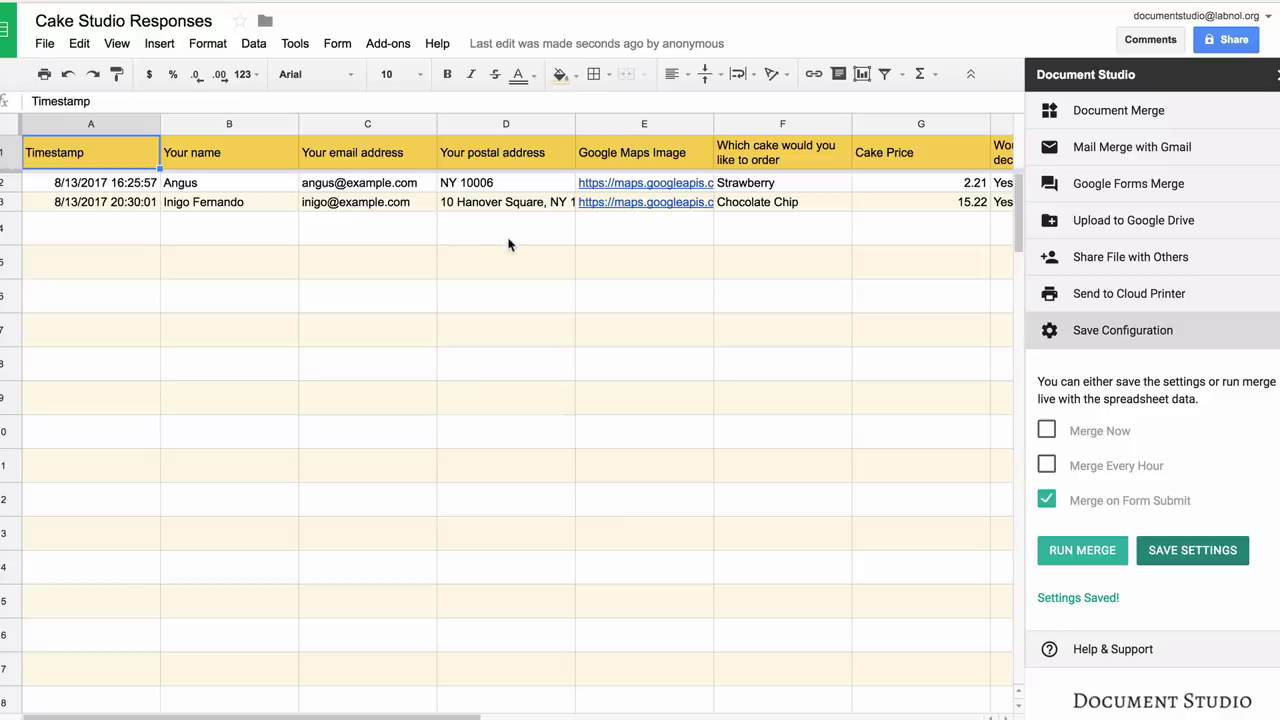
- Scroll row 3 right to the Document Studio File Status, Email Status and File Link columns
{"action": "scroll", "coordinate": [508, 244], "scroll_direction": "right", "scroll_amount": 6}
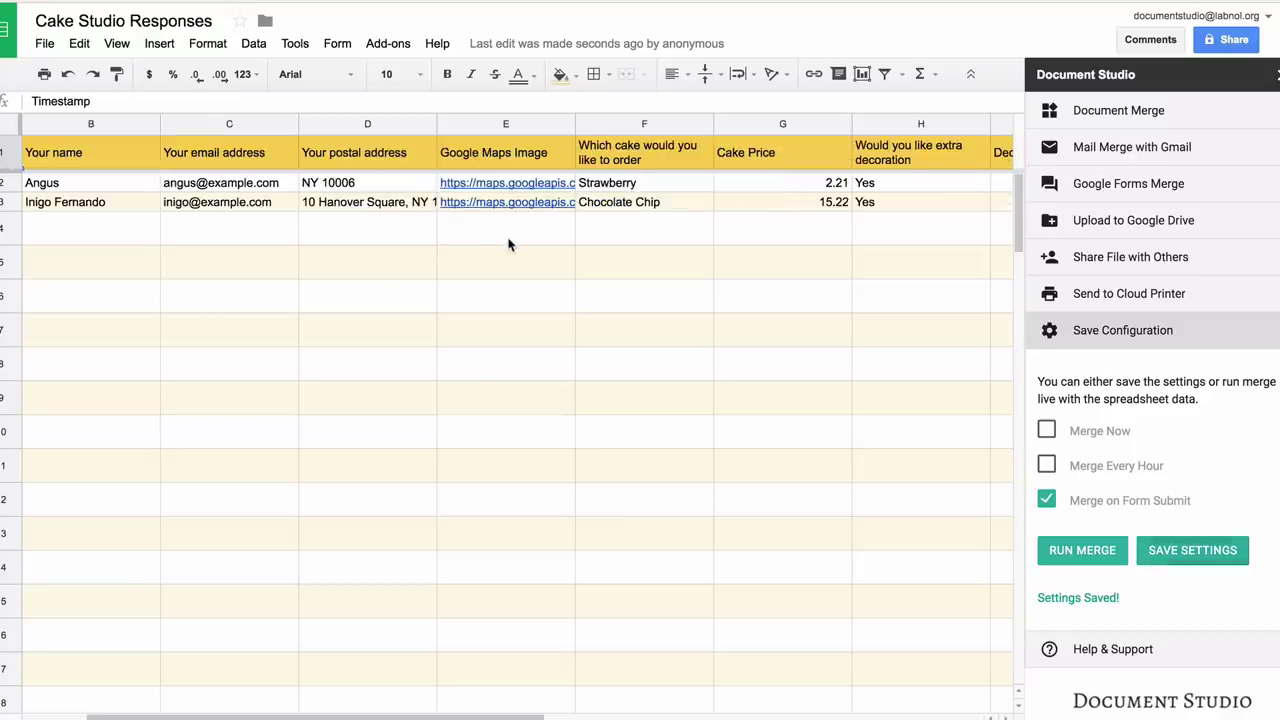
{"action": "scroll", "coordinate": [508, 244], "scroll_direction": "right", "scroll_amount": 4}
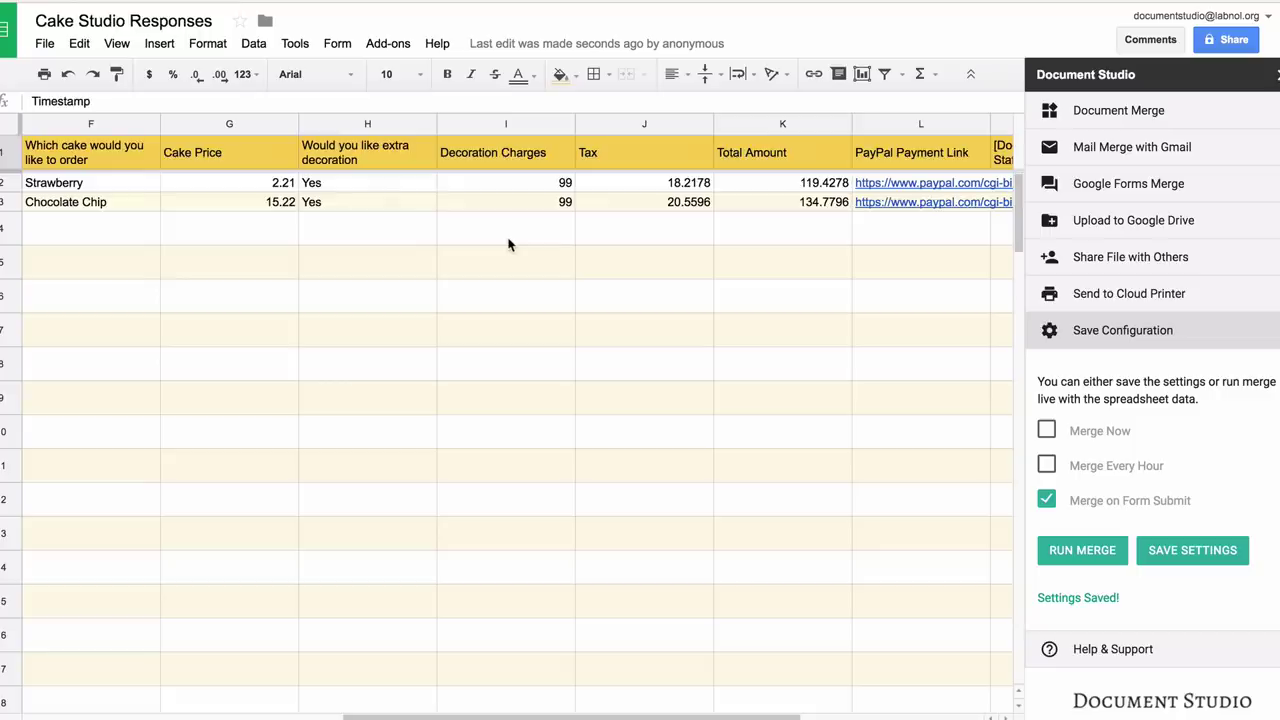
{"action": "scroll", "coordinate": [508, 244], "scroll_direction": "right", "scroll_amount": 5}
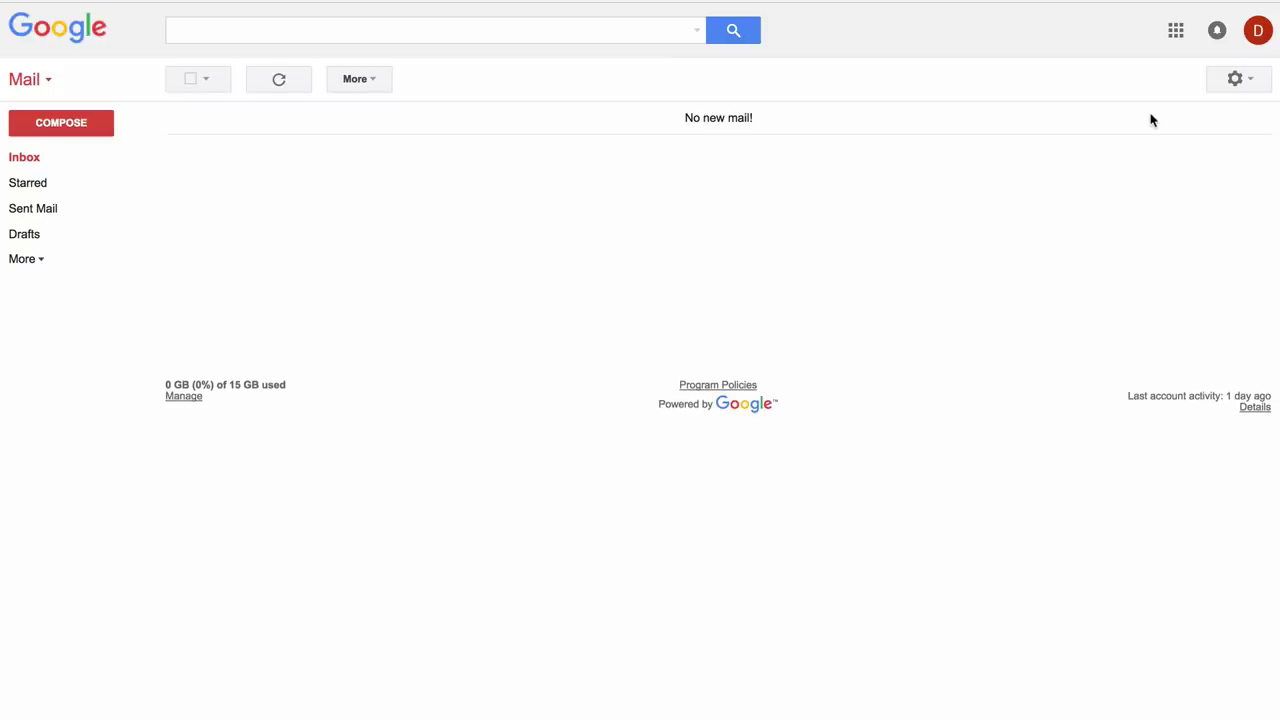
- In Sent Mail, open the 'Your order for Chocolate Chip.' email and preview its PDF invoice
{"action": "left_click", "coordinate": [54, 209]}
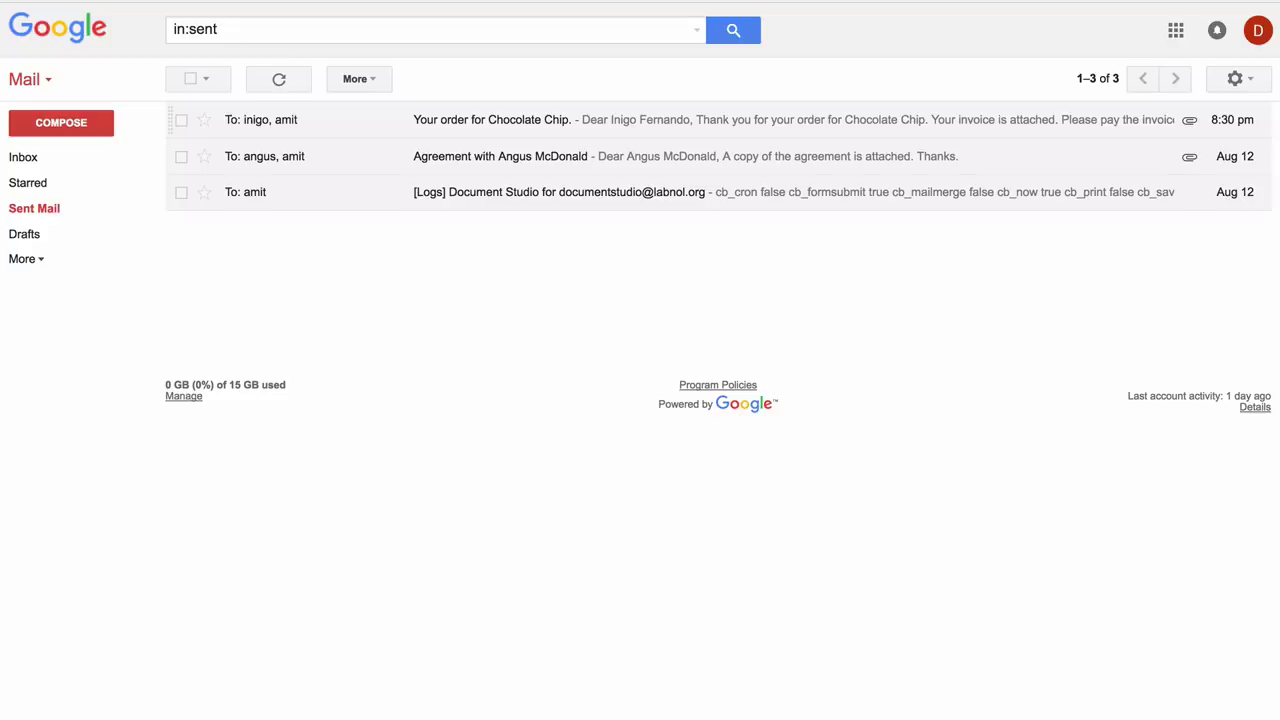
{"action": "left_click", "coordinate": [421, 119]}
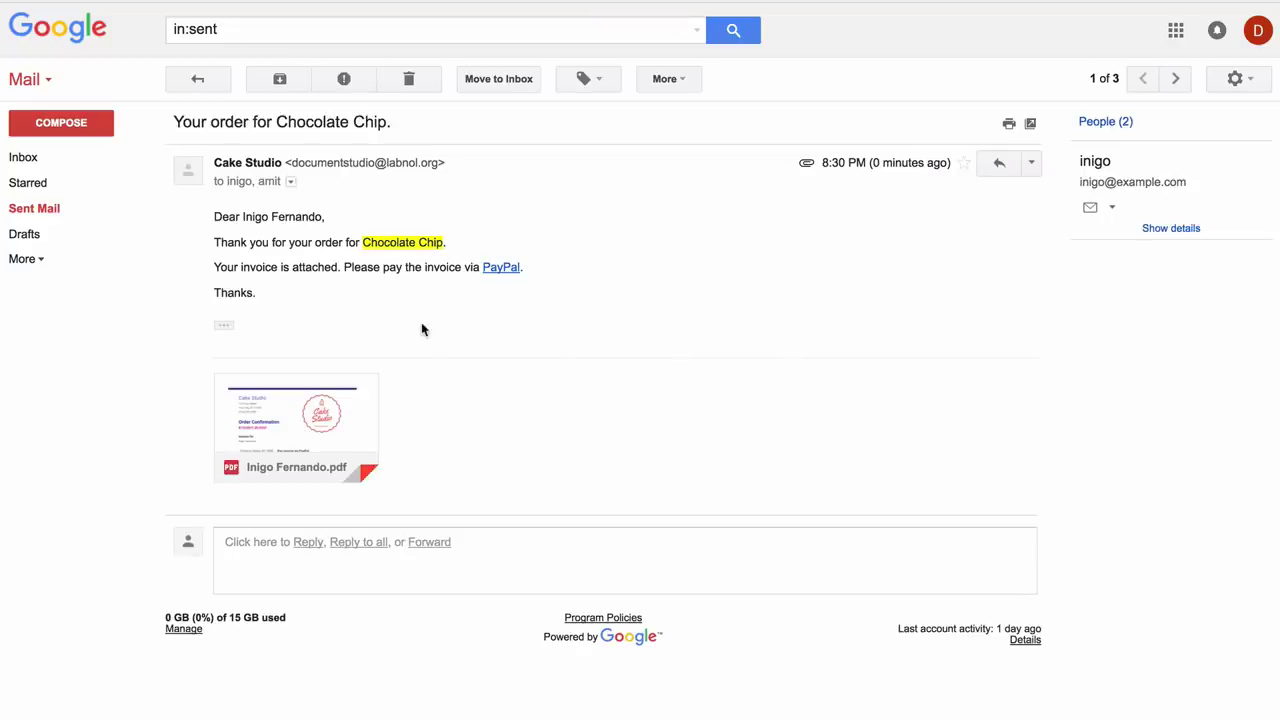
{"action": "left_click", "coordinate": [310, 412]}
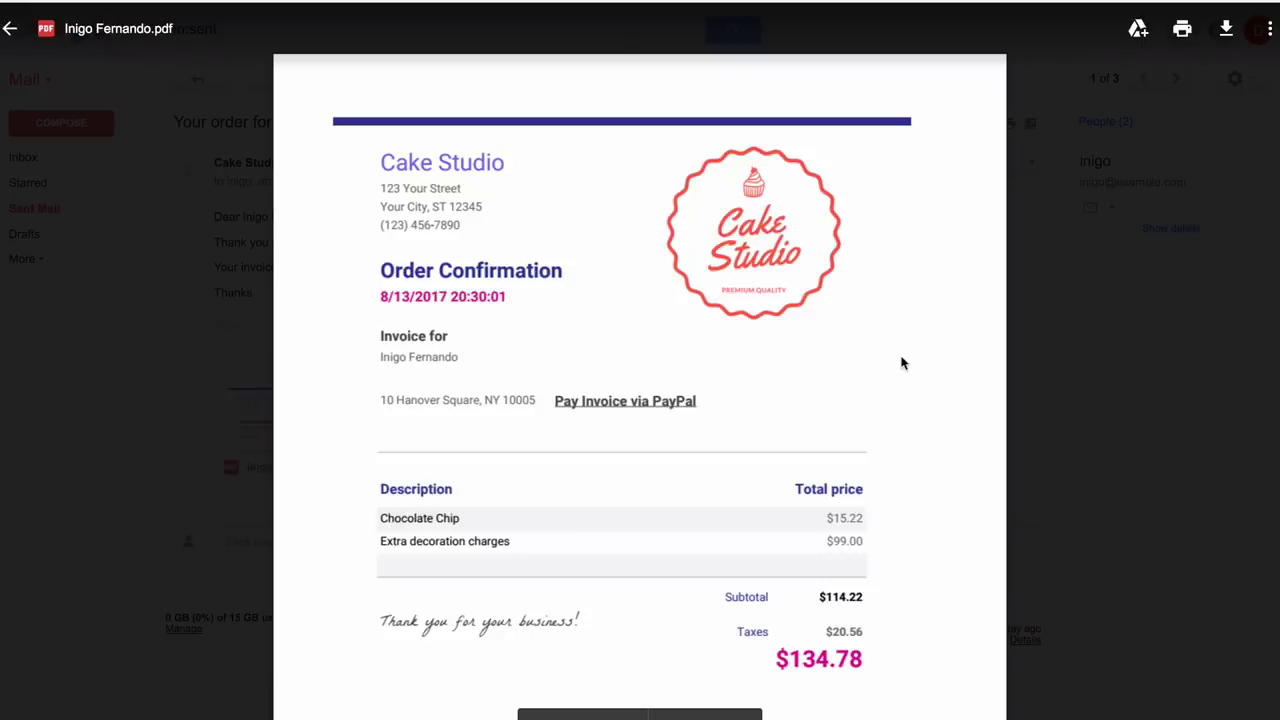
{"action": "left_click", "coordinate": [1052, 330]}
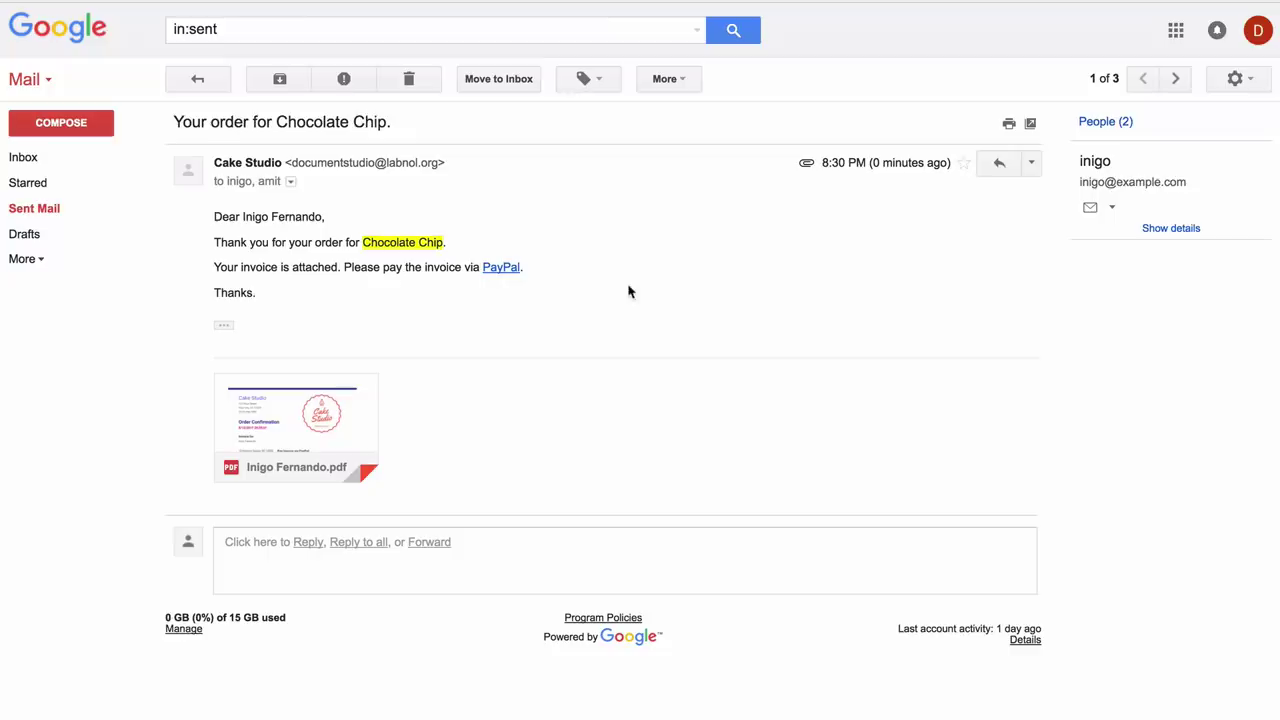